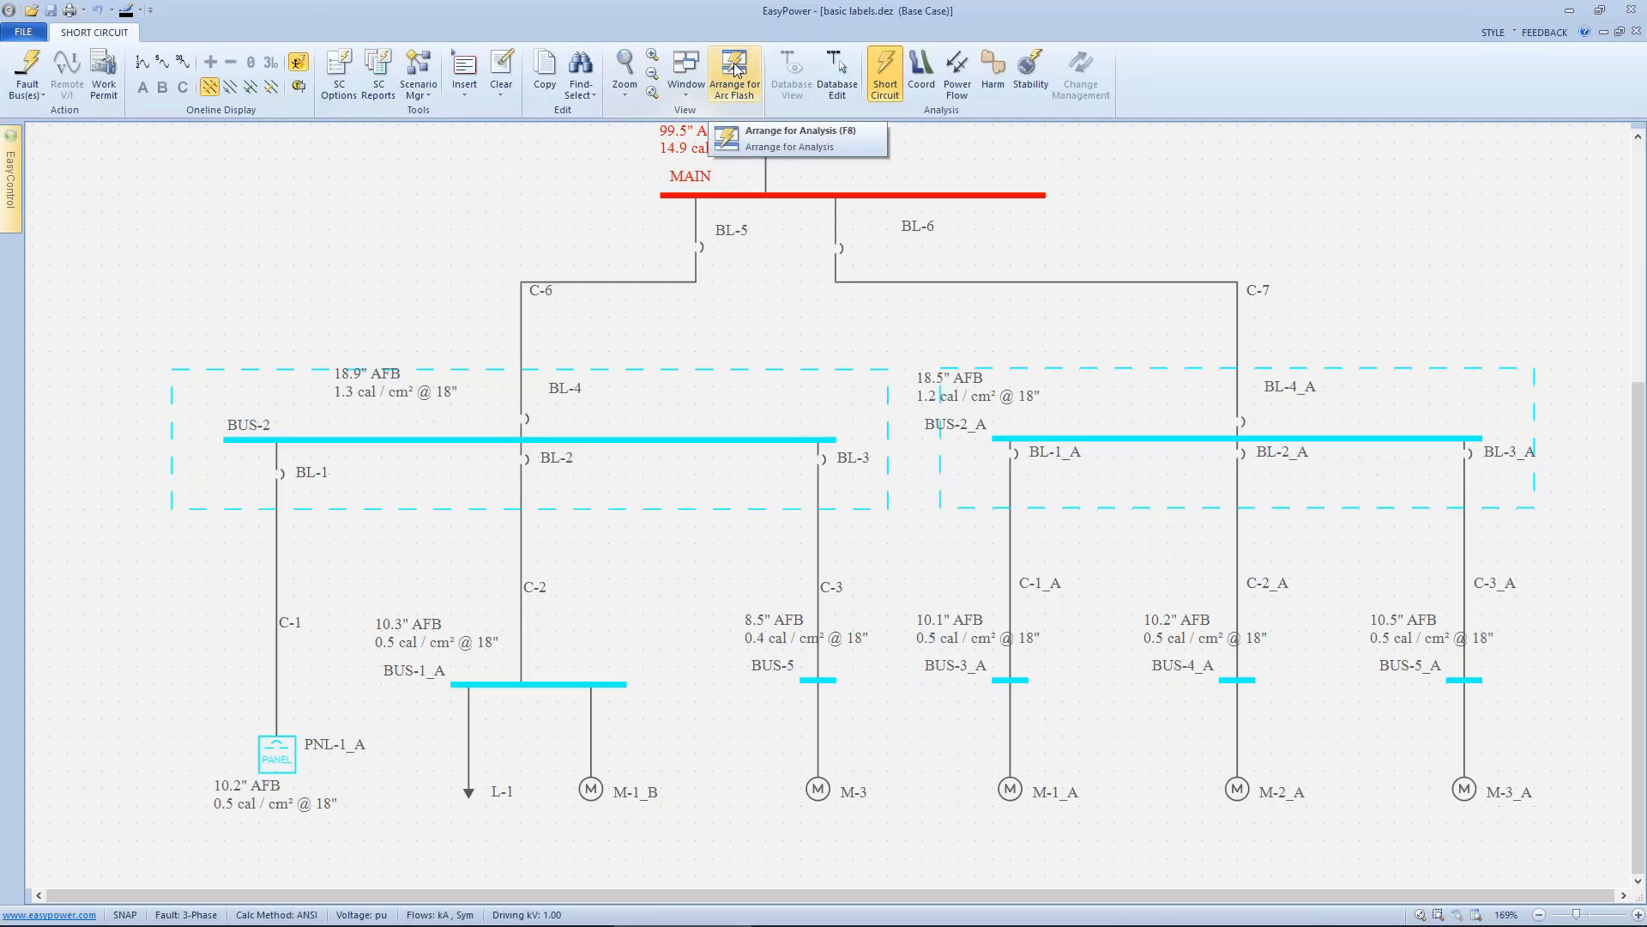
# Arrange the windows for arc flash analysis, open the label print preview from the hazard report, and maximize it.
pyautogui.click(735, 68)
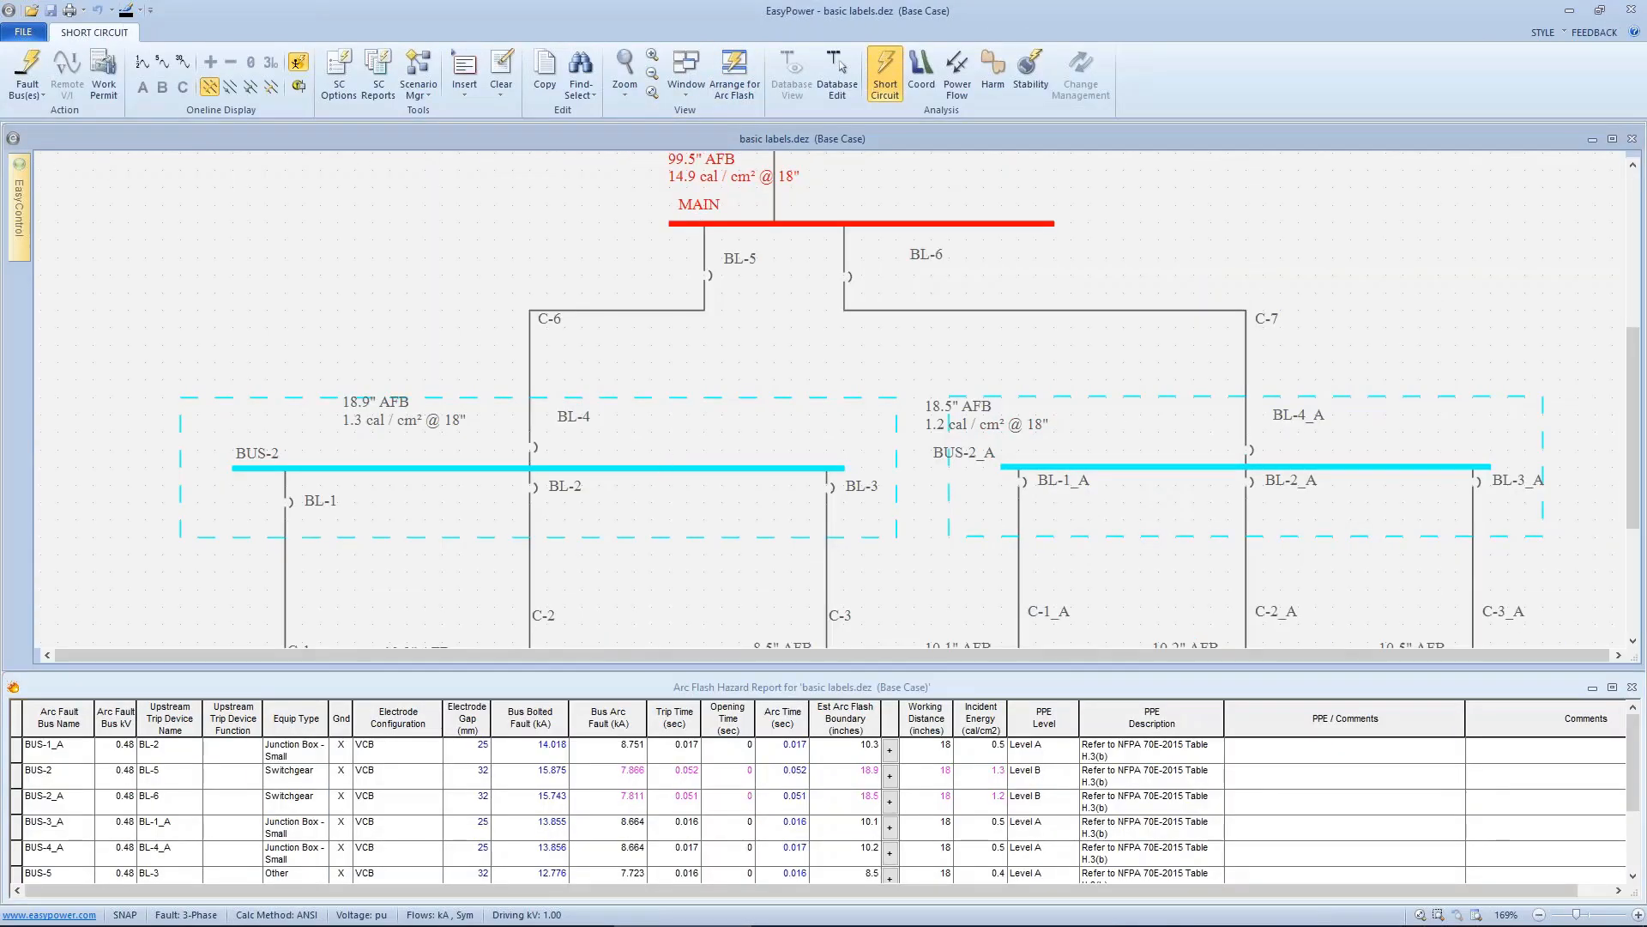
pyautogui.click(645, 682)
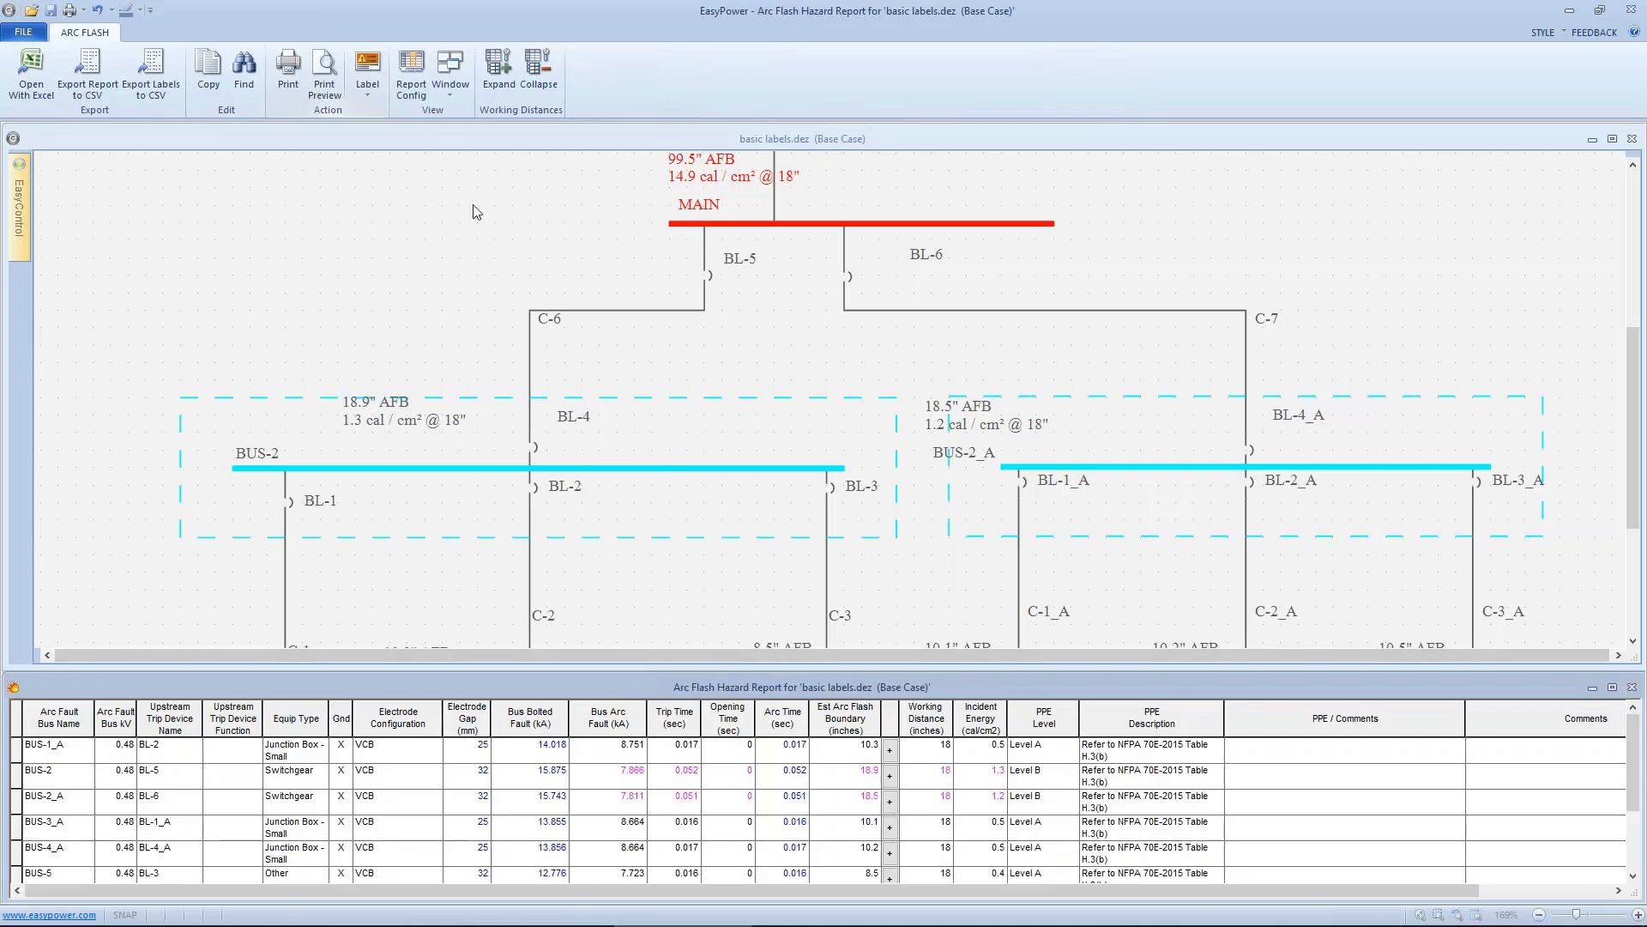
pyautogui.click(368, 69)
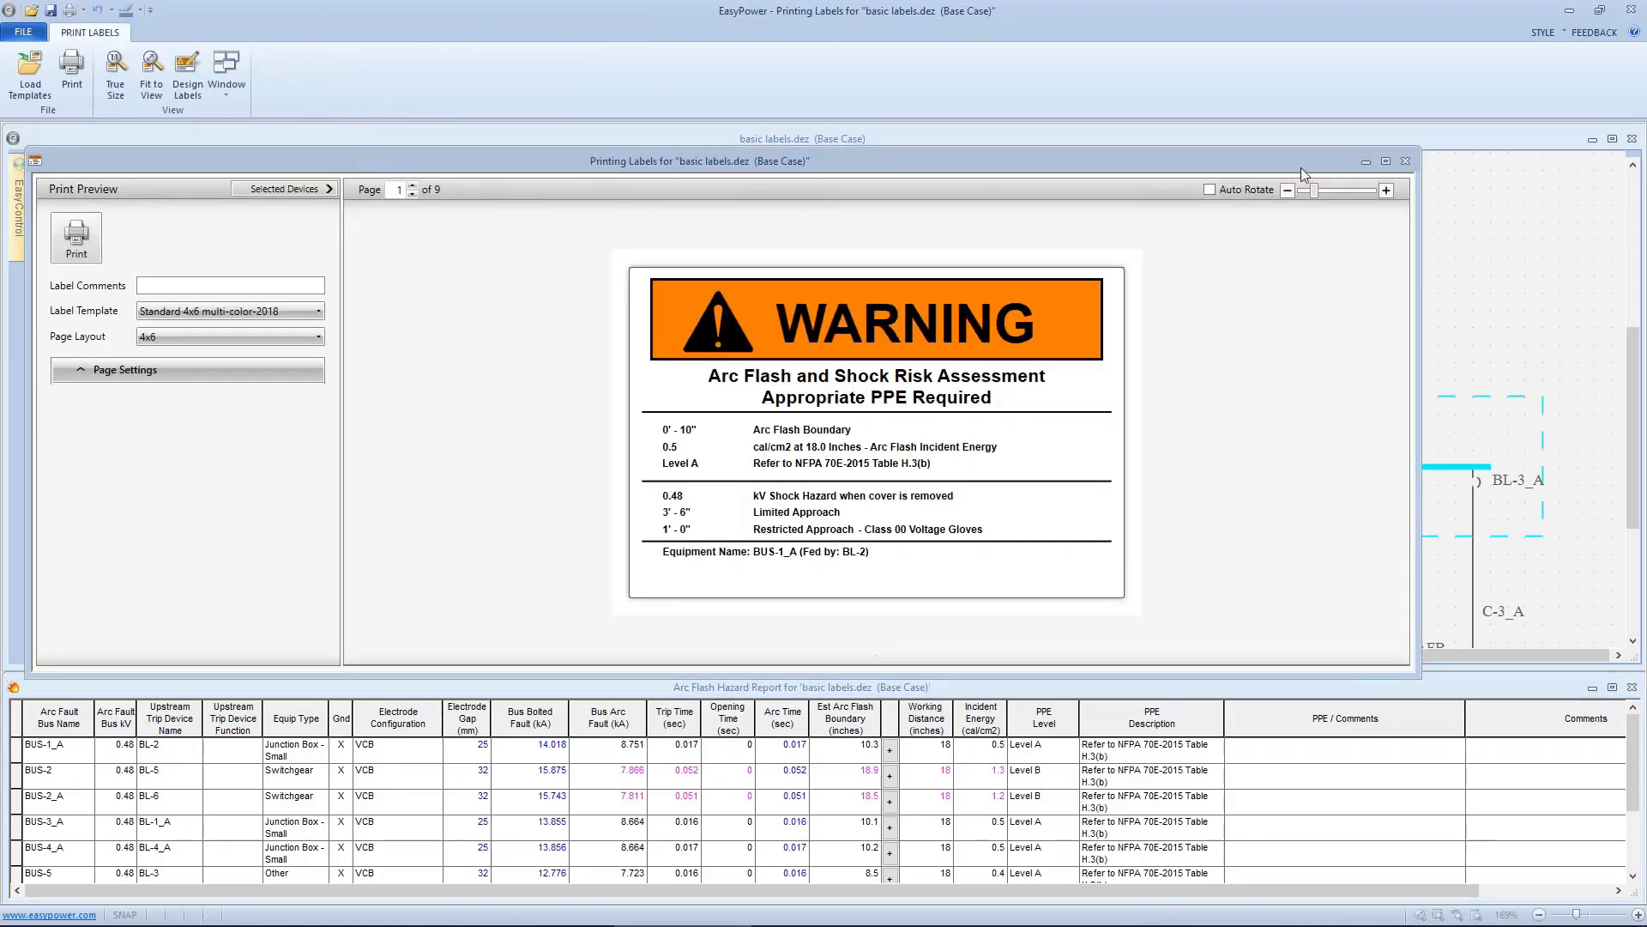
pyautogui.click(1385, 162)
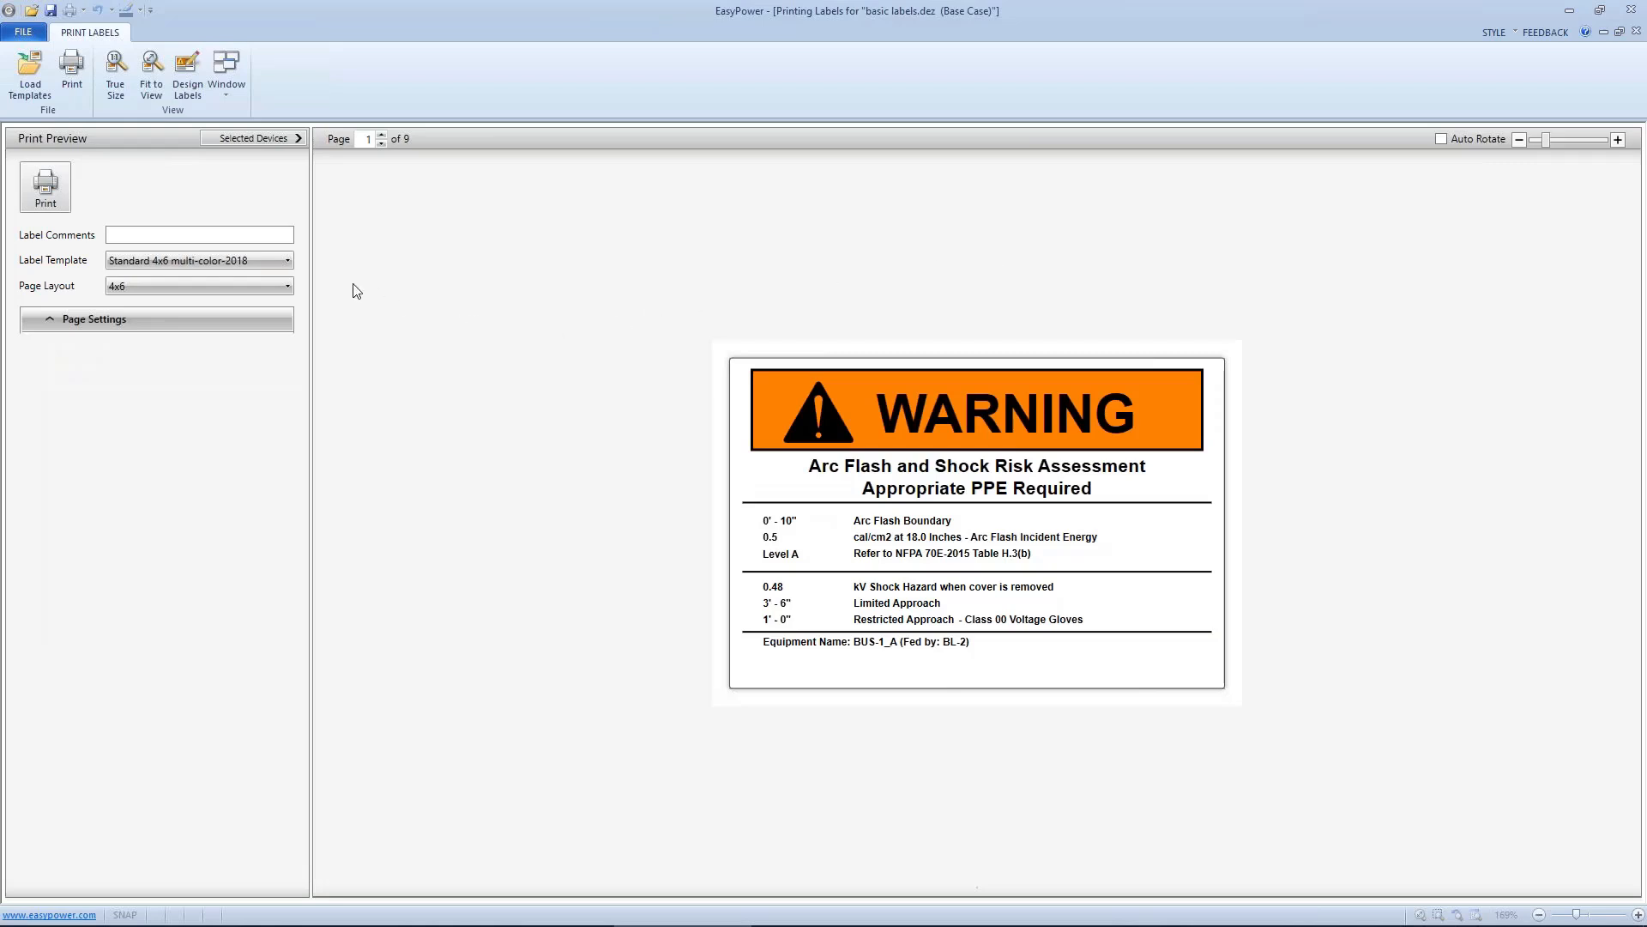
# Change the label template to 4X6 Die-cut 1 2018 wo_warning.
pyautogui.click(287, 266)
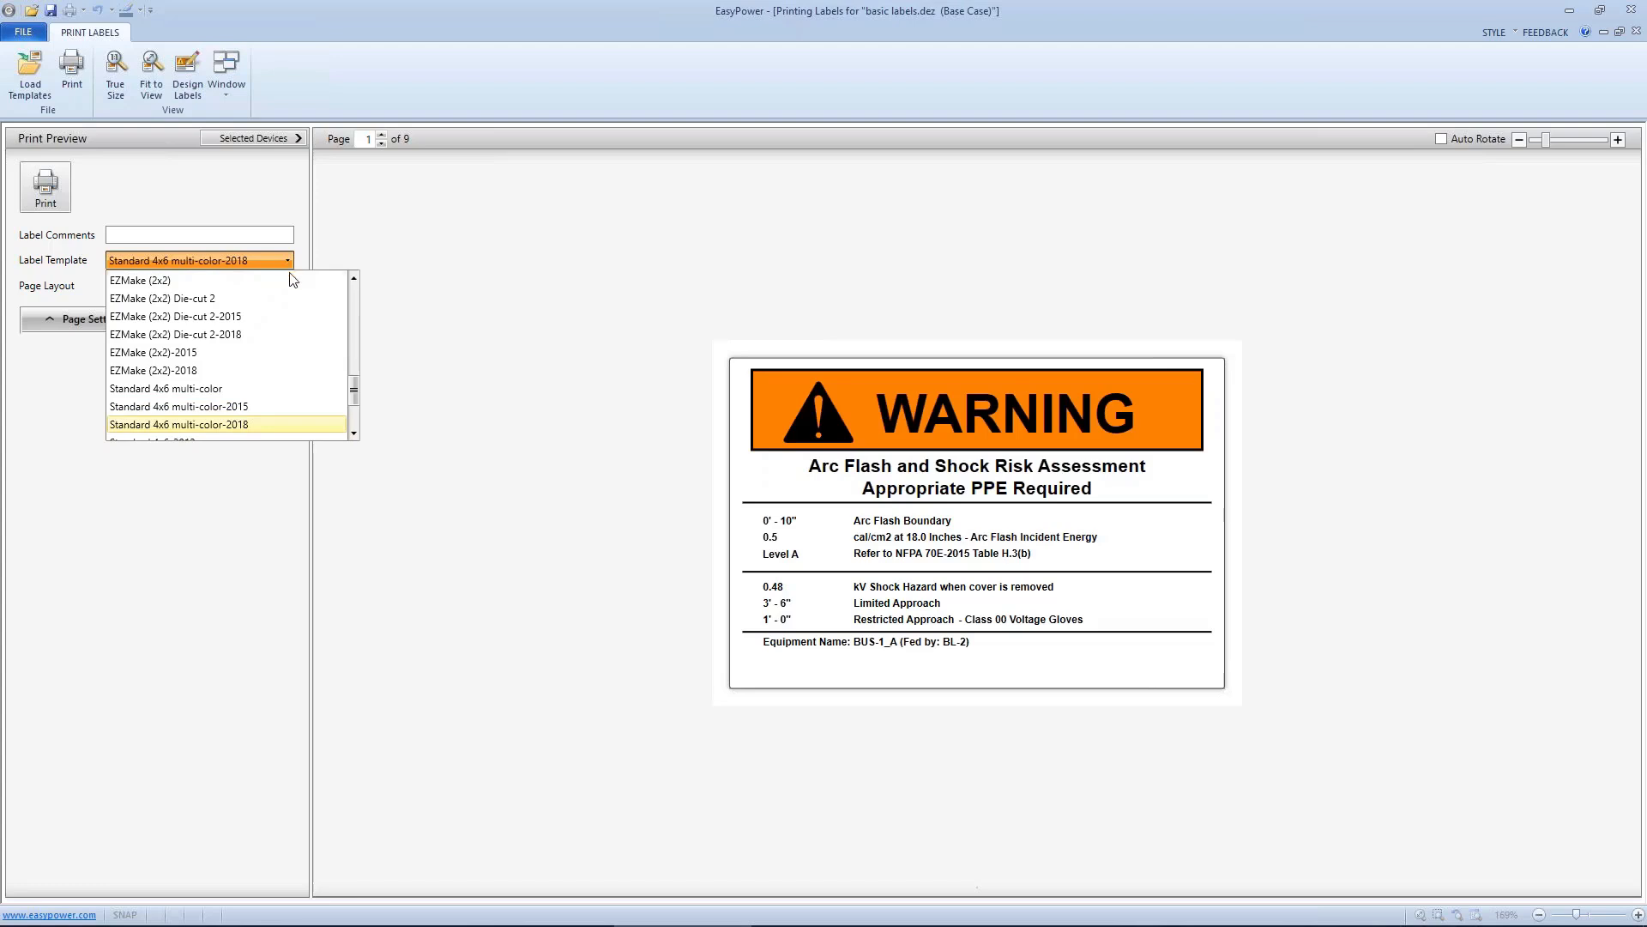
pyautogui.moveTo(355, 394); pyautogui.dragTo(353, 329)
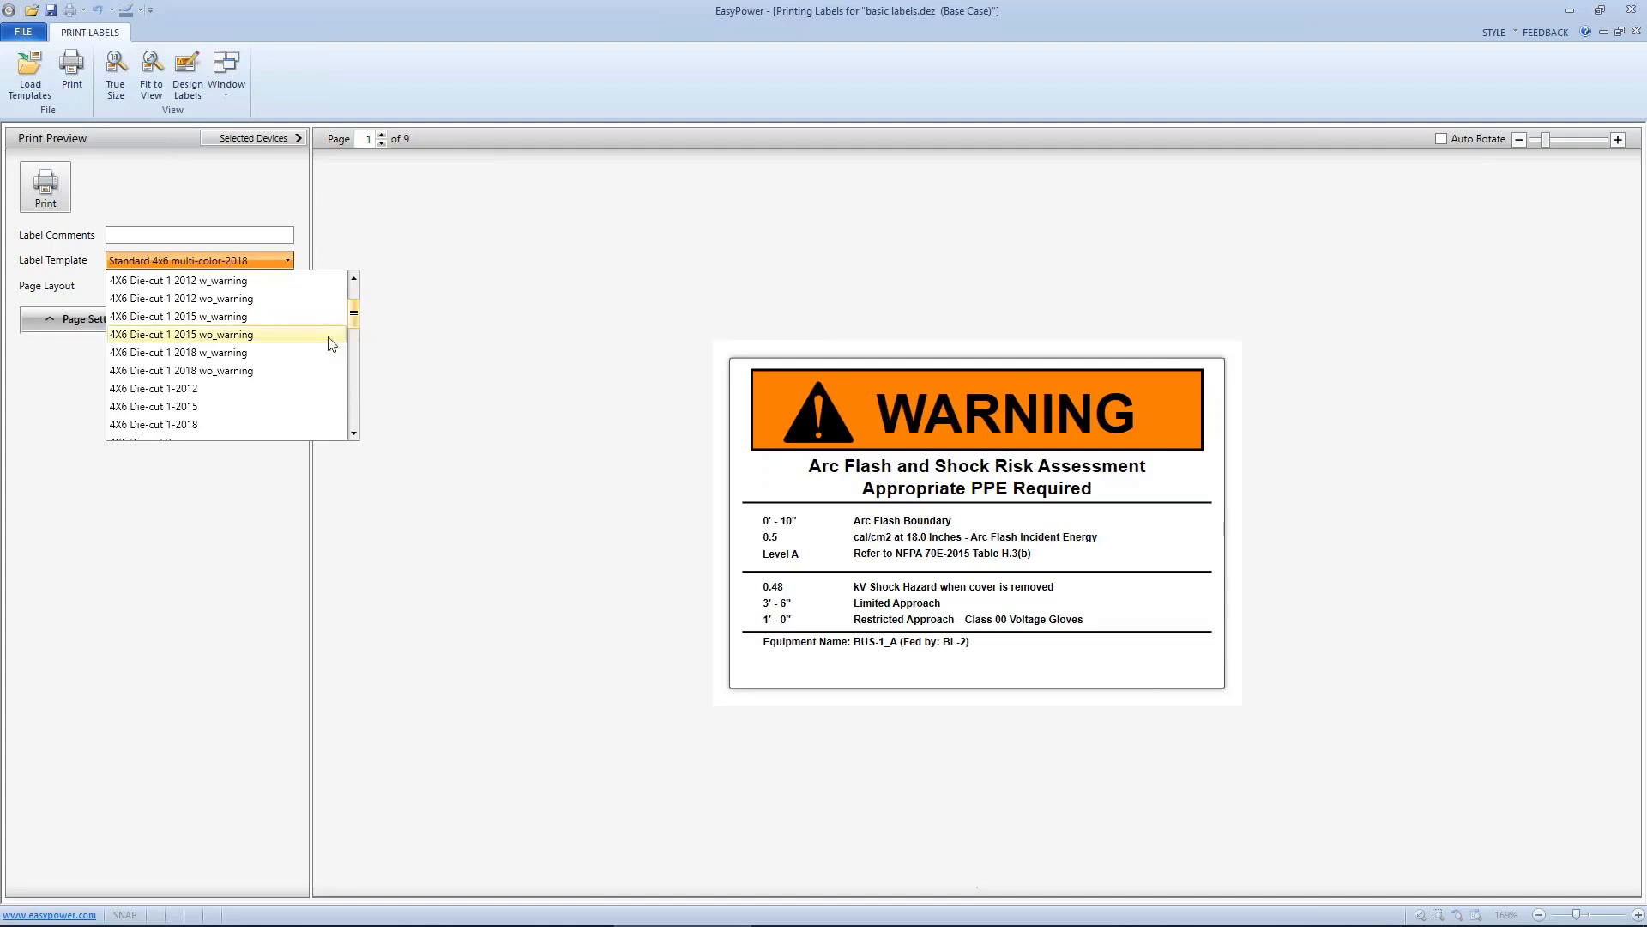
pyautogui.click(258, 371)
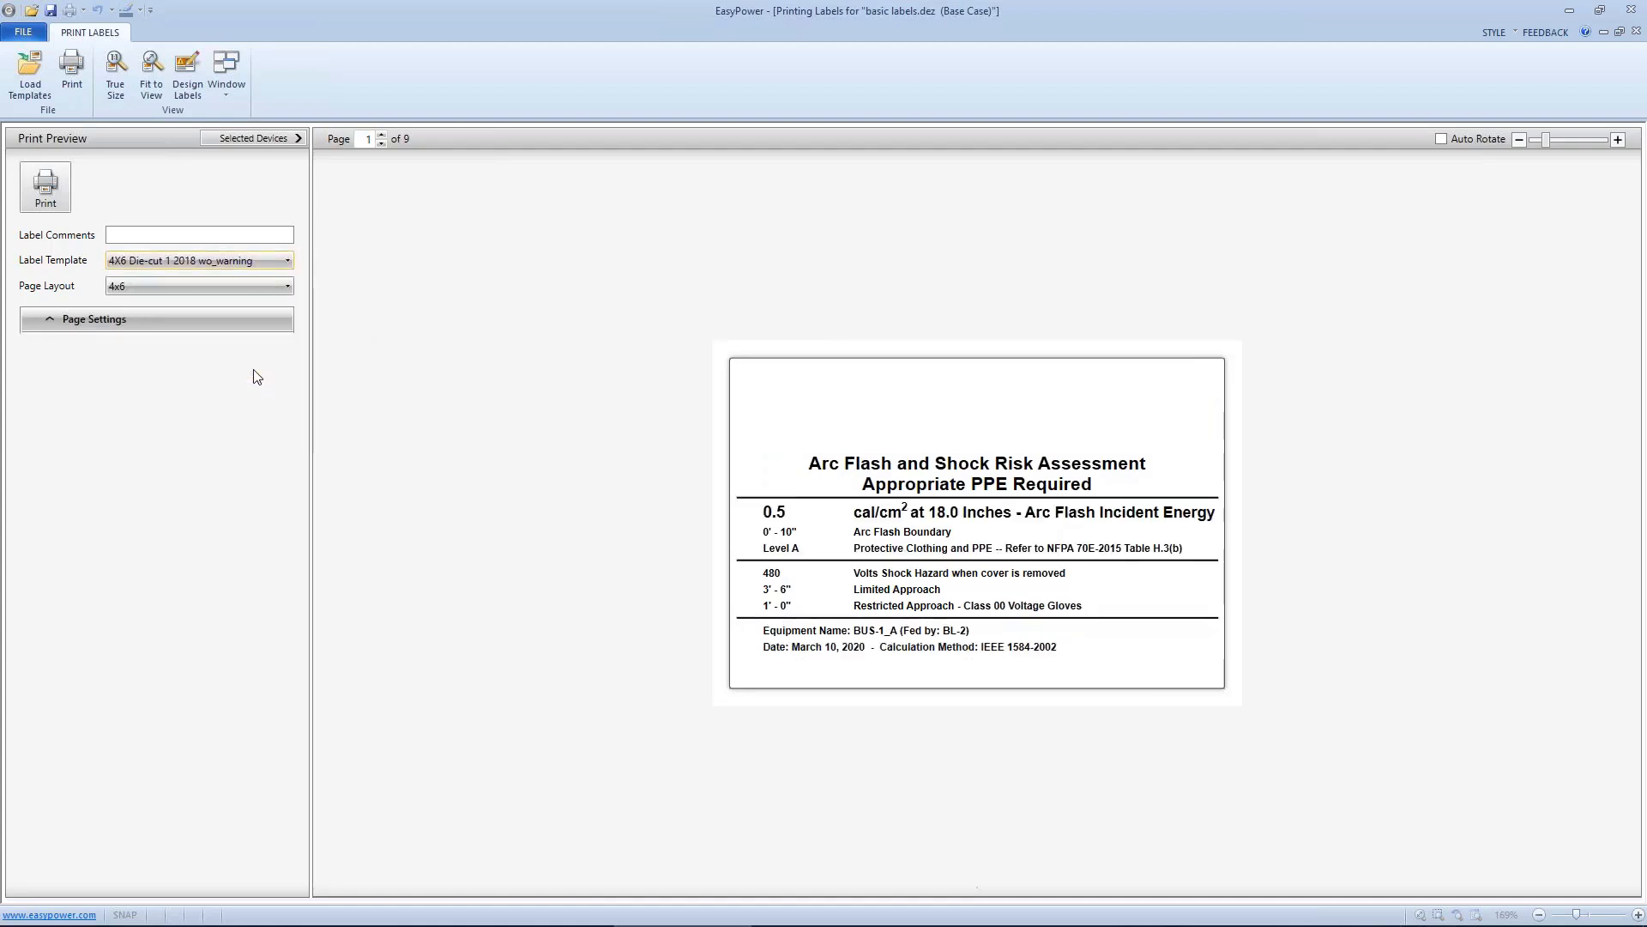
# Set the label template to Standard 4x6 multi-color-2018.
pyautogui.click(290, 261)
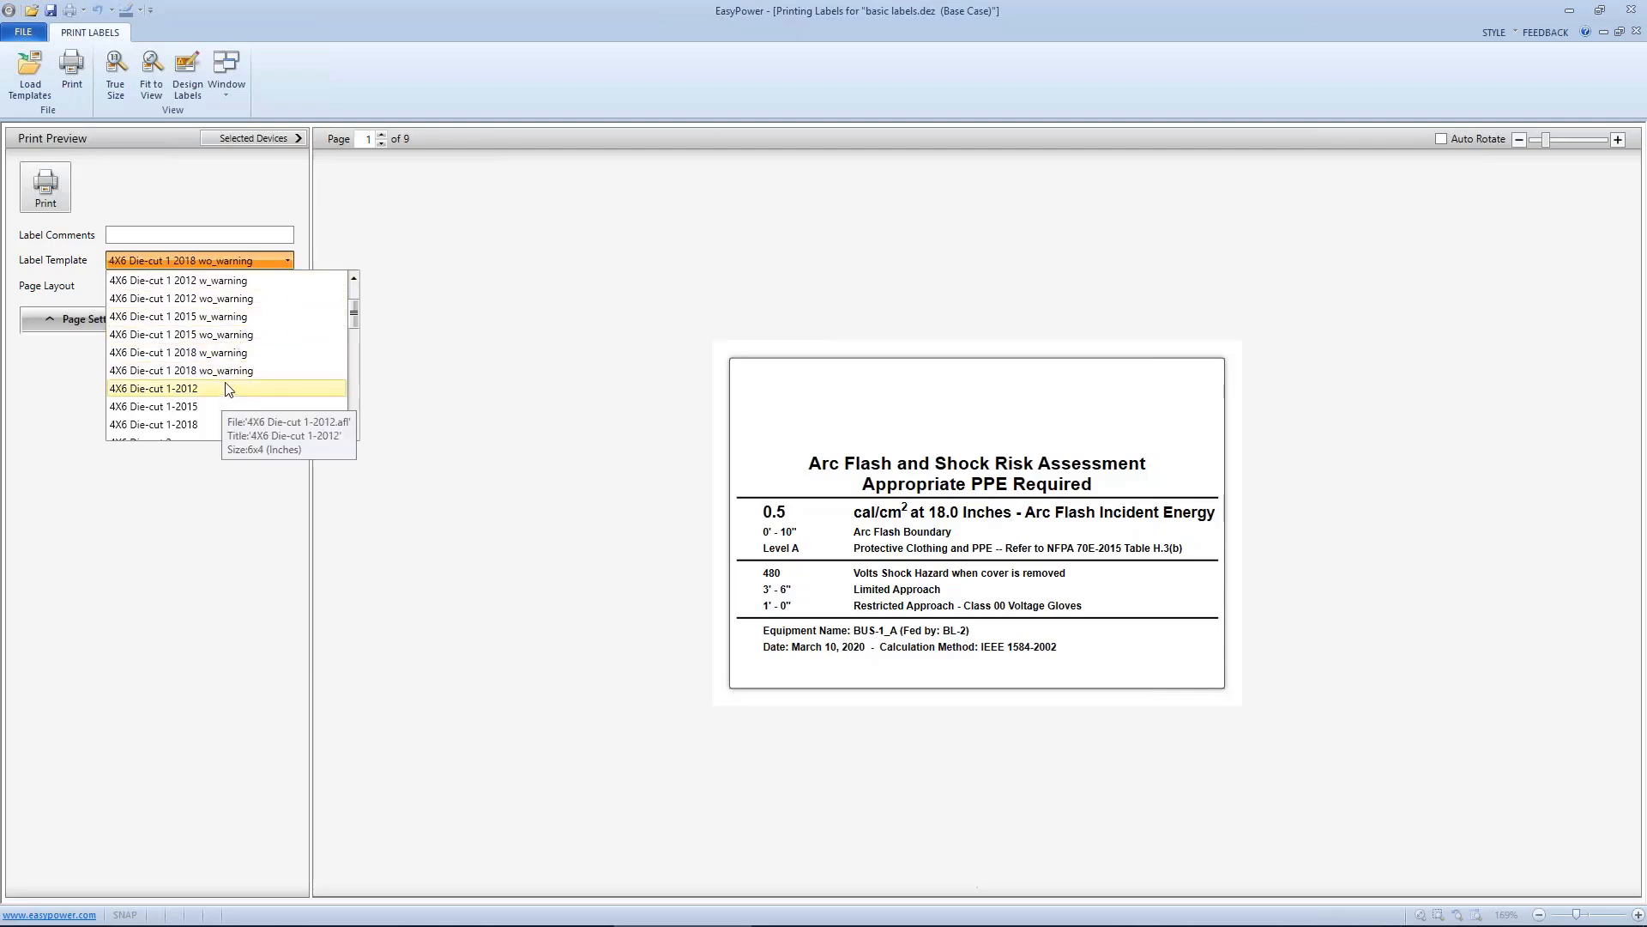
pyautogui.scroll(-3, 357, 417)
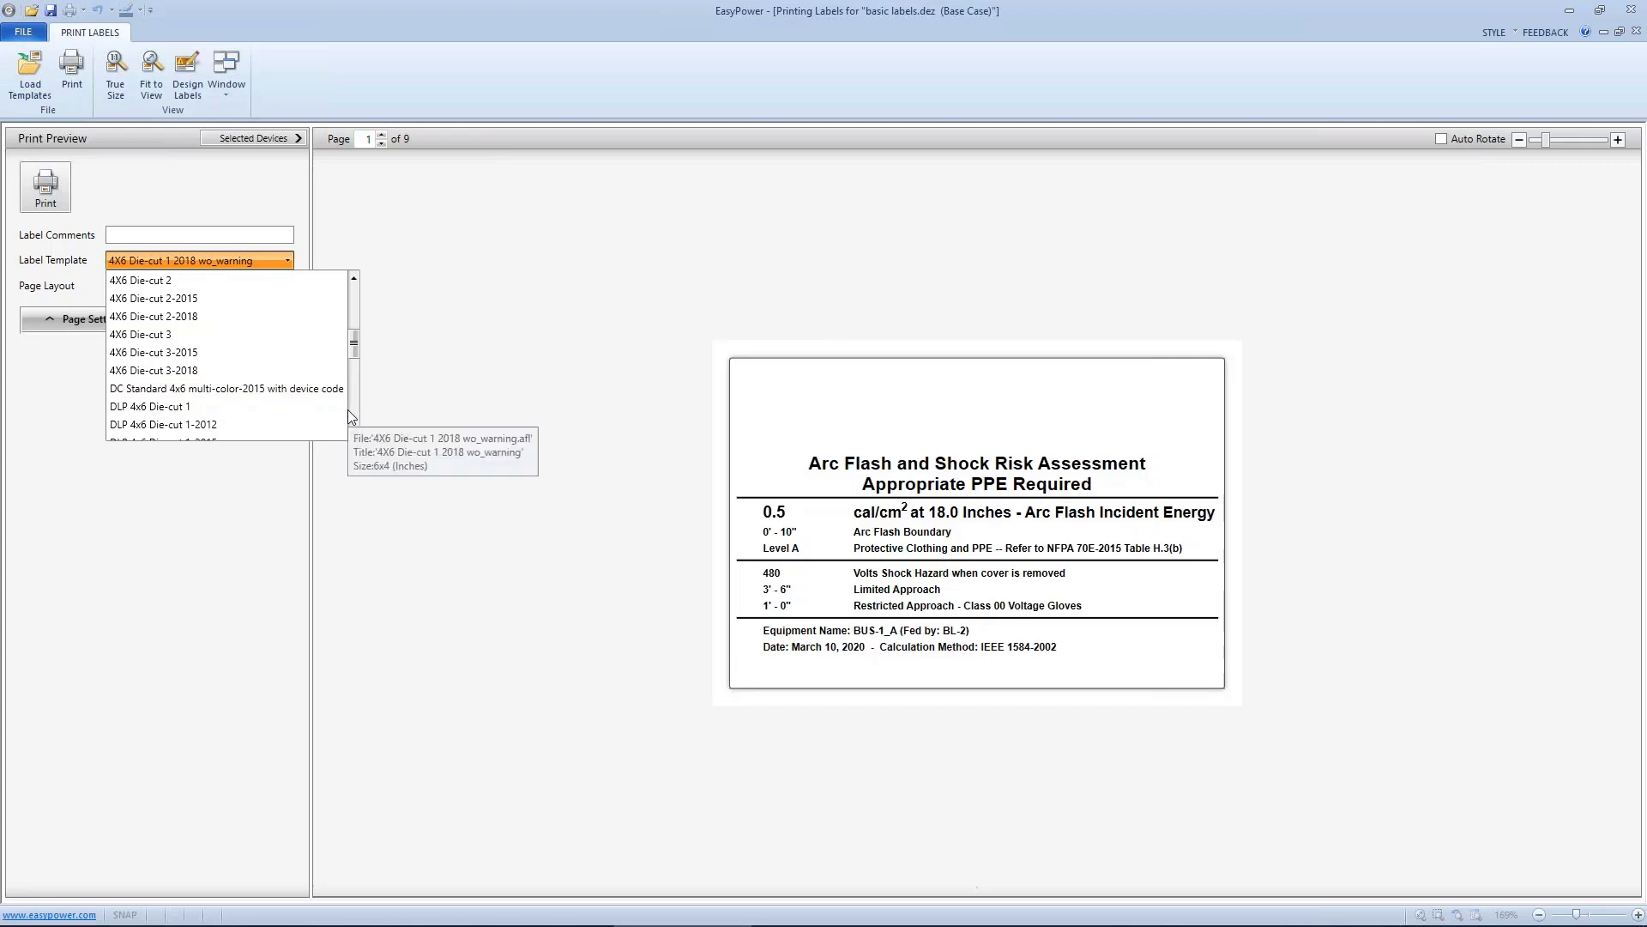
pyautogui.scroll(-5, 347, 412)
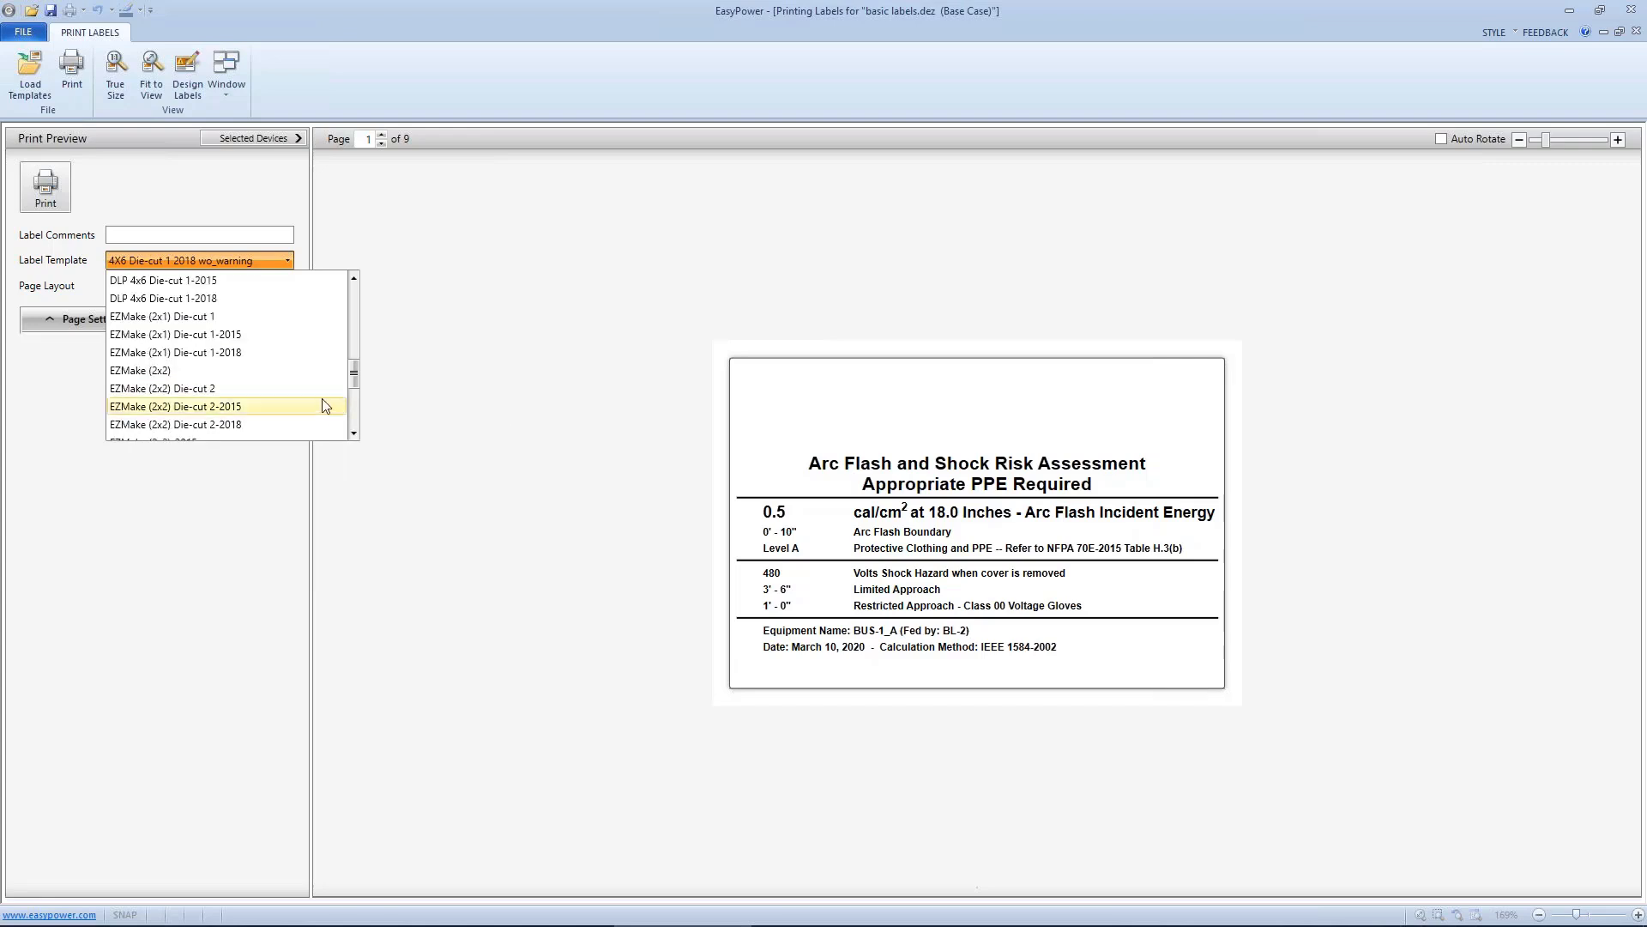
pyautogui.scroll(-1, 326, 406)
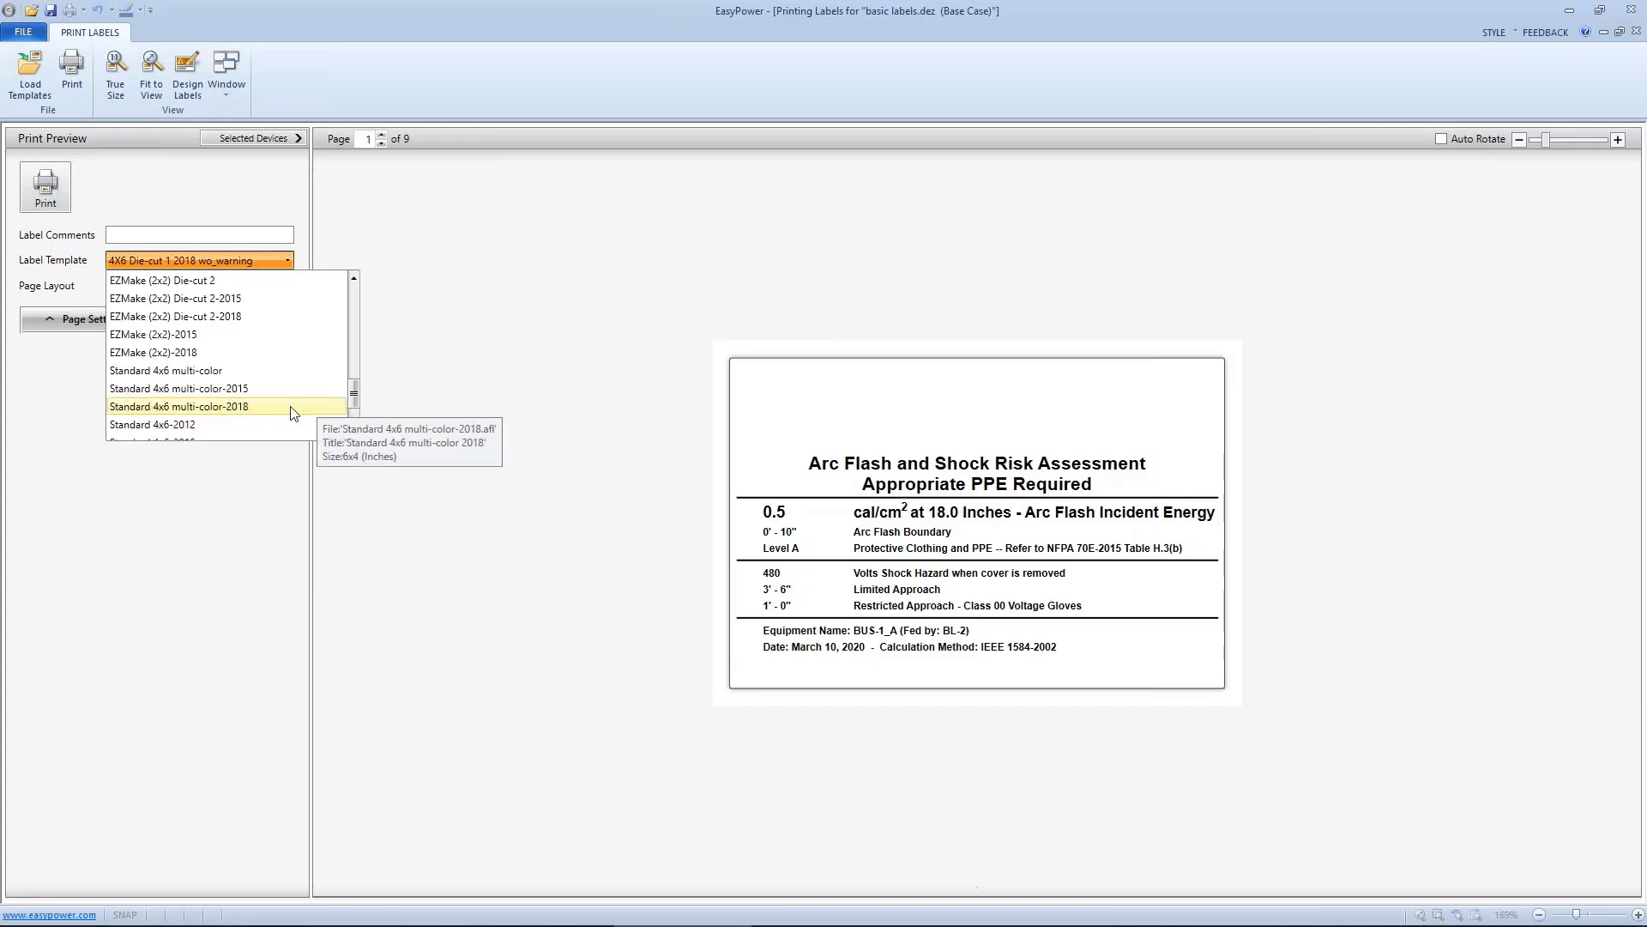
pyautogui.click(254, 406)
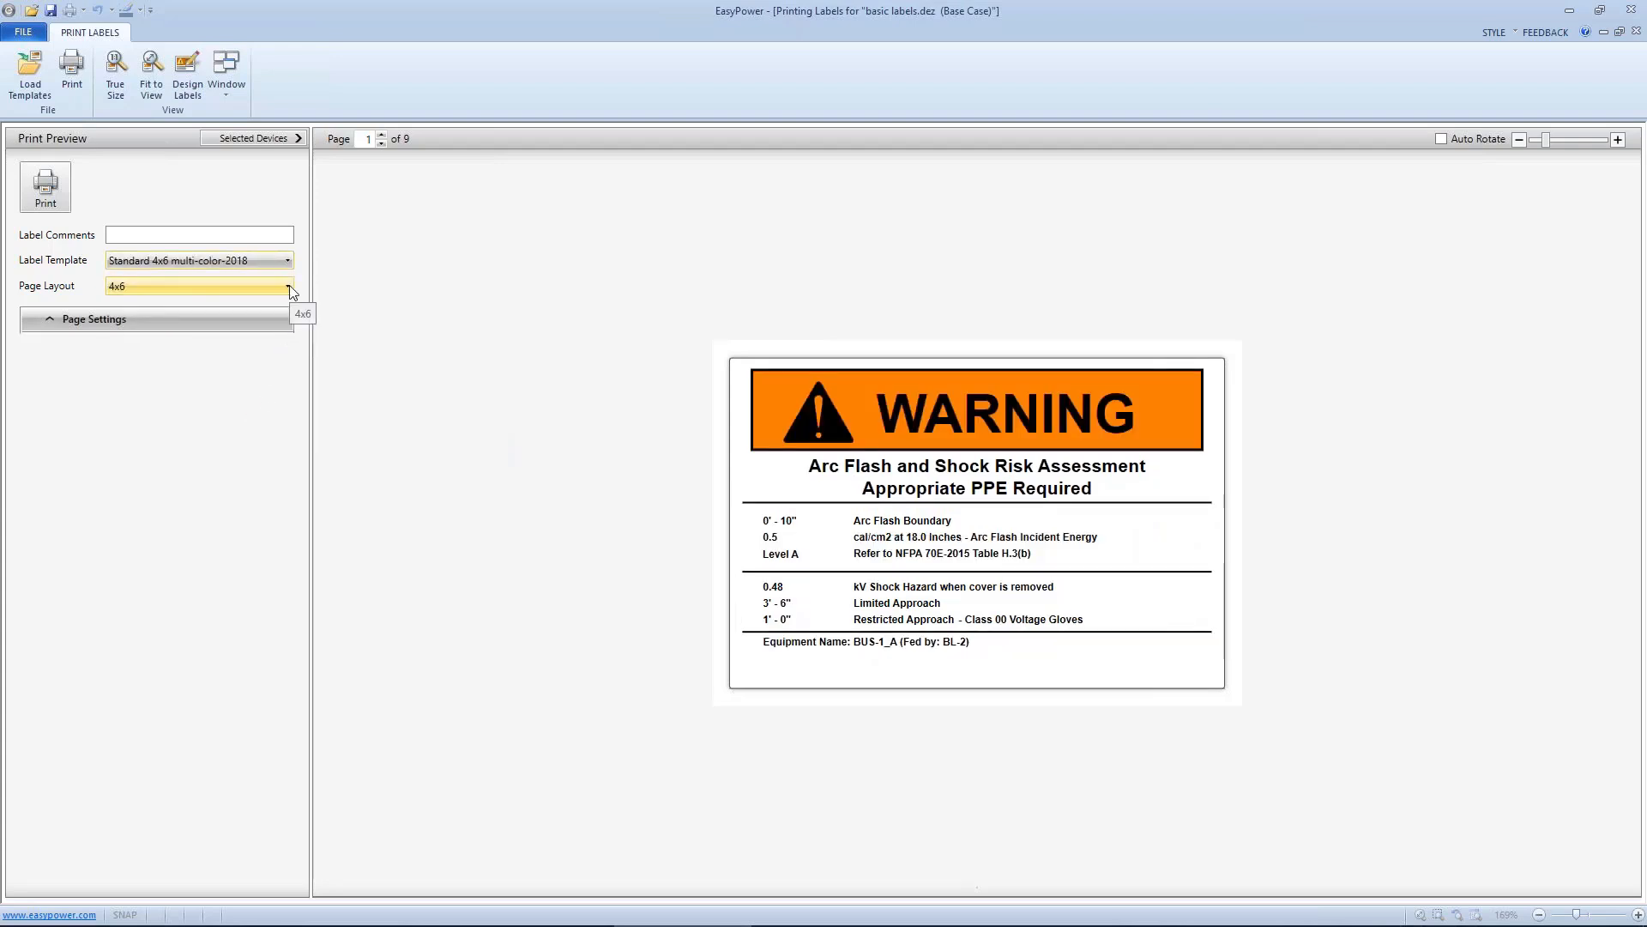
# View the available page layouts, keep 4x6, and page through the first few label previews.
pyautogui.click(204, 286)
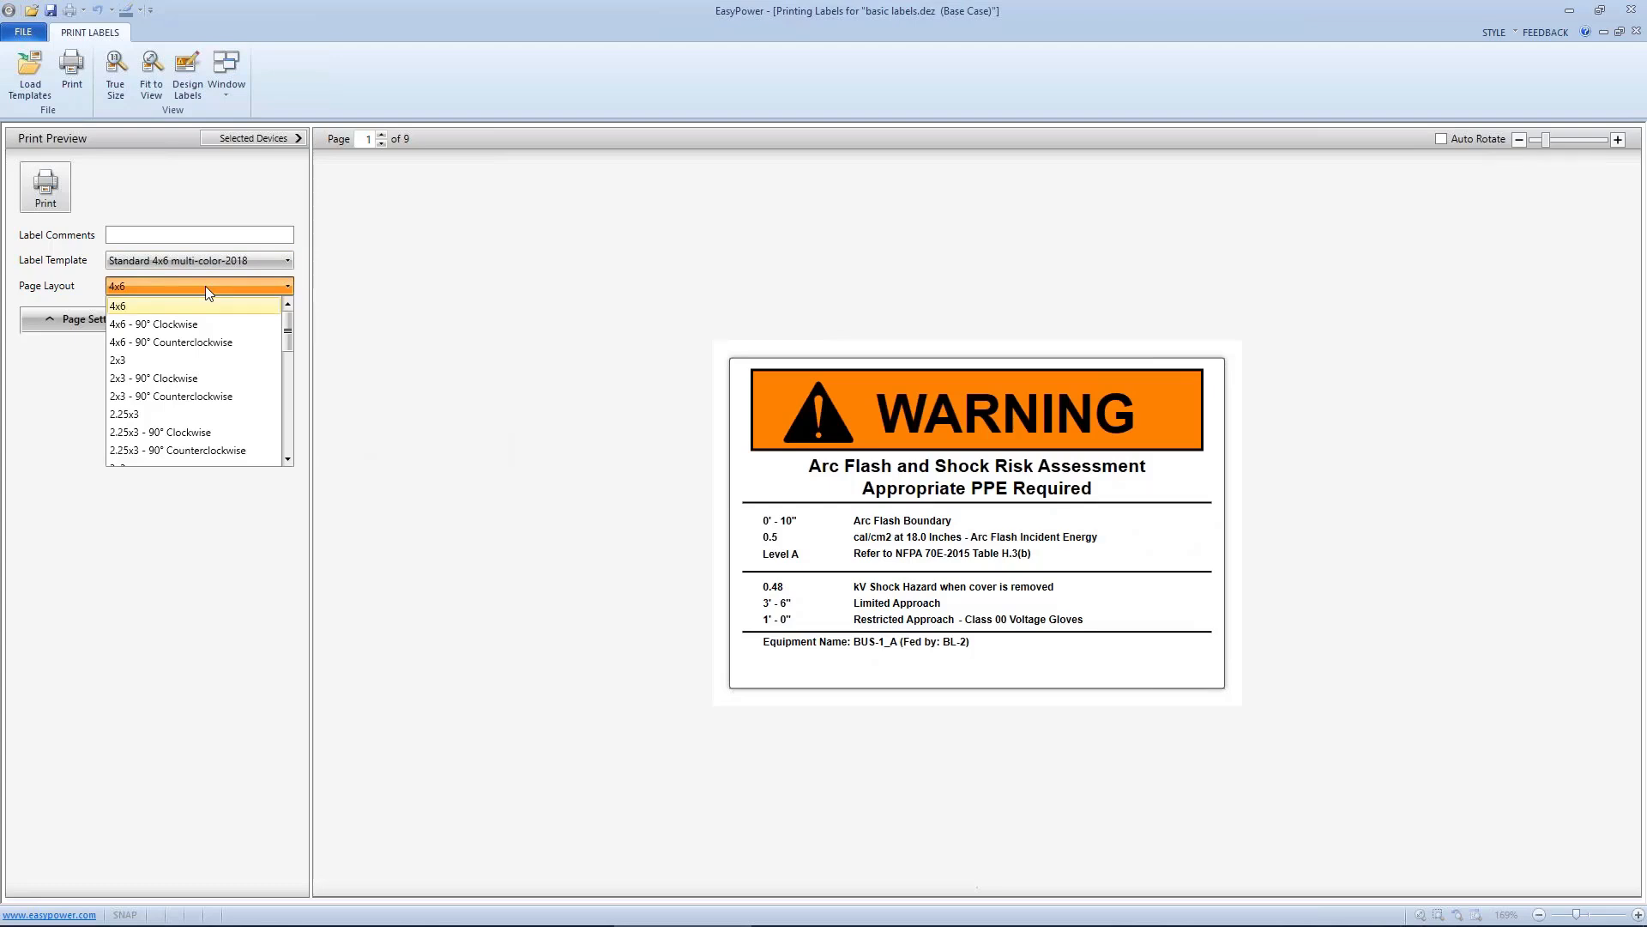
pyautogui.click(204, 285)
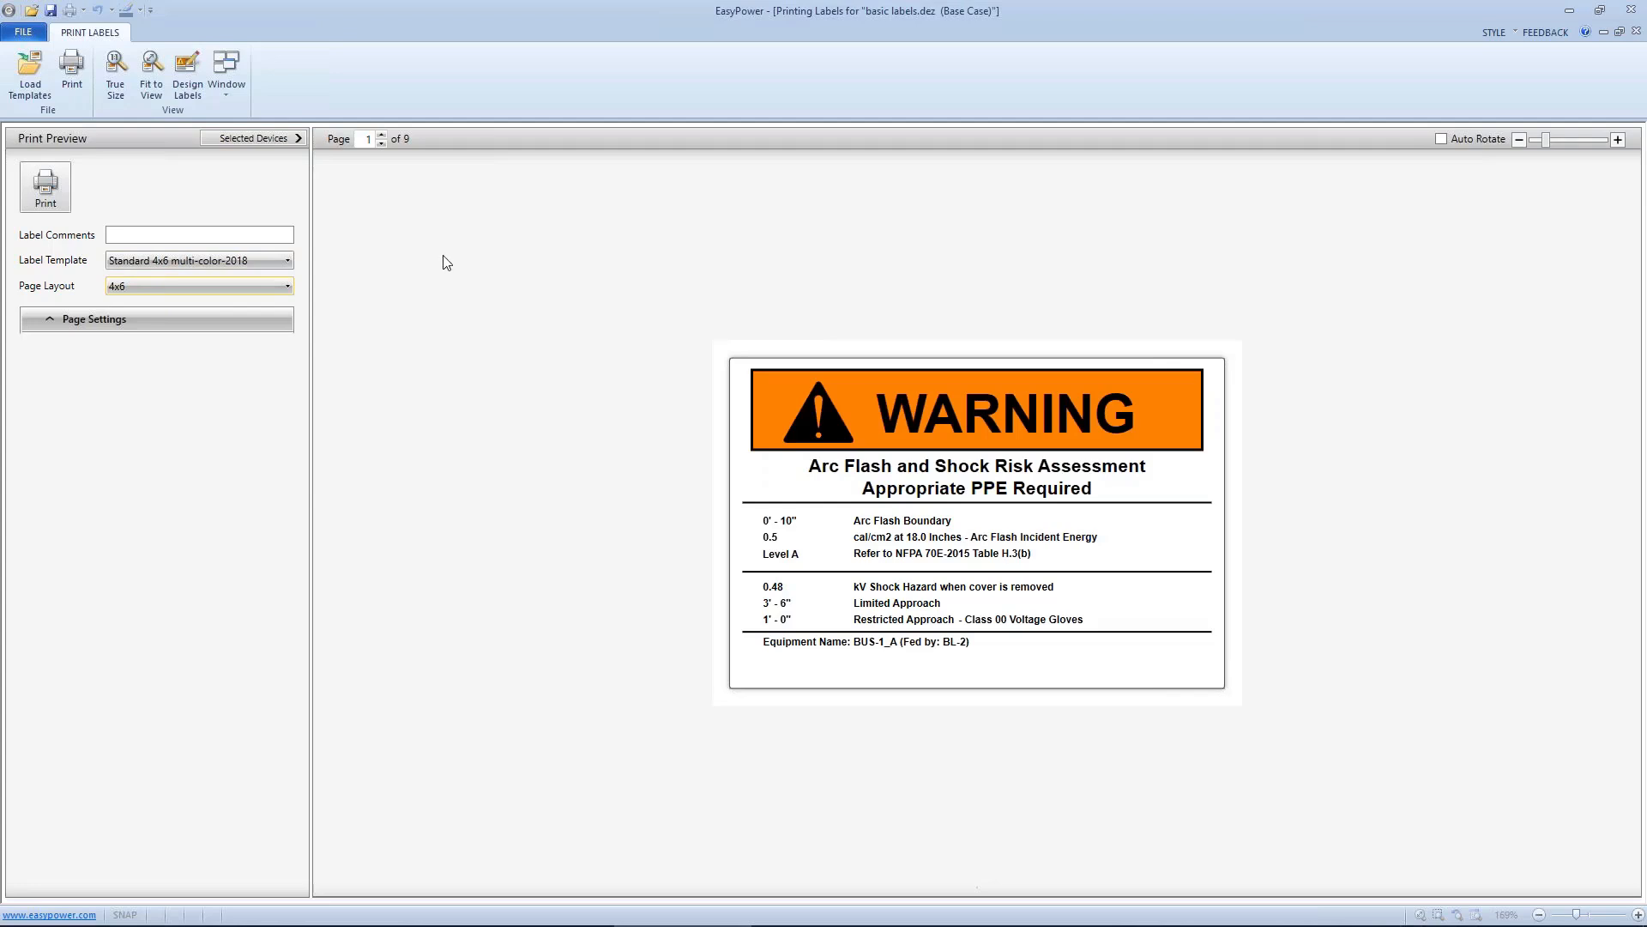
pyautogui.click(381, 135)
pyautogui.click(381, 136)
pyautogui.click(381, 135)
pyautogui.click(380, 143)
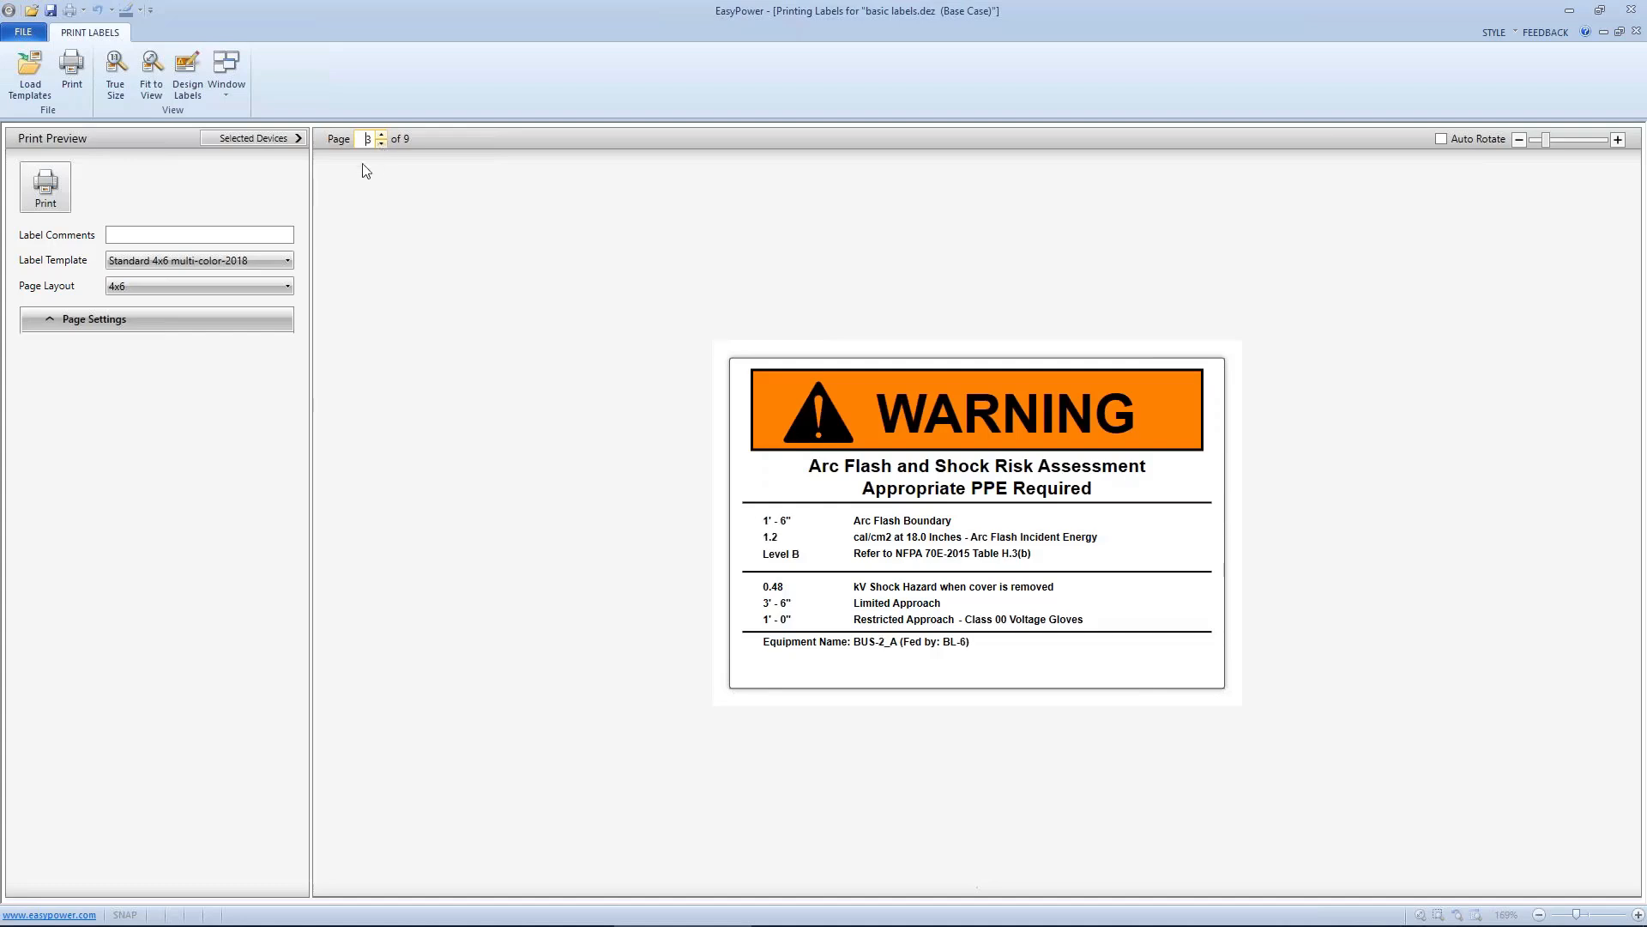
# Expand the page settings and set the page layout to 3 rows and 2 columns.
pyautogui.click(244, 319)
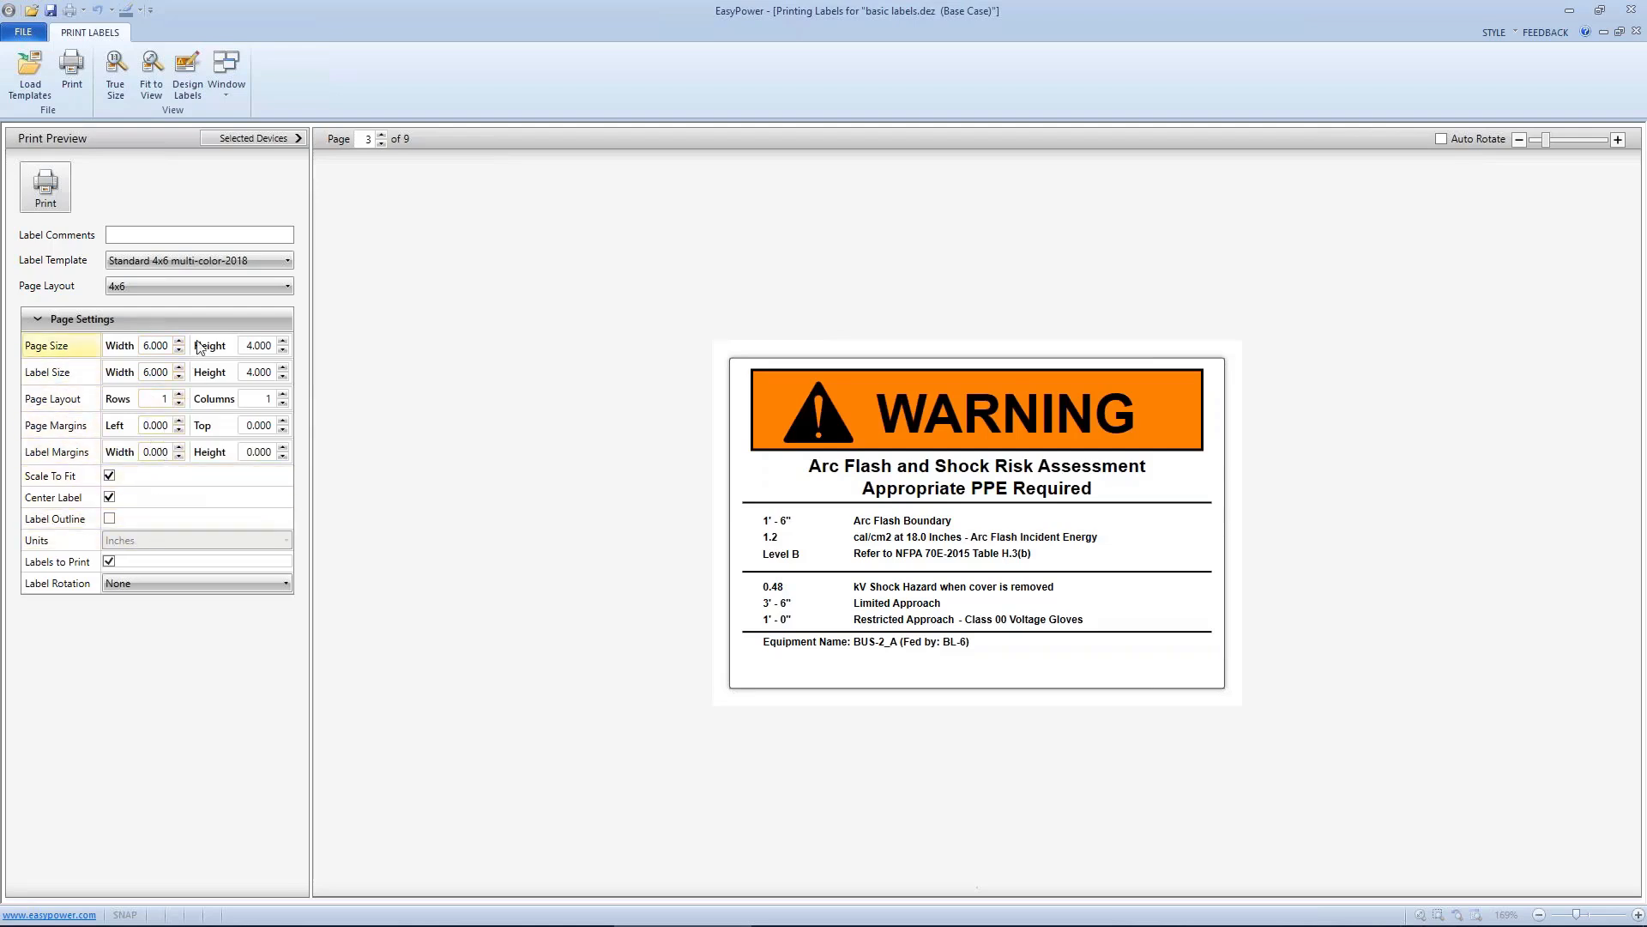
pyautogui.click(179, 394)
pyautogui.click(283, 395)
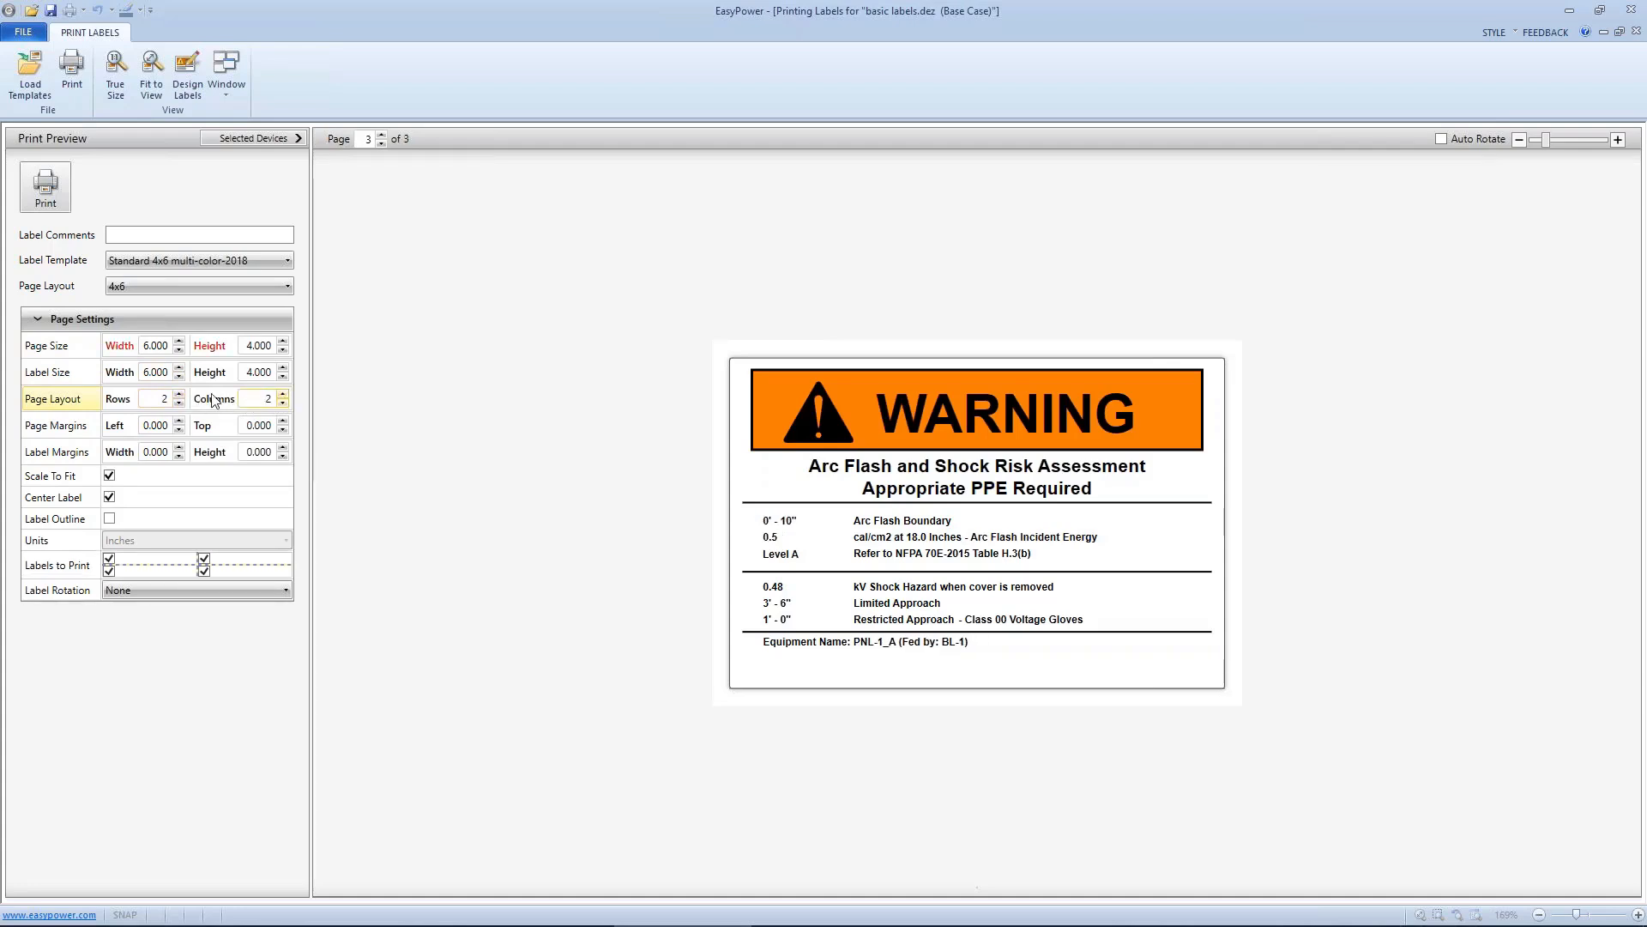
pyautogui.click(179, 394)
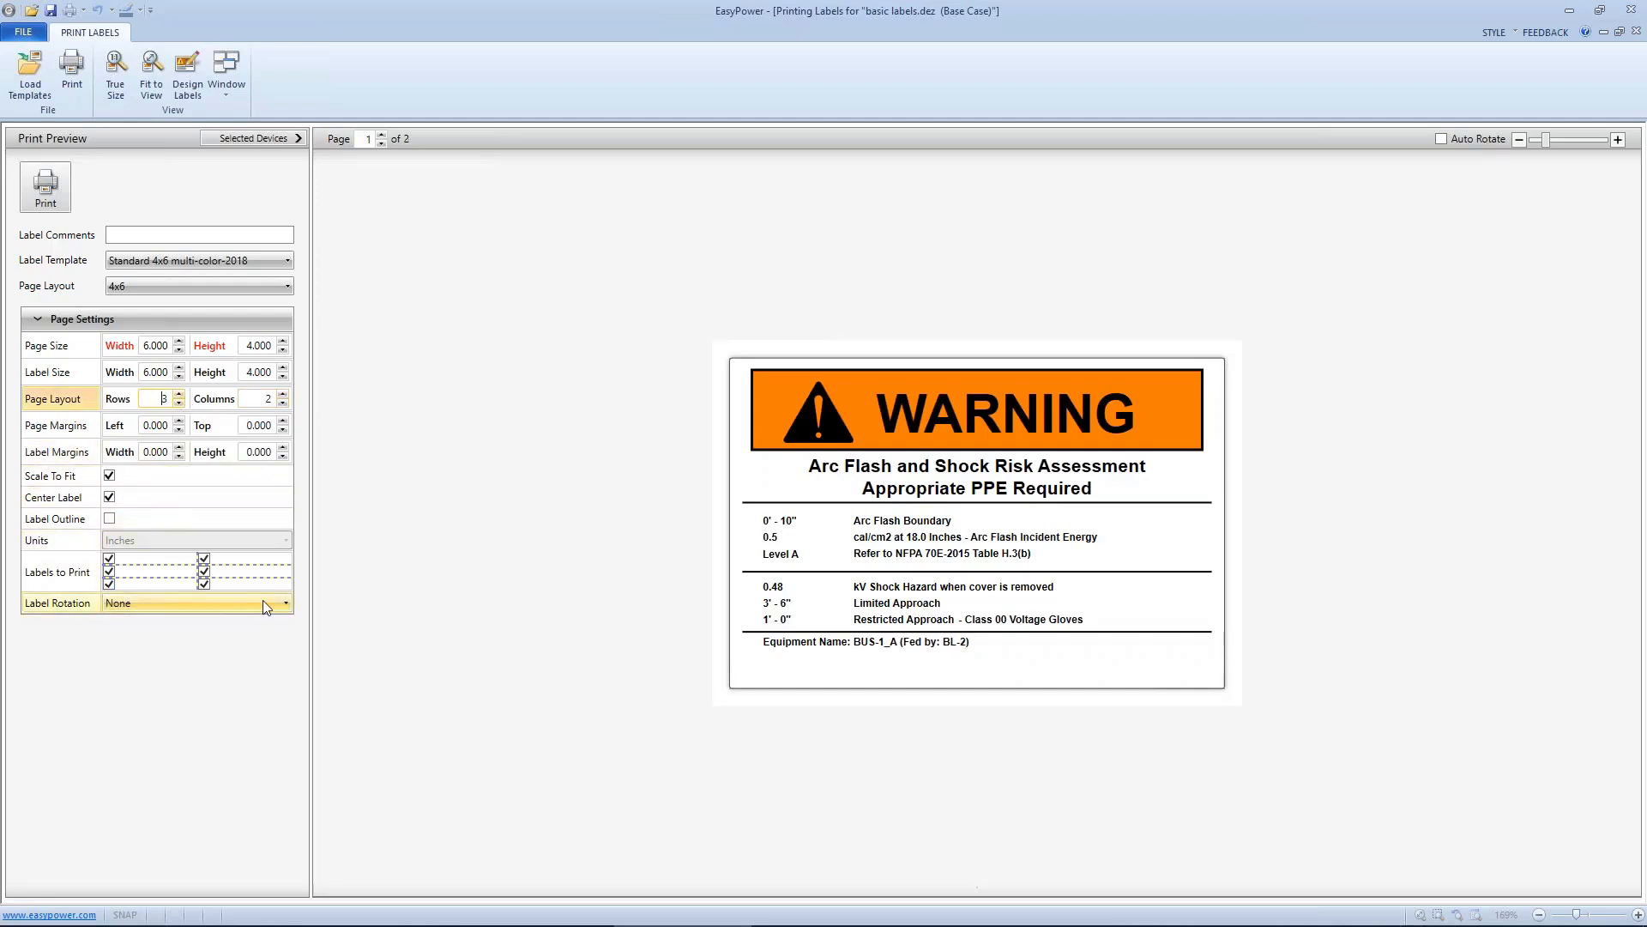
# Apply the Avery 6878 page layout and set the label rotation to None.
pyautogui.click(280, 287)
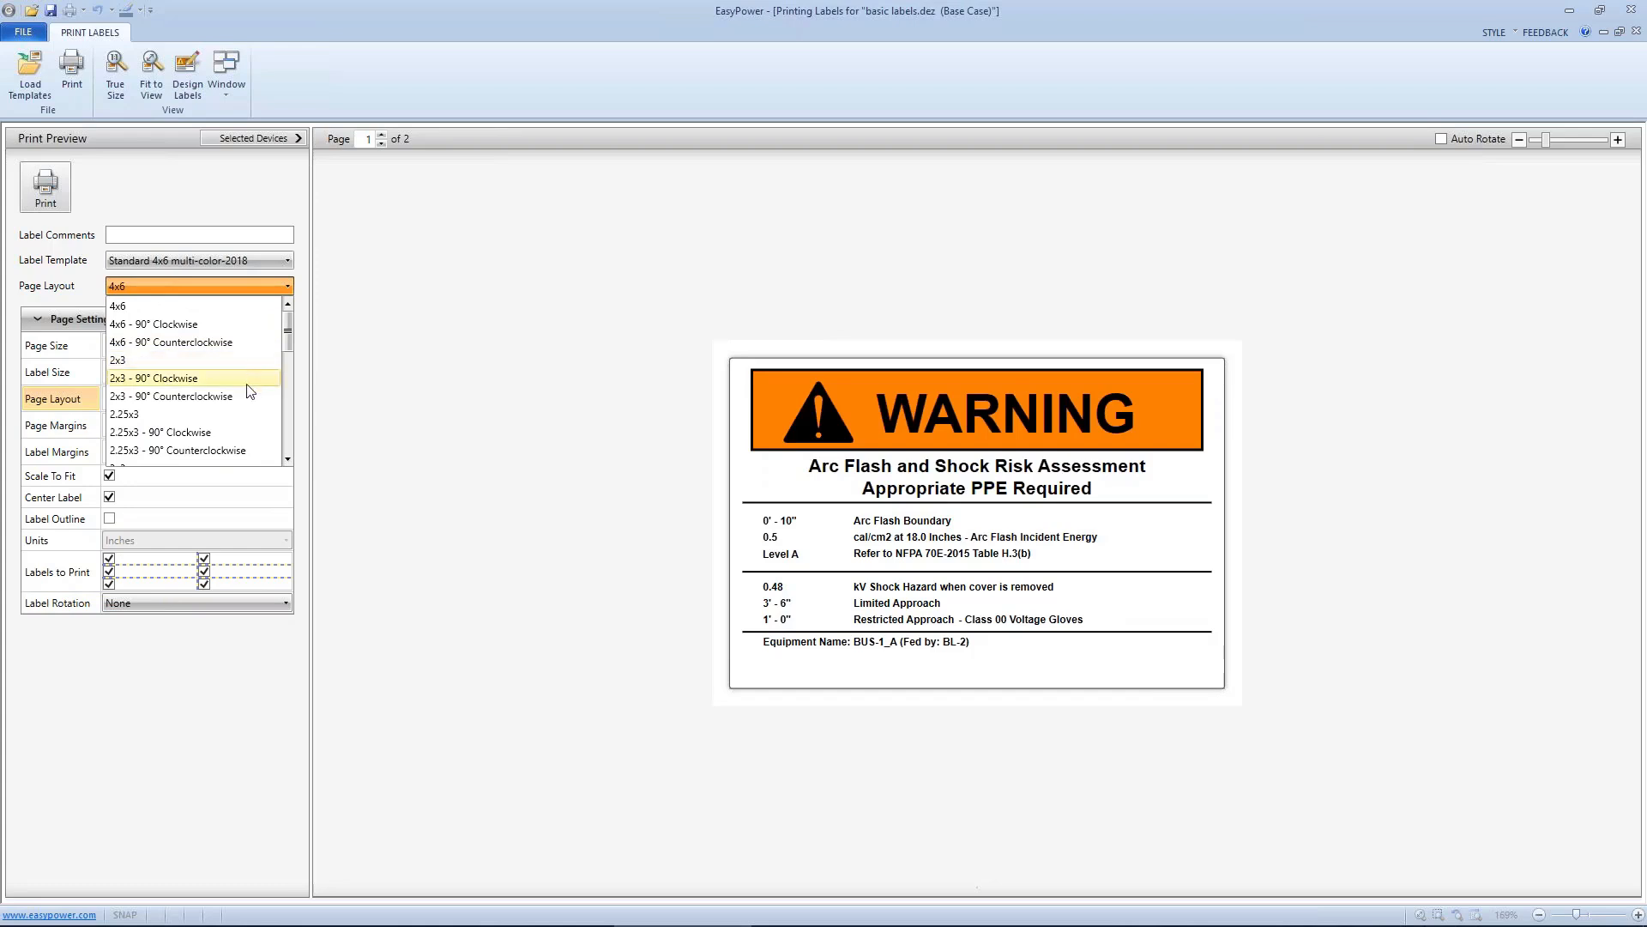
pyautogui.scroll(-3, 283, 446)
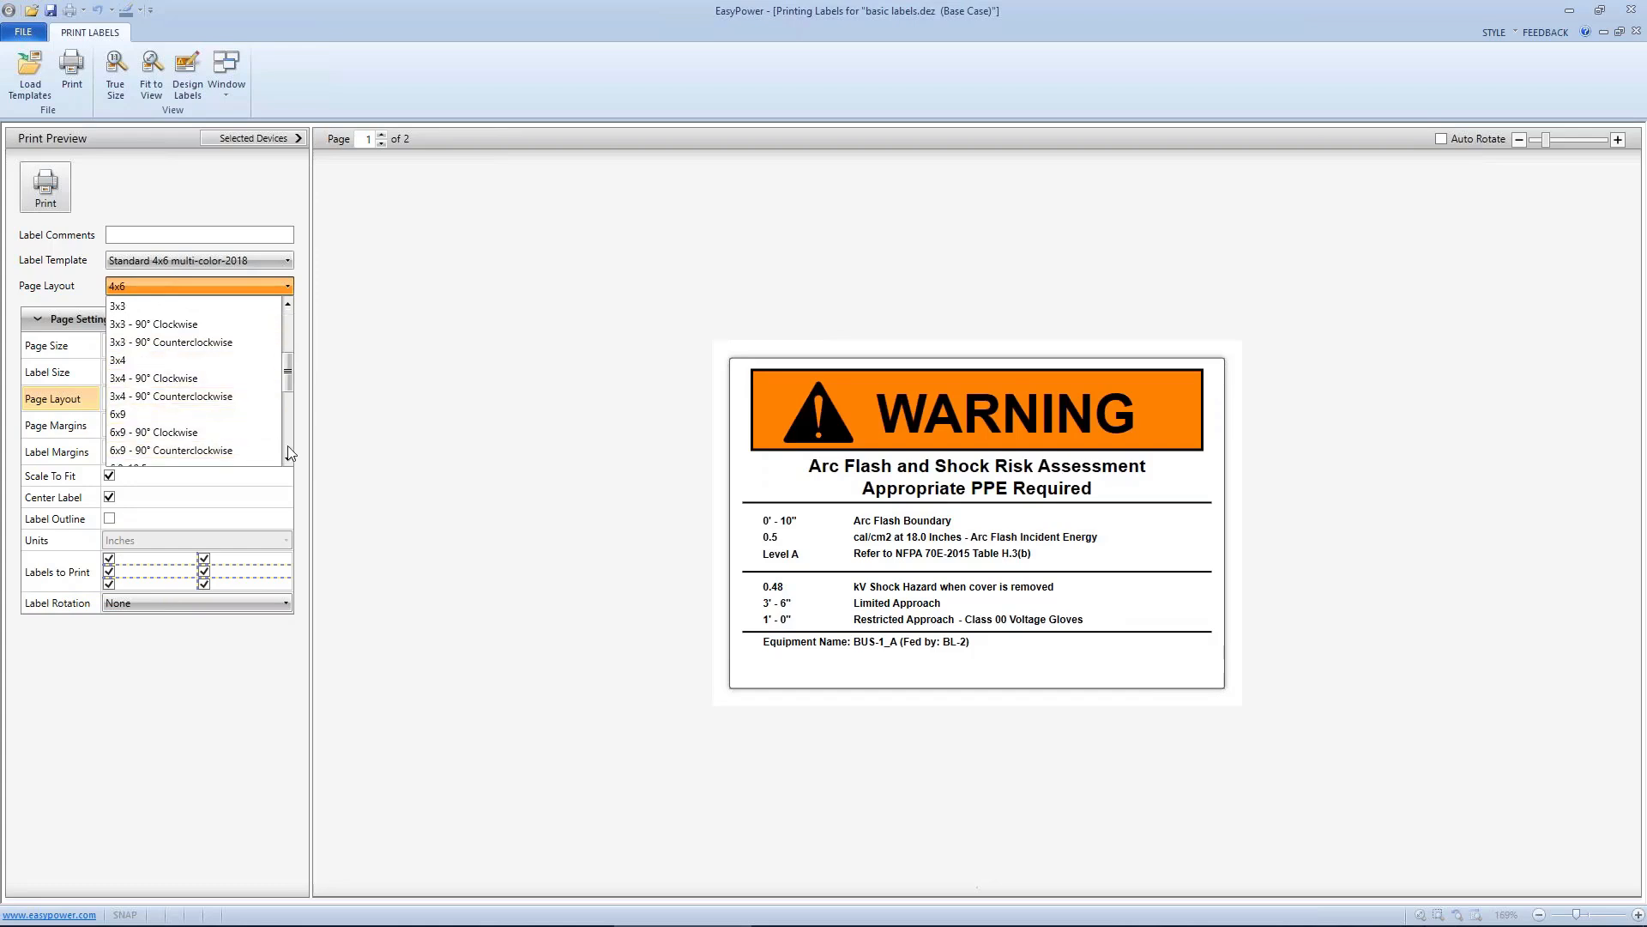
pyautogui.scroll(-3, 290, 453)
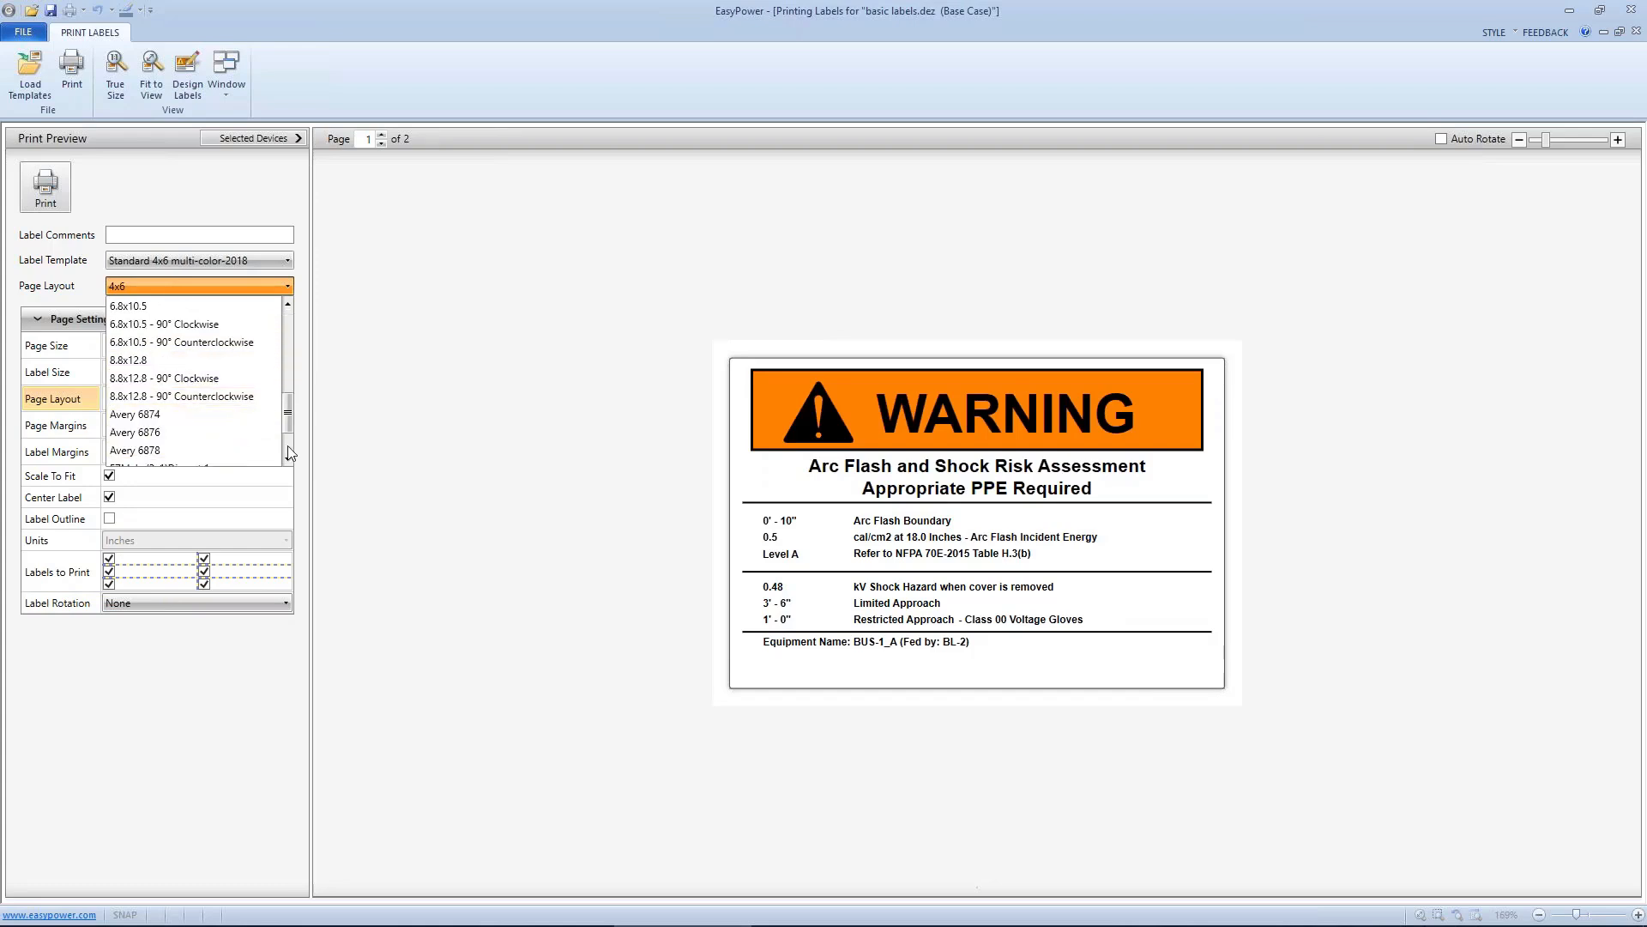
pyautogui.click(164, 451)
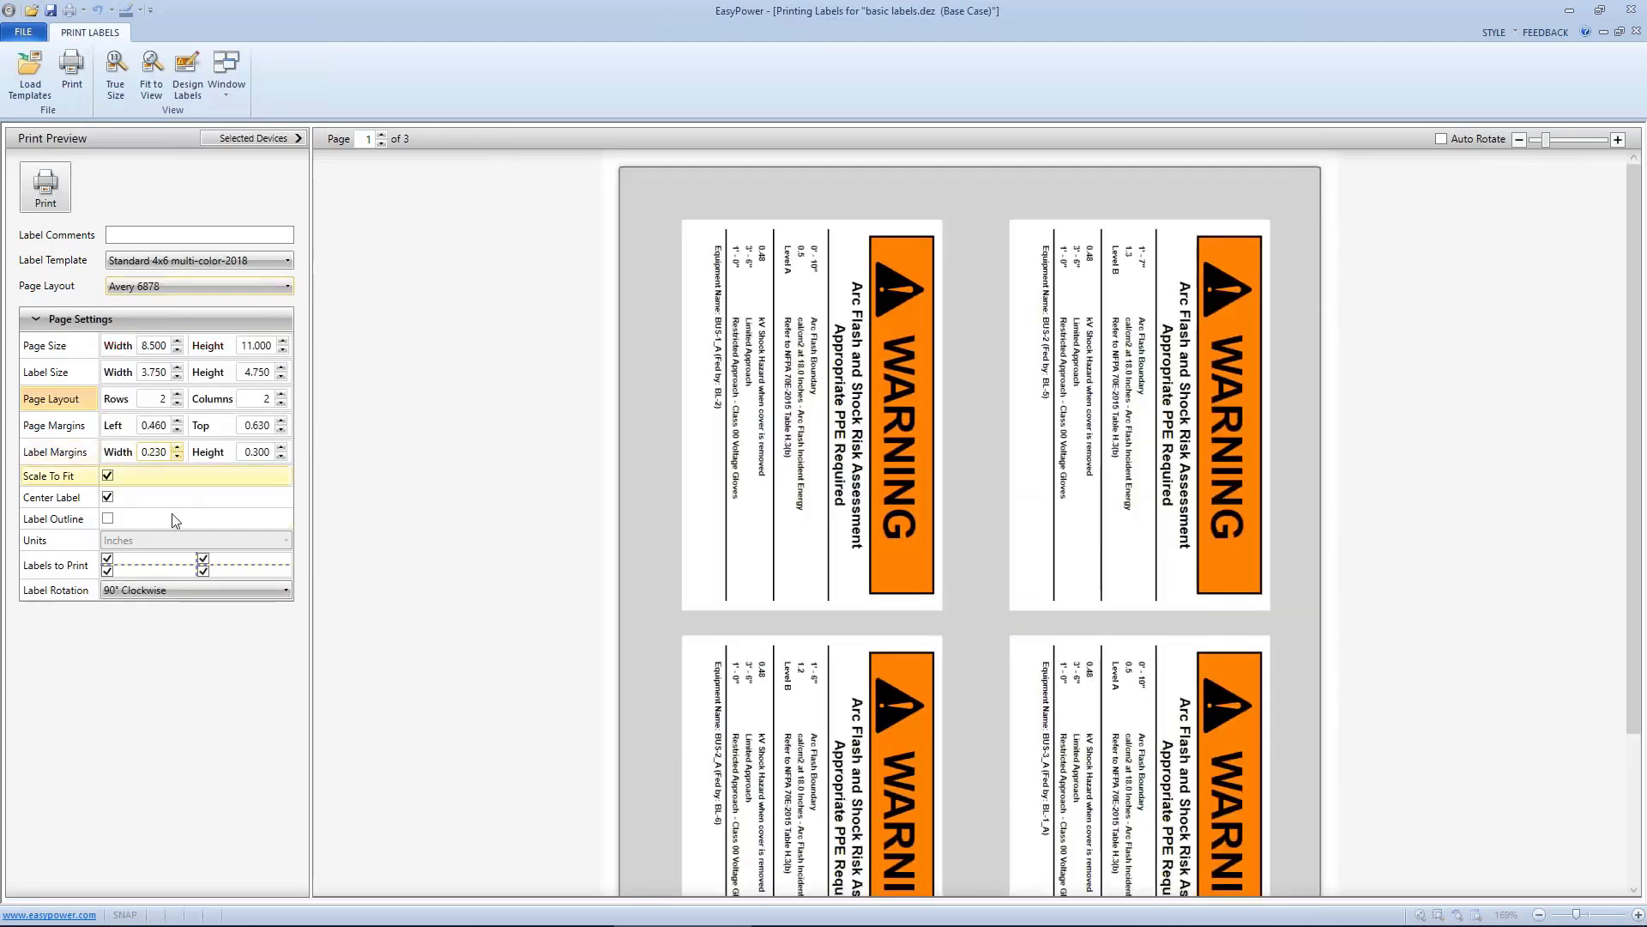
pyautogui.click(284, 594)
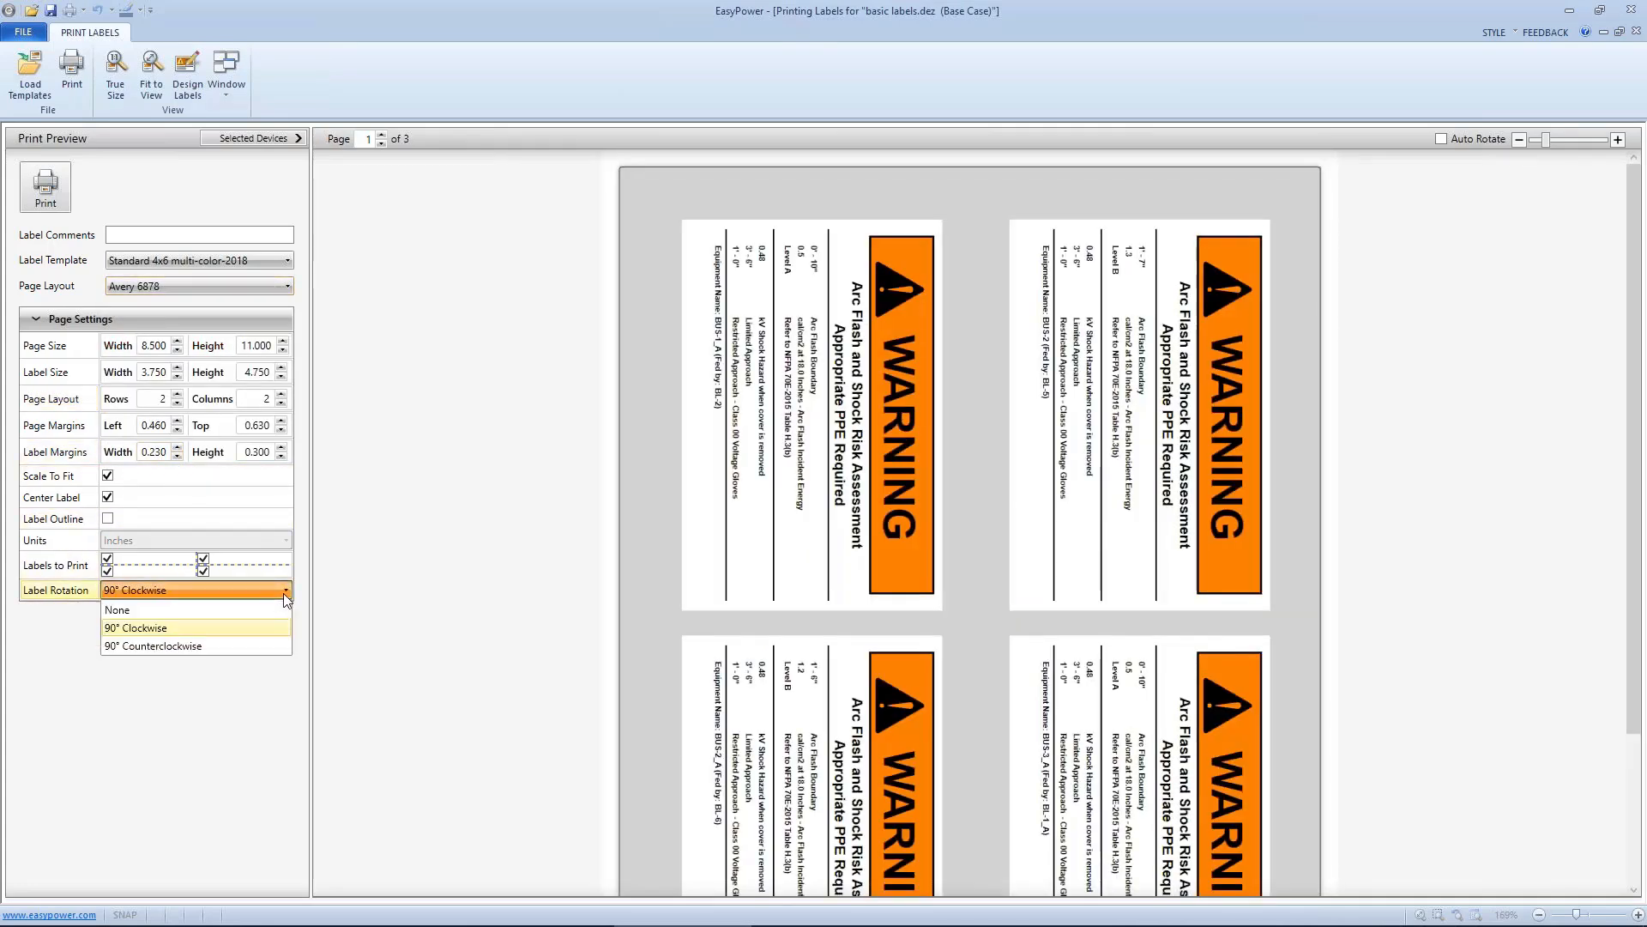
pyautogui.click(118, 610)
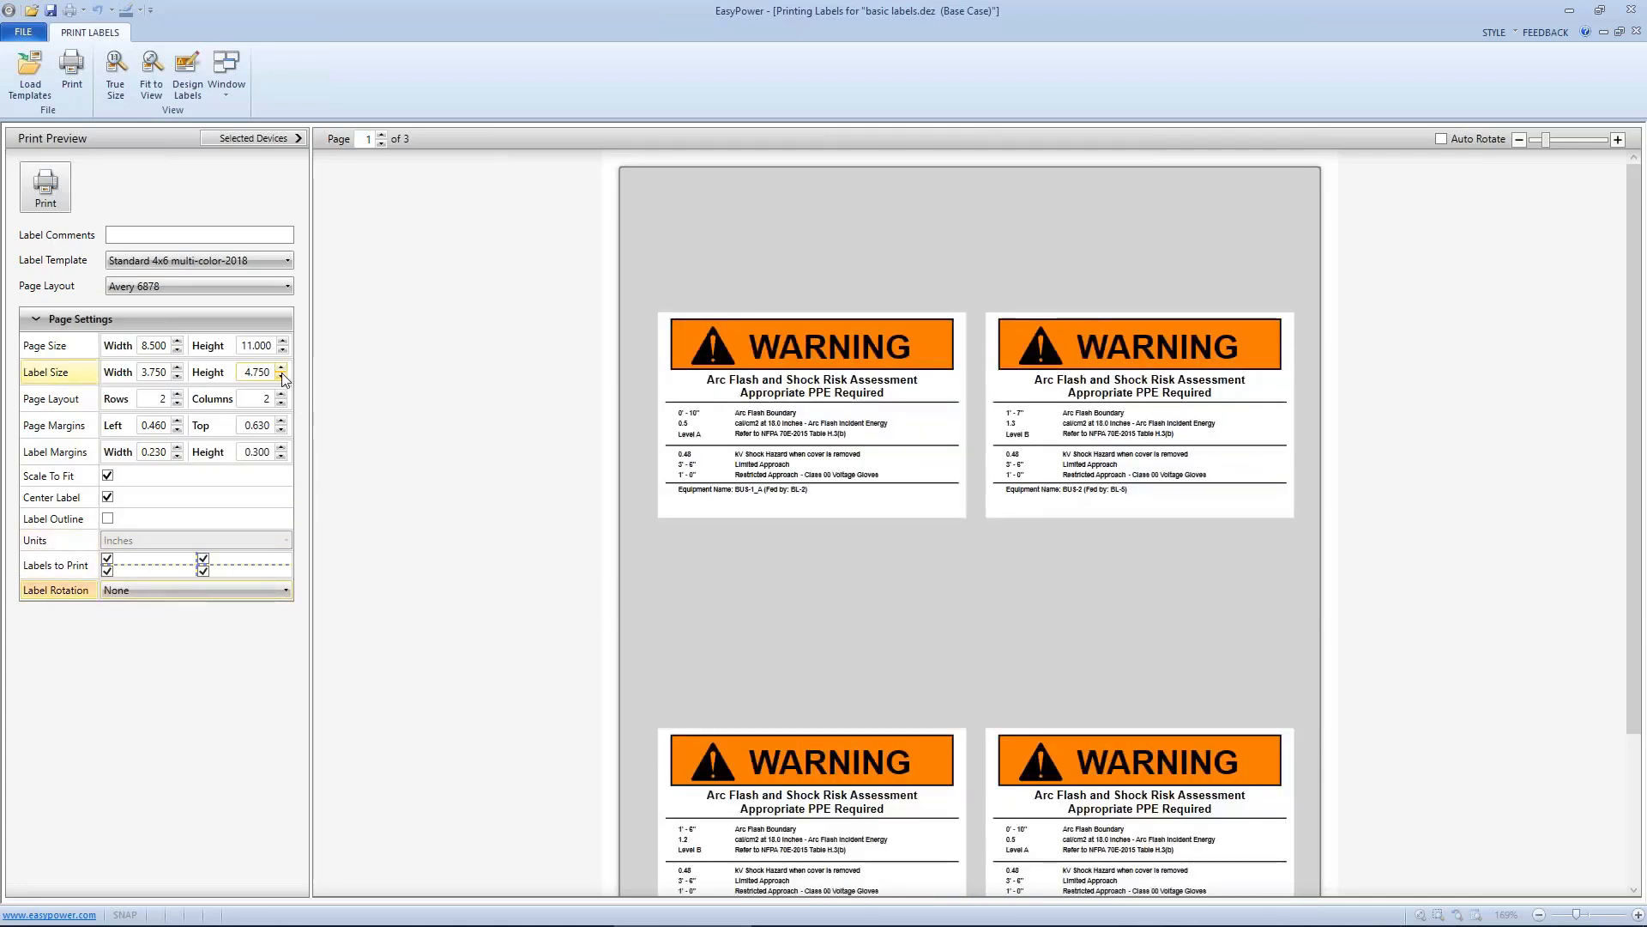
# Set the label size height to 3.550 inches.
pyautogui.click(281, 369)
pyautogui.click(280, 378)
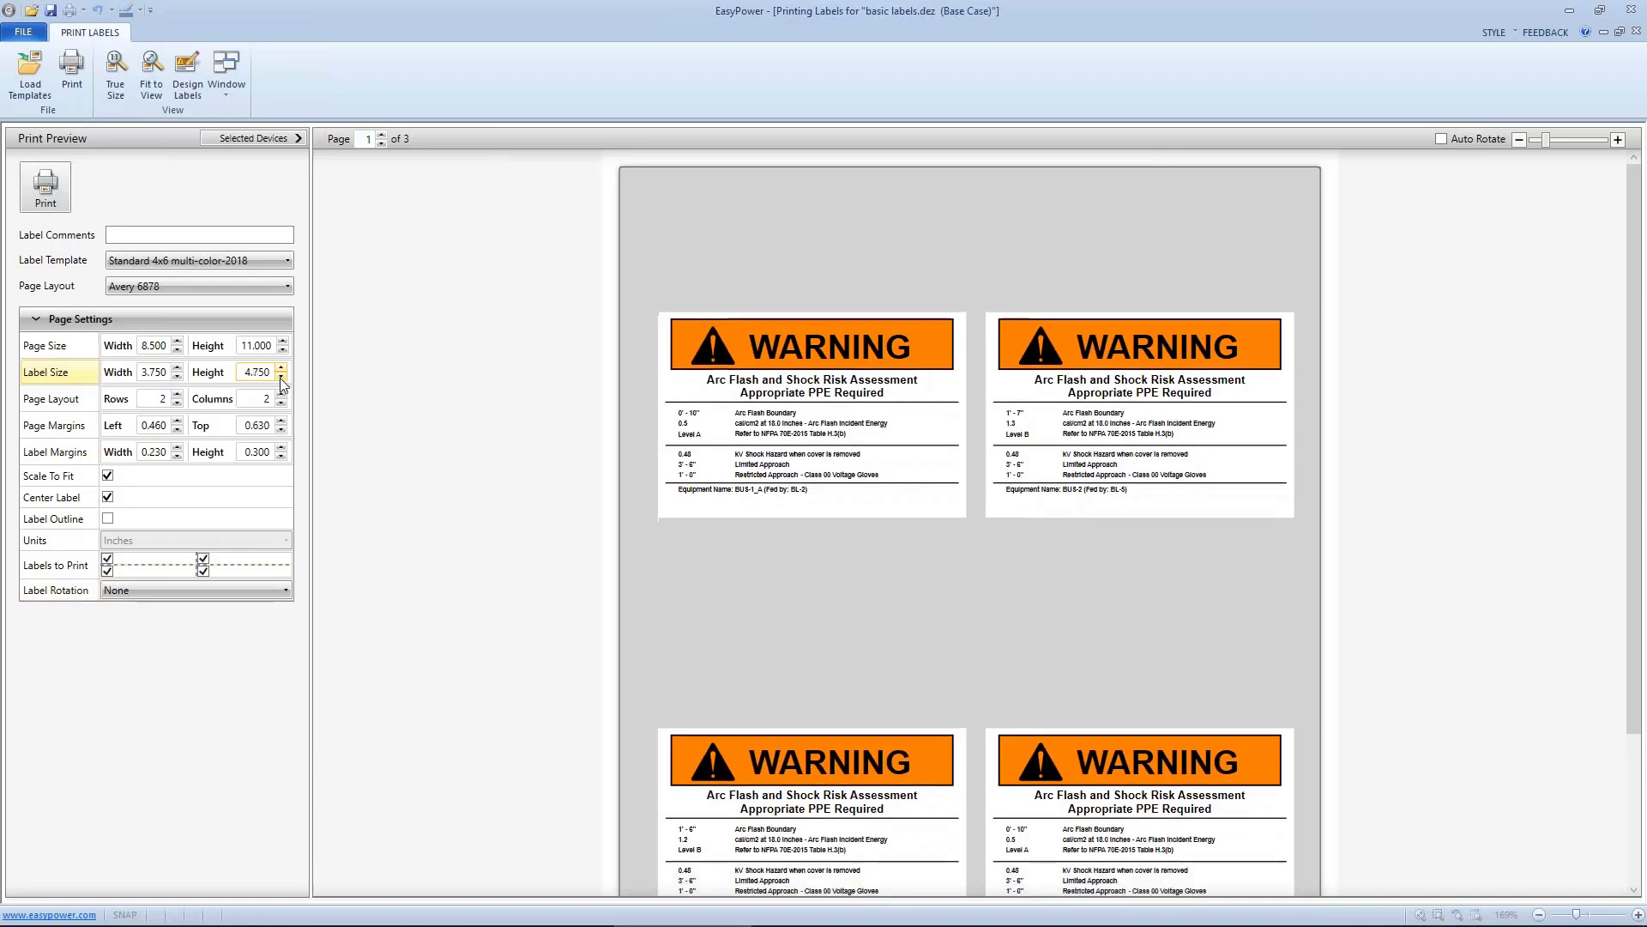
pyautogui.click(281, 378)
pyautogui.click(281, 377)
pyautogui.click(281, 378)
pyautogui.click(281, 378)
pyautogui.click(281, 377)
pyautogui.click(280, 378)
pyautogui.click(281, 378)
pyautogui.click(281, 377)
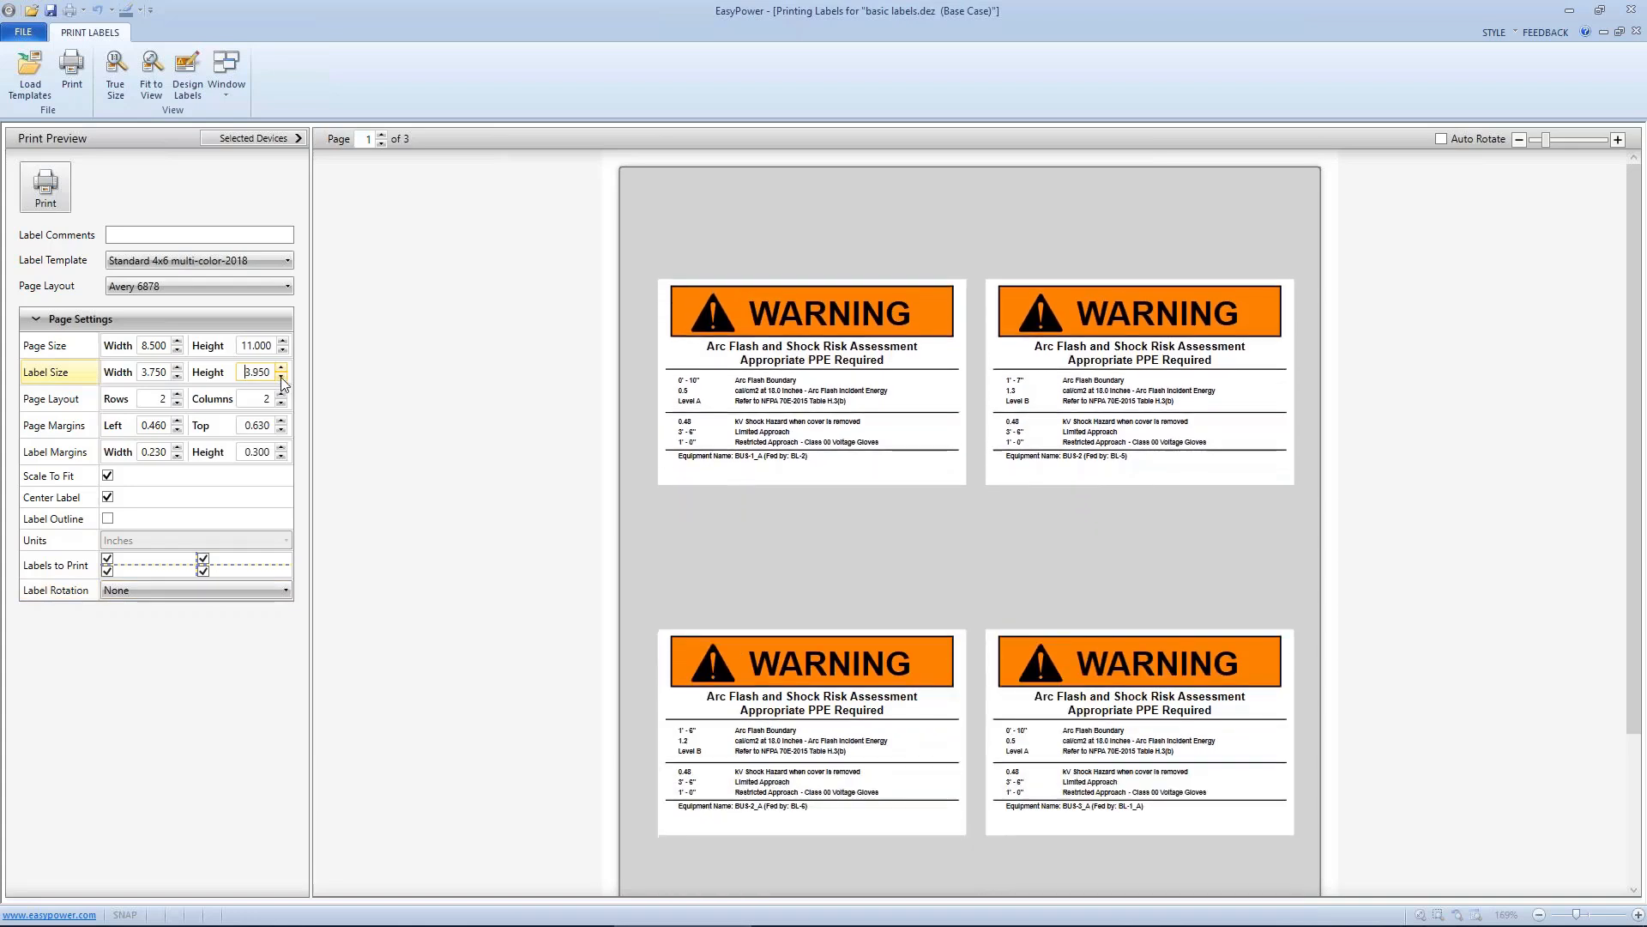
pyautogui.click(281, 378)
pyautogui.click(281, 378)
pyautogui.click(281, 378)
pyautogui.click(281, 378)
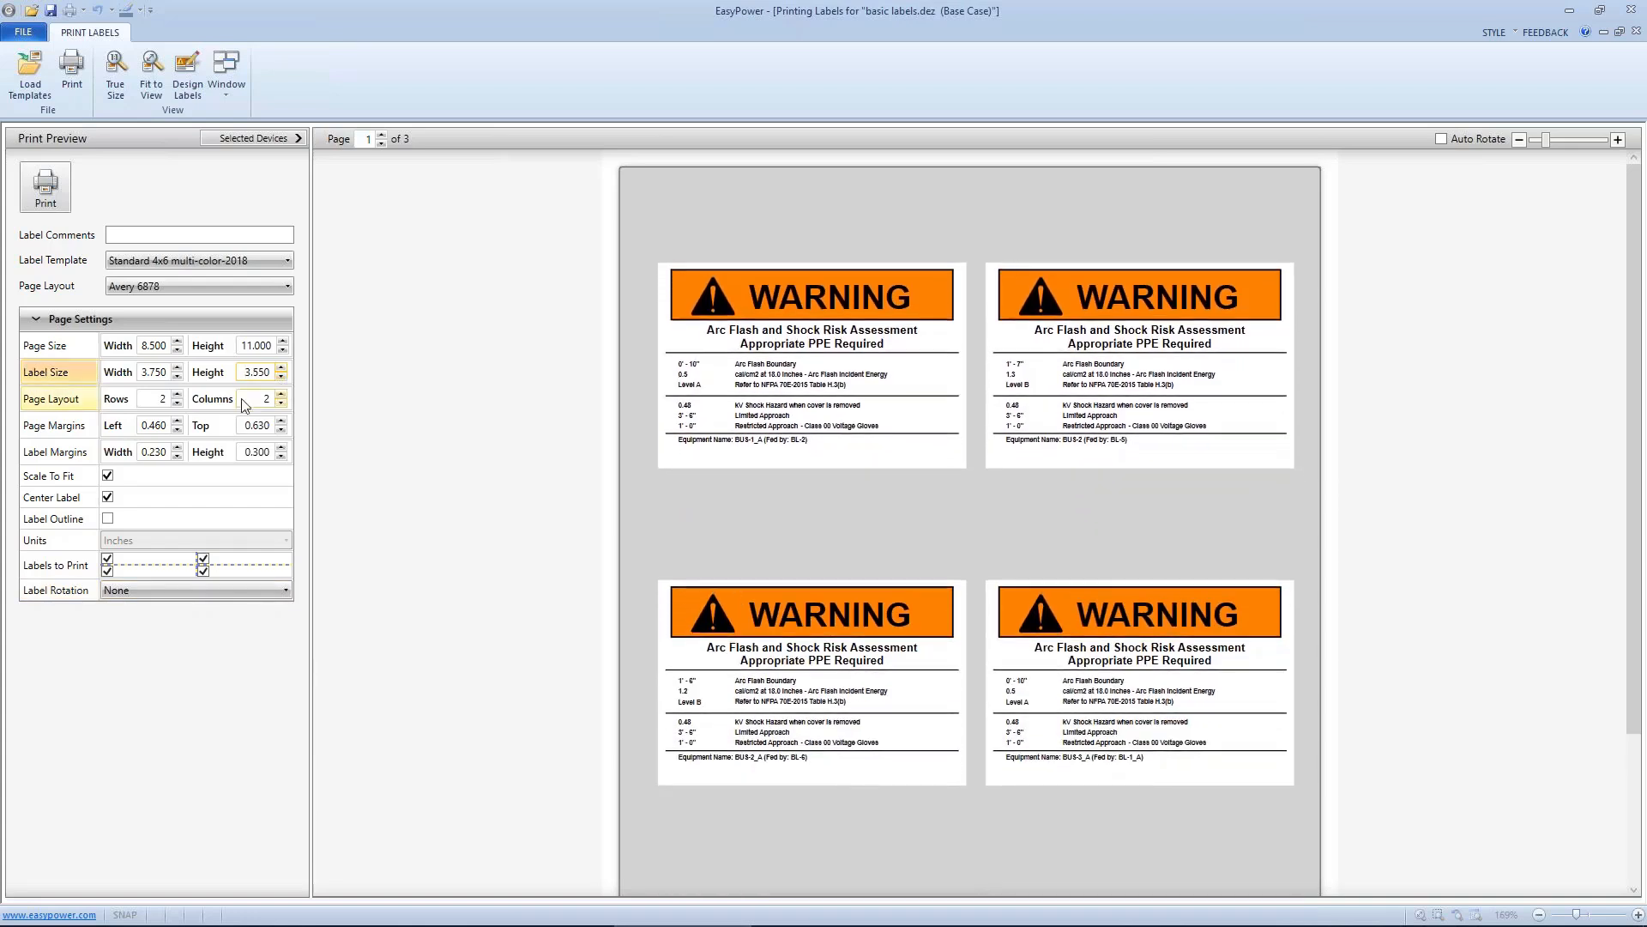
# Set the page layout to 3 rows and the left page margin to 0.760 inches.
pyautogui.click(177, 394)
pyautogui.click(176, 421)
pyautogui.click(177, 421)
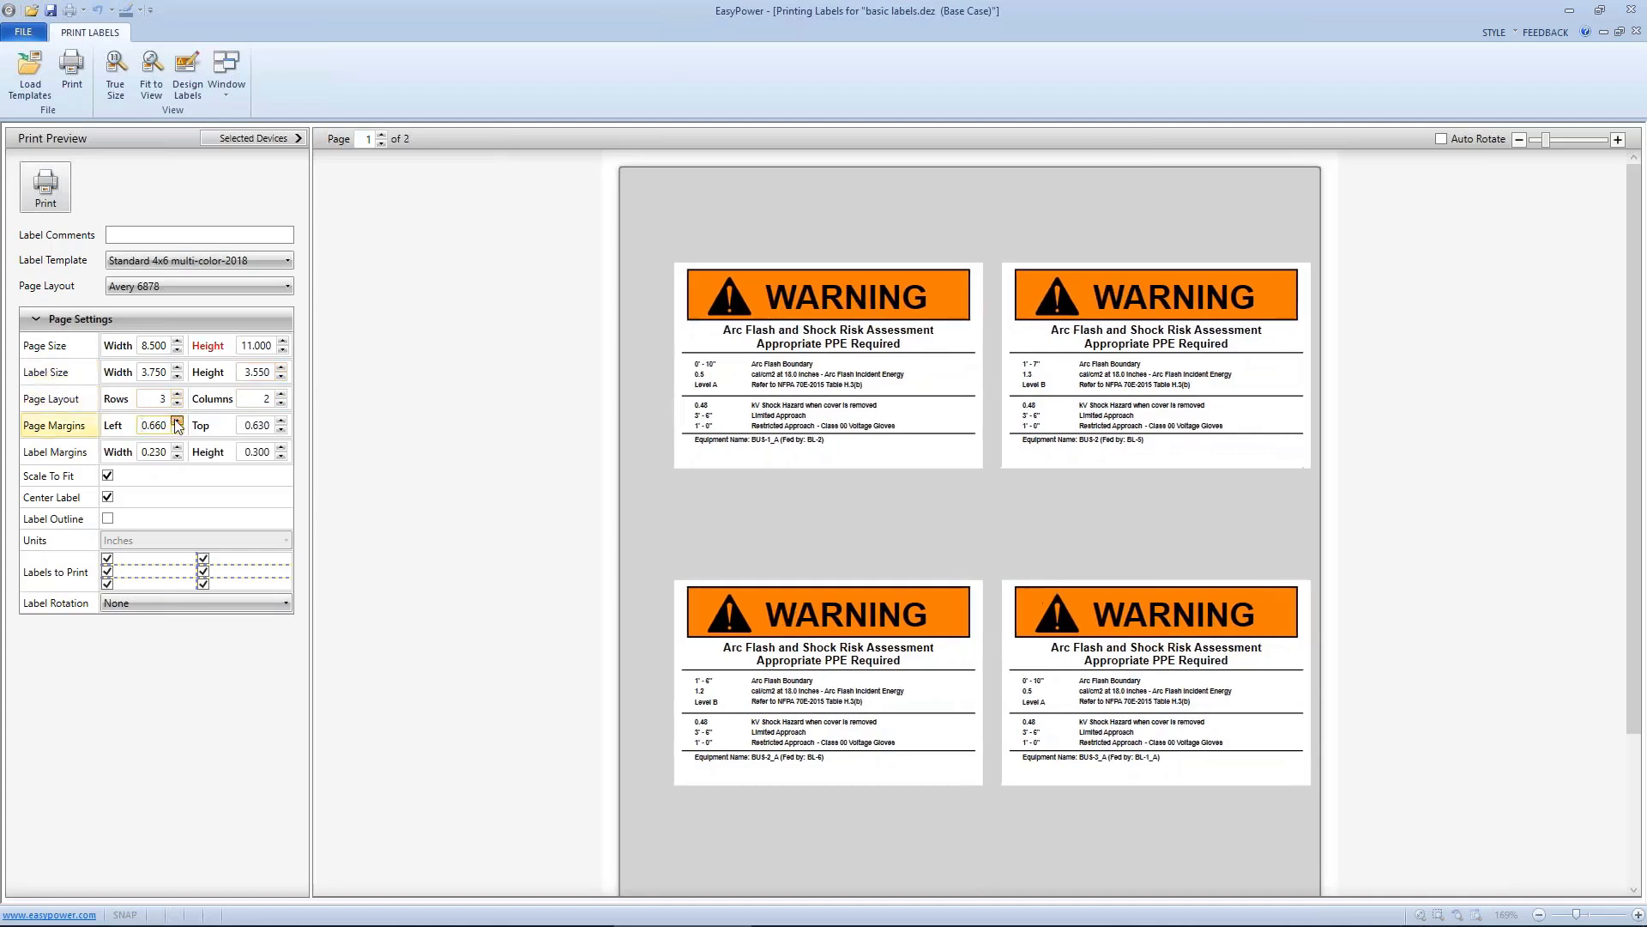
pyautogui.click(177, 421)
pyautogui.click(177, 421)
pyautogui.click(176, 421)
pyautogui.click(177, 422)
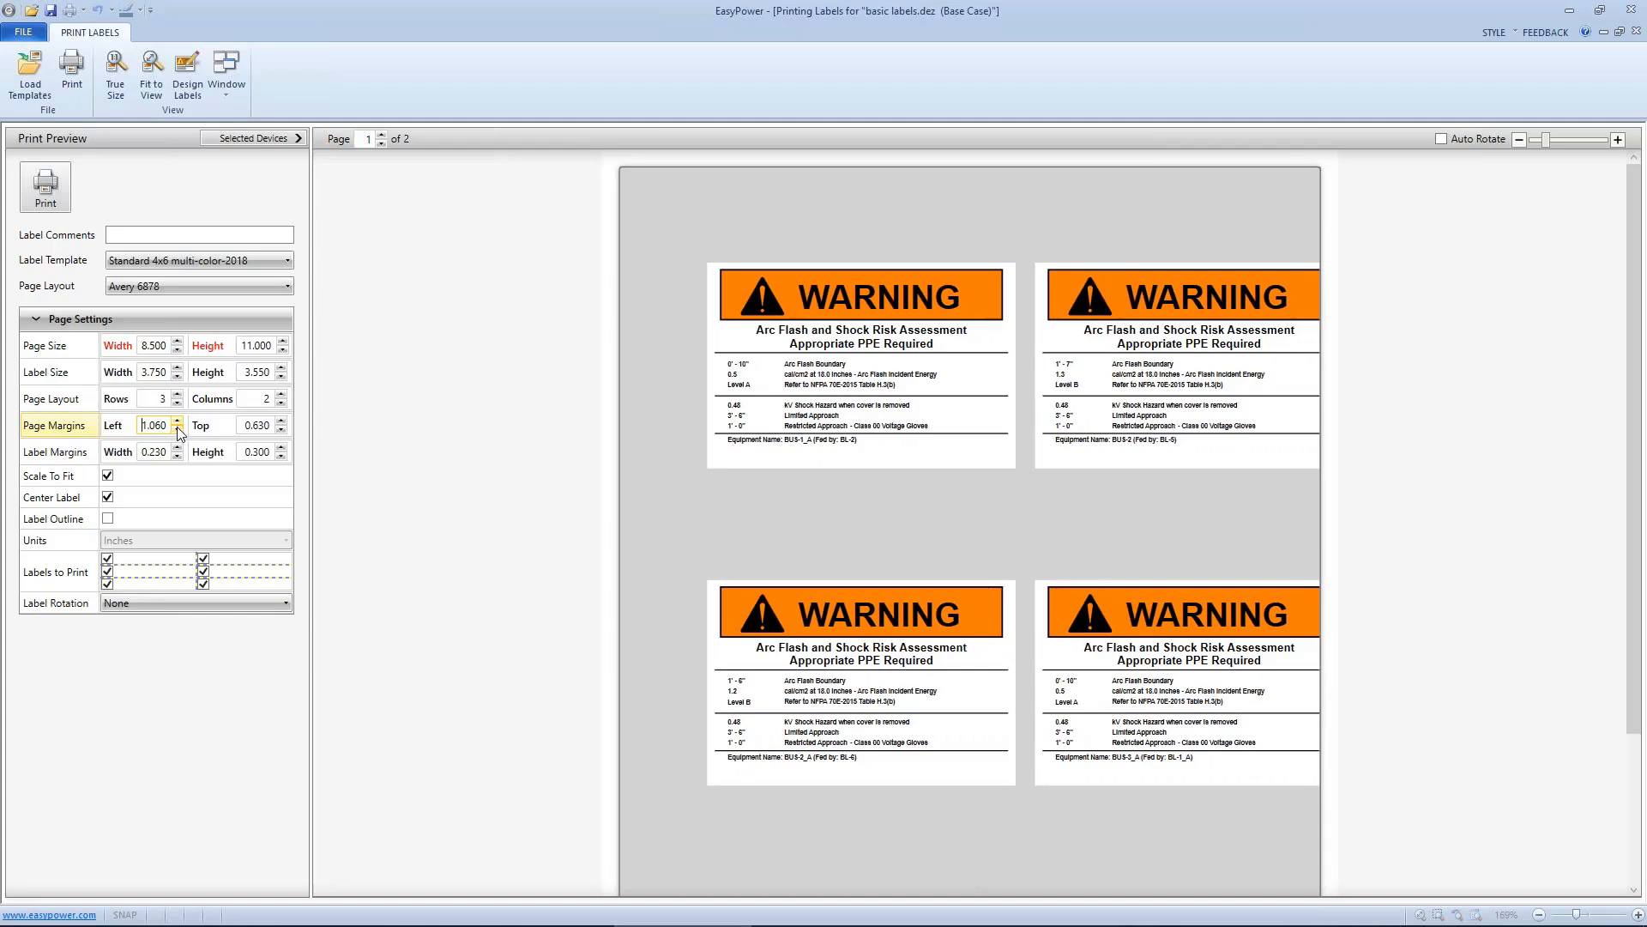
pyautogui.click(177, 429)
pyautogui.click(177, 430)
pyautogui.click(178, 429)
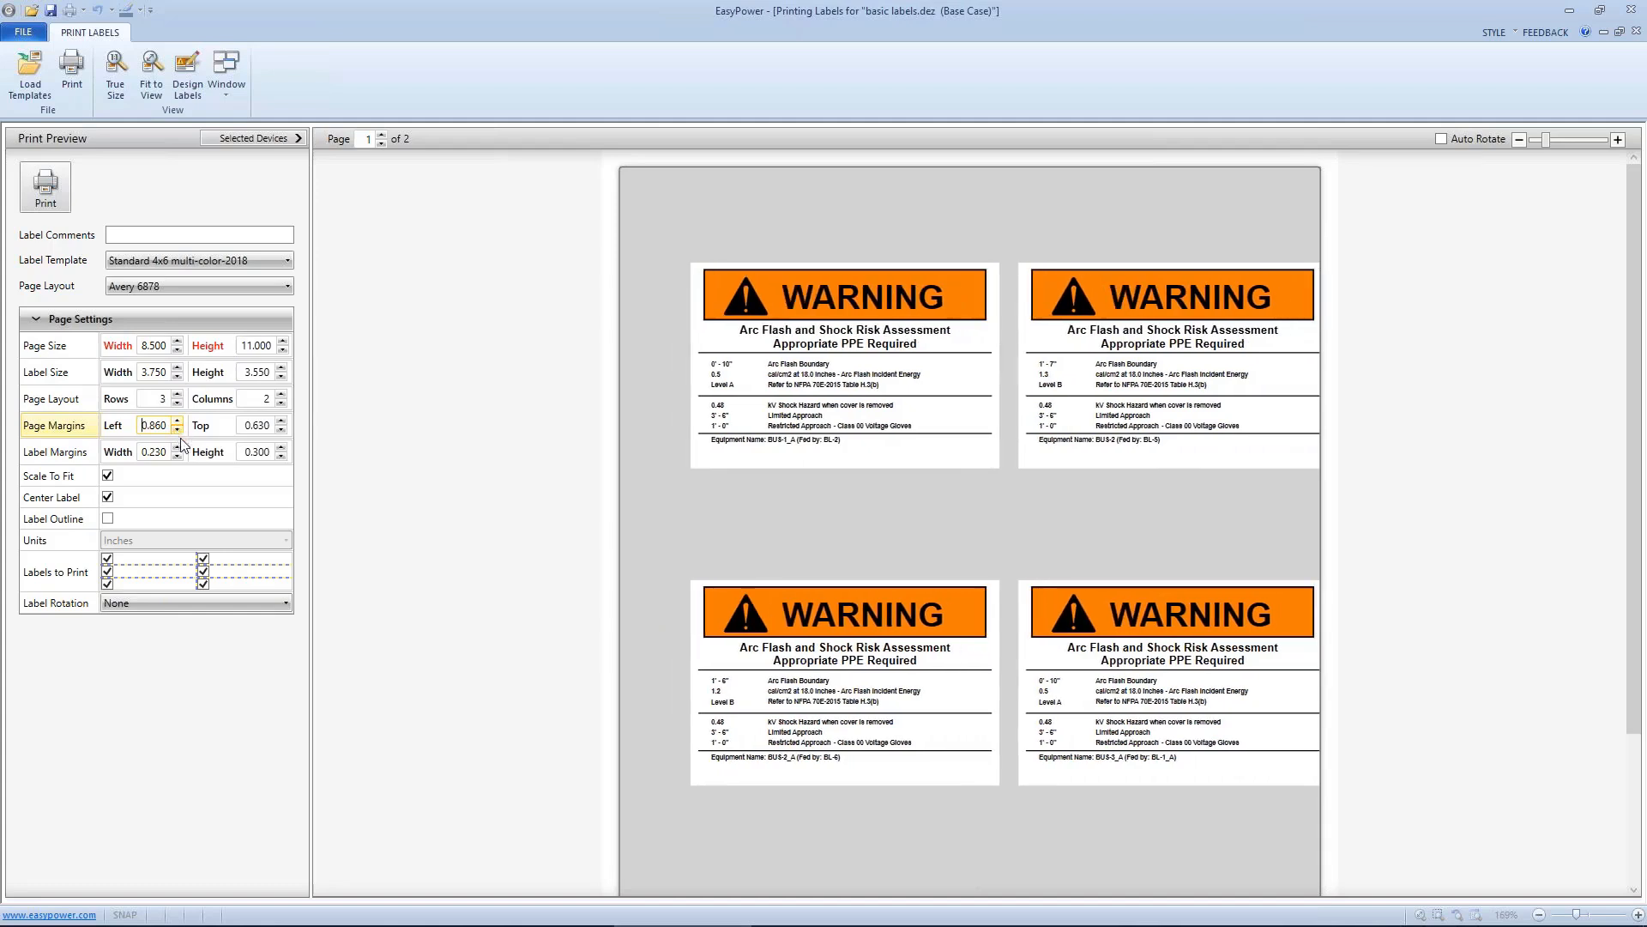
# Set the top page margin to 0.000 inches.
pyautogui.click(281, 430)
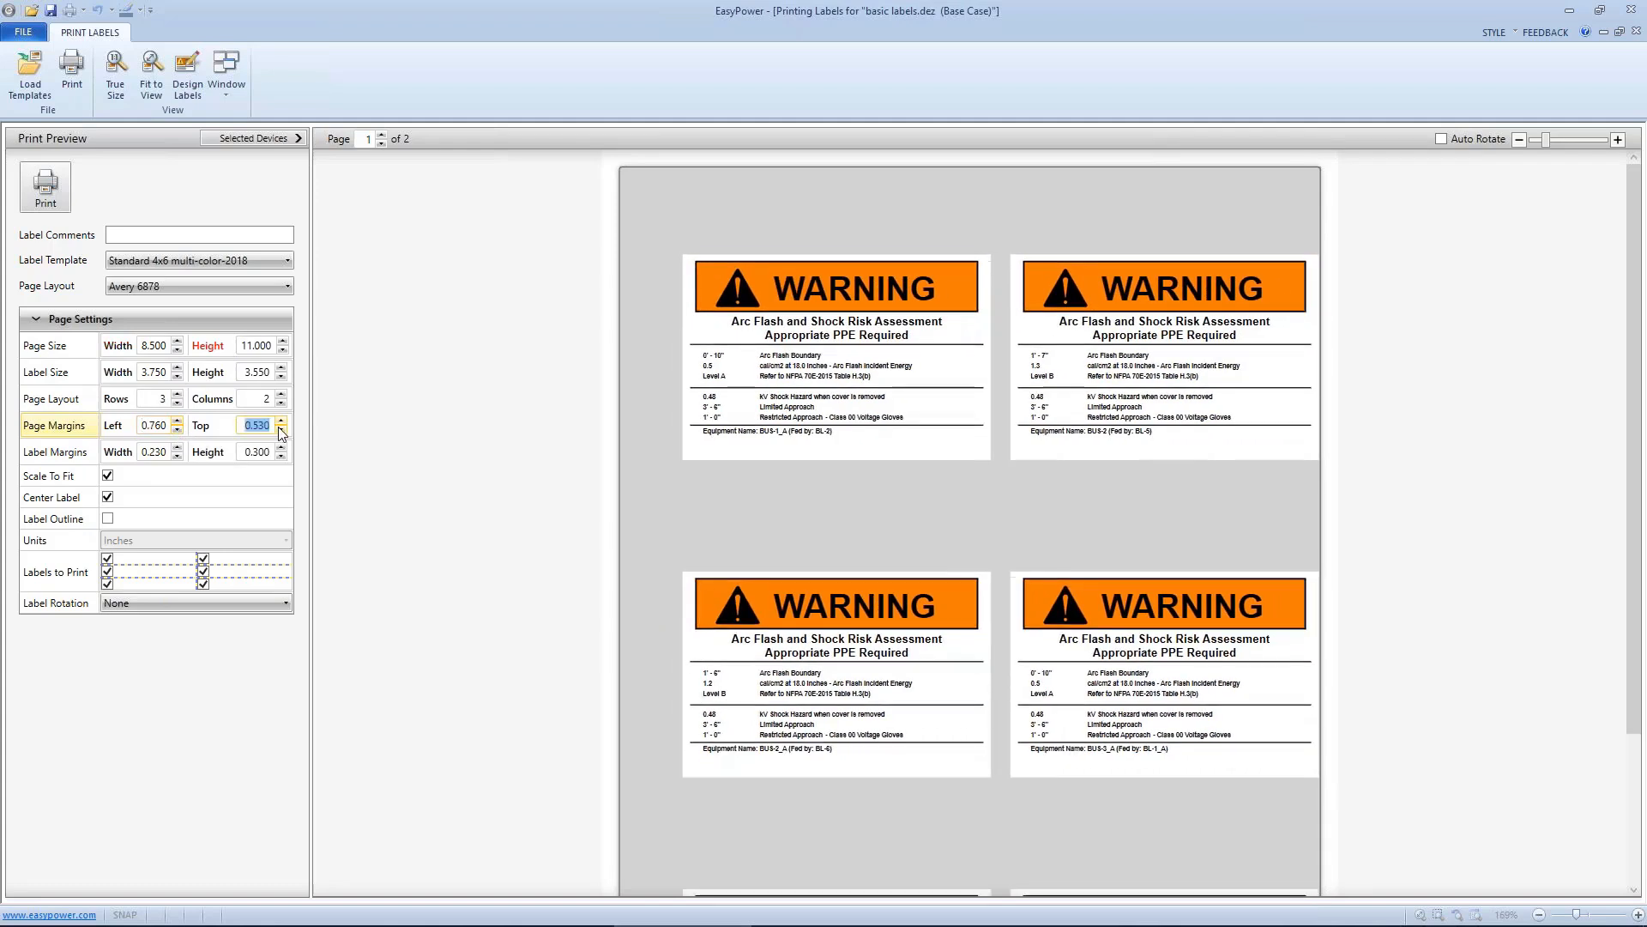
pyautogui.click(281, 430)
pyautogui.click(282, 429)
pyautogui.click(281, 430)
pyautogui.click(282, 430)
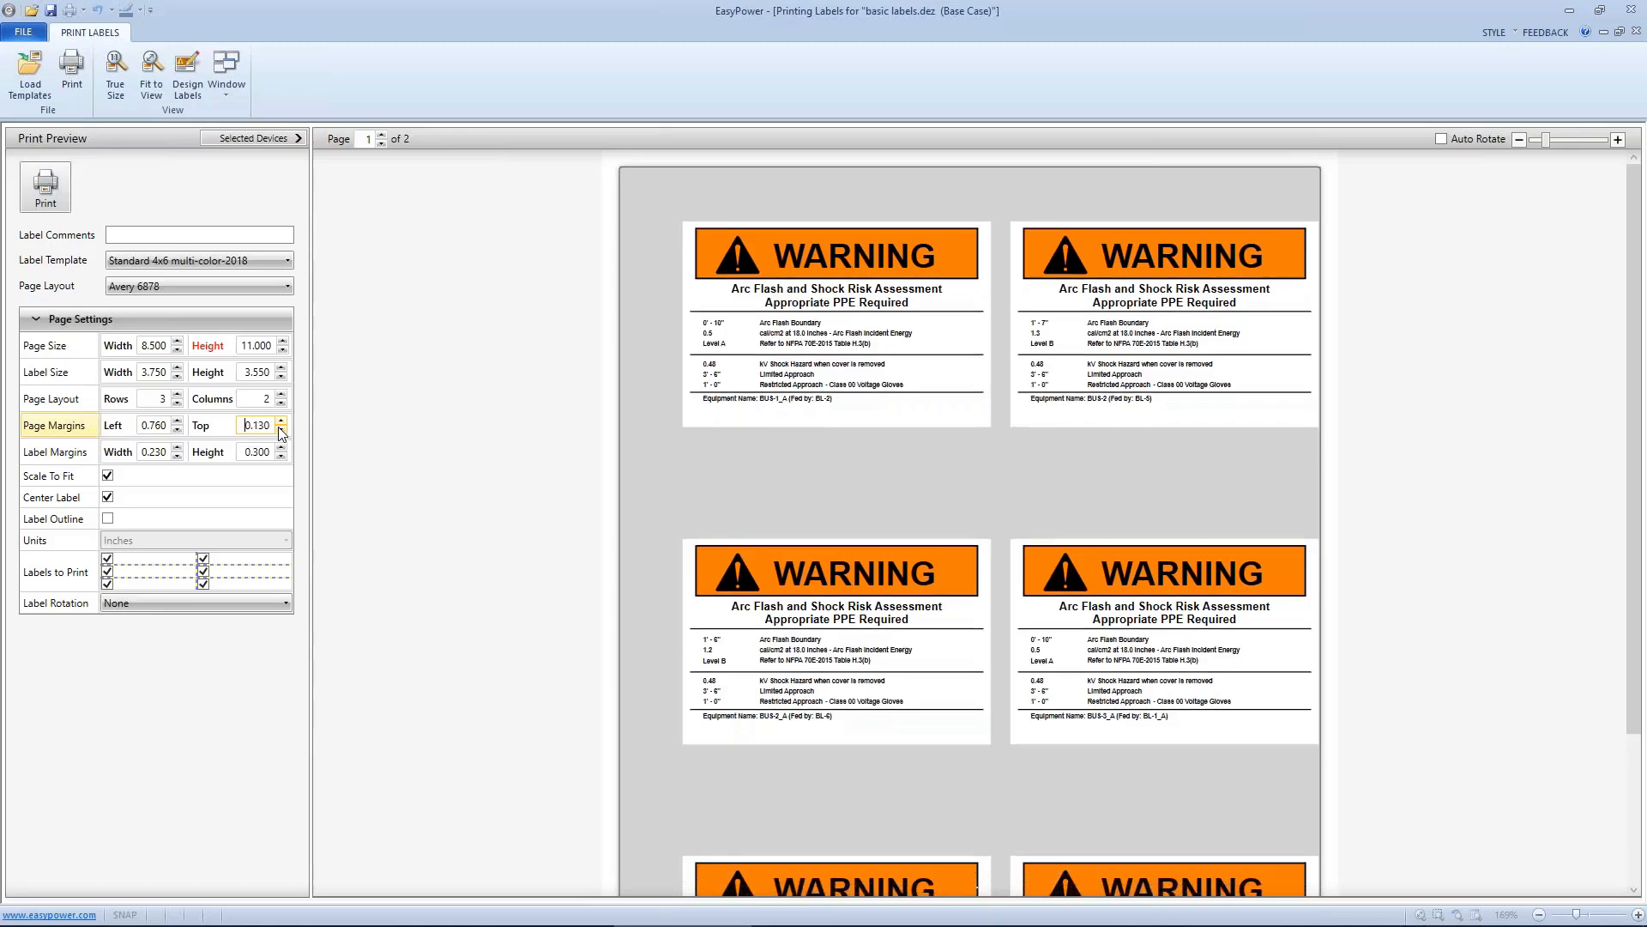
pyautogui.click(282, 430)
pyautogui.click(282, 429)
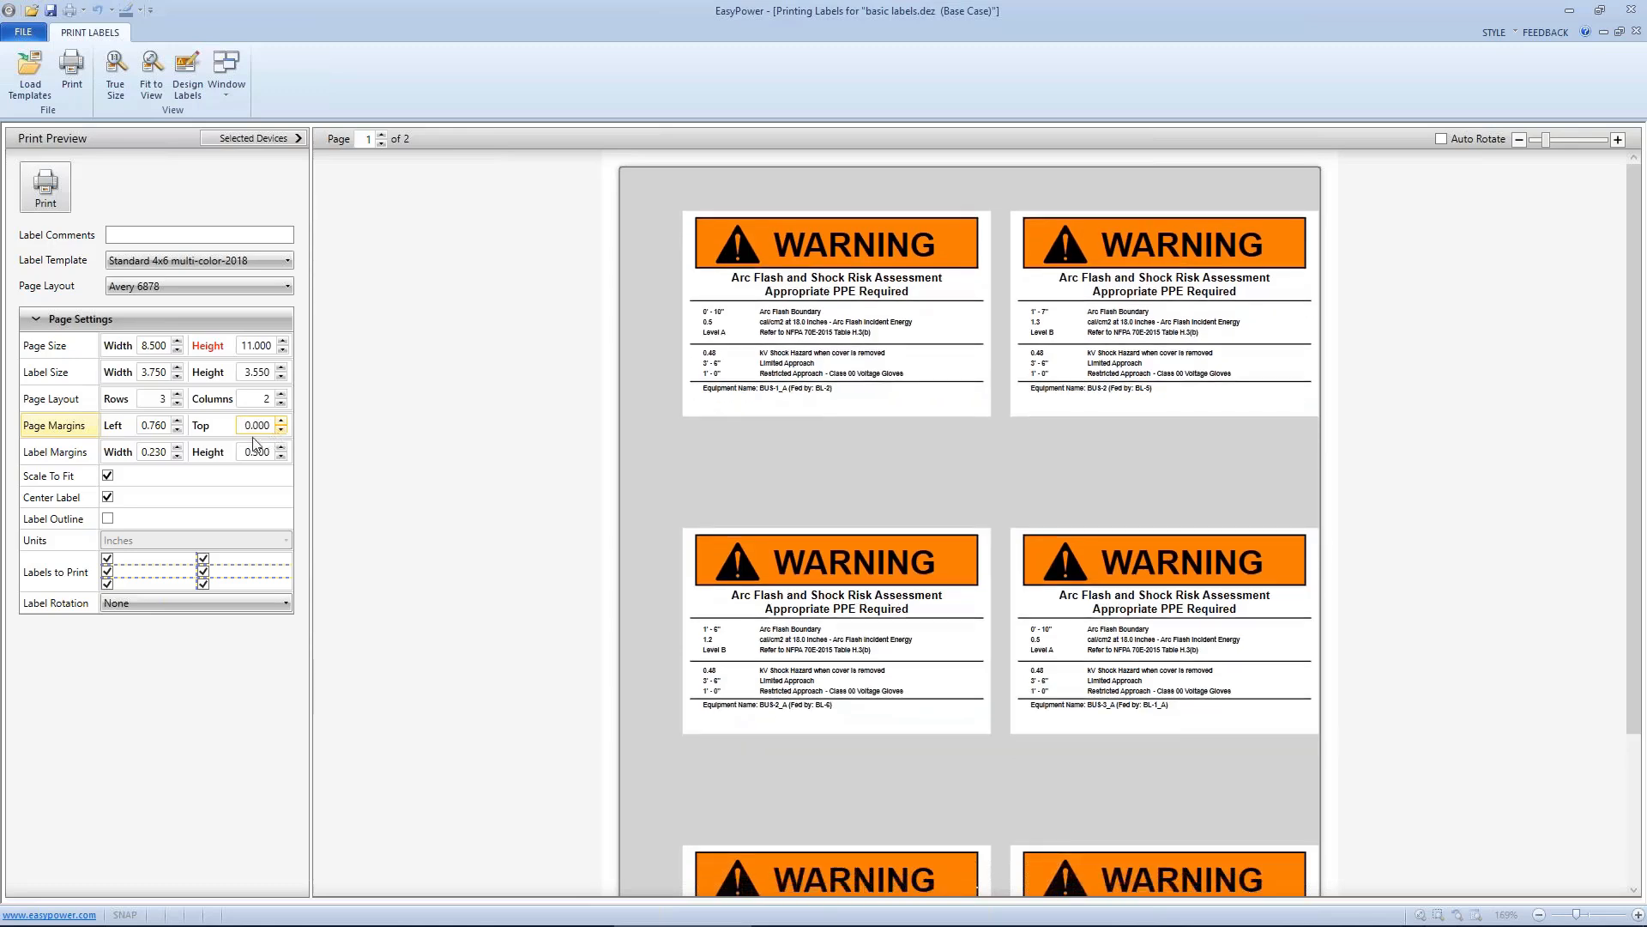
# Set the label margins to 0.000 inches for both width and height.
pyautogui.click(177, 455)
pyautogui.click(177, 456)
pyautogui.click(178, 456)
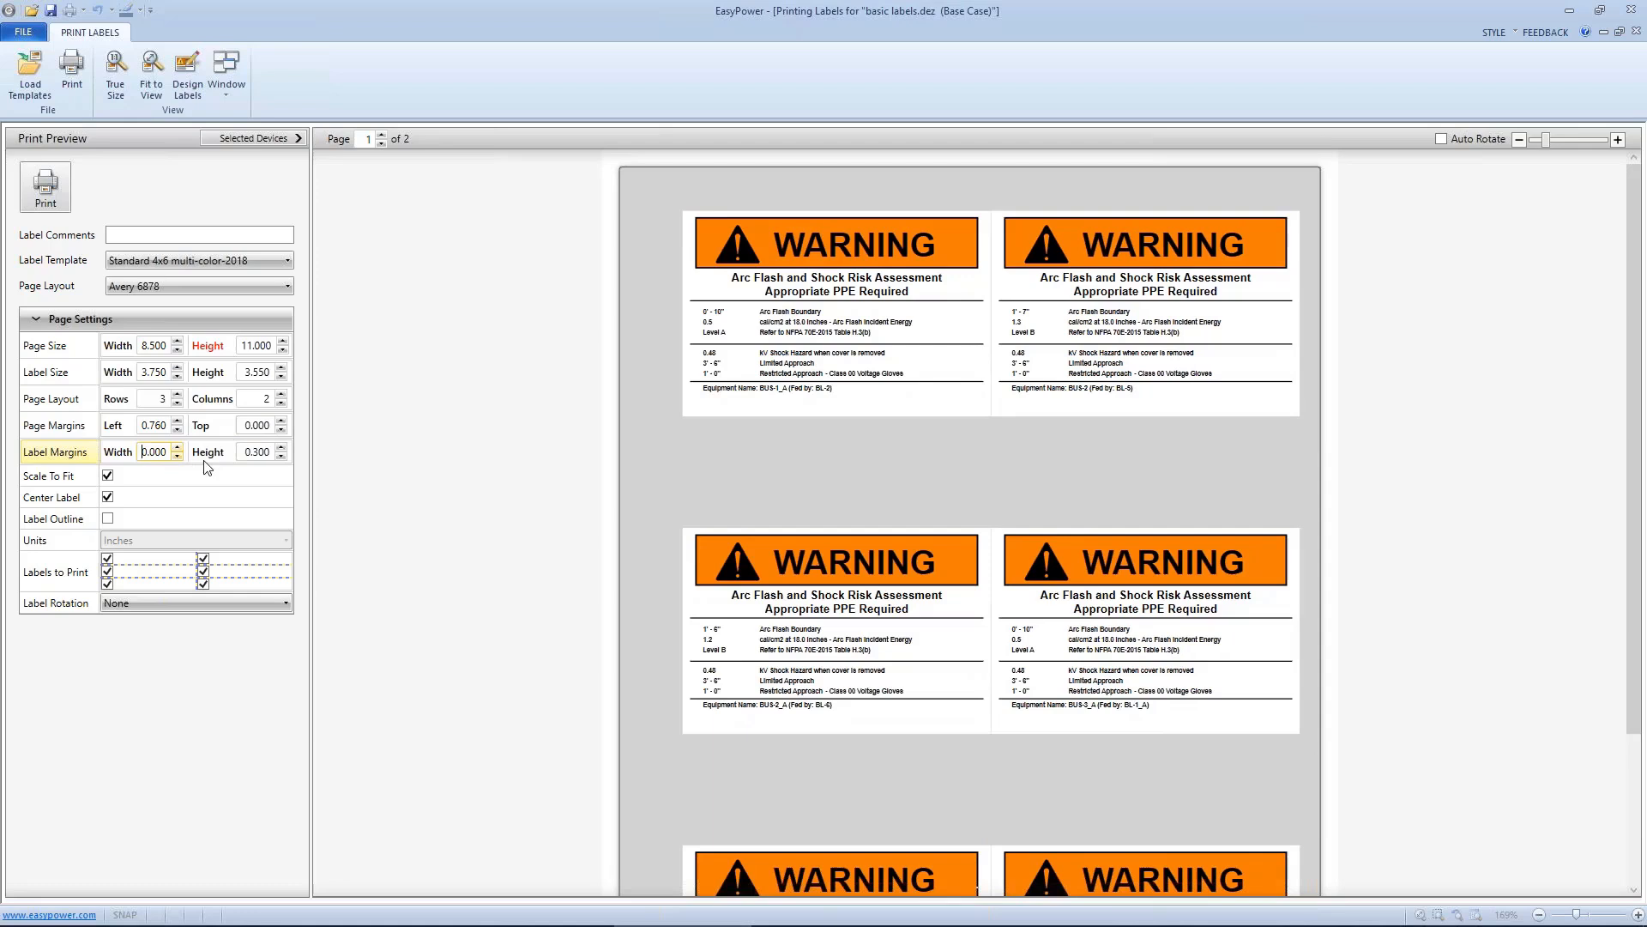
pyautogui.click(282, 457)
pyautogui.click(281, 457)
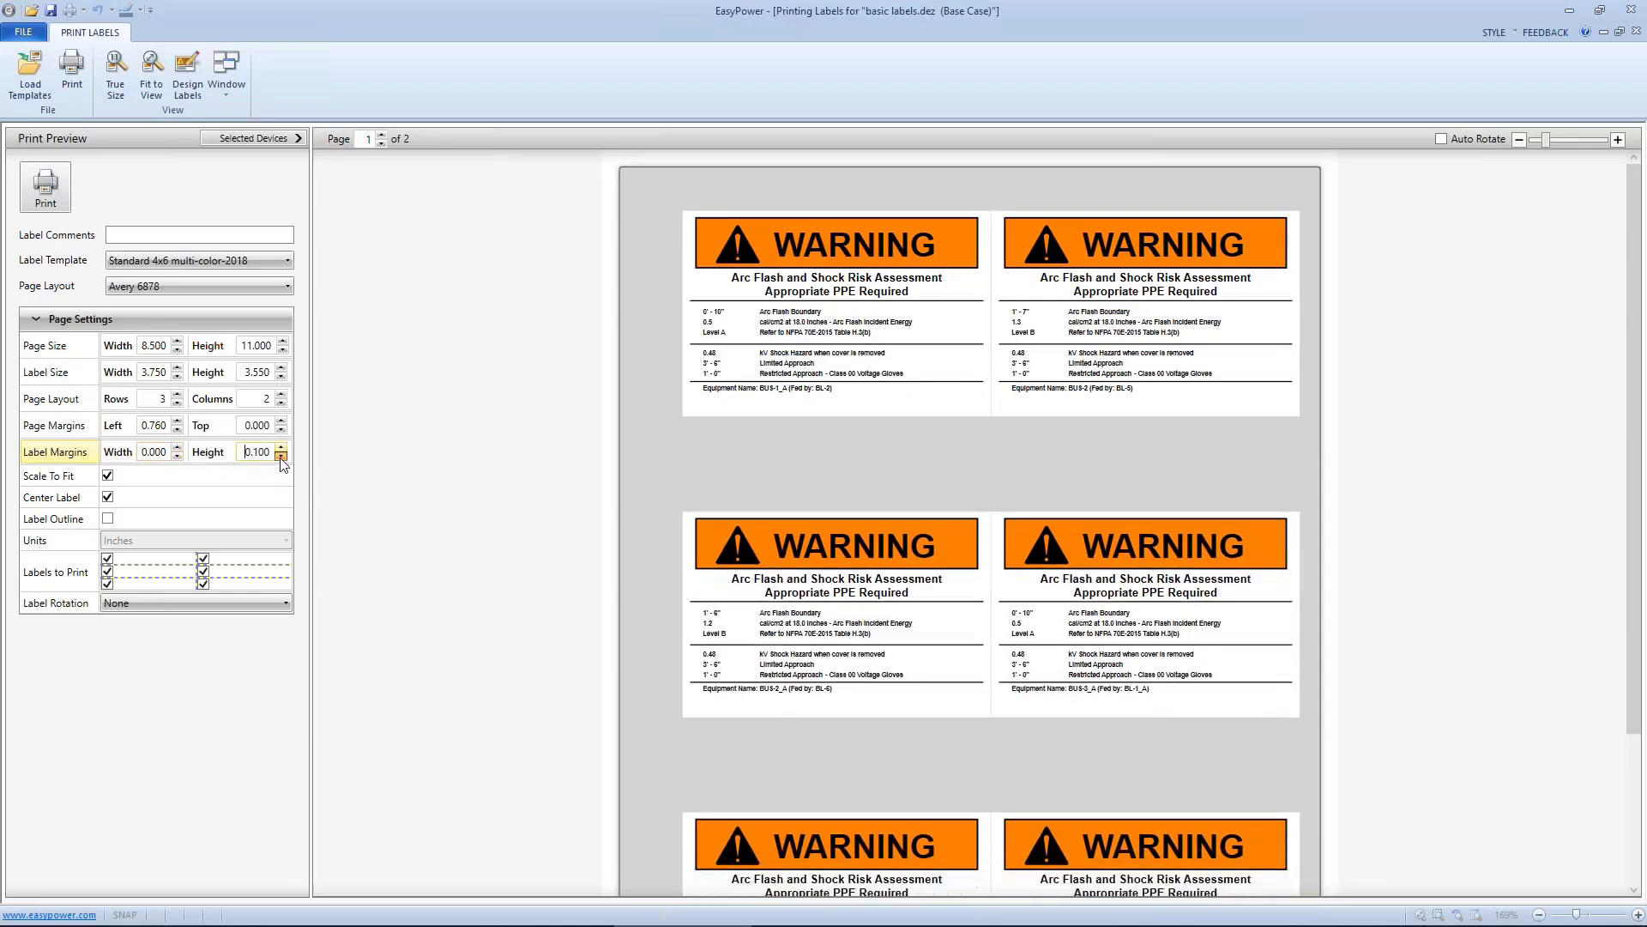
pyautogui.click(282, 457)
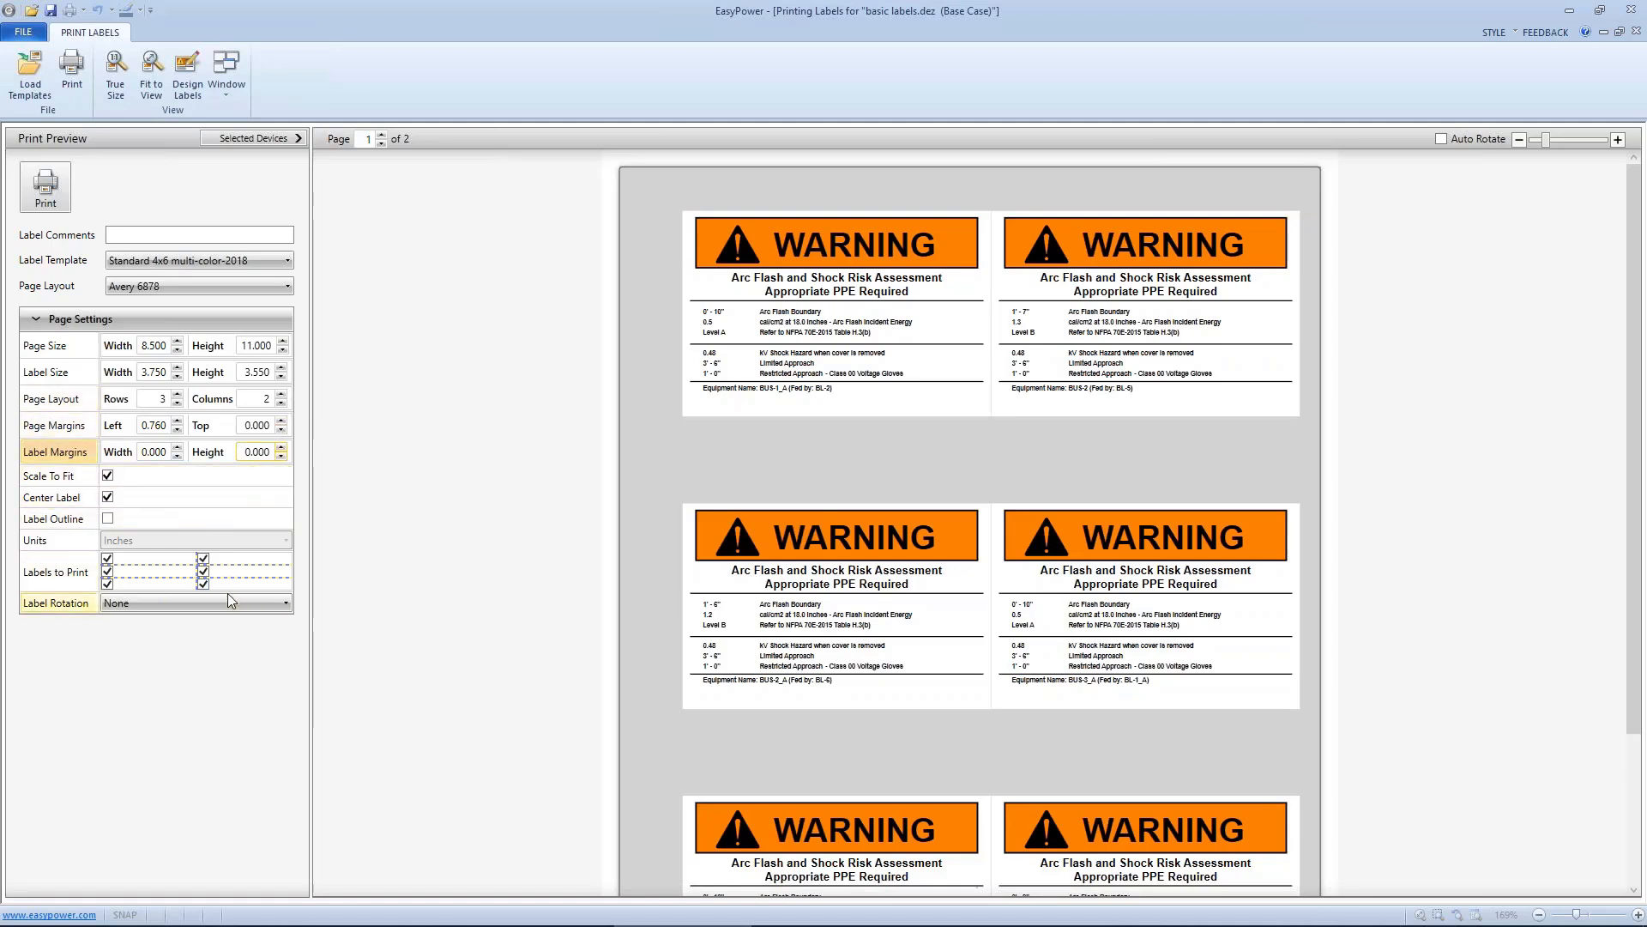
pyautogui.click(283, 604)
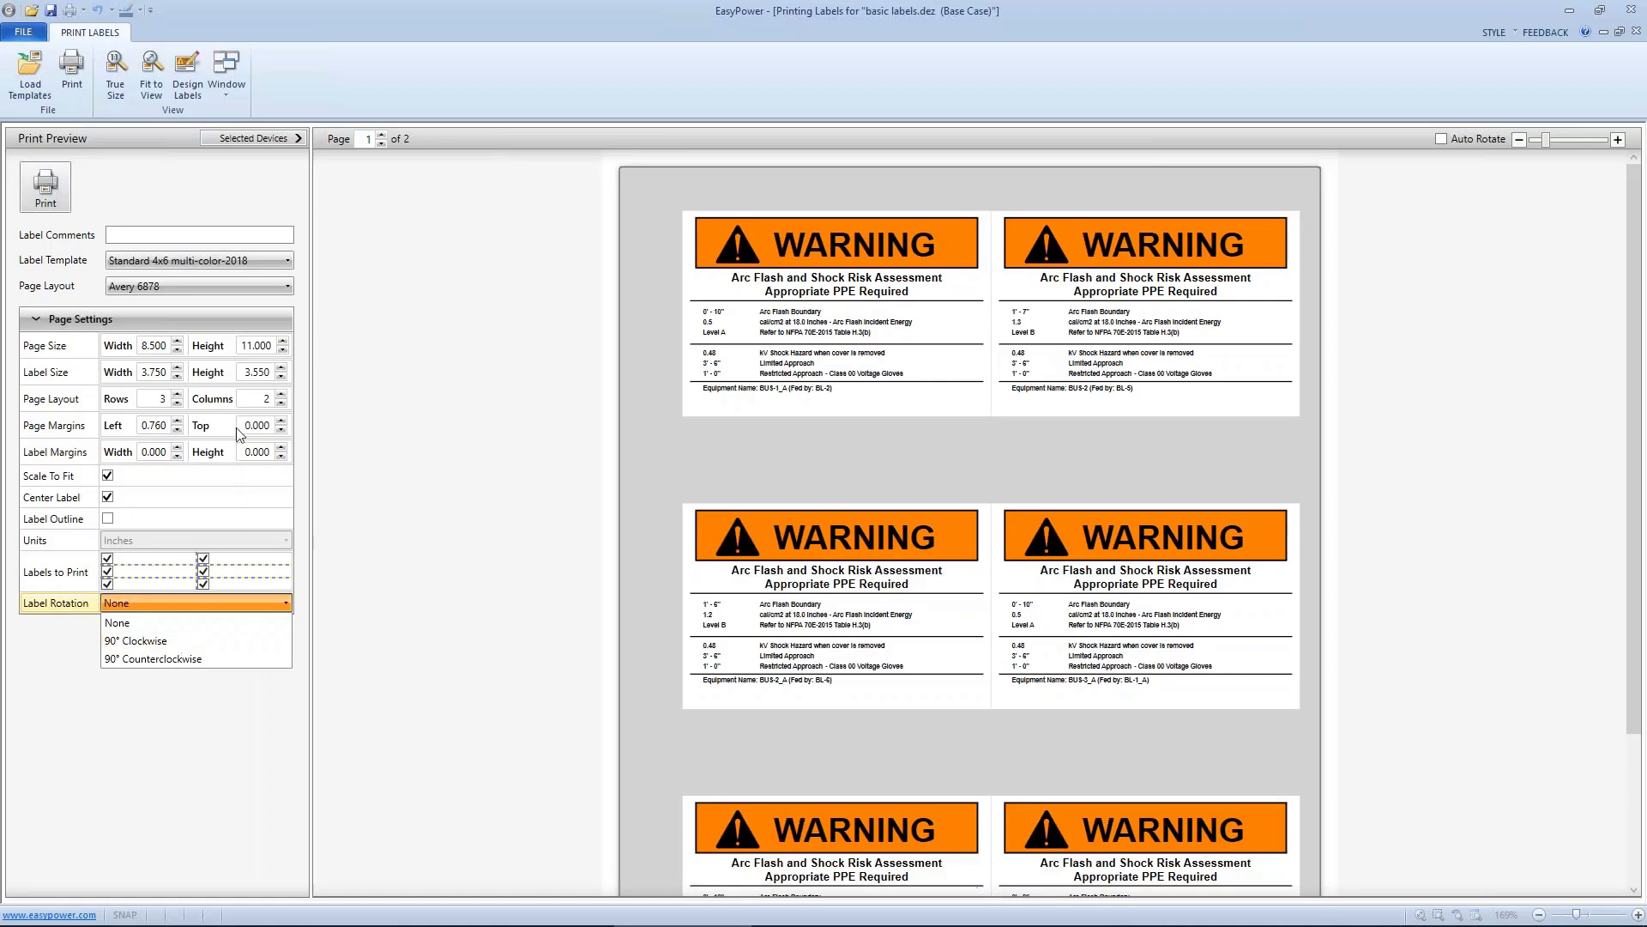
# Enter "label comments" as the comment text for the labels.
pyautogui.click(124, 235)
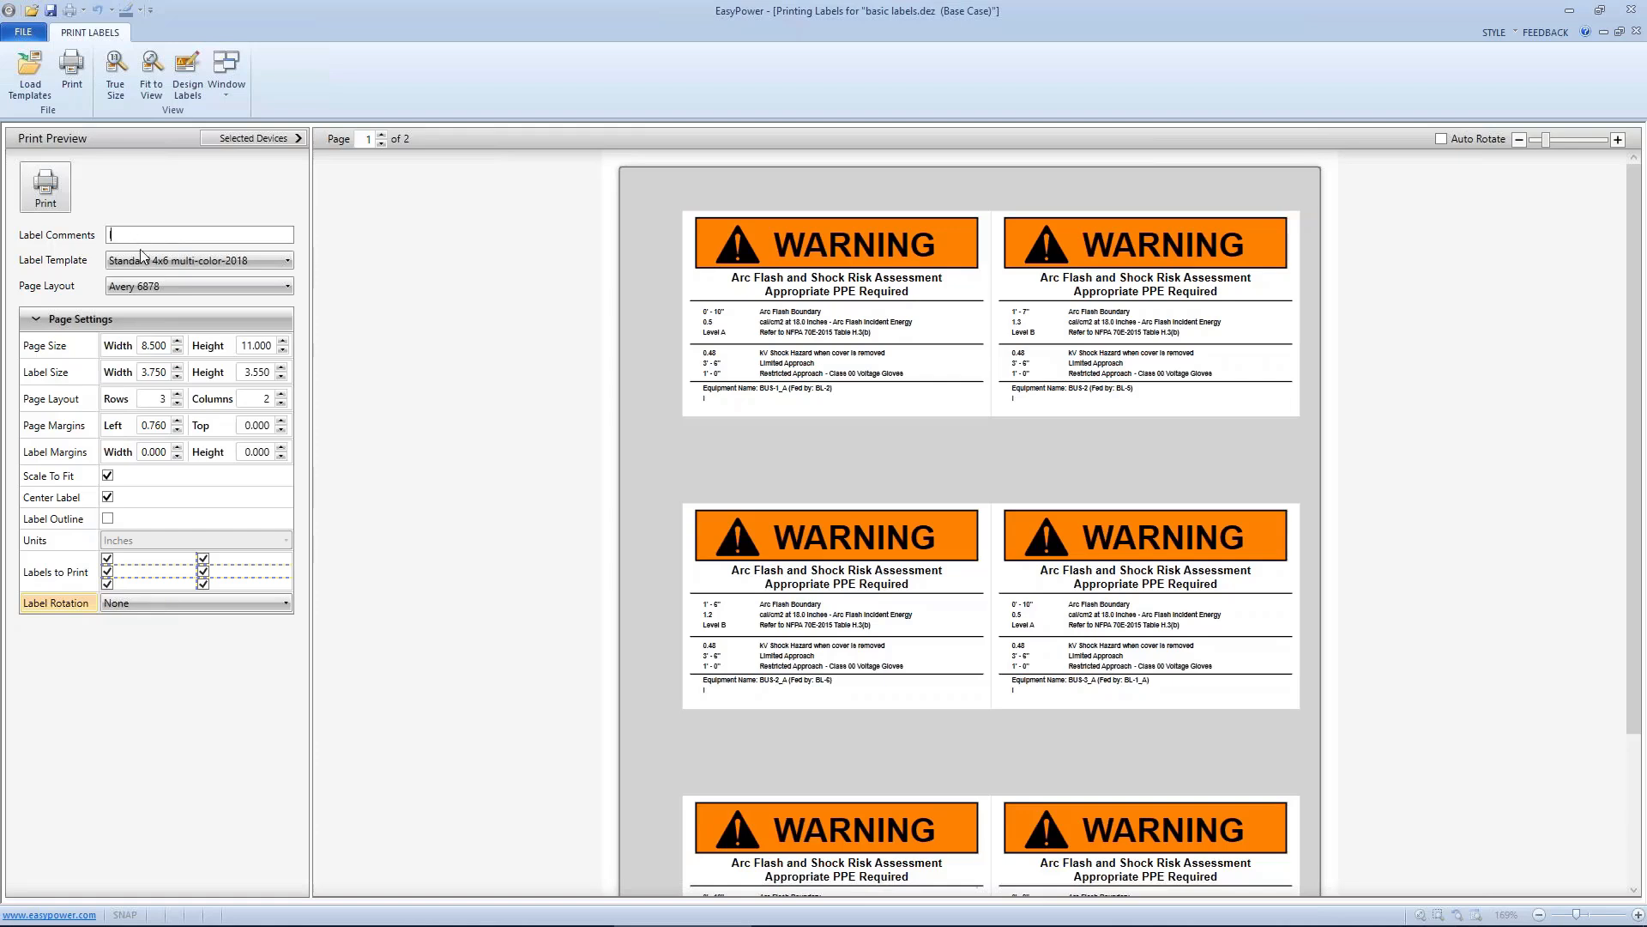
pyautogui.write('labe')
pyautogui.write(' comment')
pyautogui.press('BackSpace')
pyautogui.press('BackSpace')
pyautogui.press('BackSpace')
pyautogui.press('BackSpace')
pyautogui.press('BackSpace')
pyautogui.press('BackSpace')
pyautogui.press('BackSpace')
pyautogui.press('BackSpace')
pyautogui.press('BackSpace')
pyautogui.write('label comments')
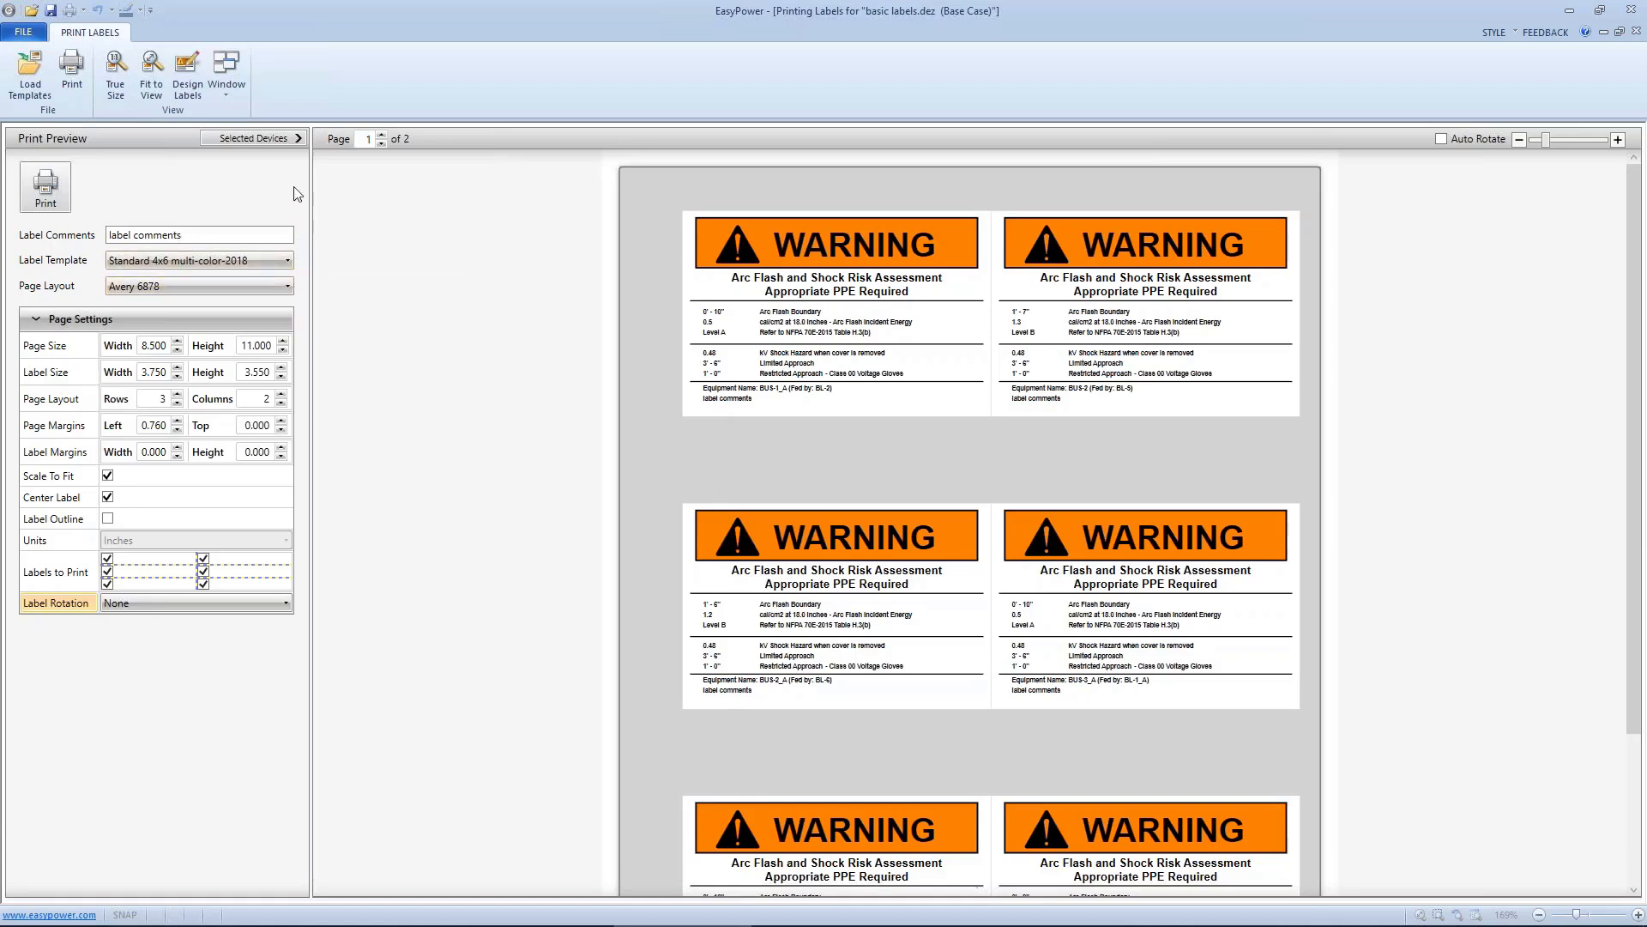
# Set the BUS-3_A label quantity to 5 and exclude the first-column labels in rows one and two from printing.
pyautogui.click(270, 141)
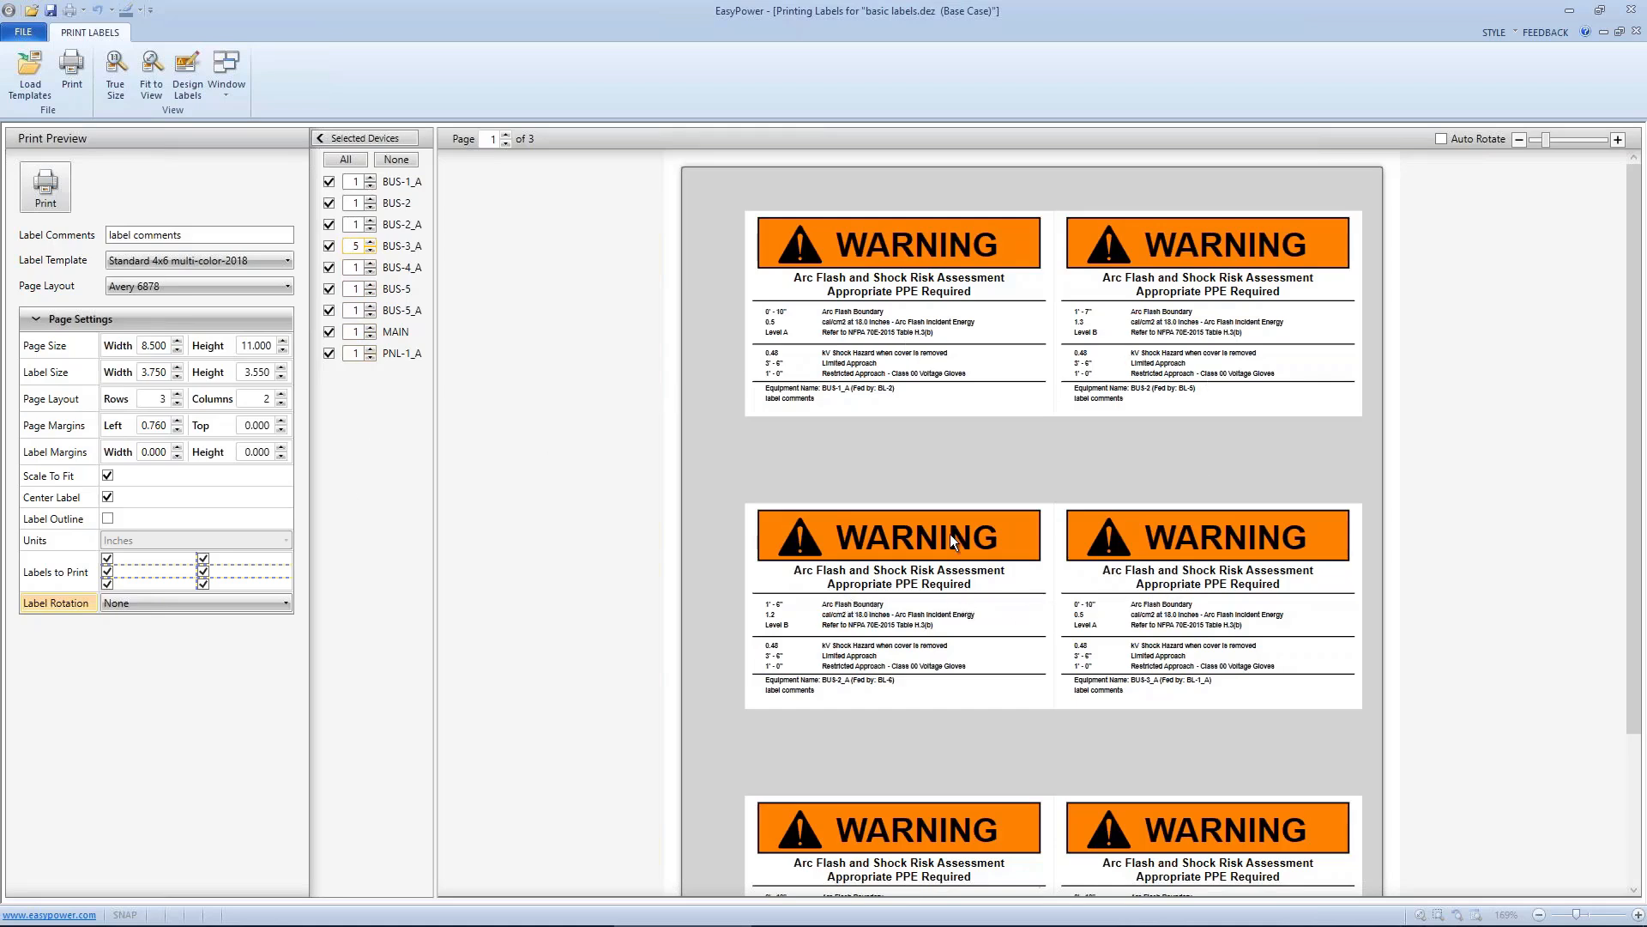
pyautogui.click(107, 559)
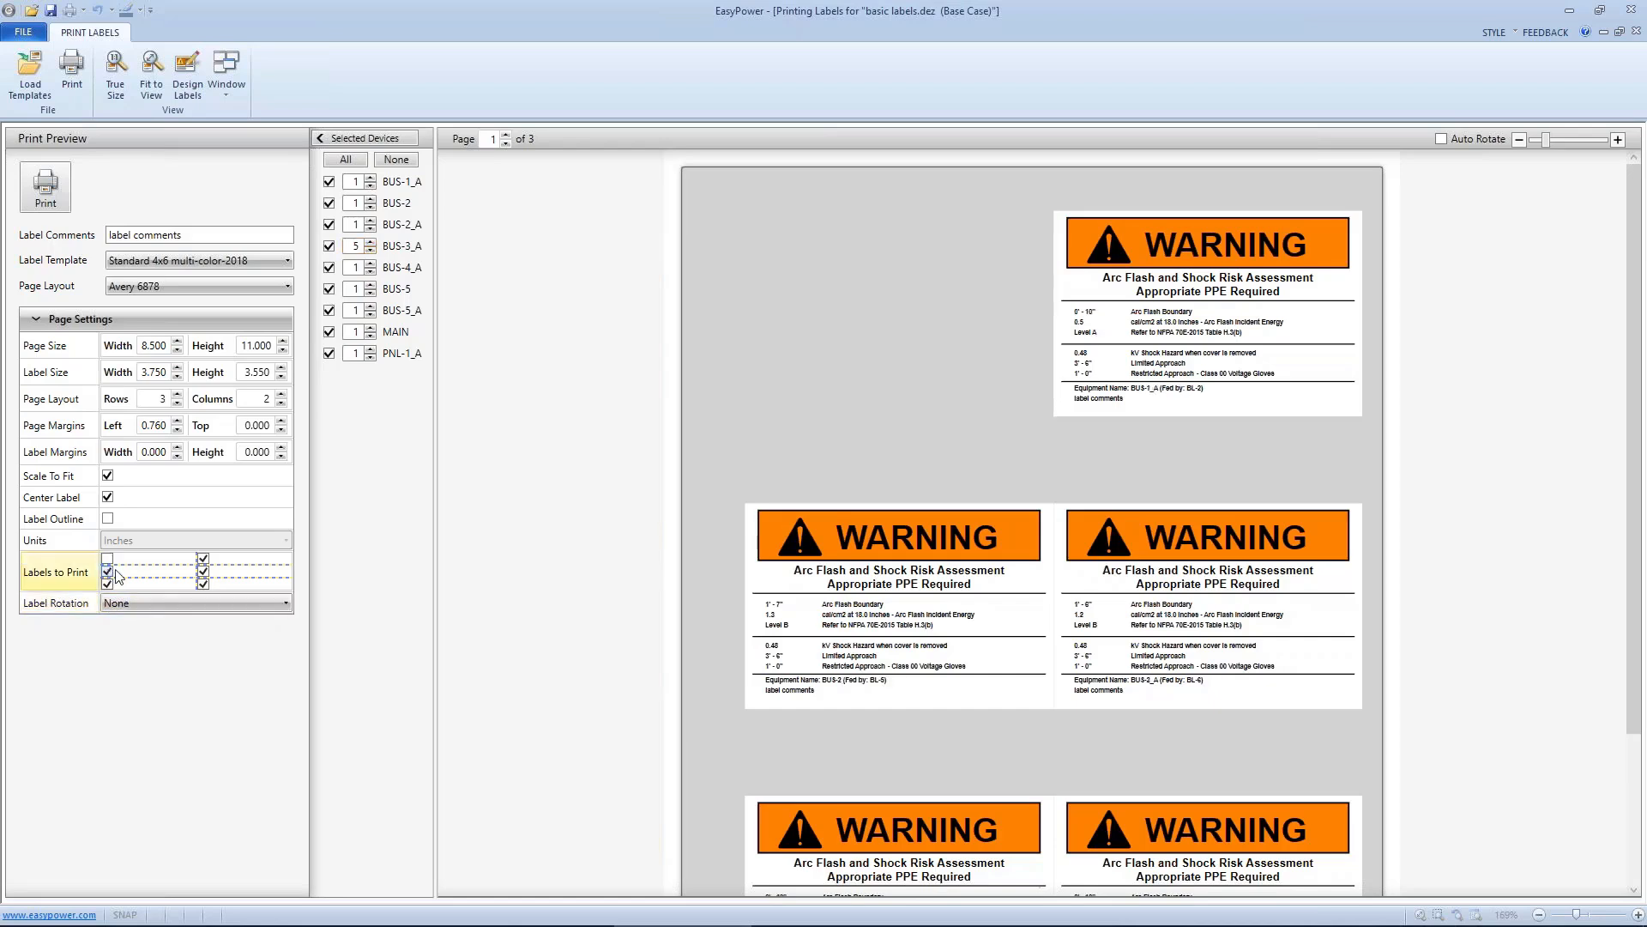
pyautogui.click(109, 570)
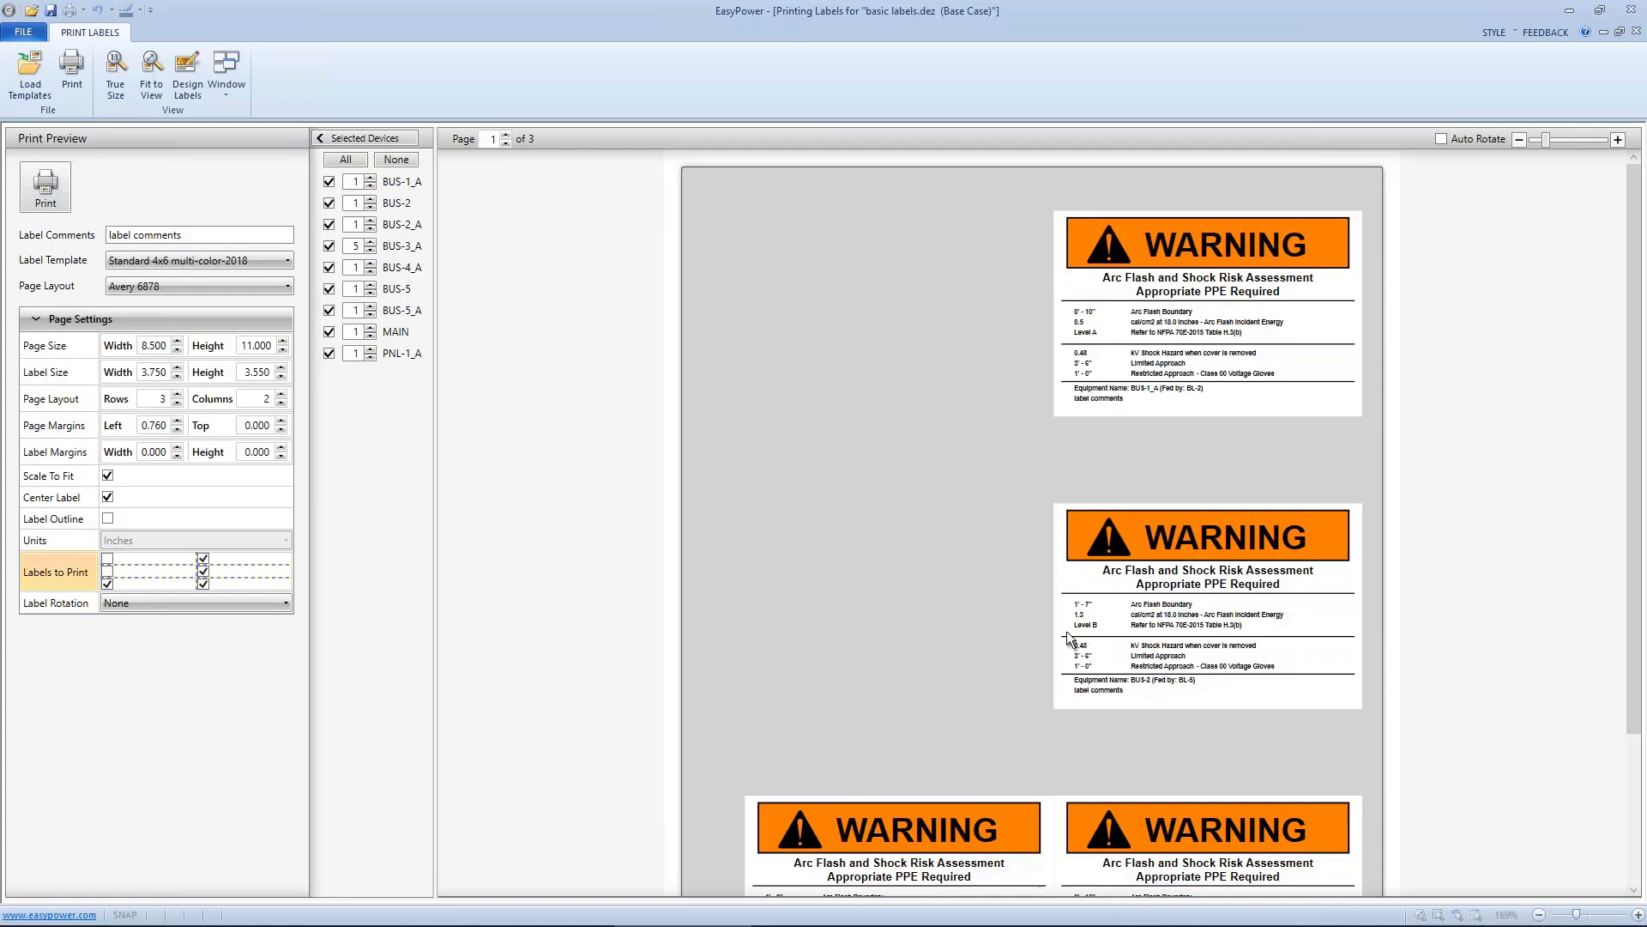
pyautogui.click(504, 135)
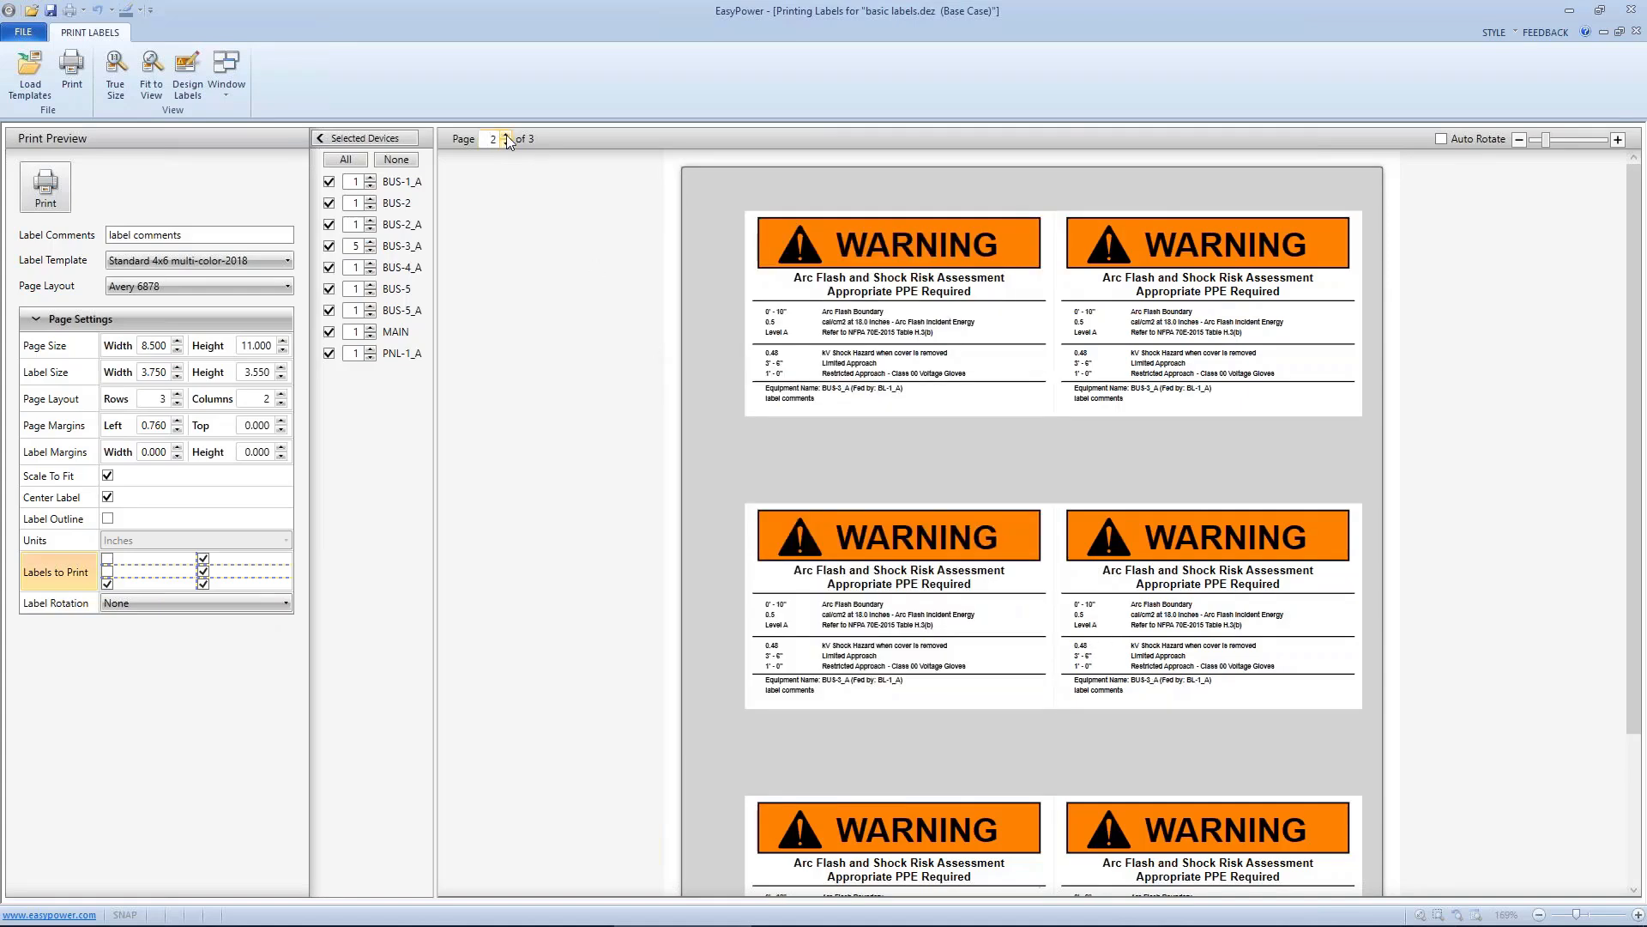
pyautogui.click(506, 135)
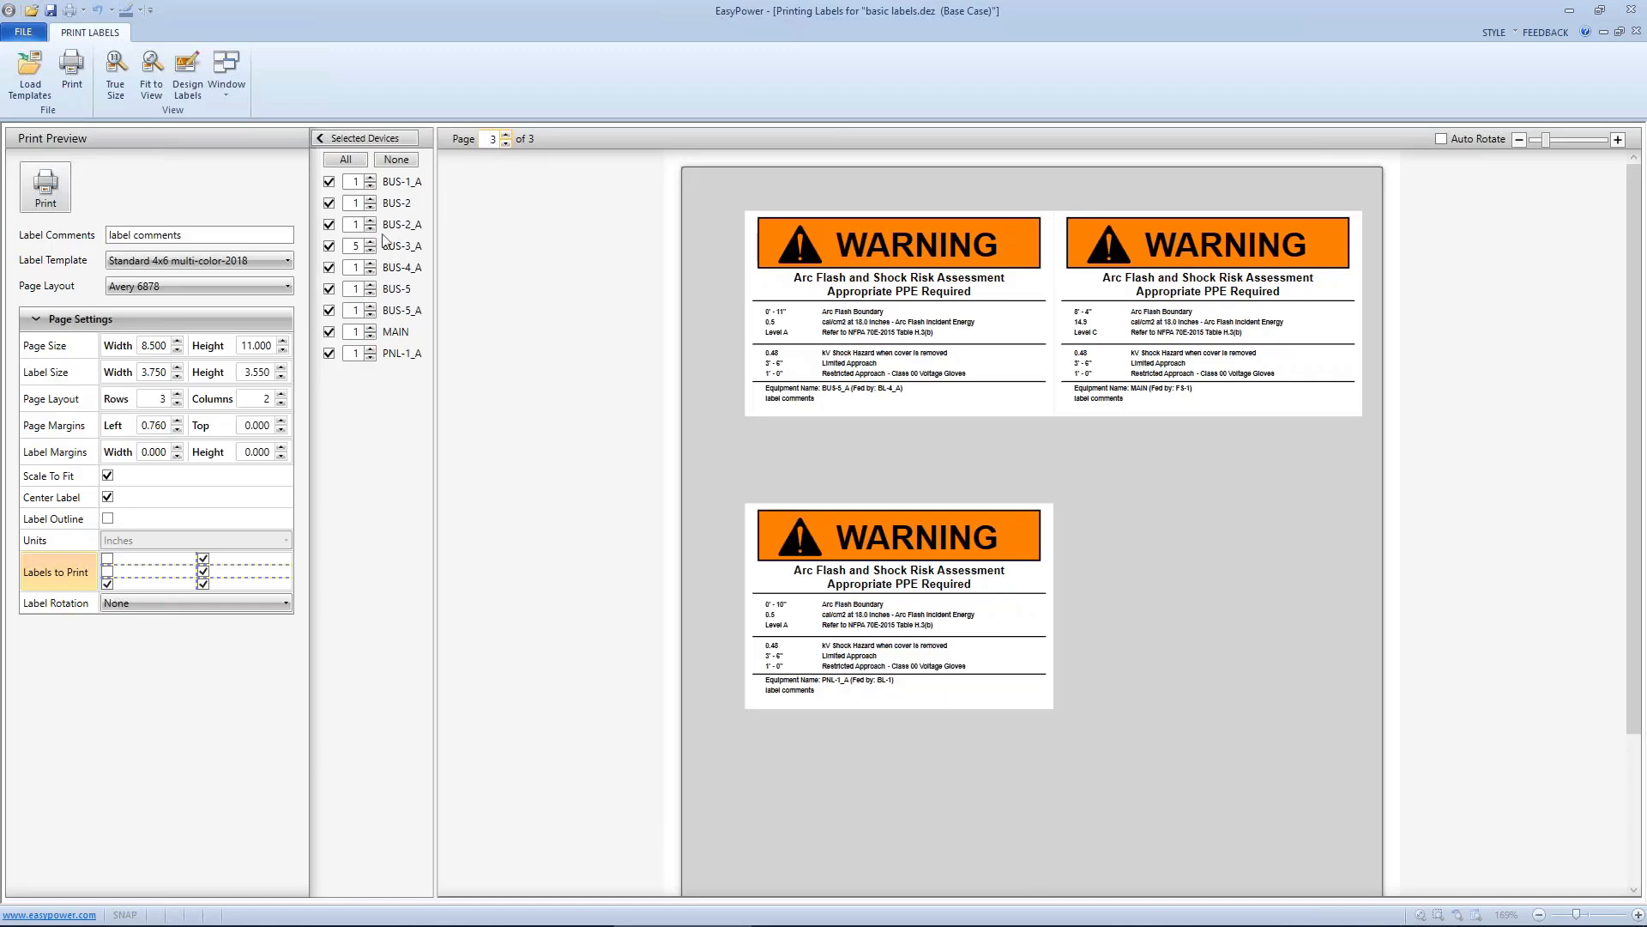
# Set the BUS-5 label quantity to 3 and preview the label pages through page 3.
pyautogui.click(370, 285)
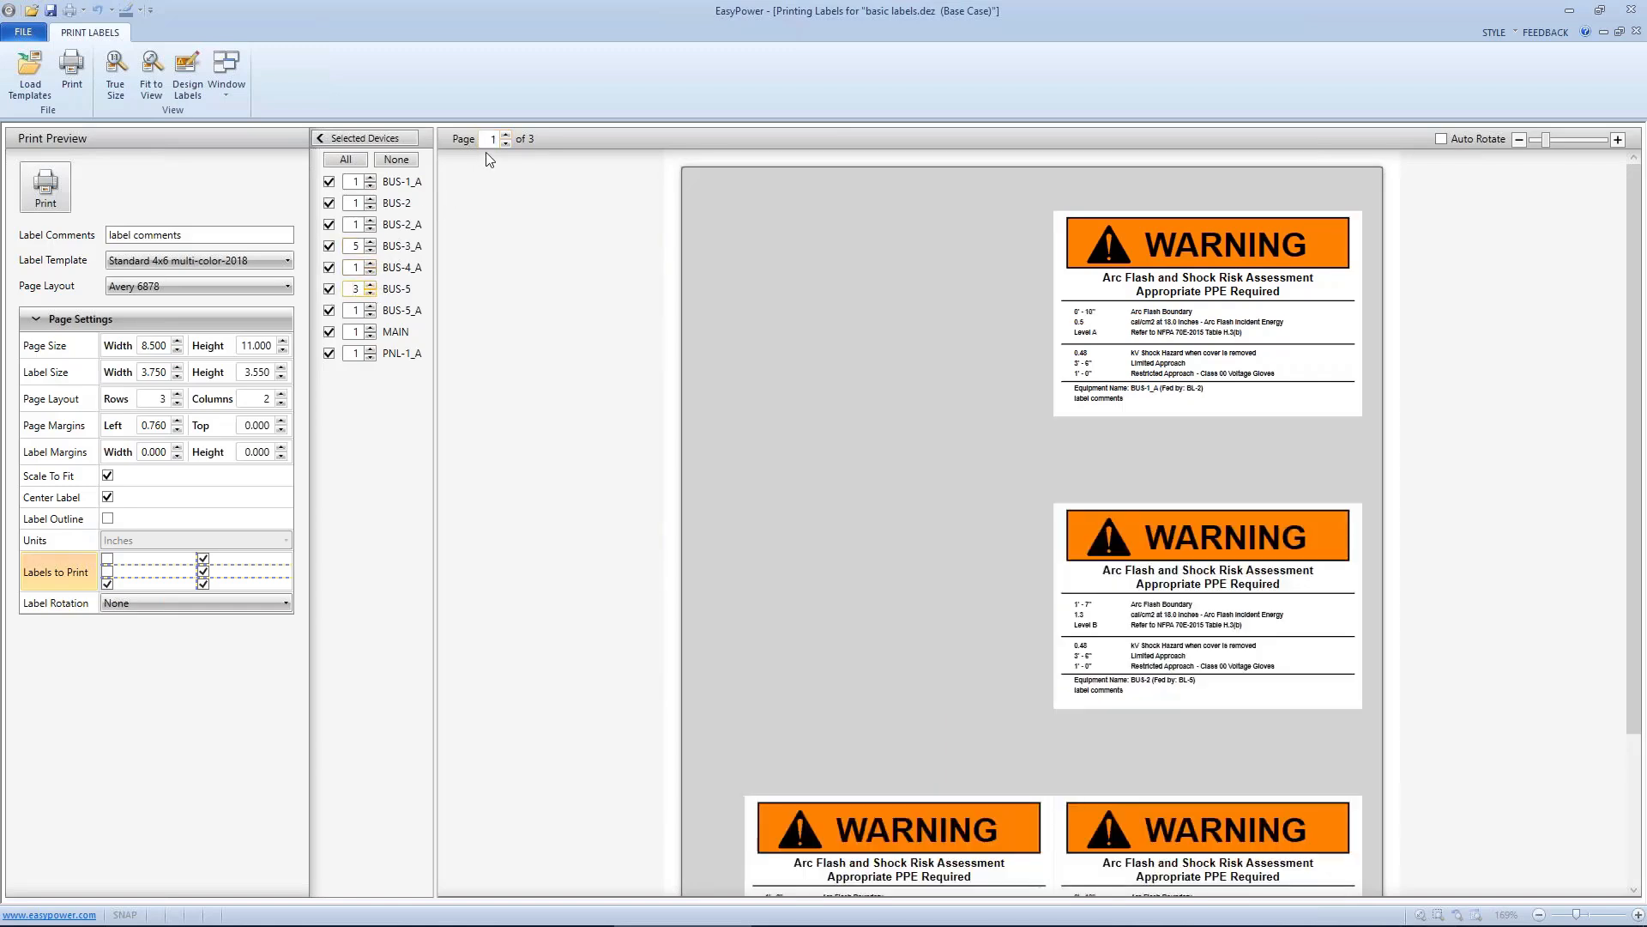
pyautogui.click(506, 144)
pyautogui.click(506, 135)
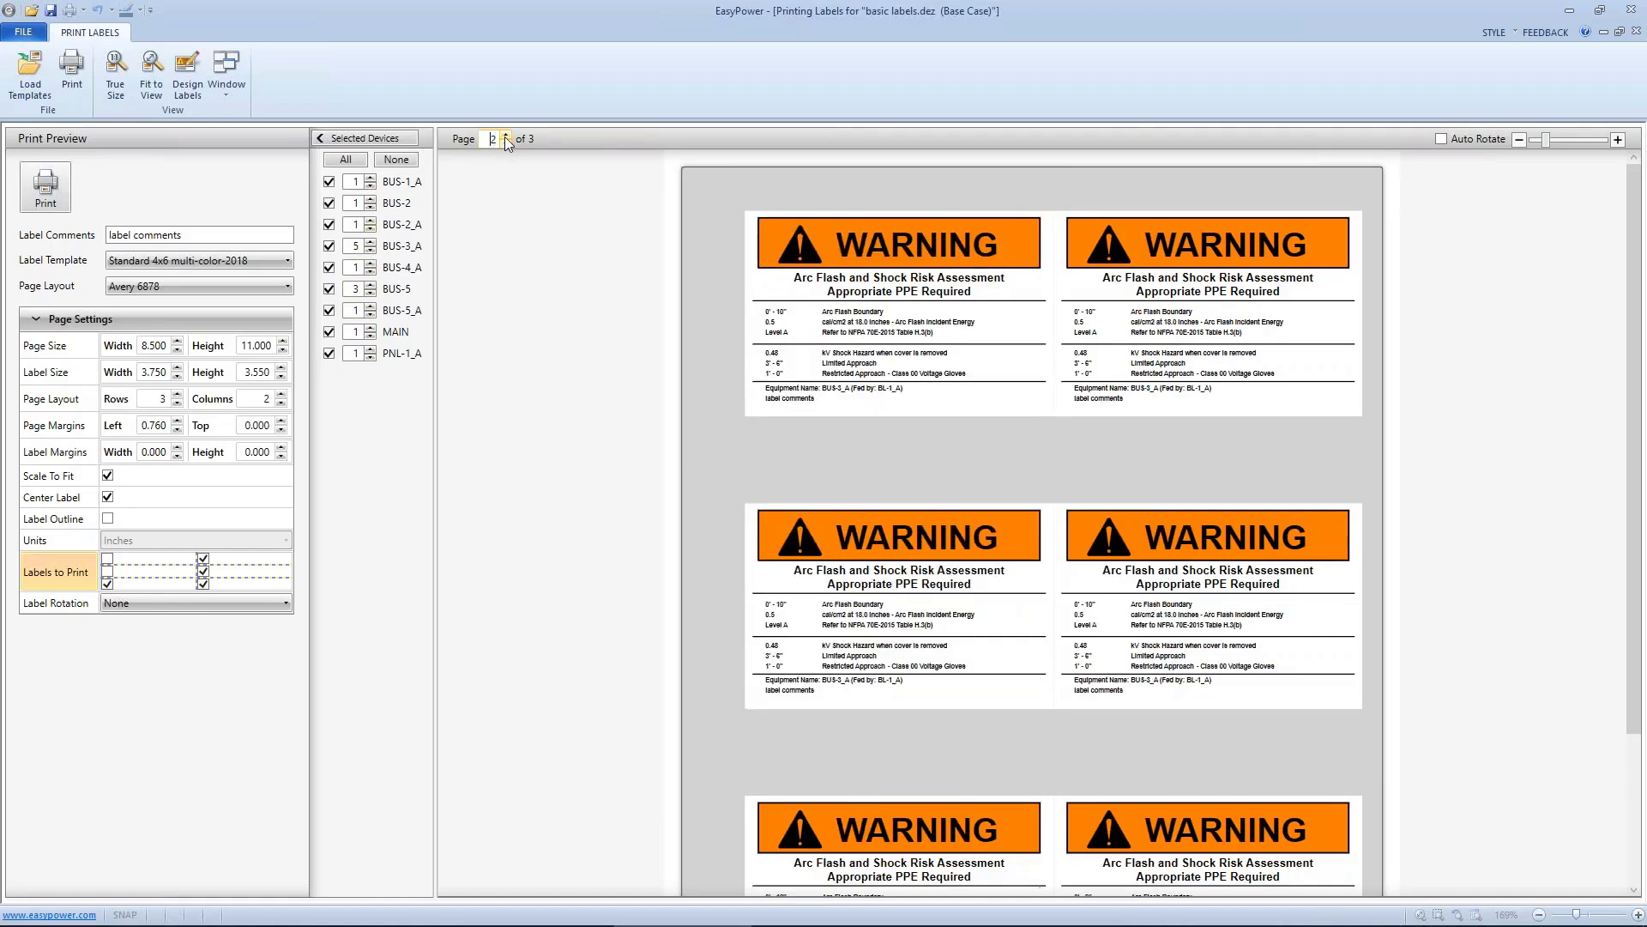
pyautogui.click(506, 136)
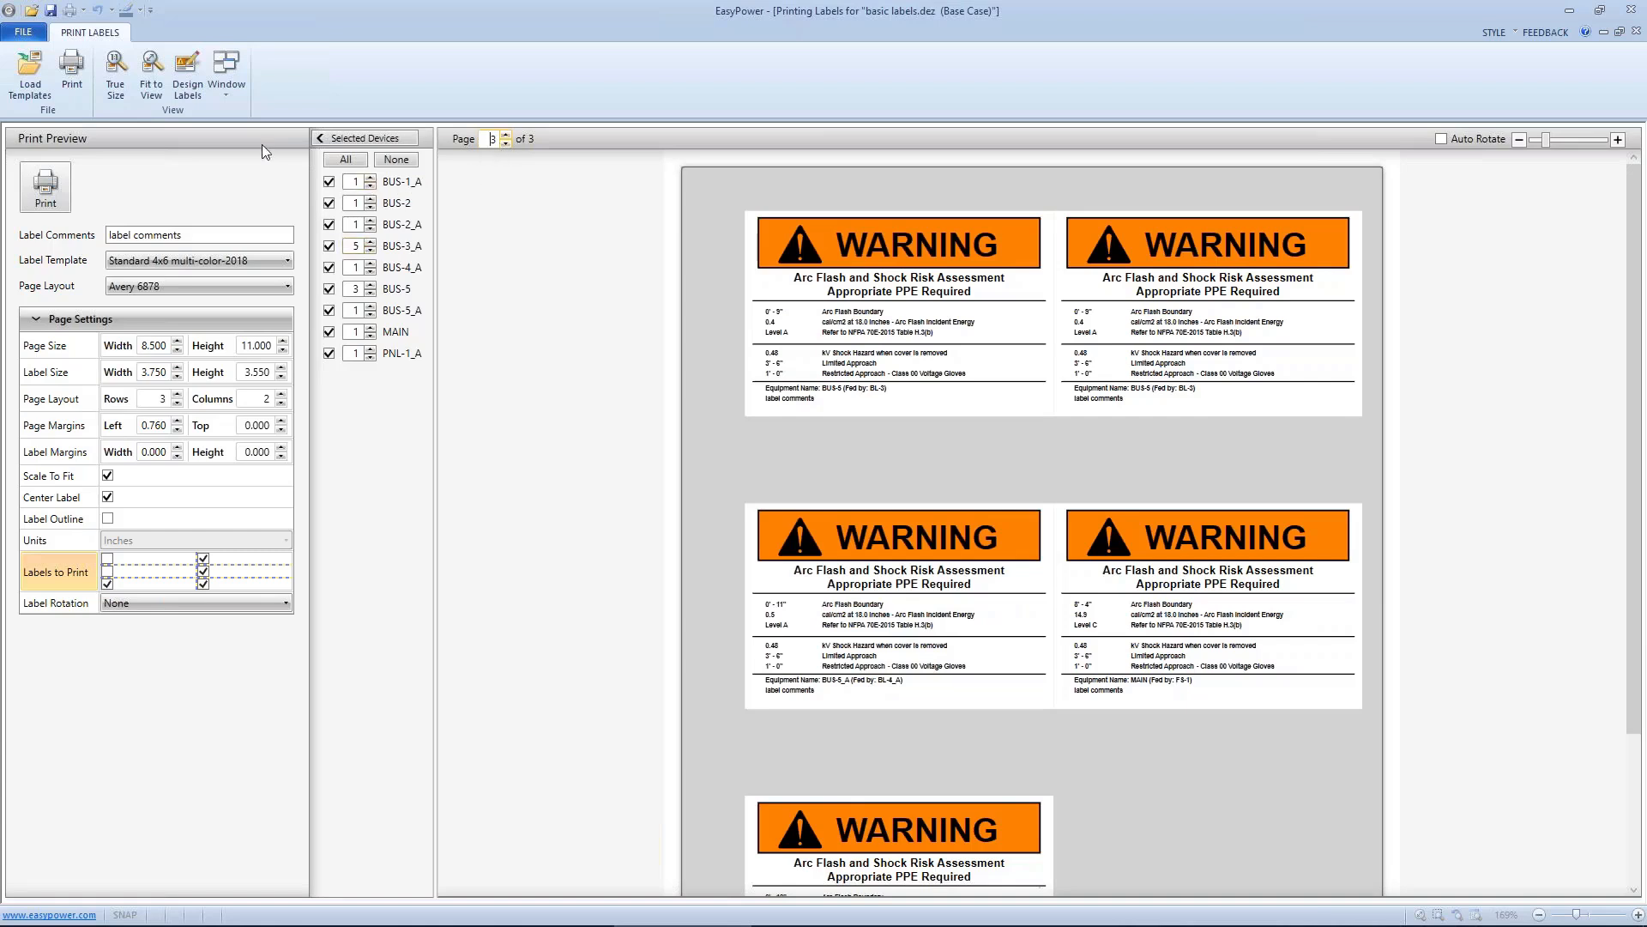
pyautogui.click(195, 266)
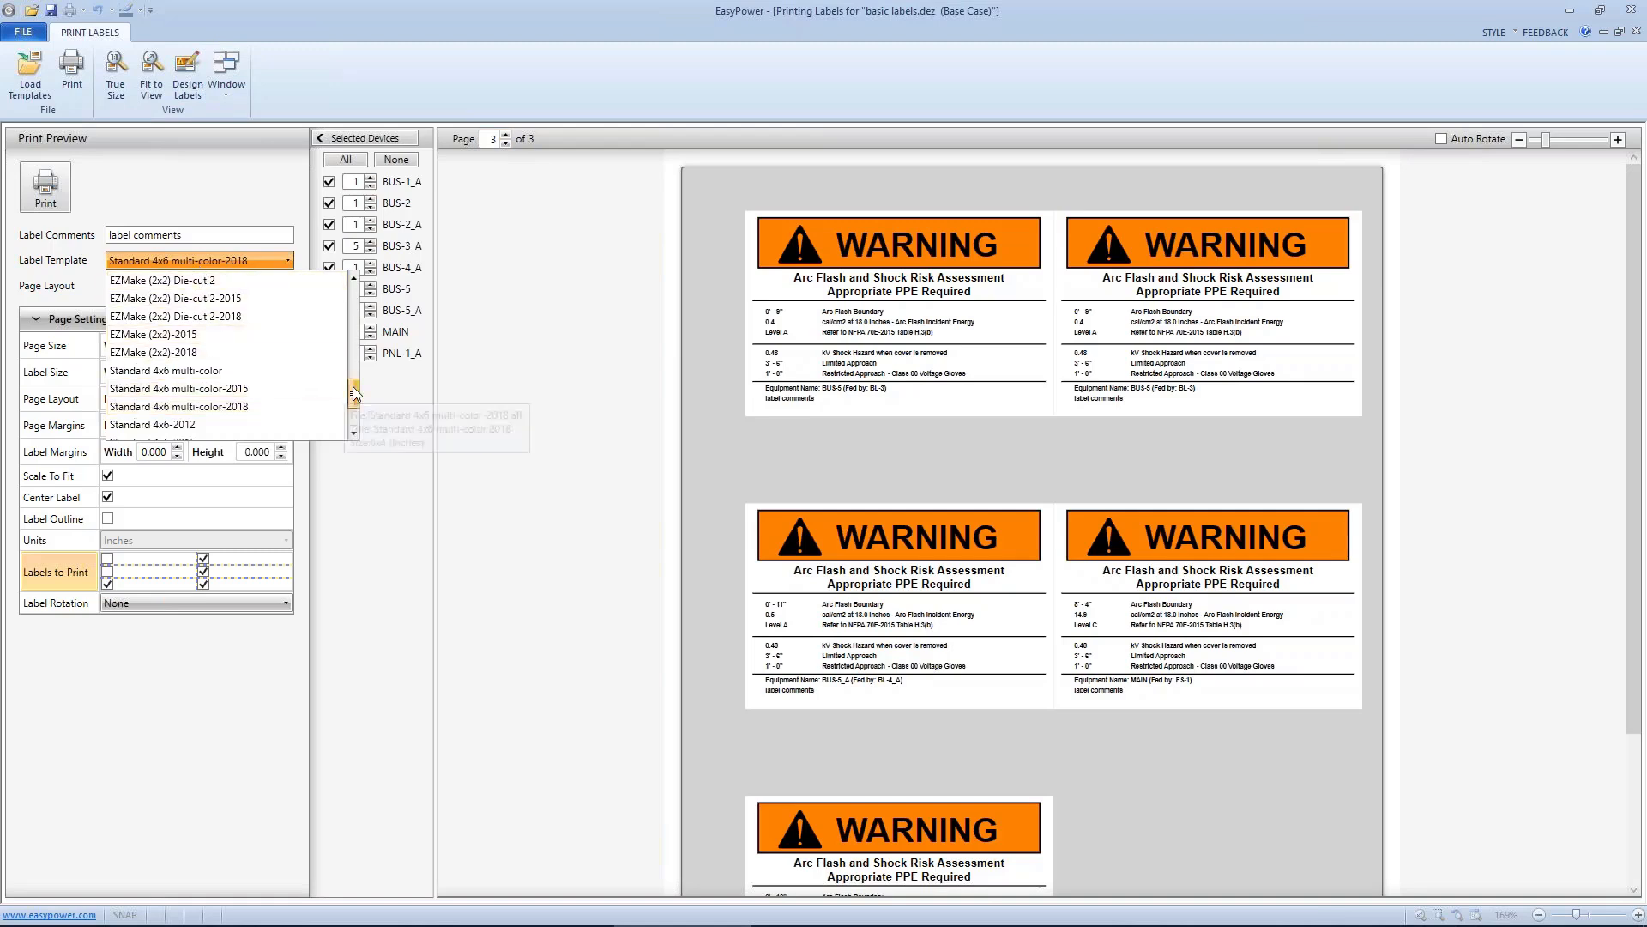
pyautogui.moveTo(353, 386); pyautogui.dragTo(357, 347)
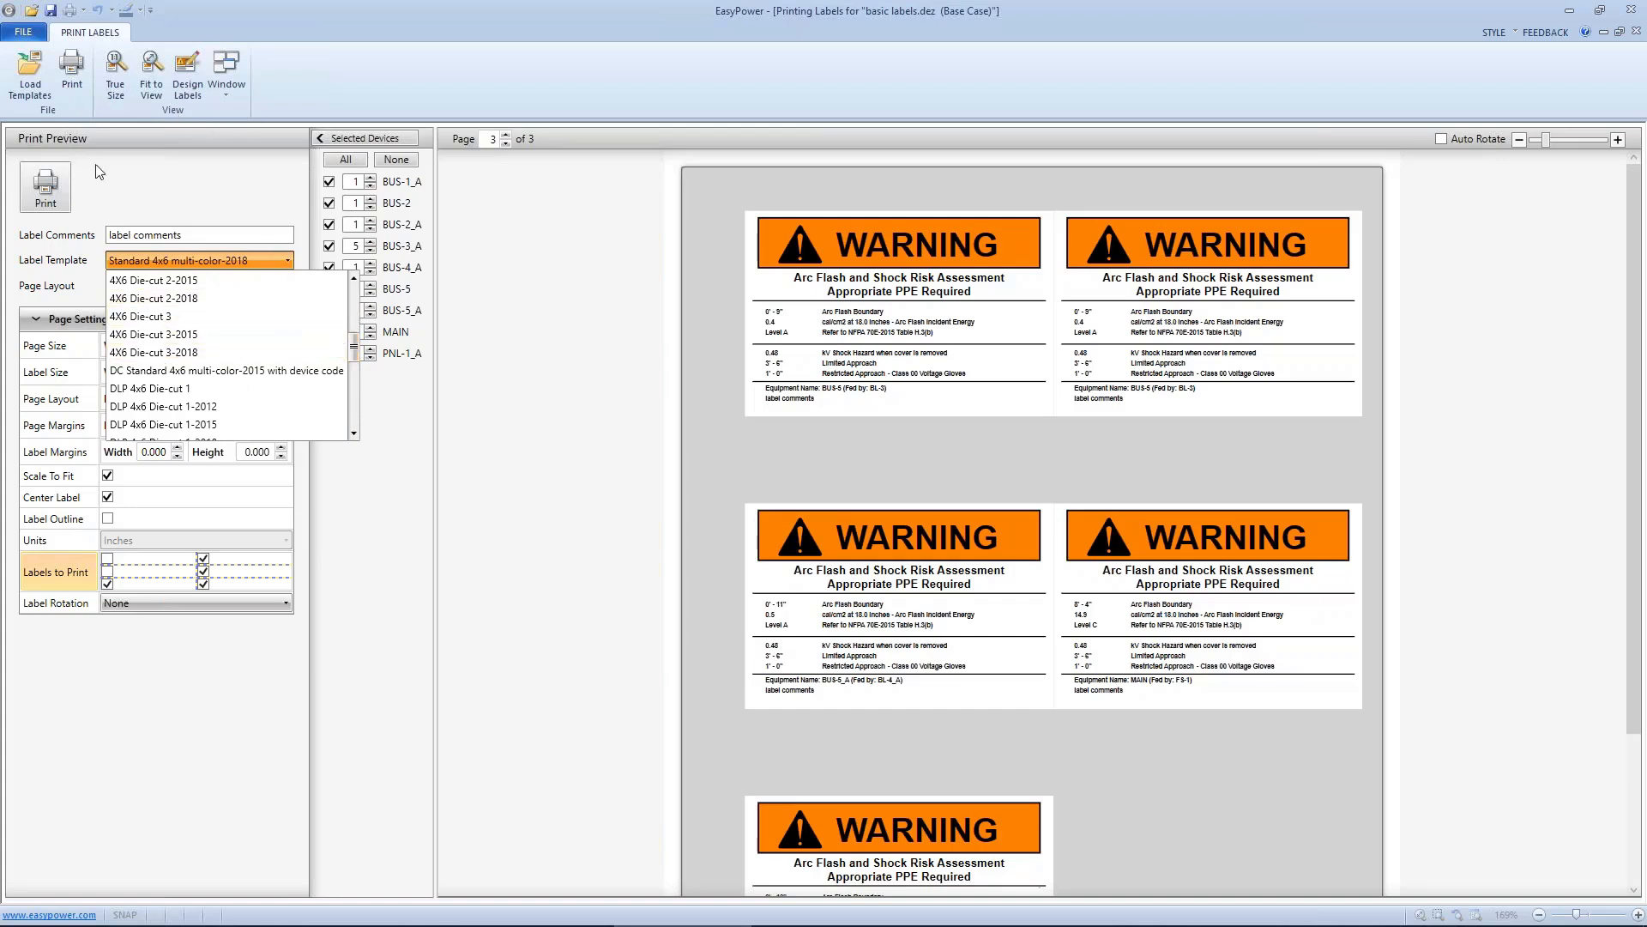
pyautogui.click(37, 38)
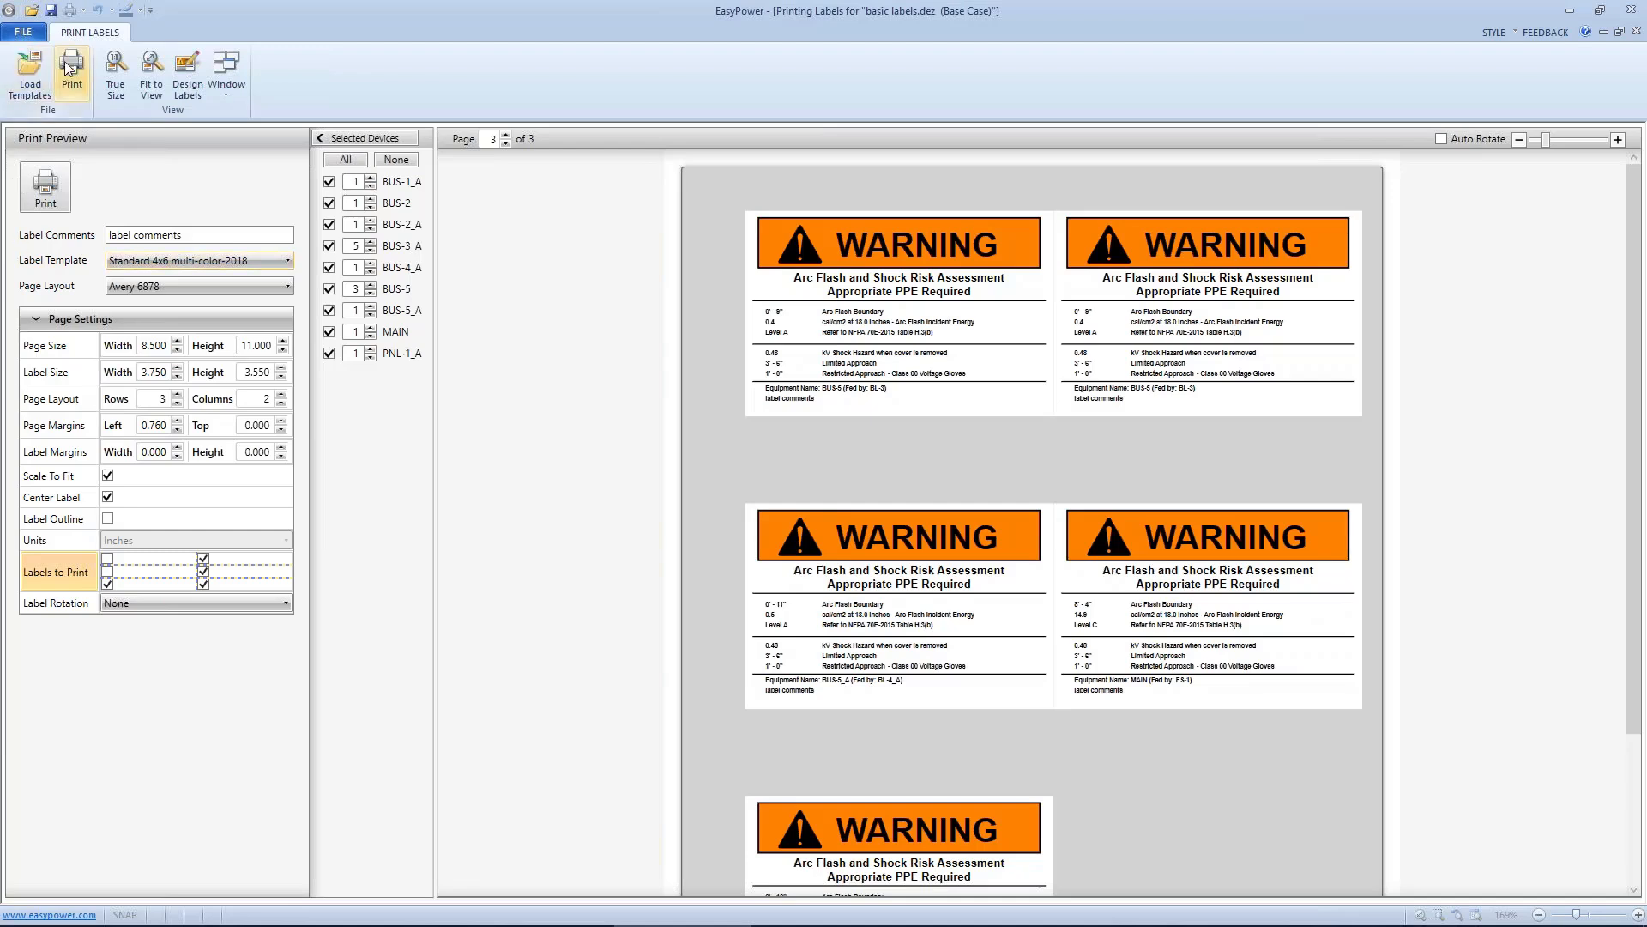
# Close the label preview, the arc flash hazard report and the basic labels.dez one-line.
pyautogui.click(38, 38)
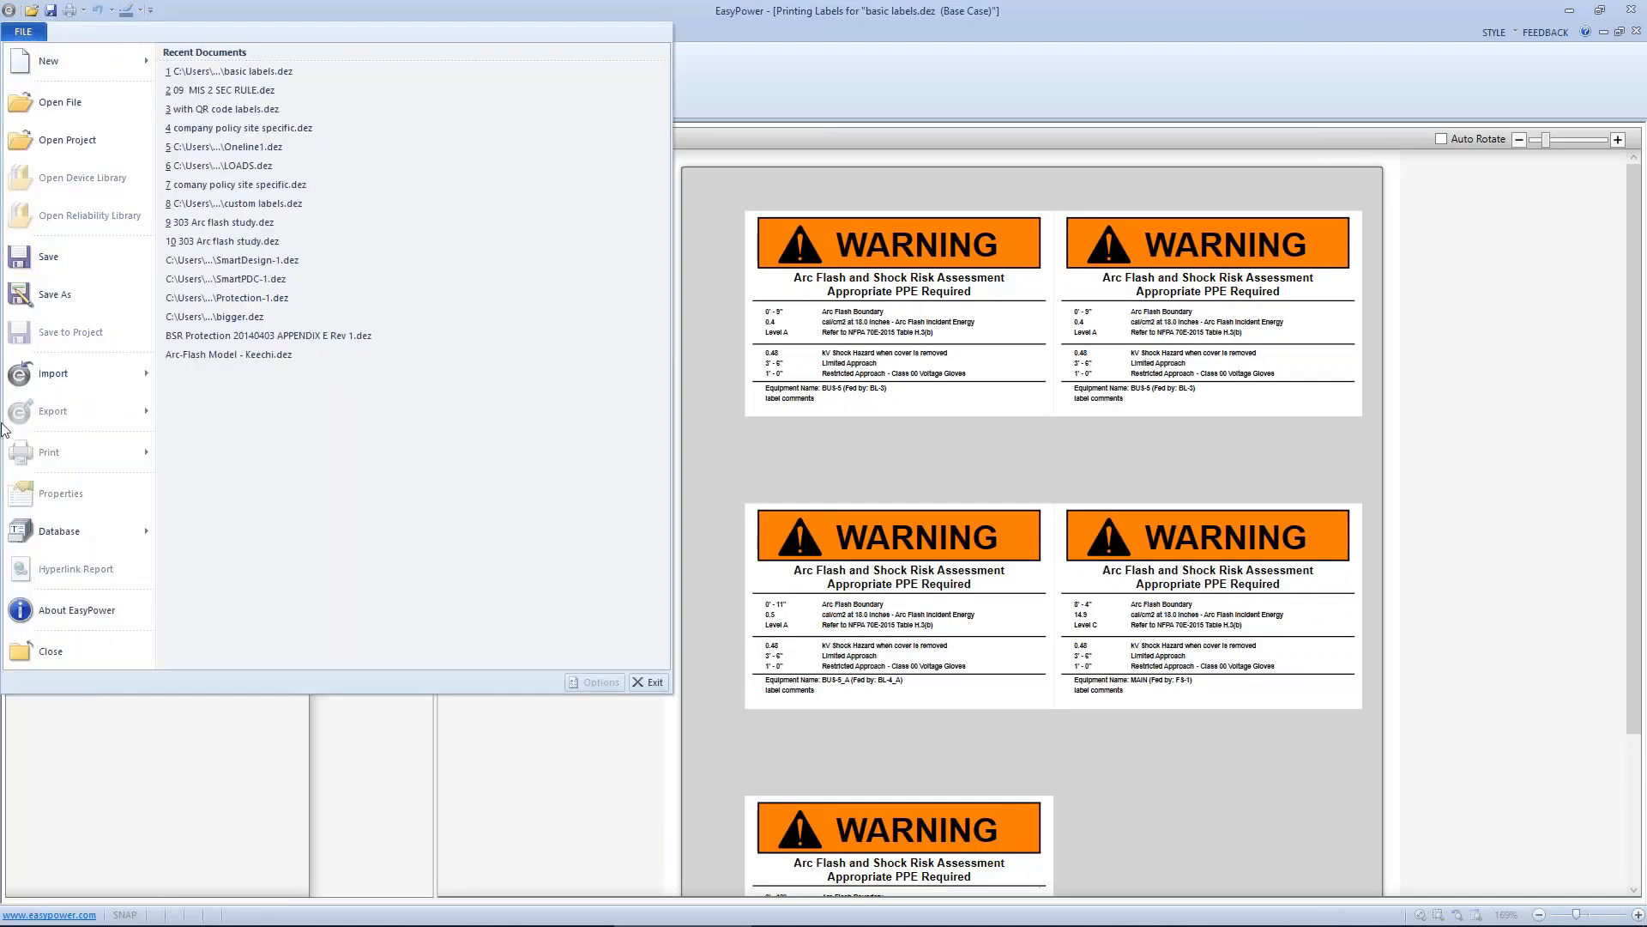
pyautogui.click(41, 652)
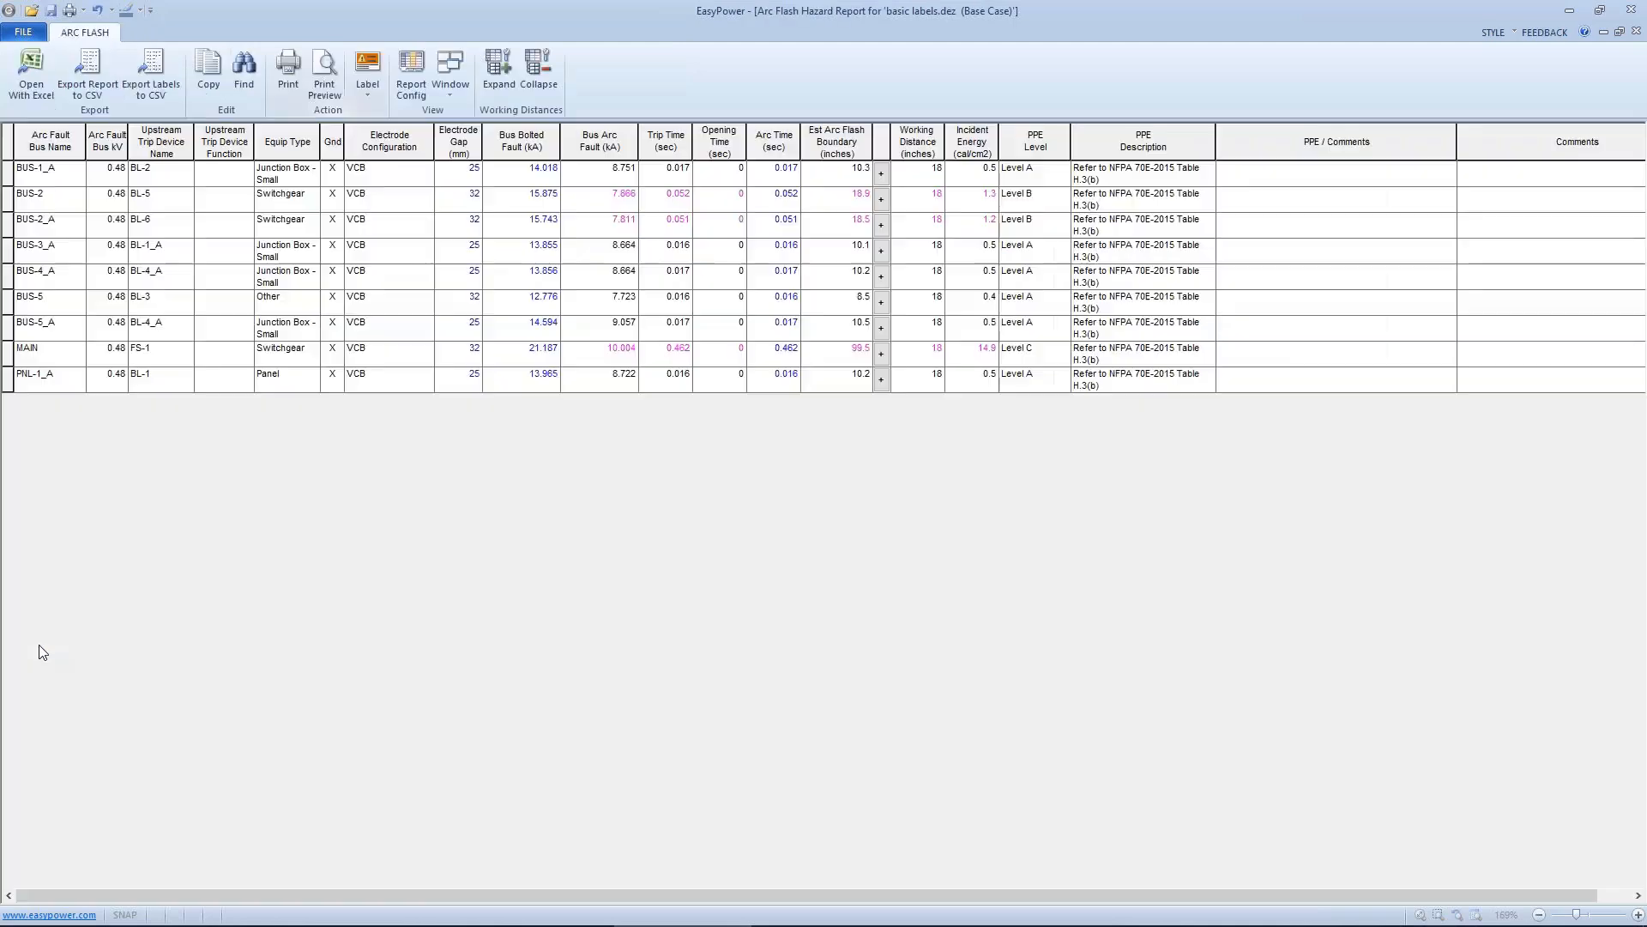
pyautogui.click(36, 37)
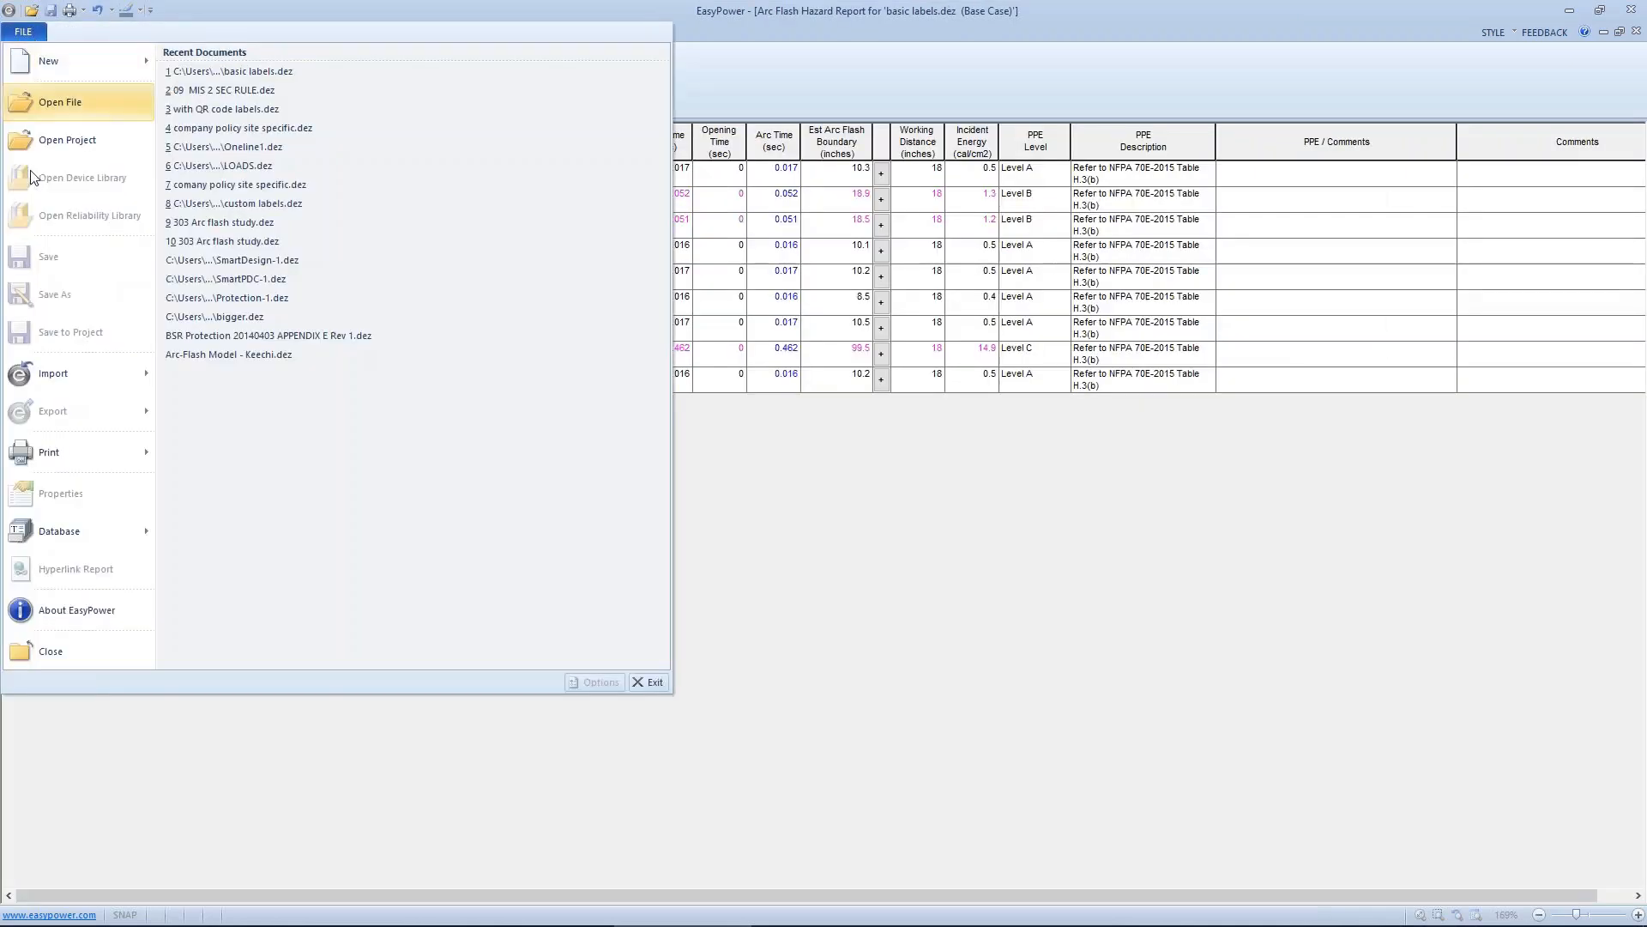
pyautogui.click(28, 659)
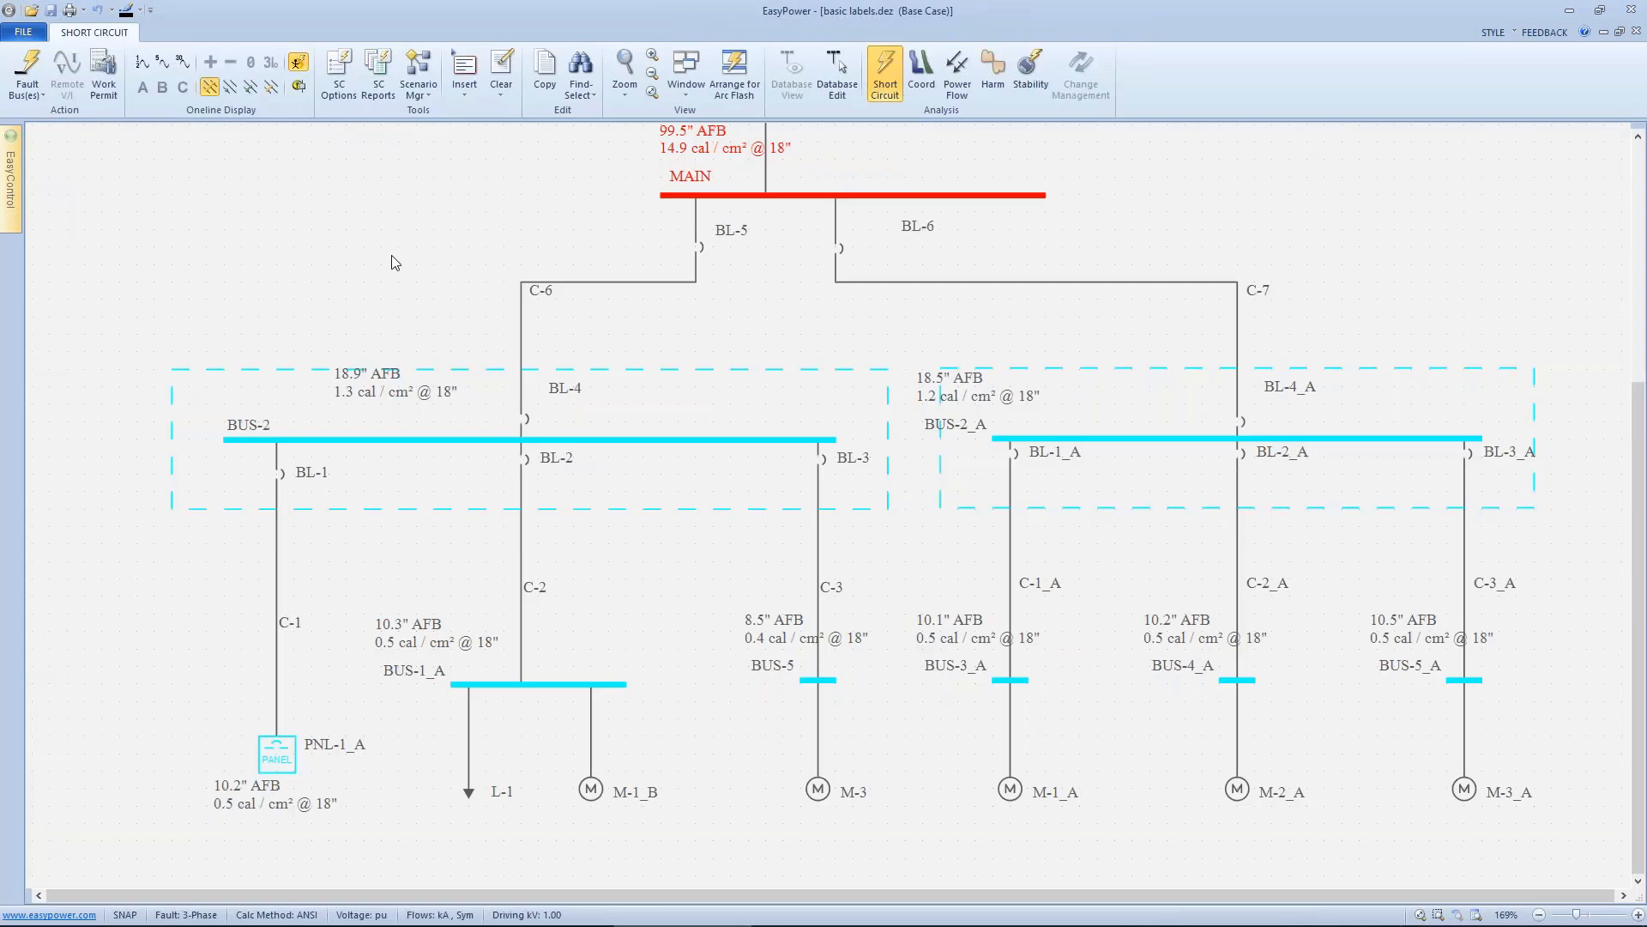
pyautogui.click(24, 33)
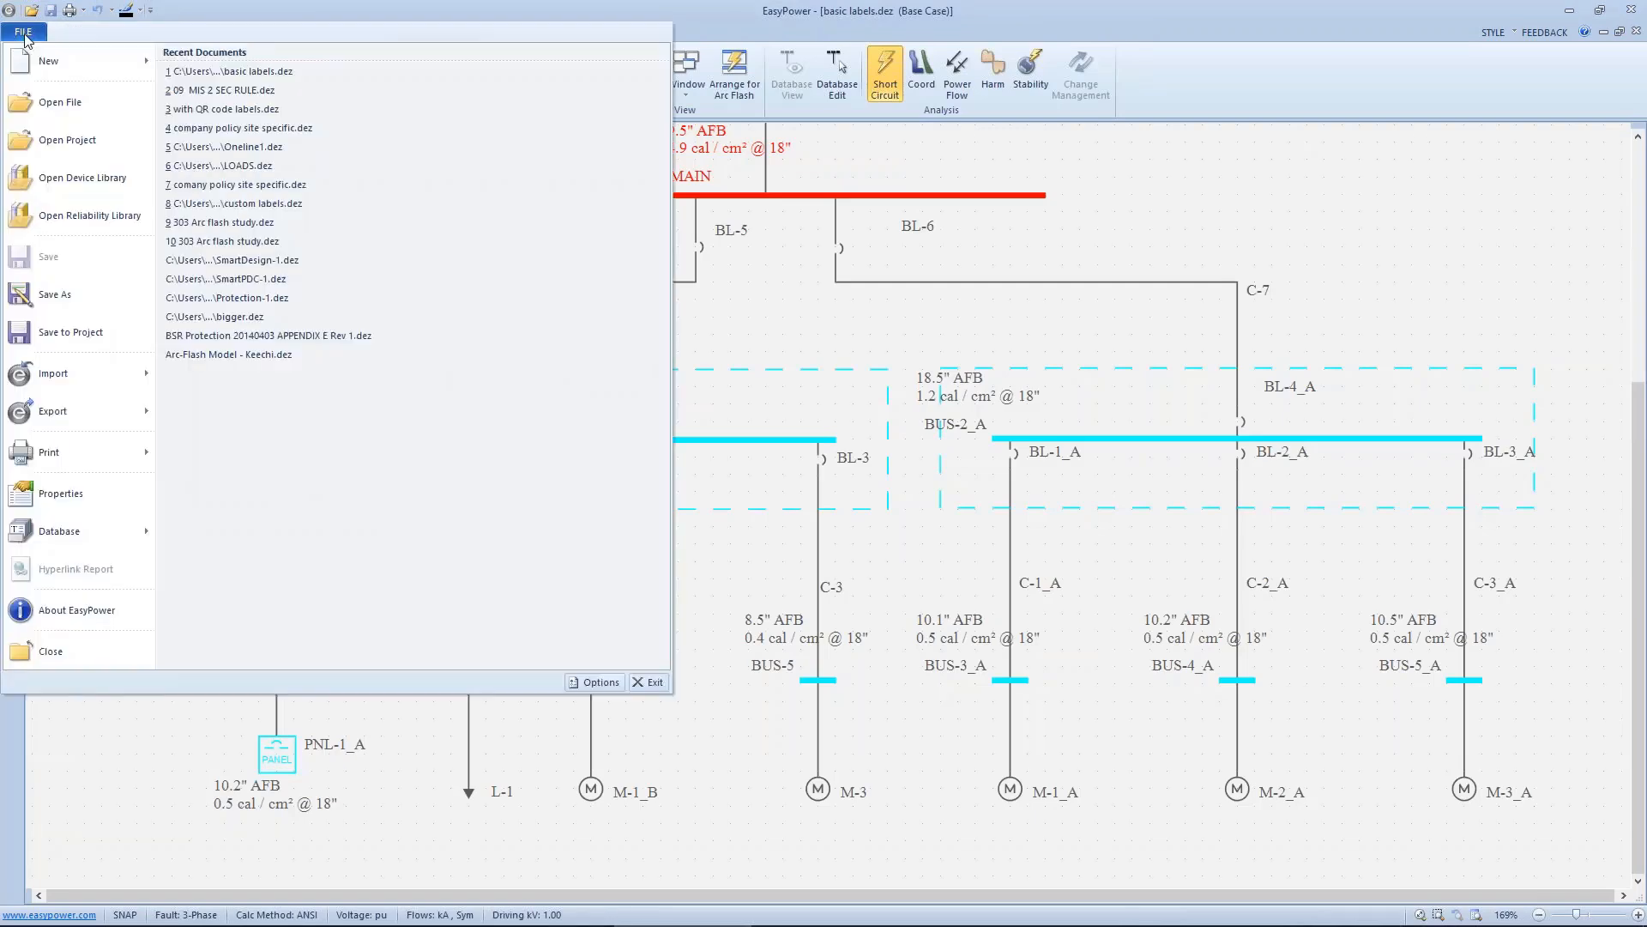
pyautogui.click(23, 652)
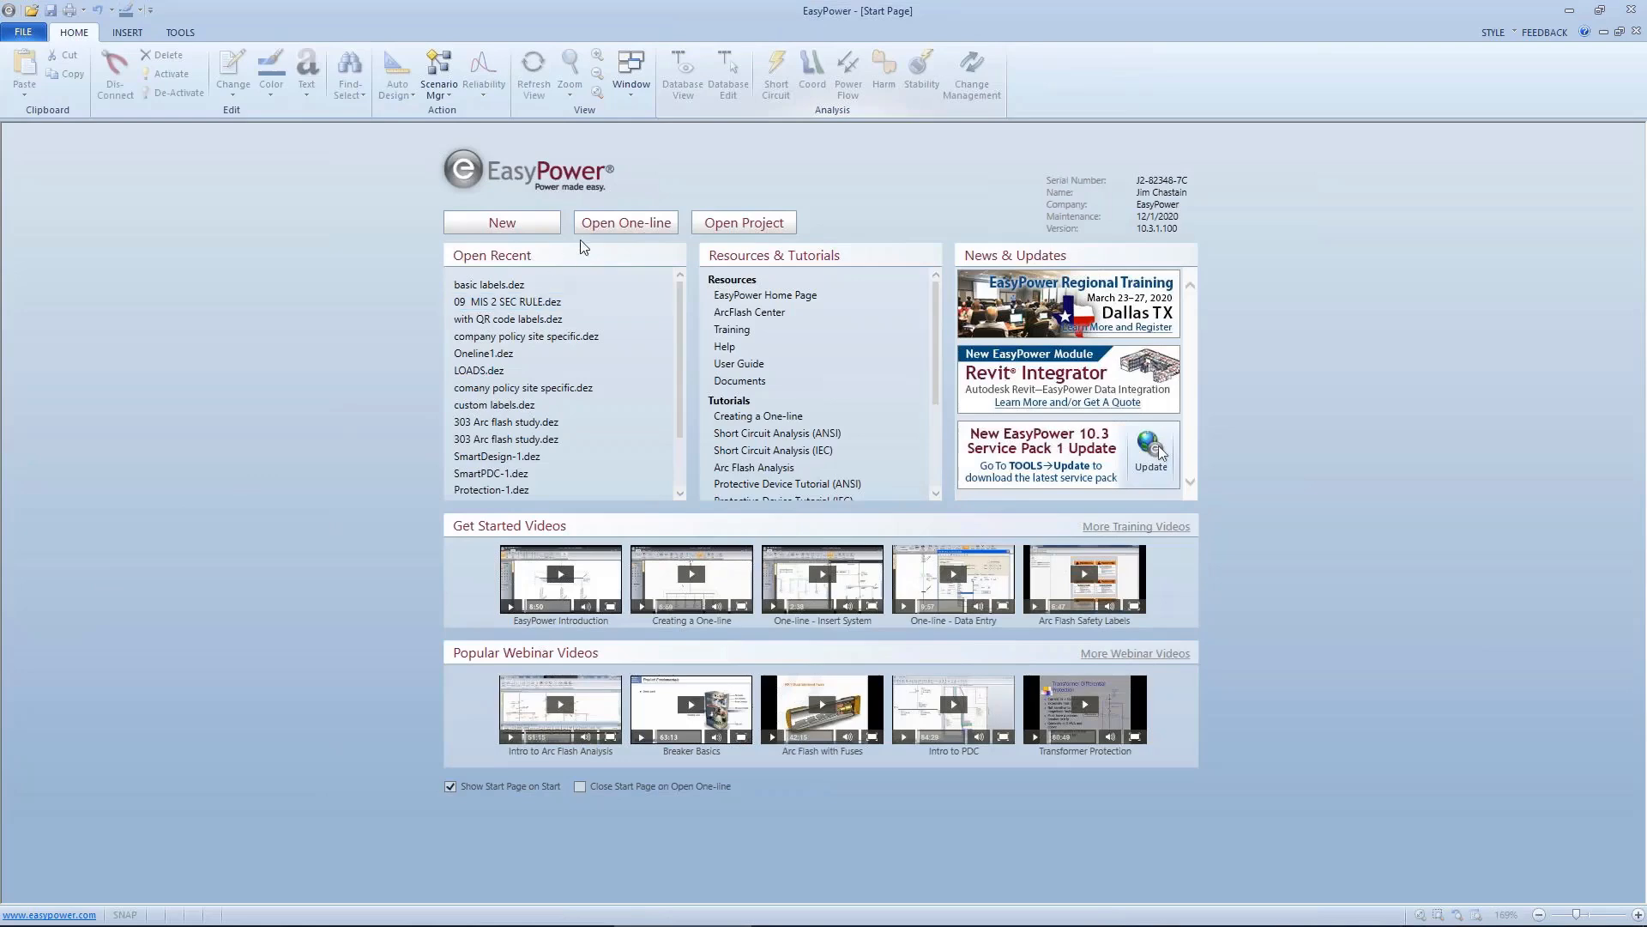
# Open the one-line file company policy site specific.dez from the labels folder.
pyautogui.click(598, 230)
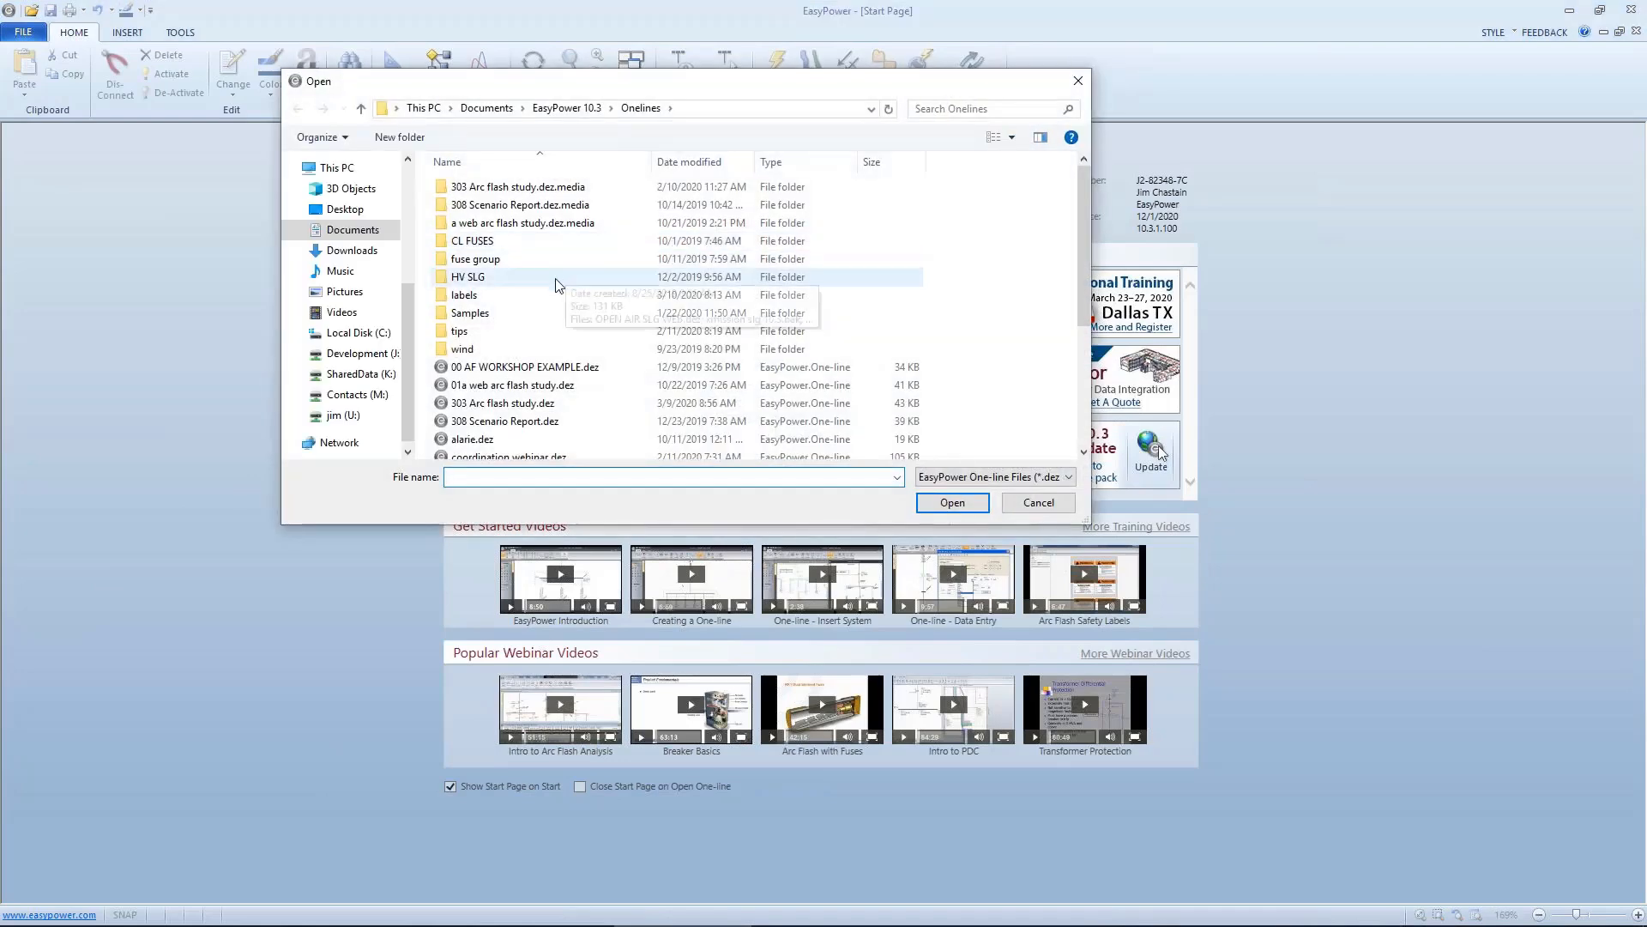
pyautogui.doubleClick(460, 296)
pyautogui.click(460, 300)
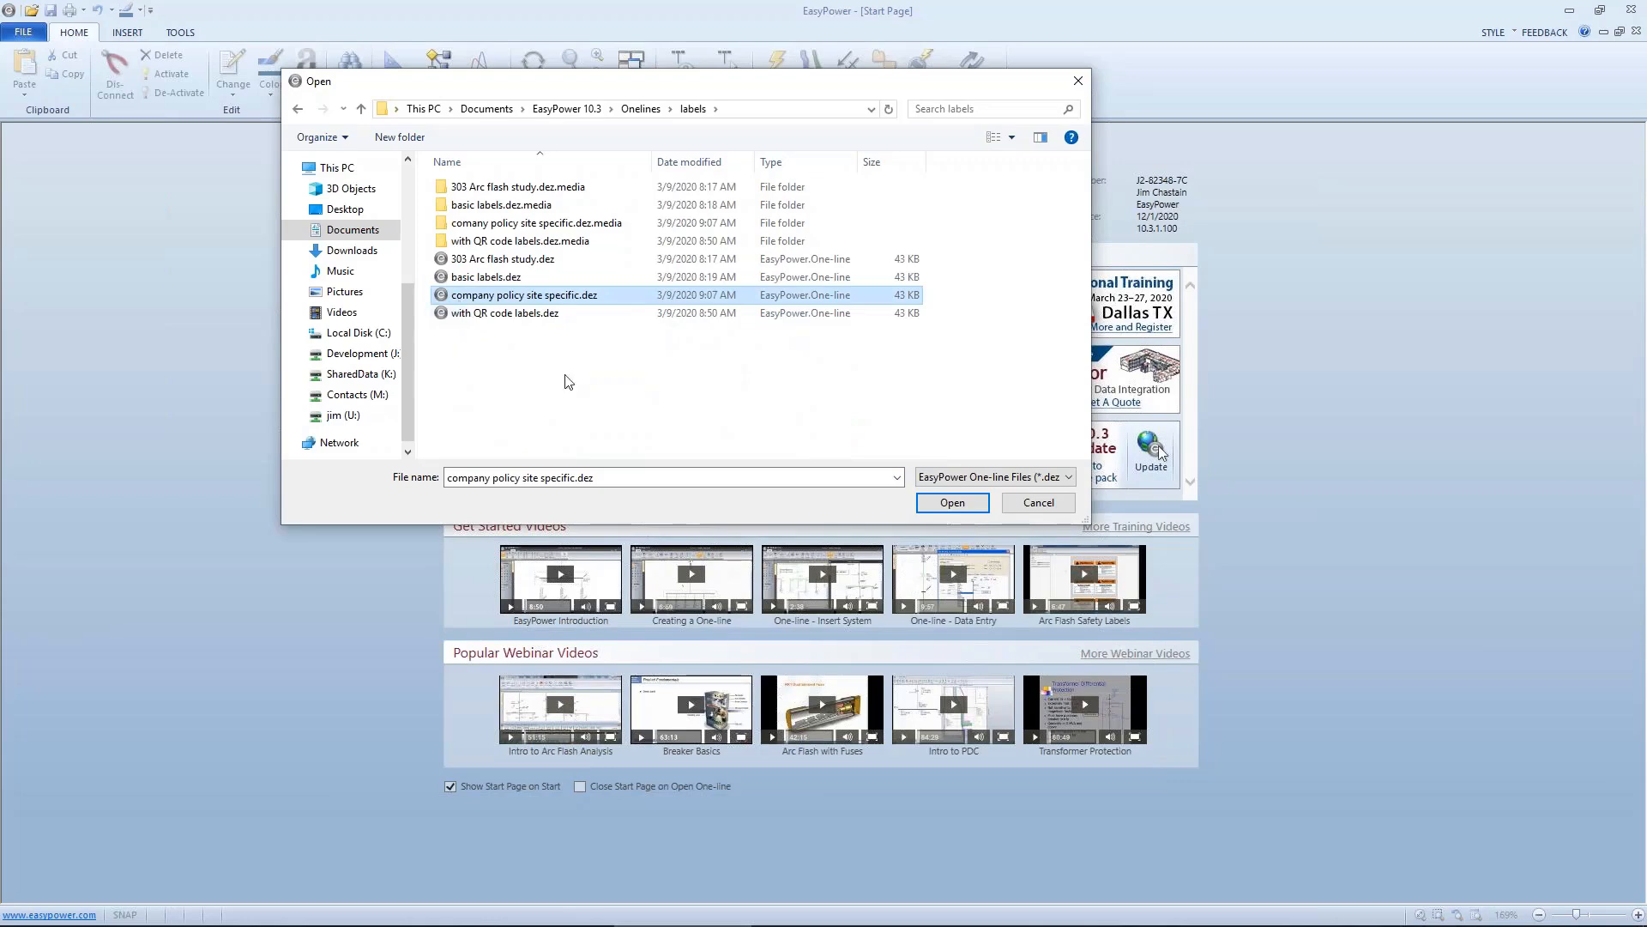
pyautogui.click(920, 499)
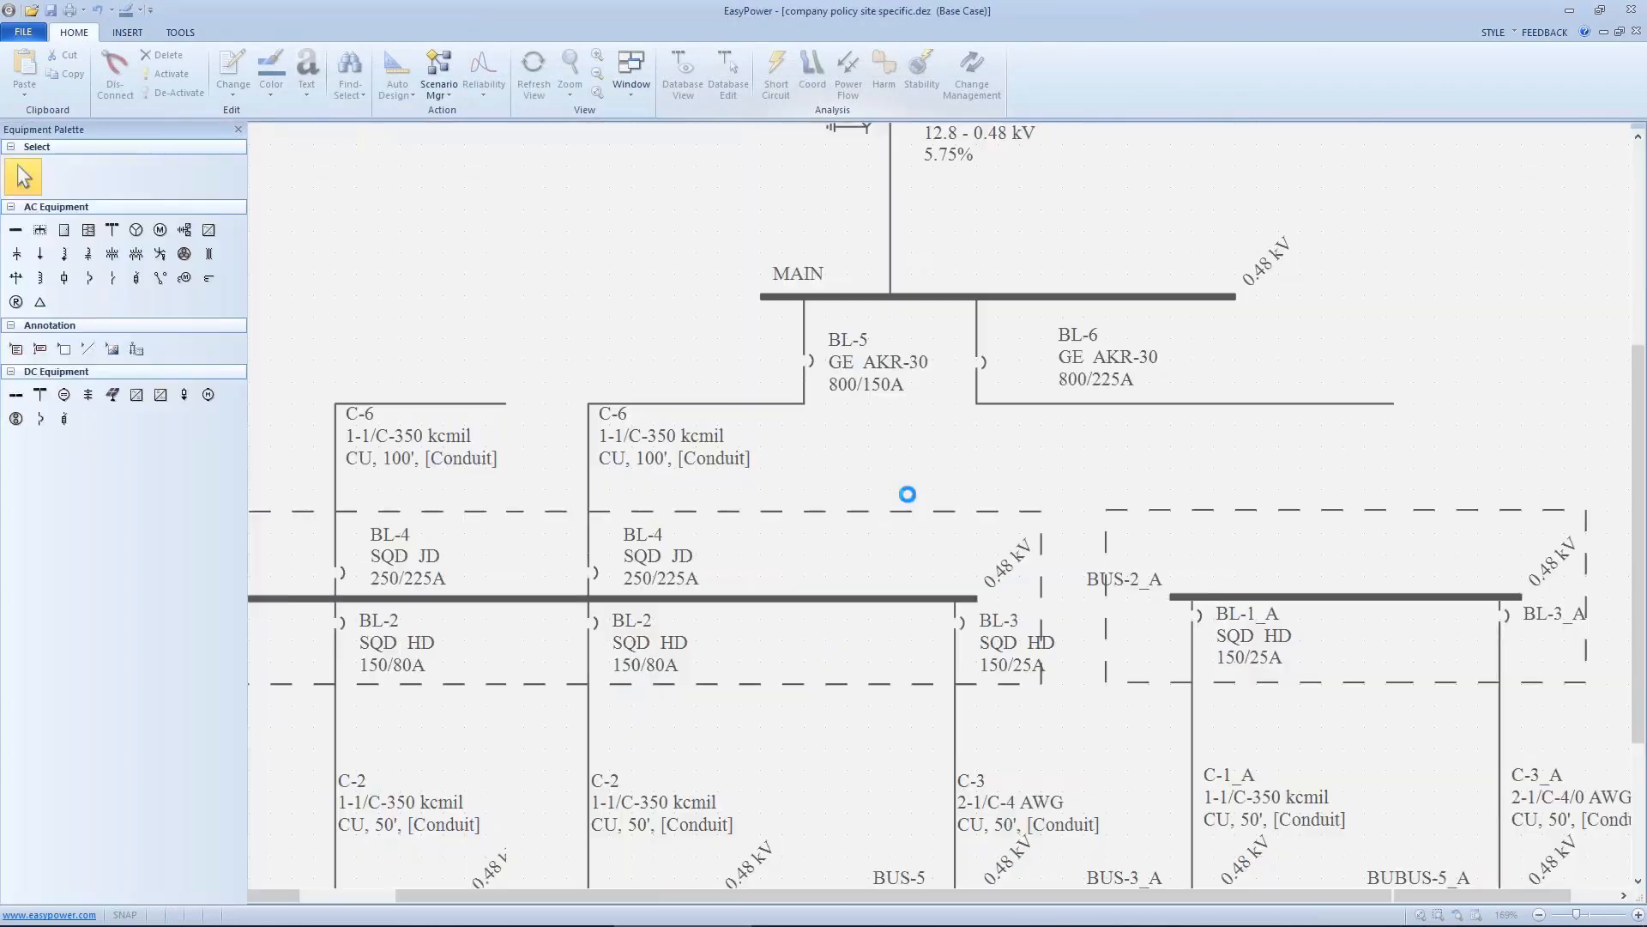
# Fault the buses in short circuit analysis and arrange the windows for arc flash.
pyautogui.scroll(-1, 889, 465)
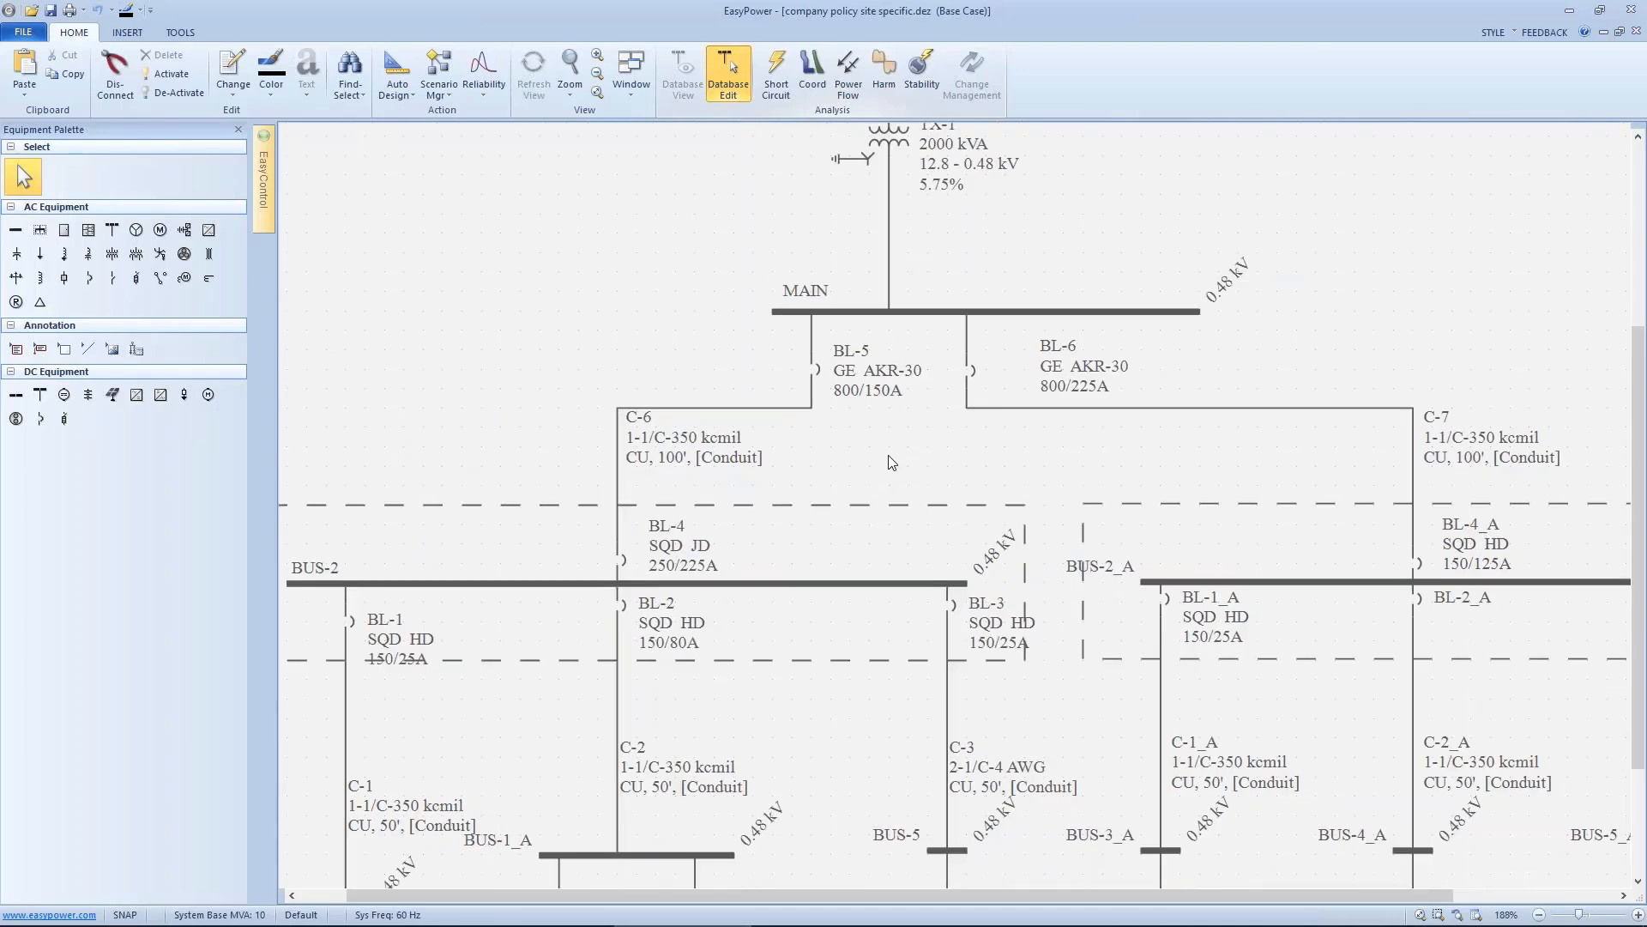
pyautogui.moveTo(894, 472); pyautogui.dragTo(905, 502)
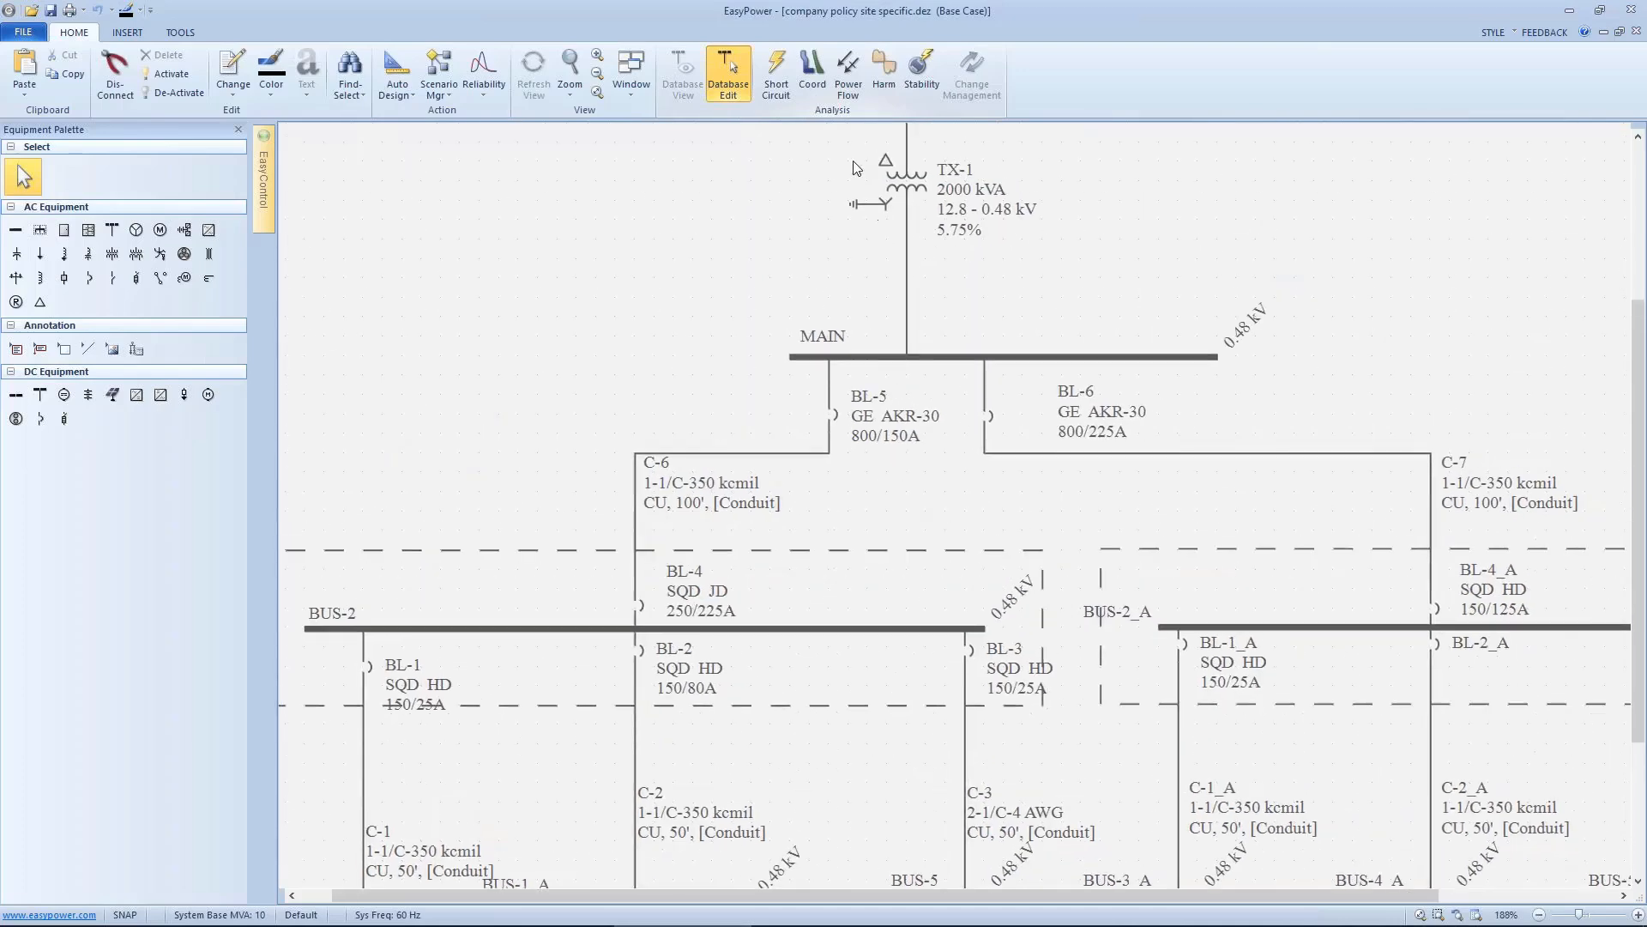
pyautogui.click(777, 81)
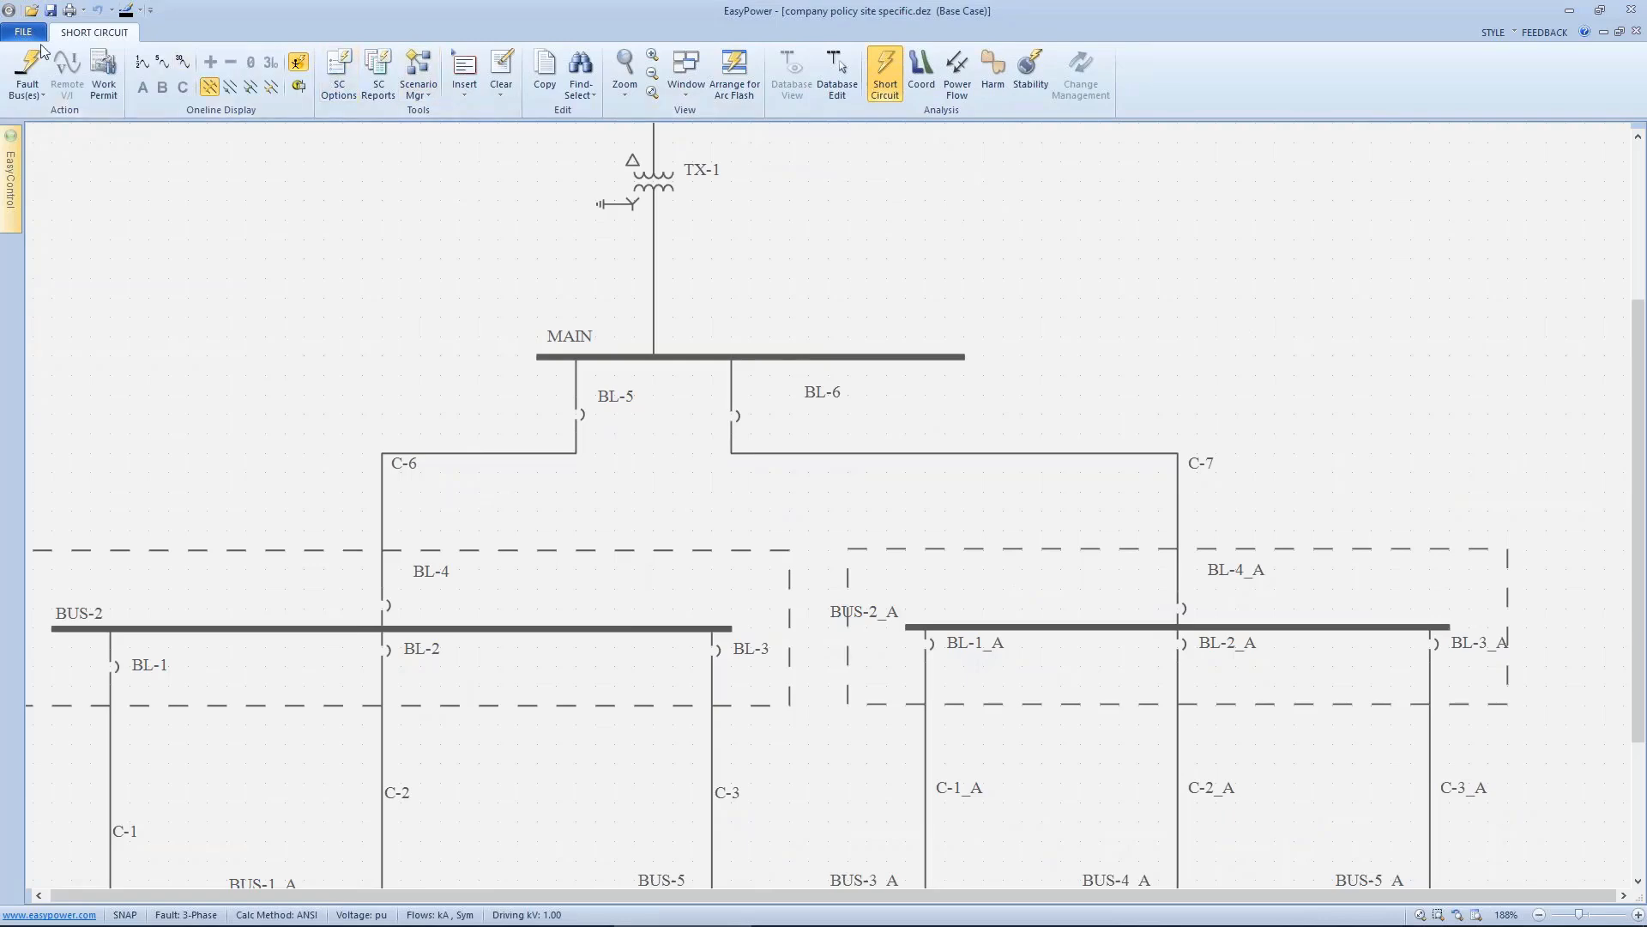
pyautogui.click(28, 75)
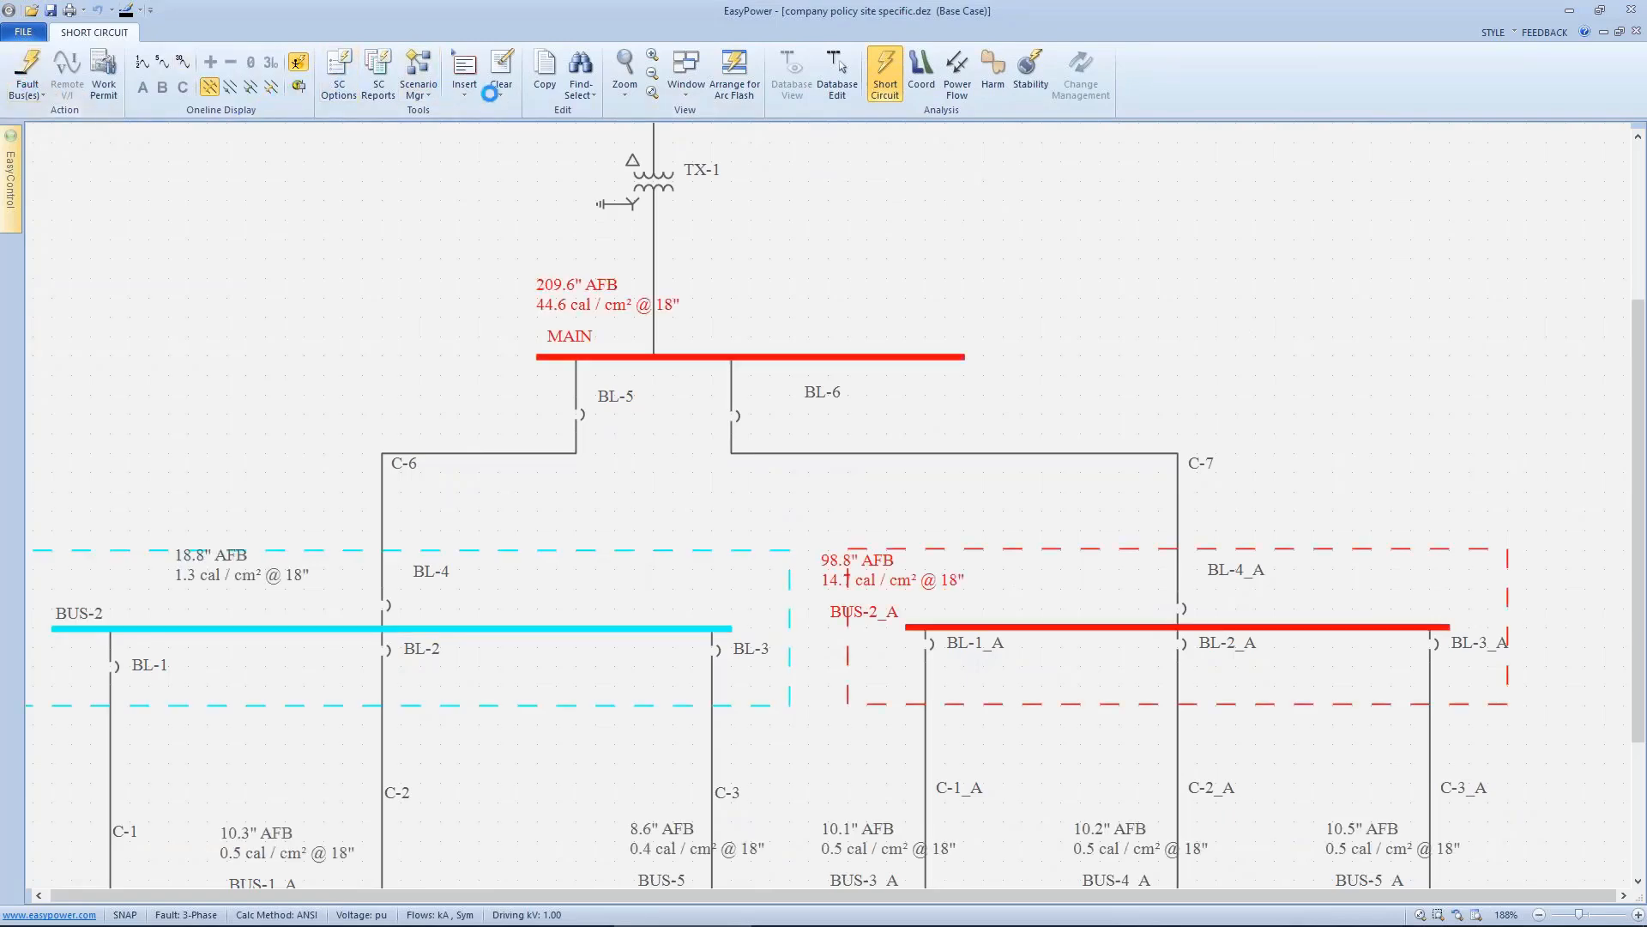
pyautogui.click(740, 72)
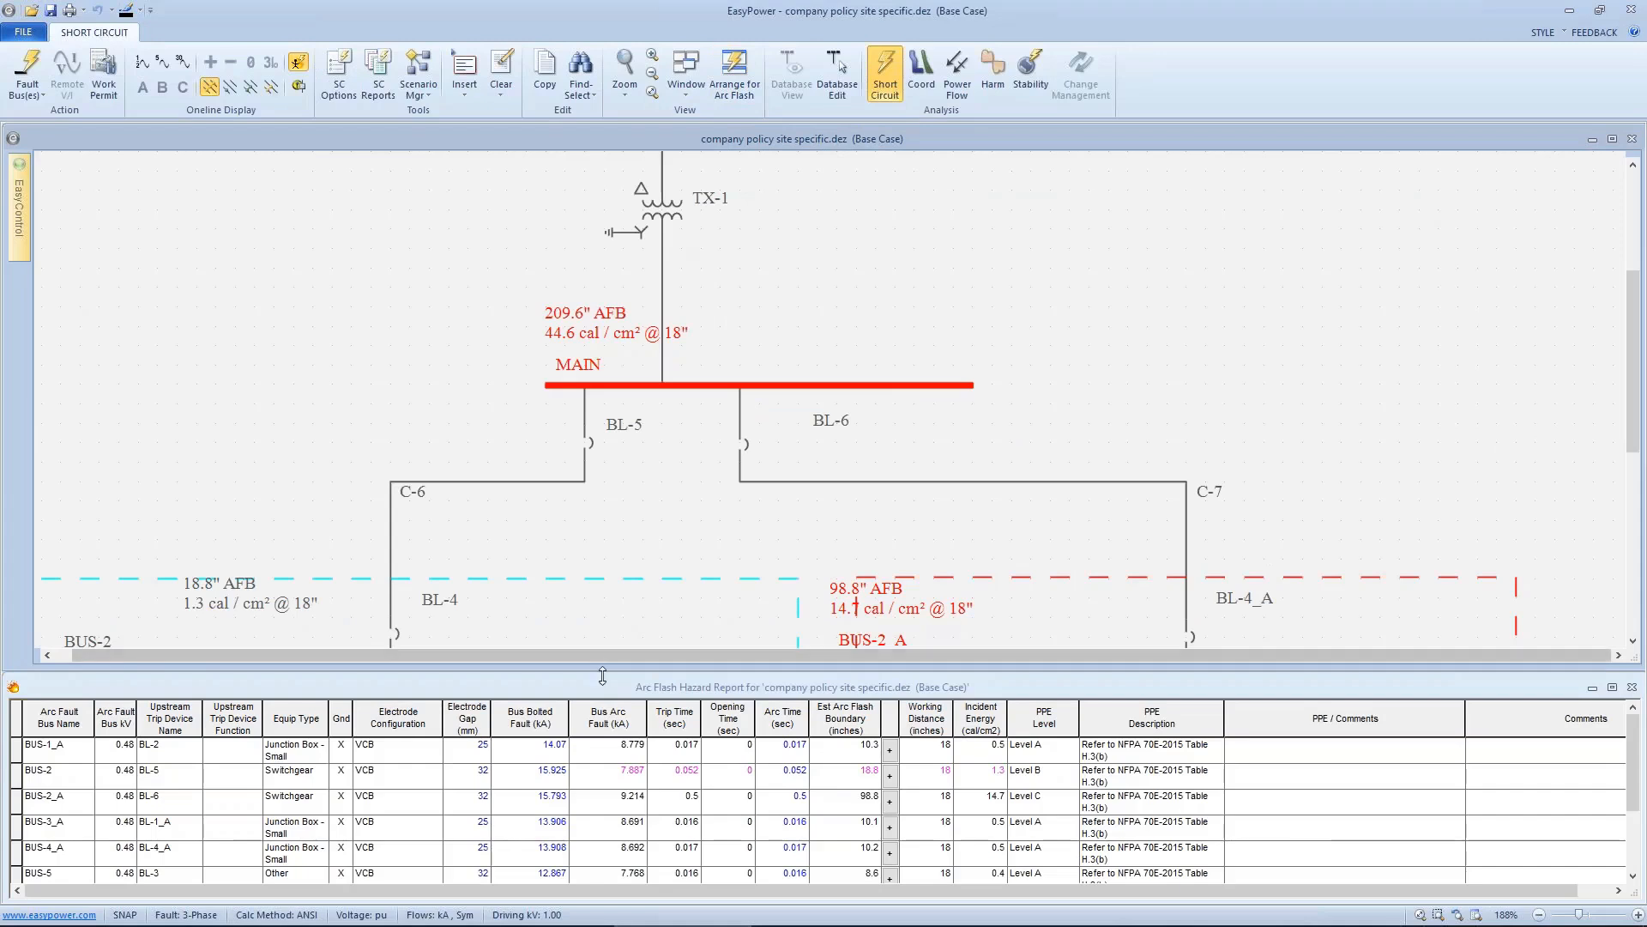
# Open the label print preview from the arc flash hazard report and move its window up over the one-line.
pyautogui.click(604, 688)
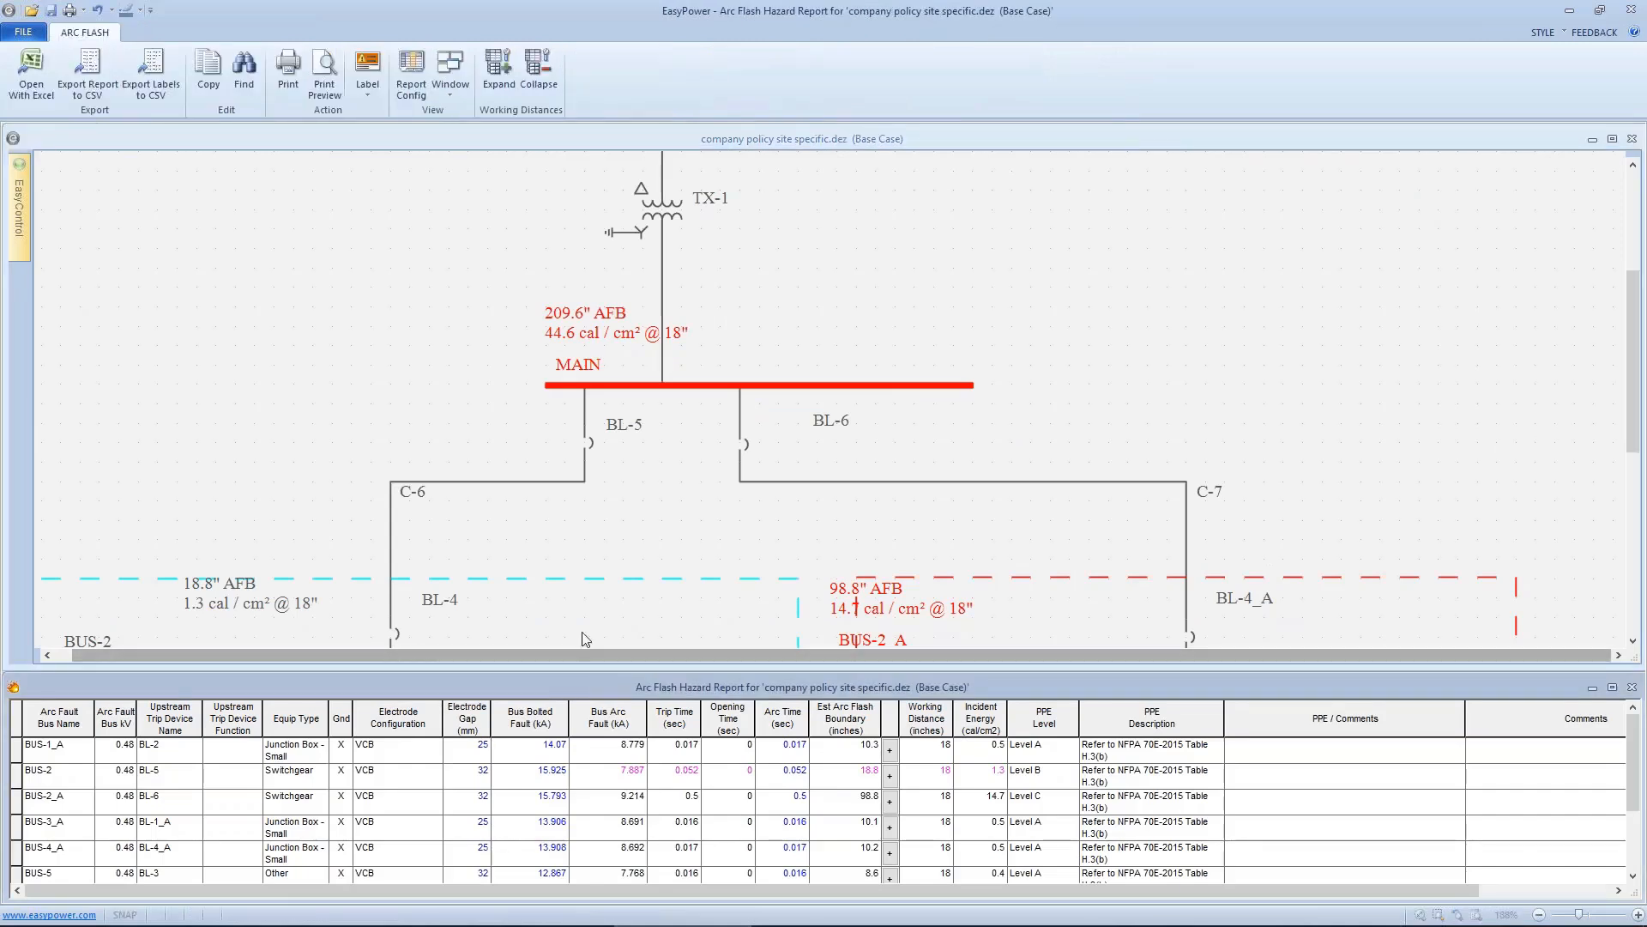
pyautogui.click(367, 67)
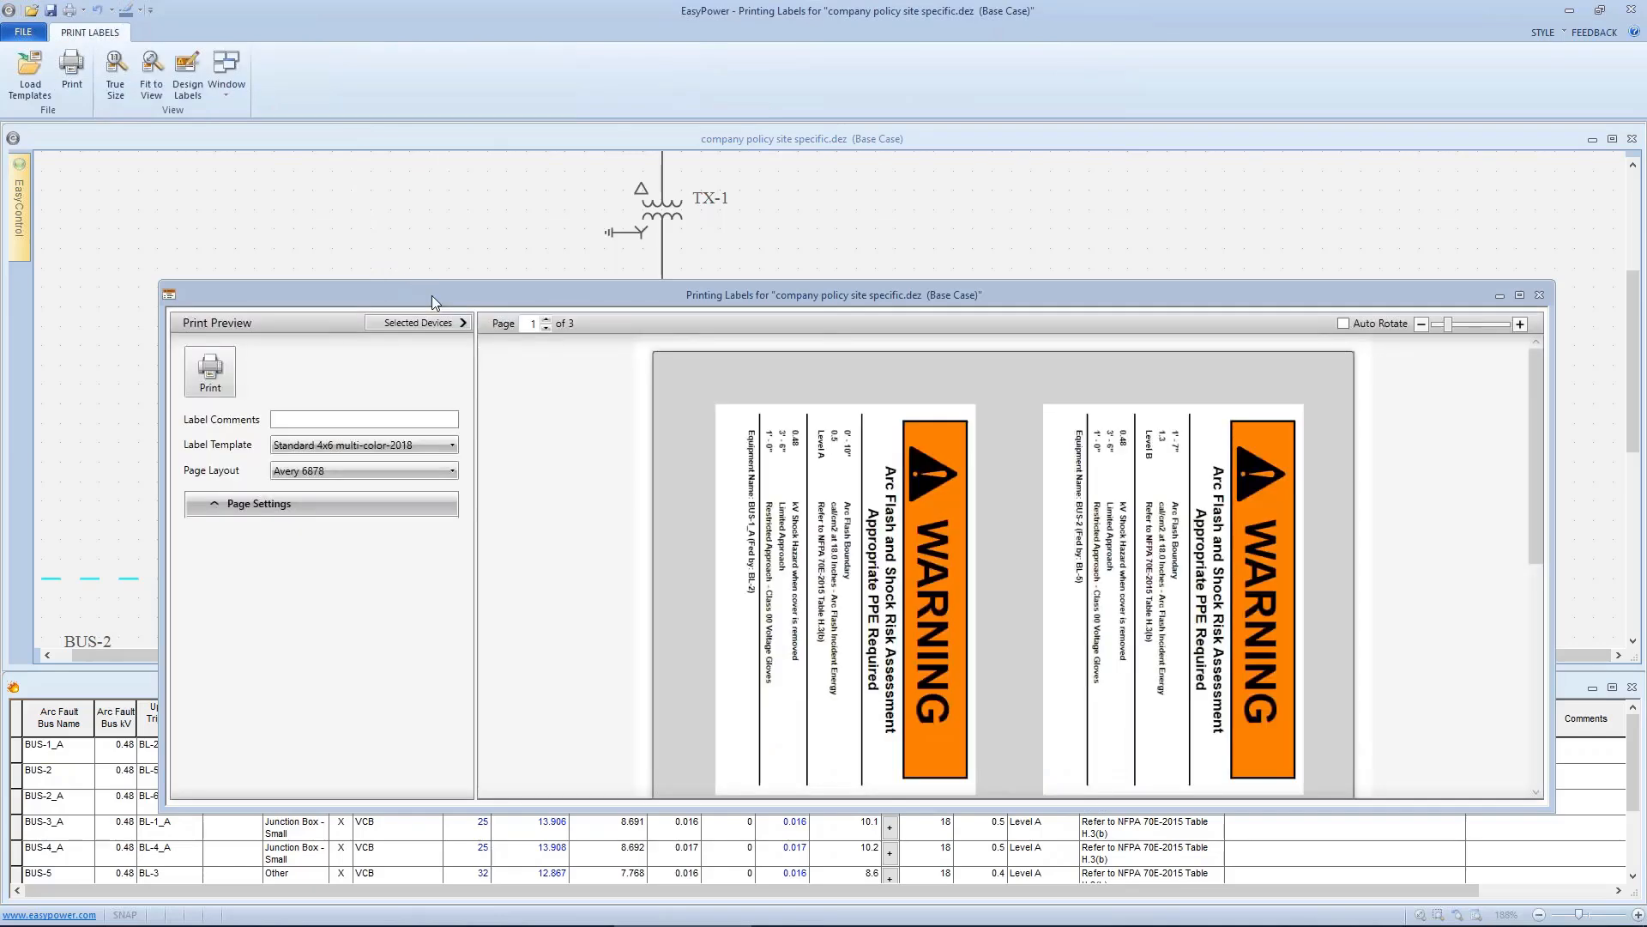
pyautogui.moveTo(431, 295); pyautogui.dragTo(342, 122)
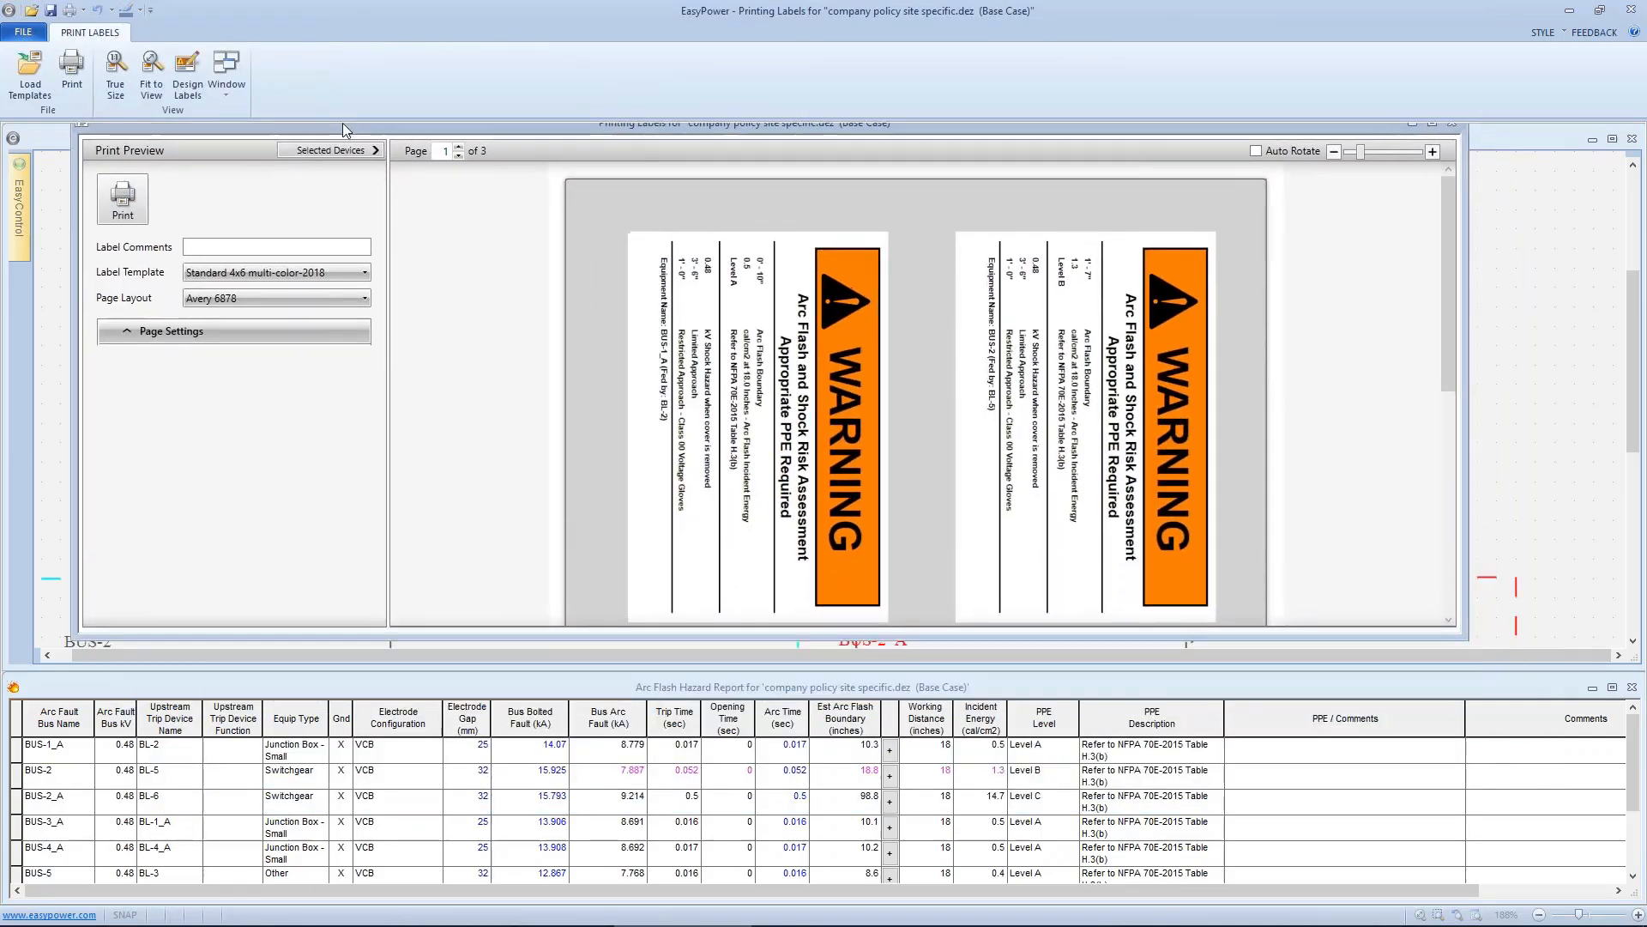
# Set the page layout of the label print preview to 4x6.
pyautogui.click(347, 300)
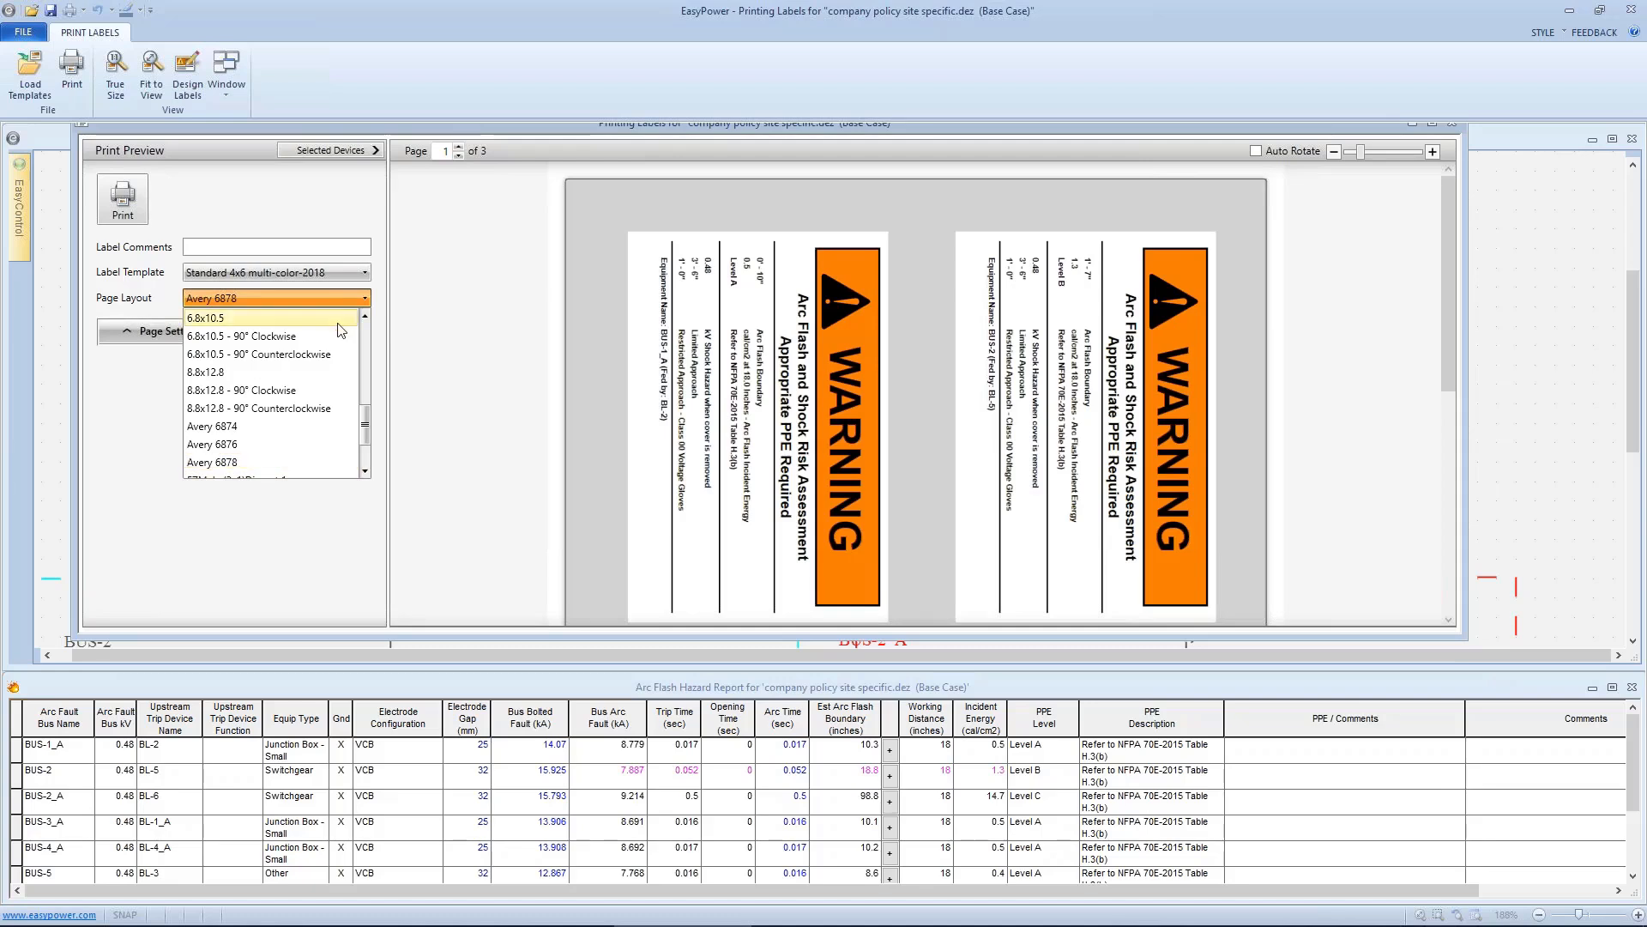
pyautogui.click(364, 348)
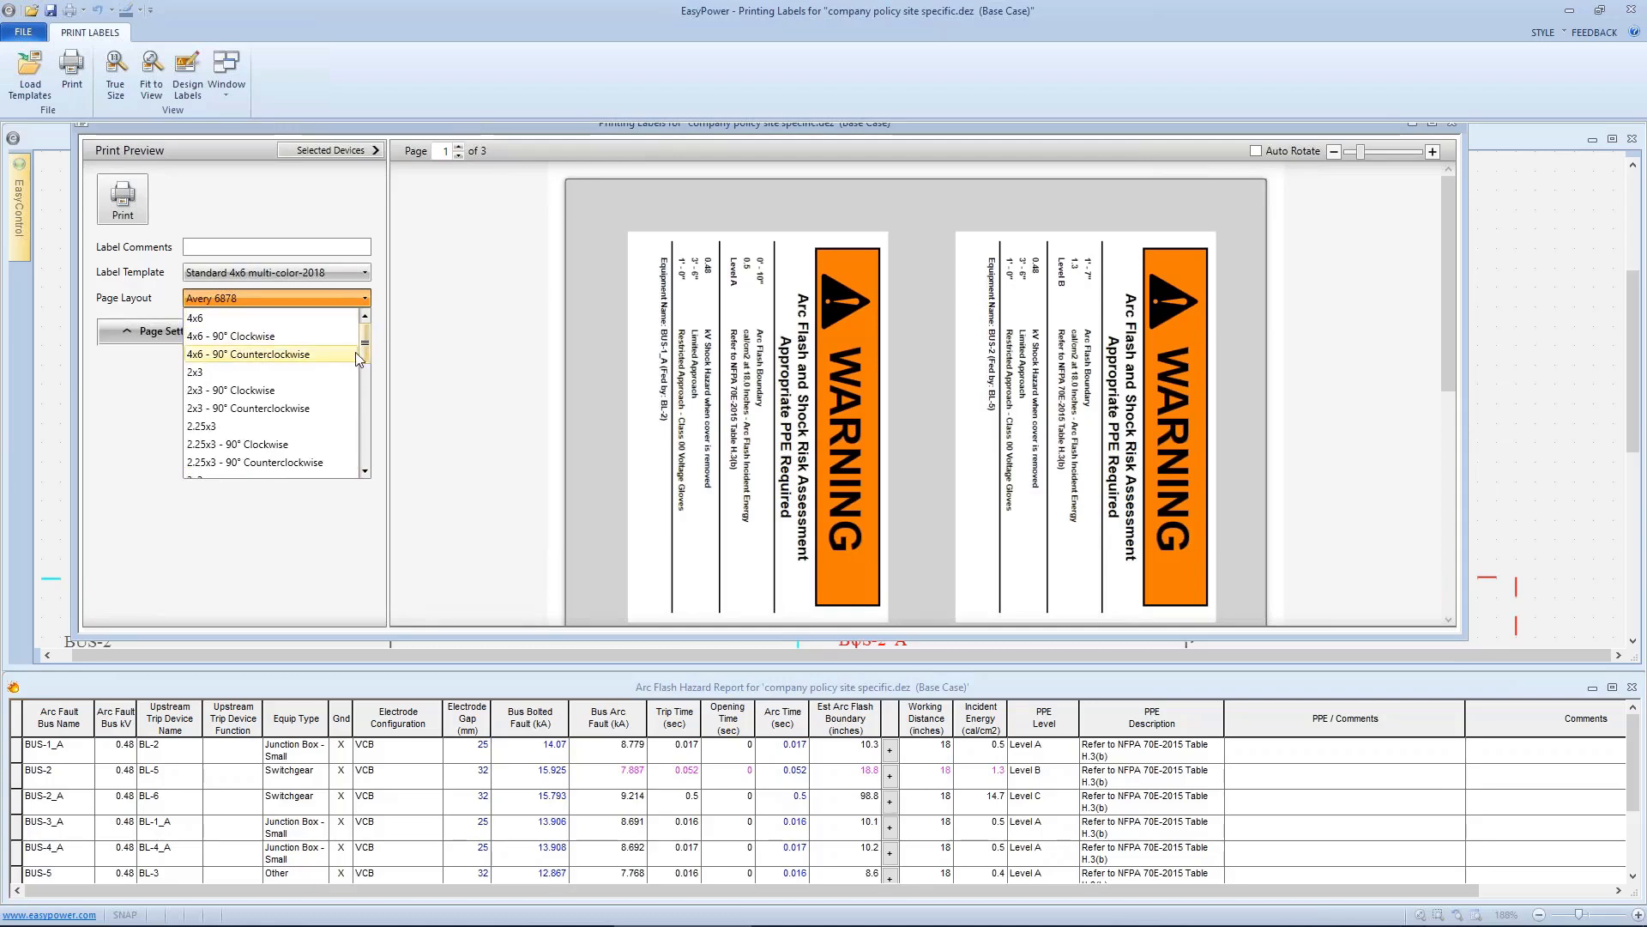
pyautogui.moveTo(364, 348)
pyautogui.mouseDown()
pyautogui.moveTo(364, 401)
pyautogui.moveTo(364, 345)
pyautogui.mouseUp()
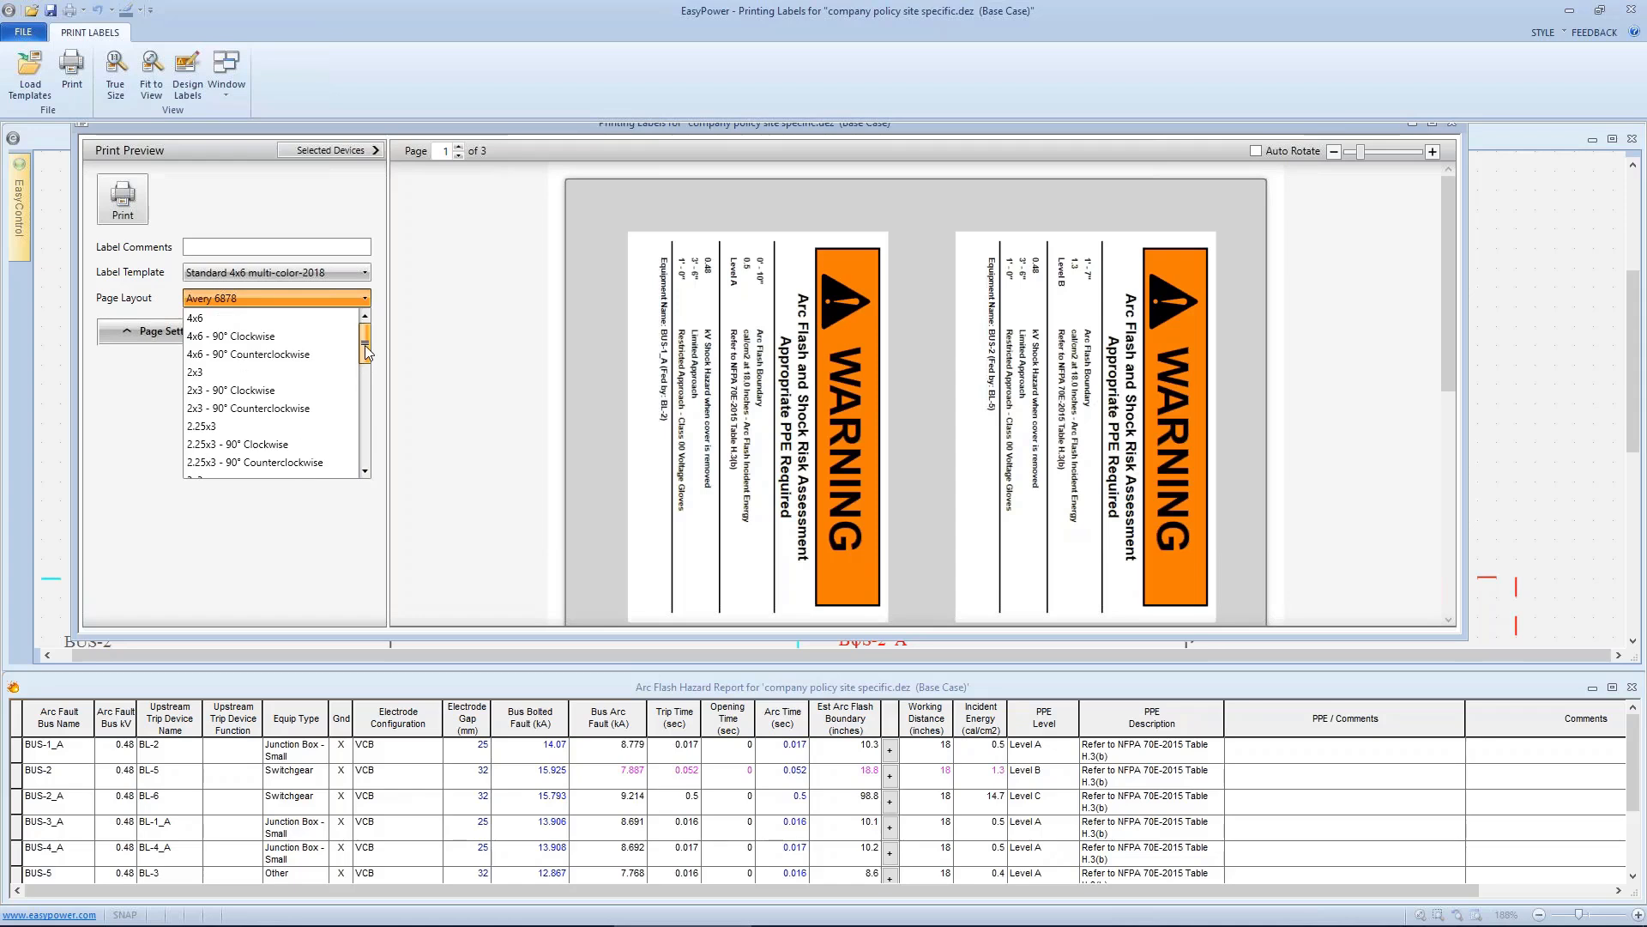
pyautogui.click(214, 319)
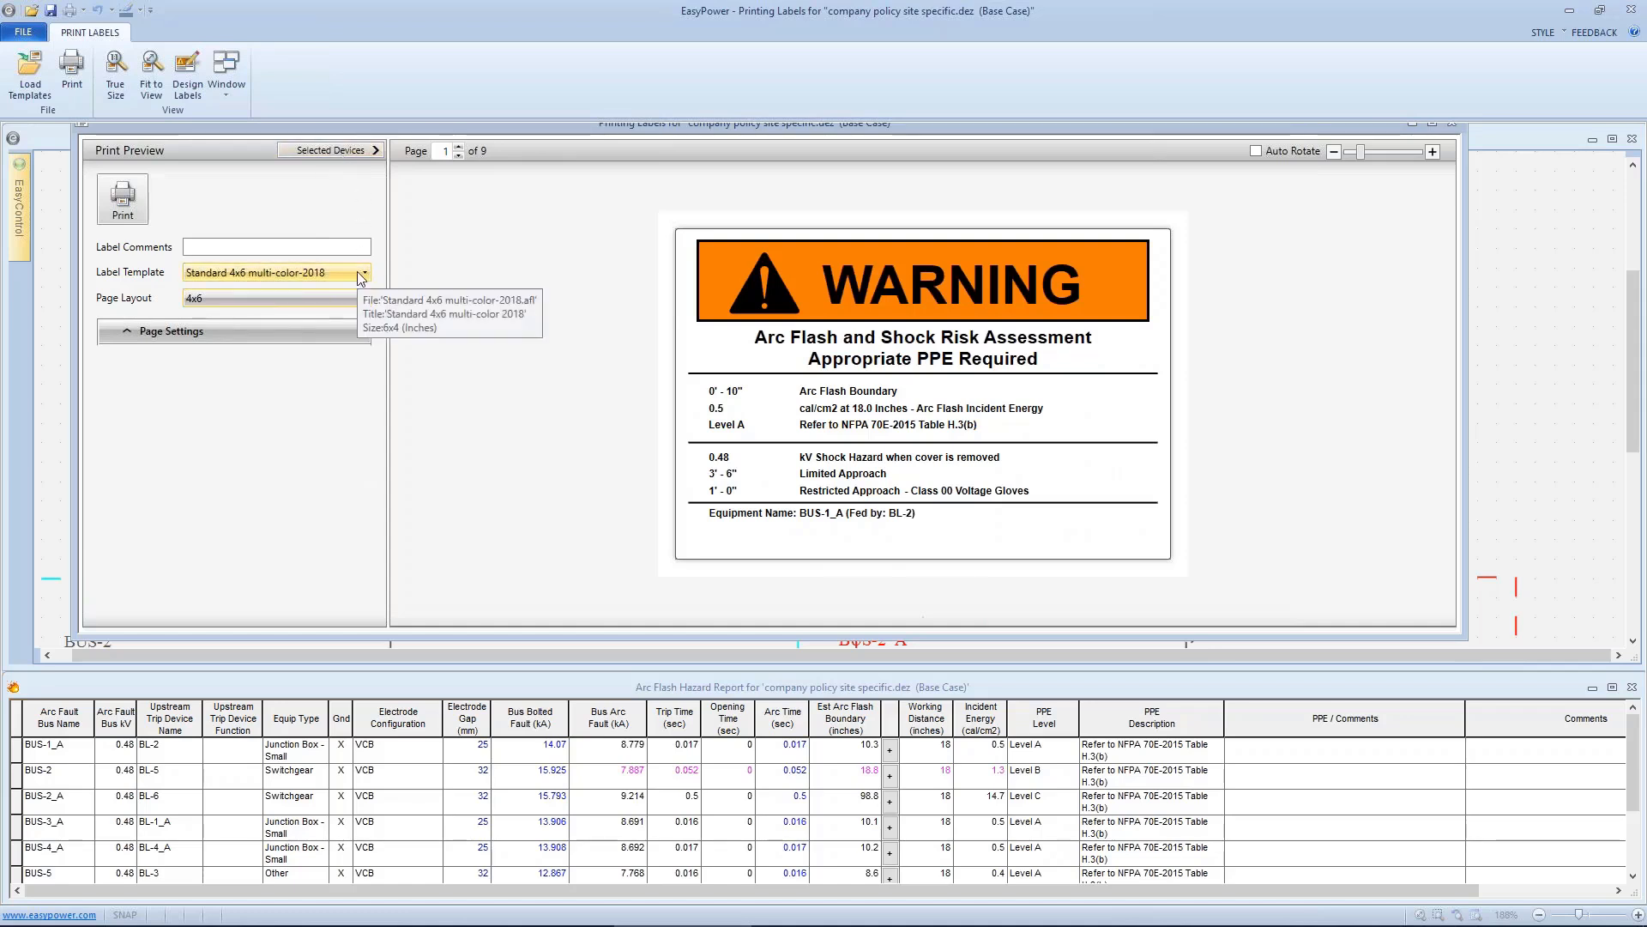
# Switch to label design and start editing the Standard 4x6 multi-color-2018 template.
pyautogui.click(182, 76)
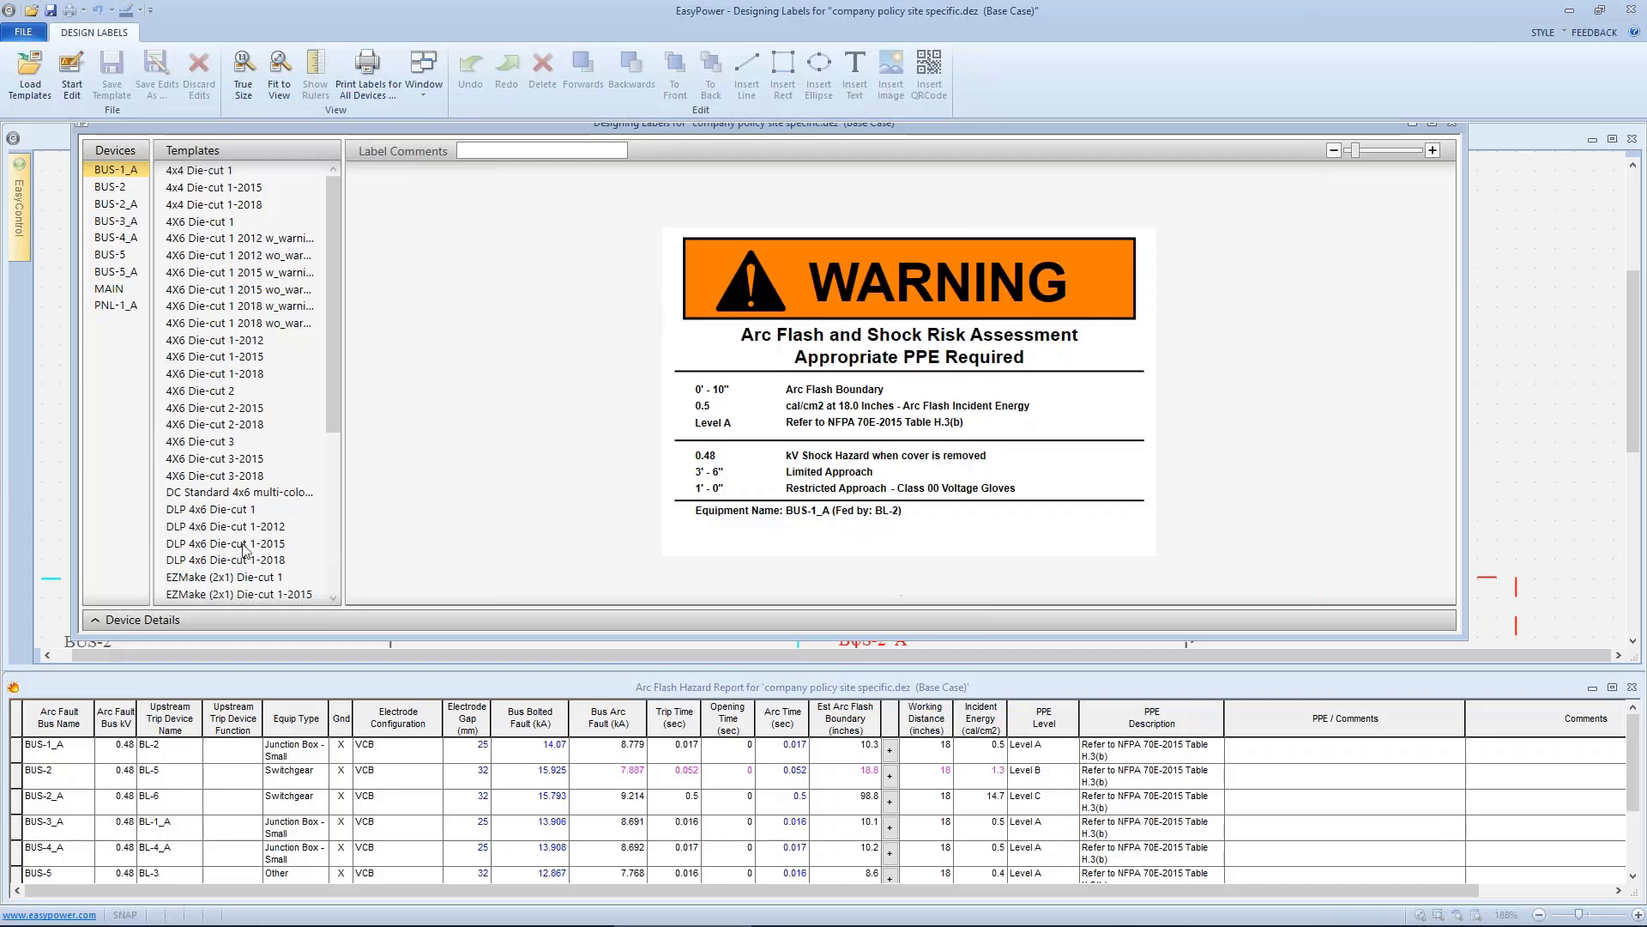
pyautogui.click(256, 493)
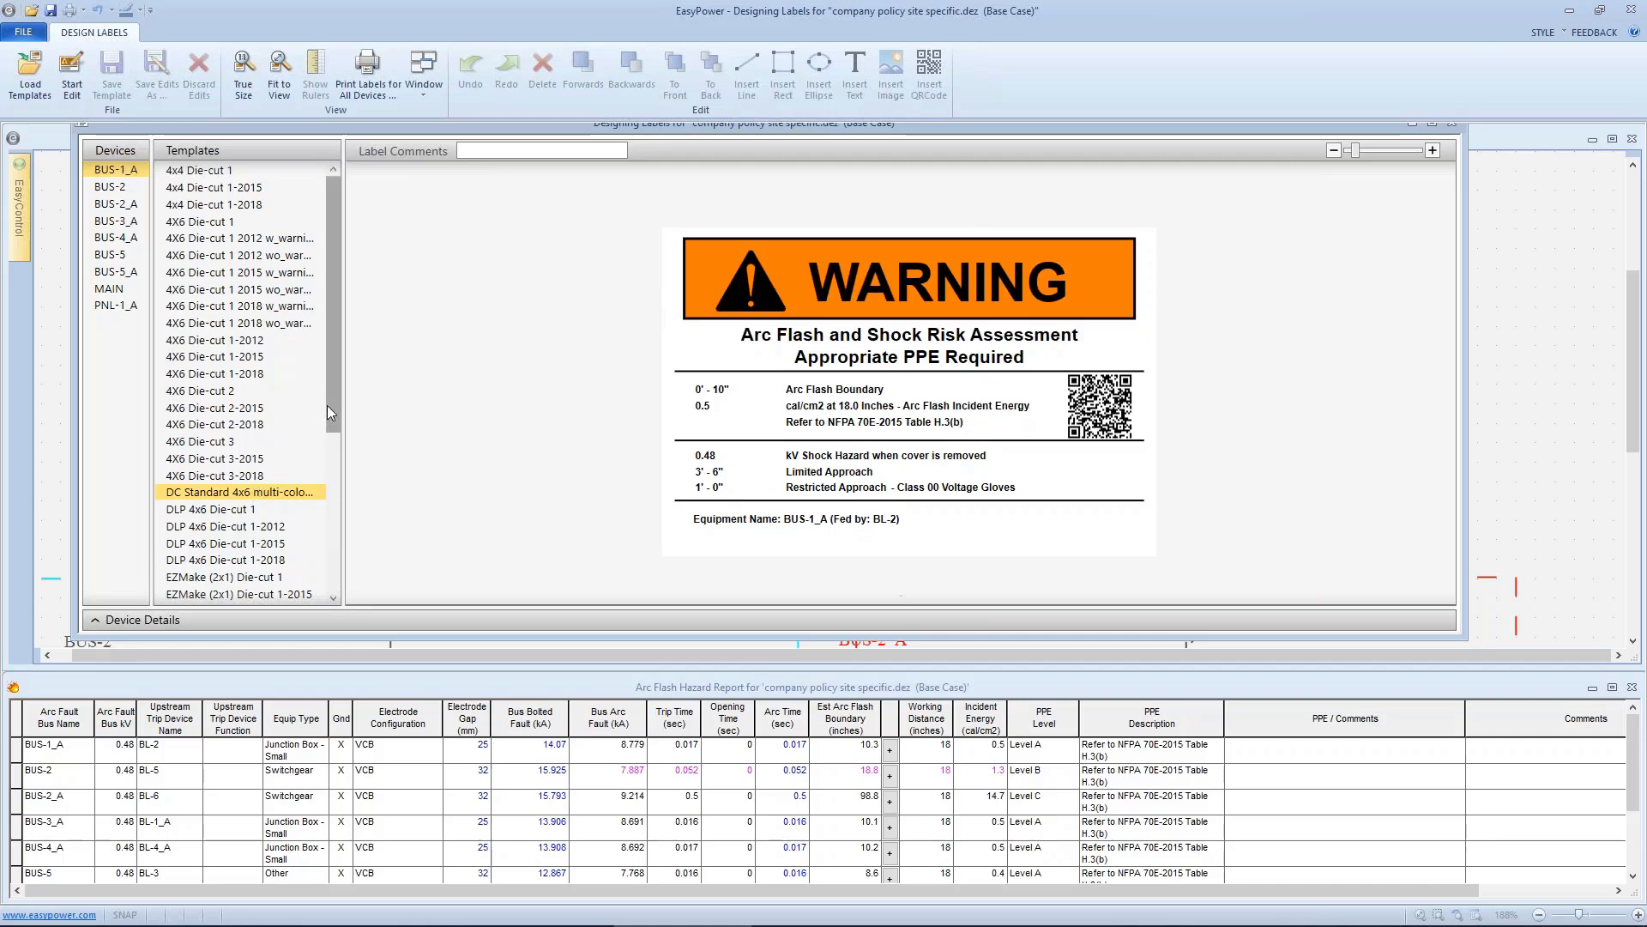
pyautogui.click(332, 499)
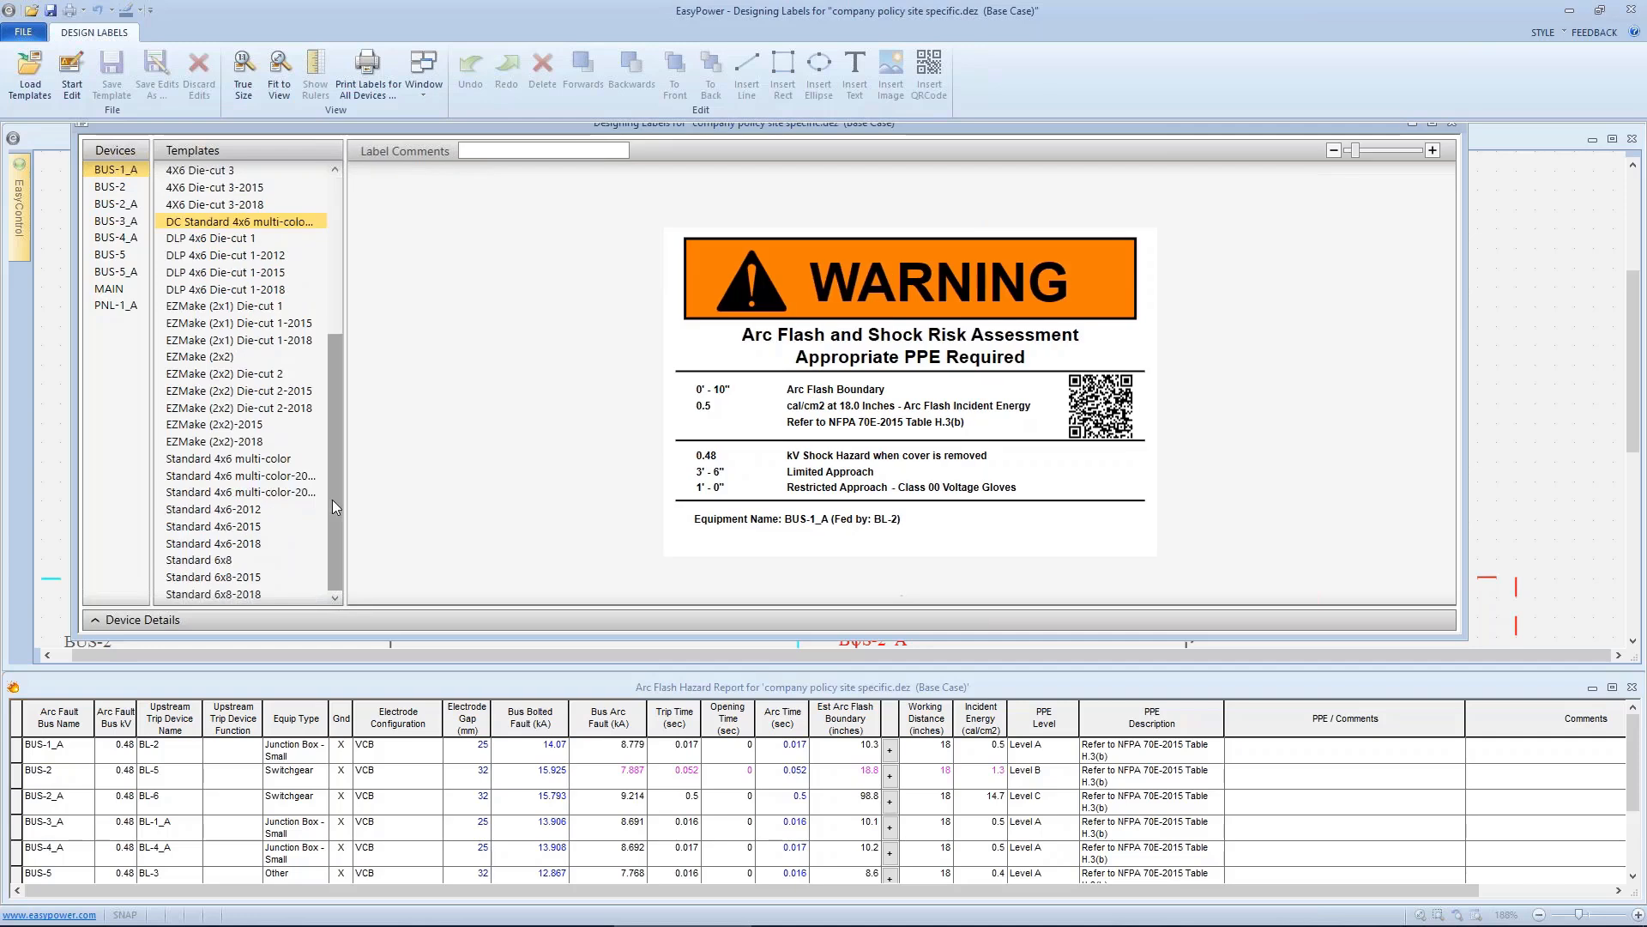
pyautogui.click(273, 492)
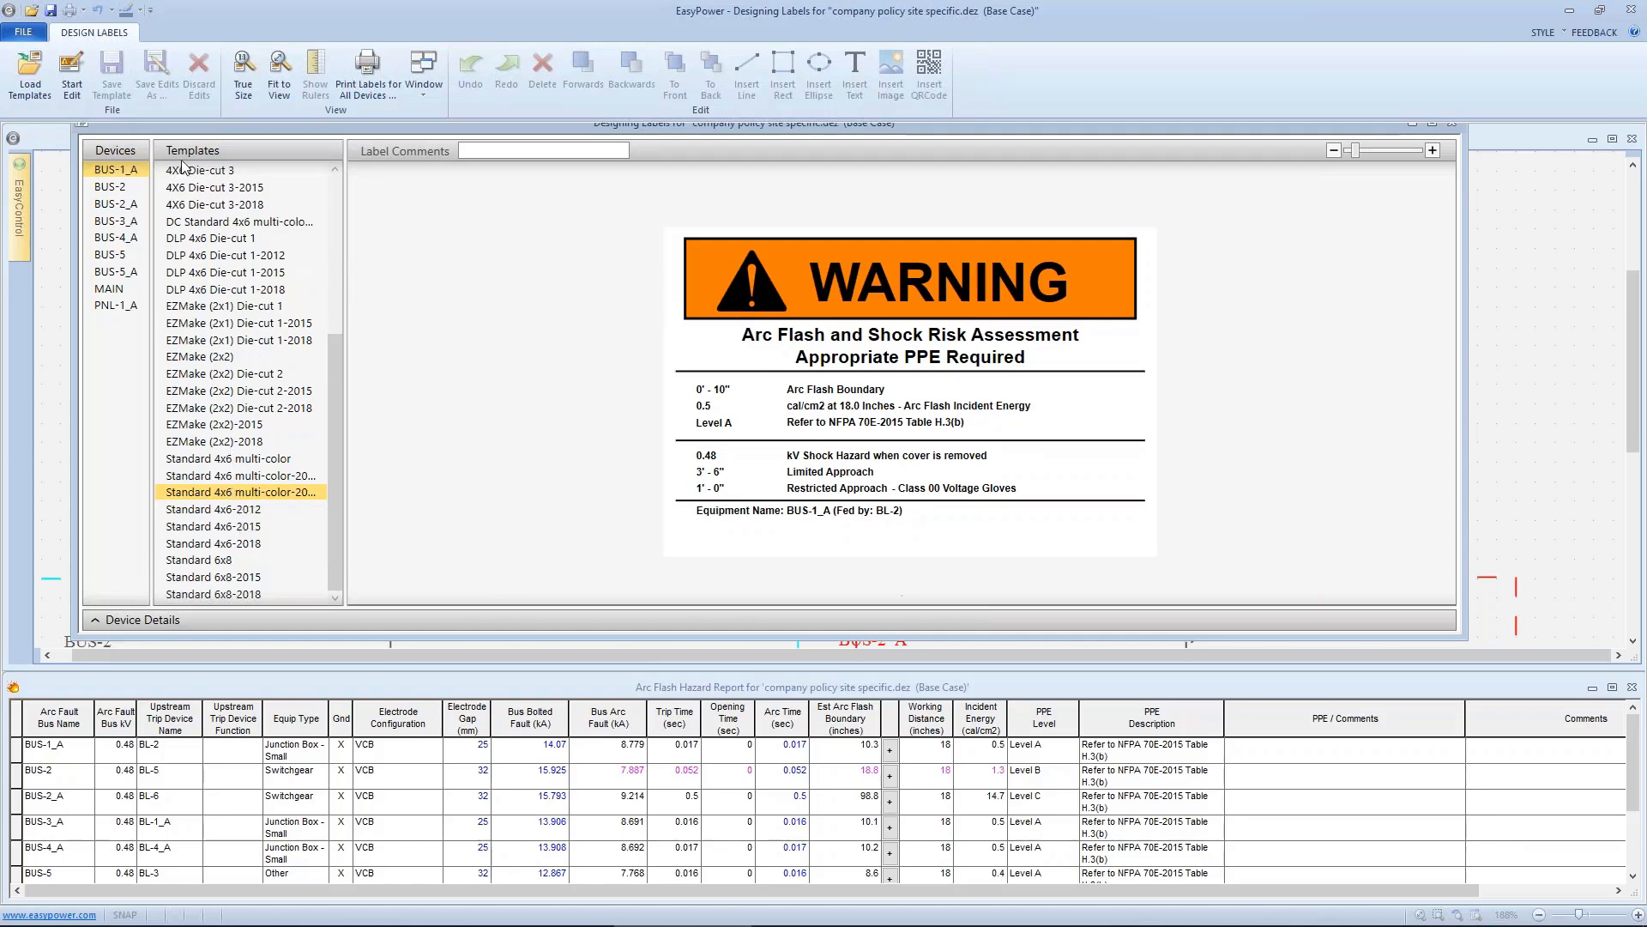
pyautogui.click(75, 78)
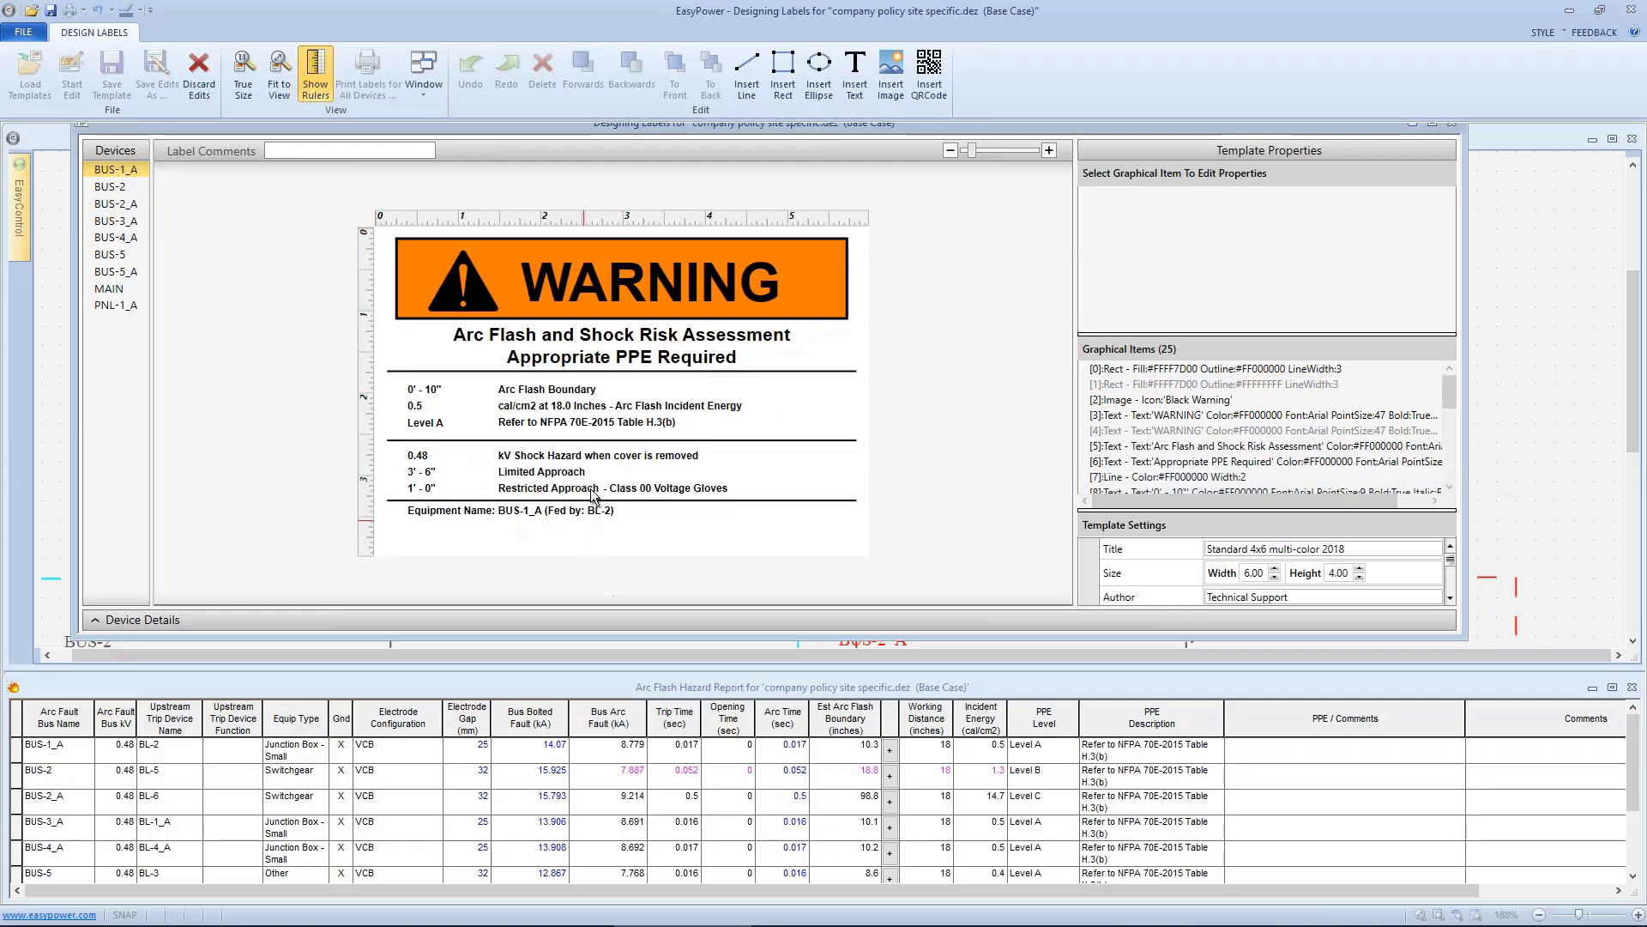
# Inspect the WARNING text's conditions and resize the colored header rectangle to about 5.79 wide by 0.91 high.
pyautogui.click(617, 303)
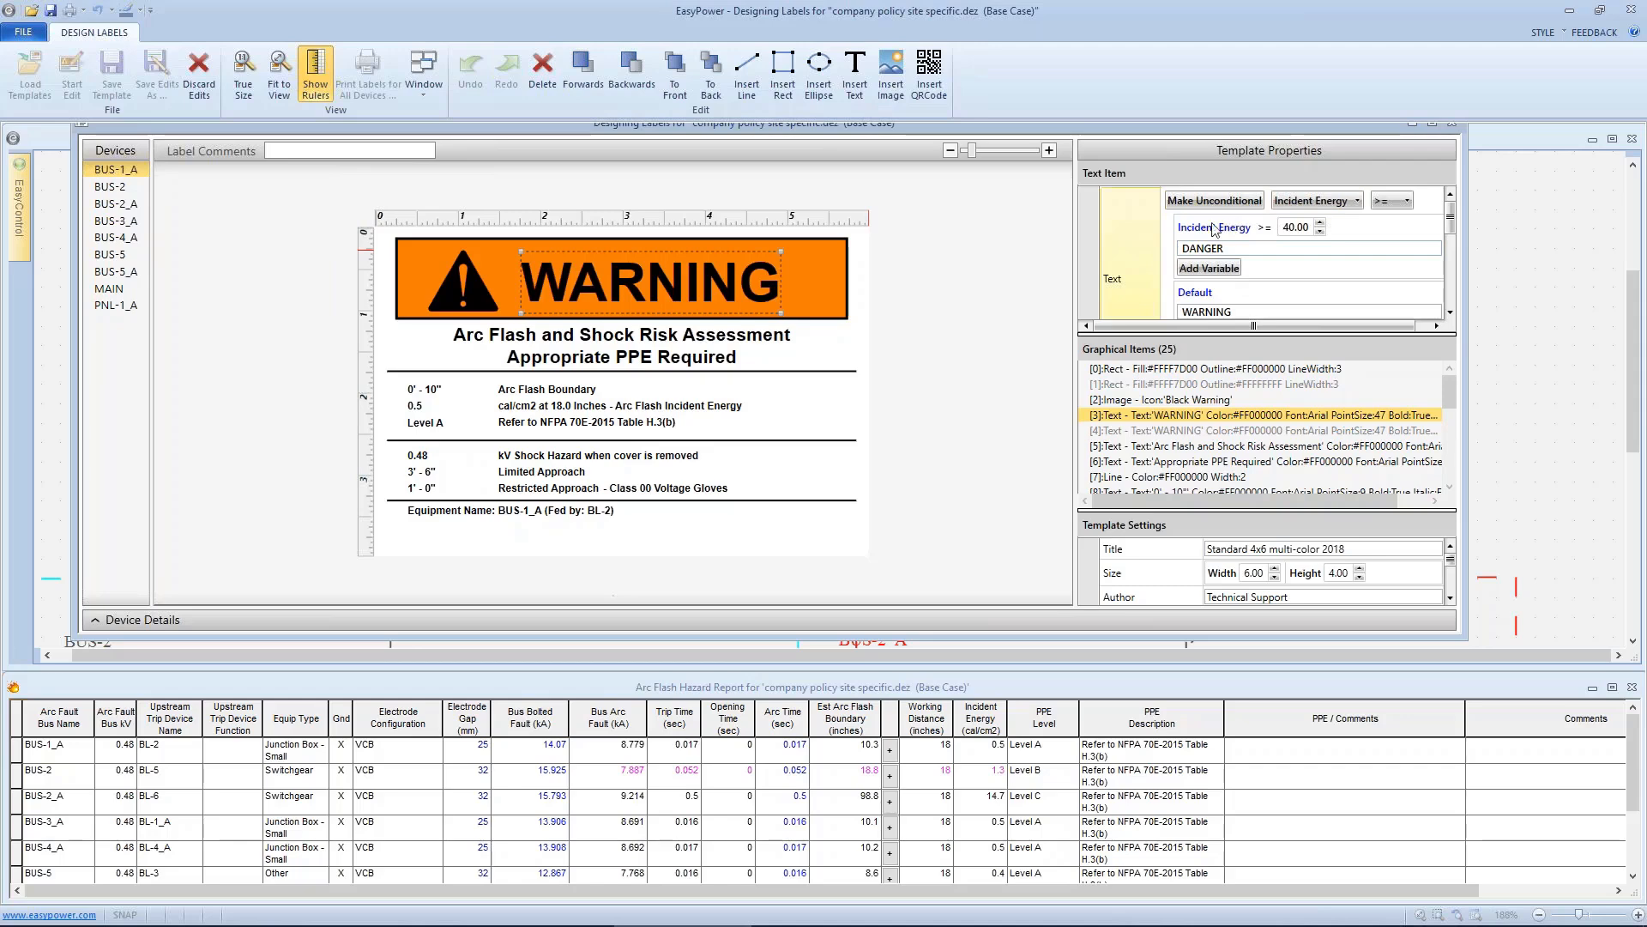
pyautogui.click(801, 275)
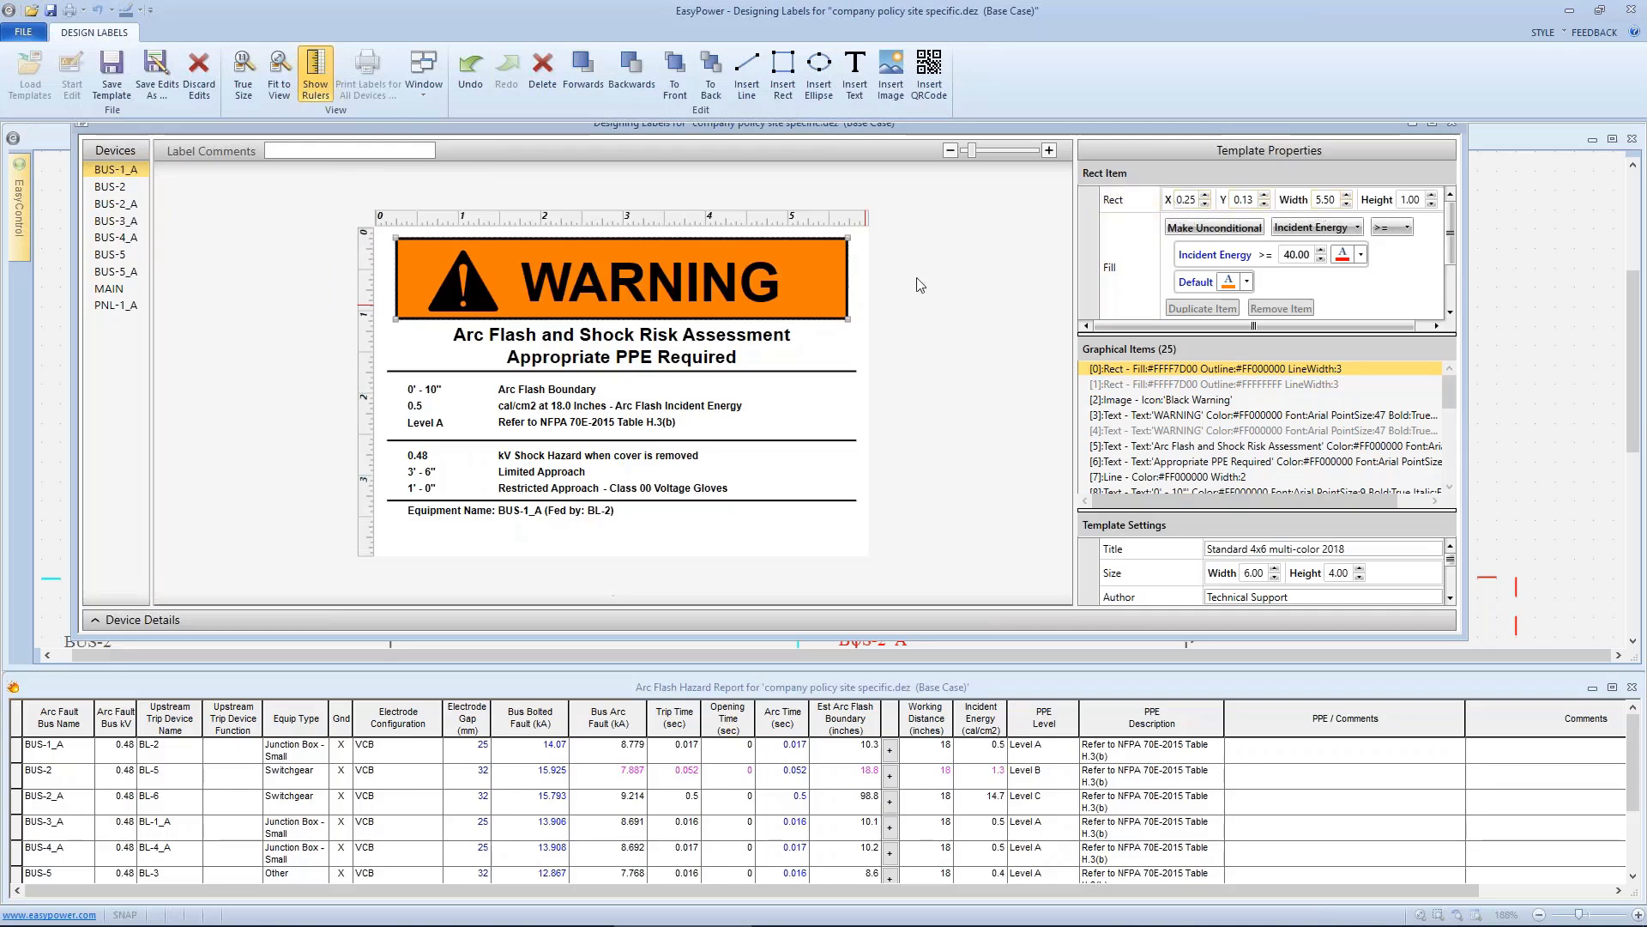
pyautogui.moveTo(847, 318)
pyautogui.mouseDown()
pyautogui.moveTo(819, 320)
pyautogui.moveTo(845, 292)
pyautogui.moveTo(870, 311)
pyautogui.mouseUp()
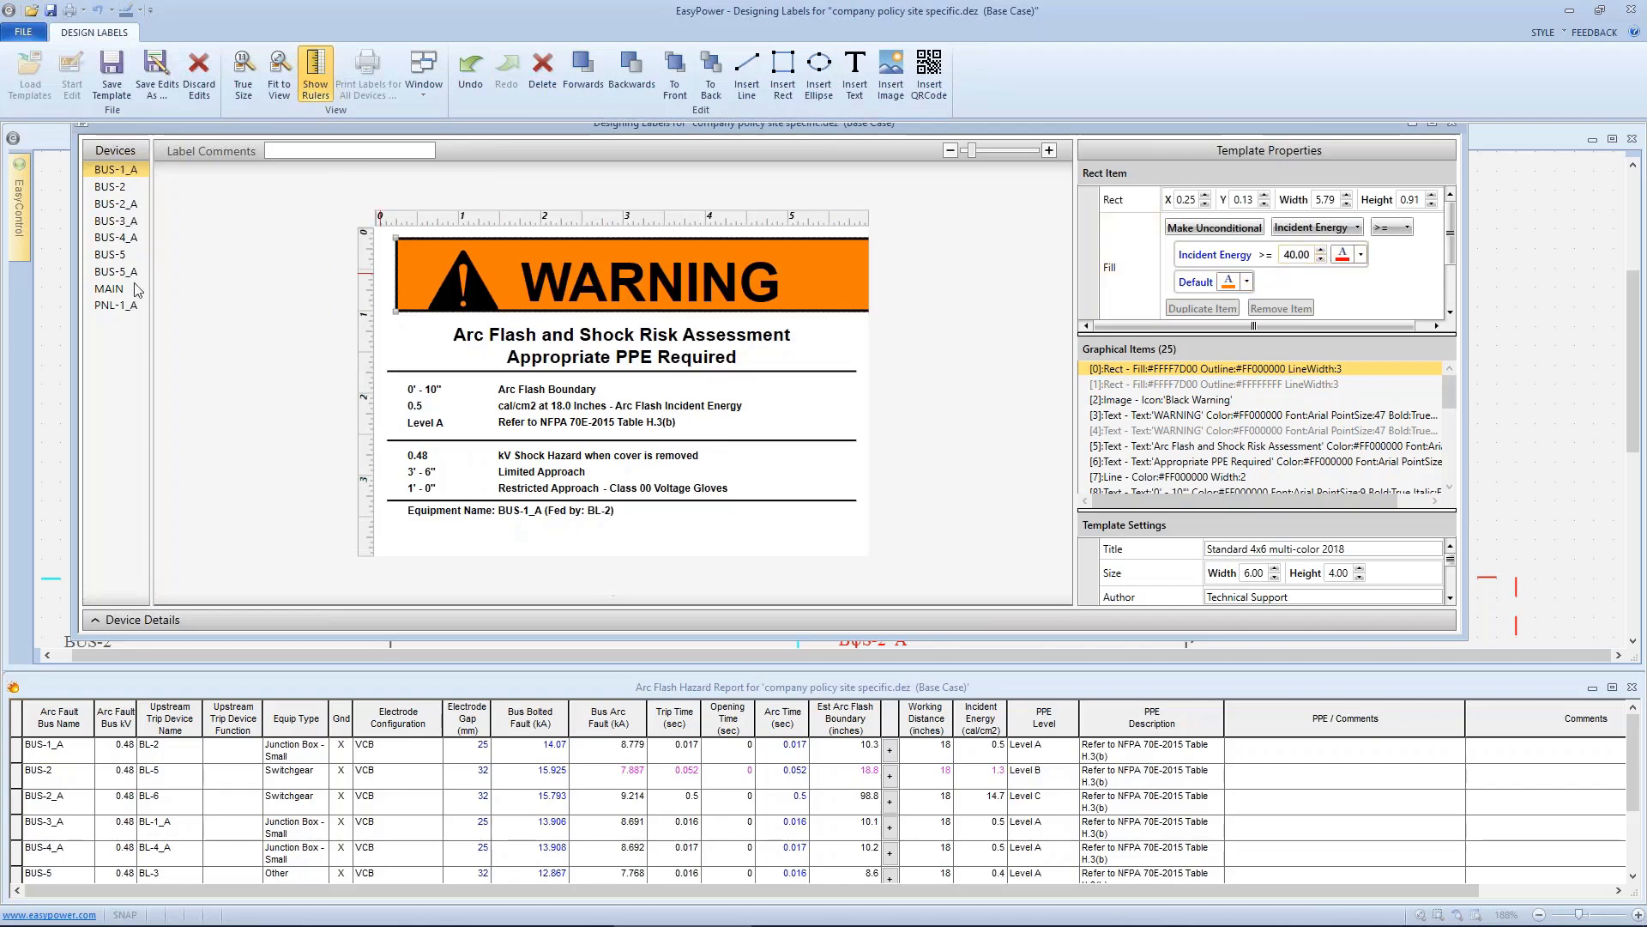
# Show the label for MAIN and change its heading text for incident energy of at least 40 to DANGER!
pyautogui.click(118, 240)
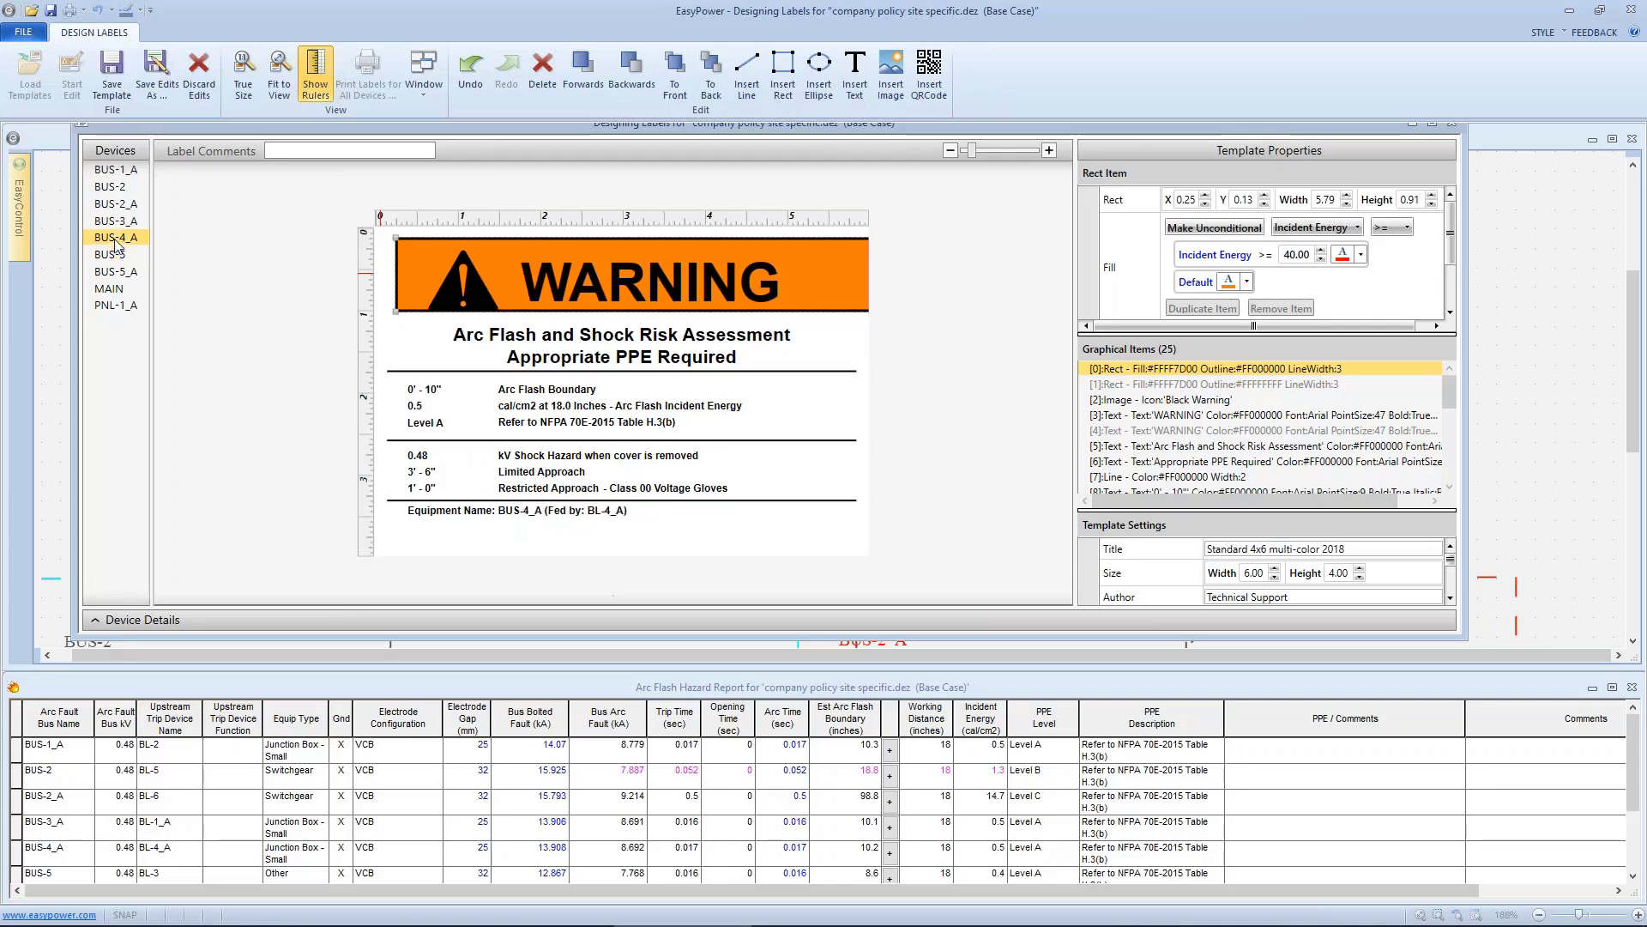
pyautogui.click(117, 258)
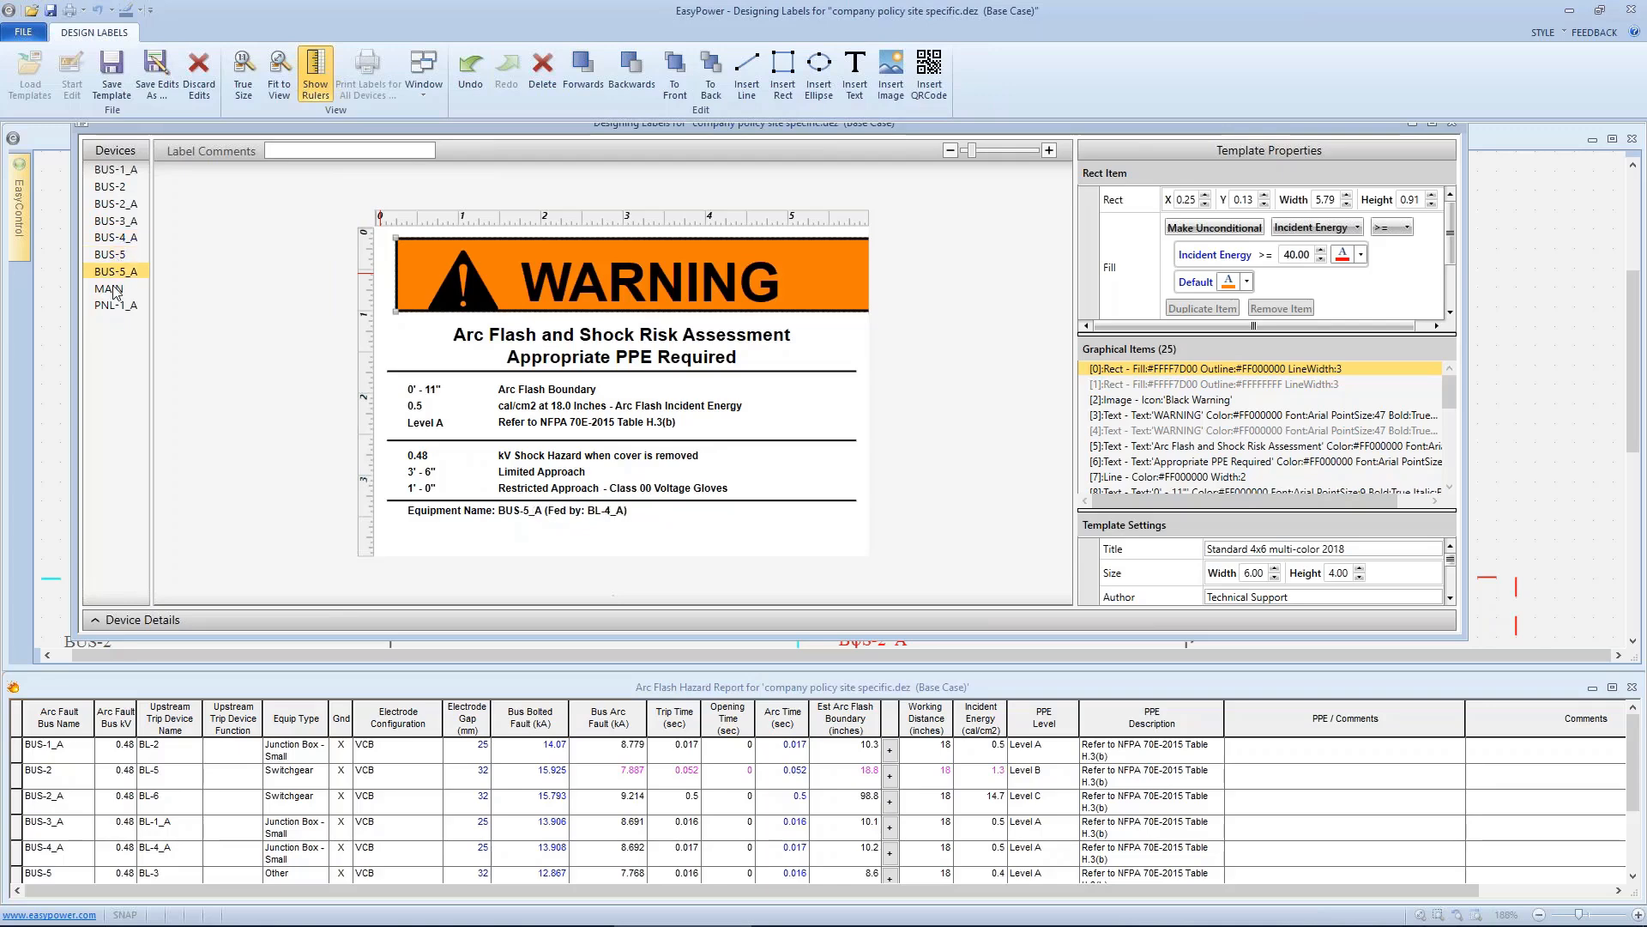
pyautogui.click(112, 290)
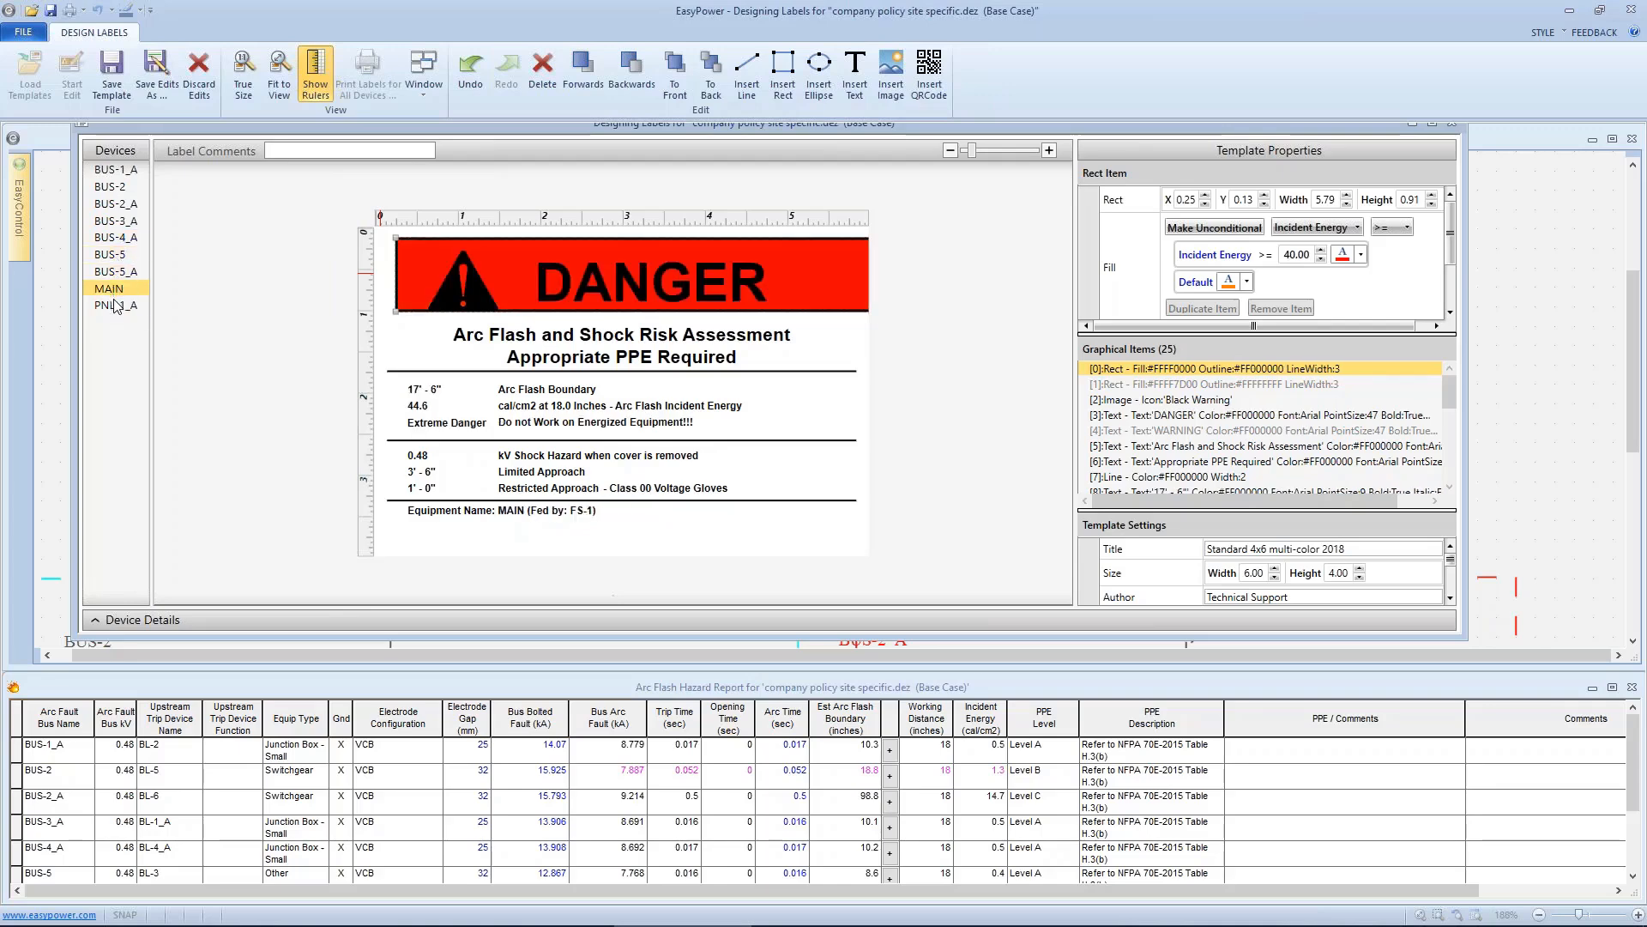
pyautogui.click(572, 285)
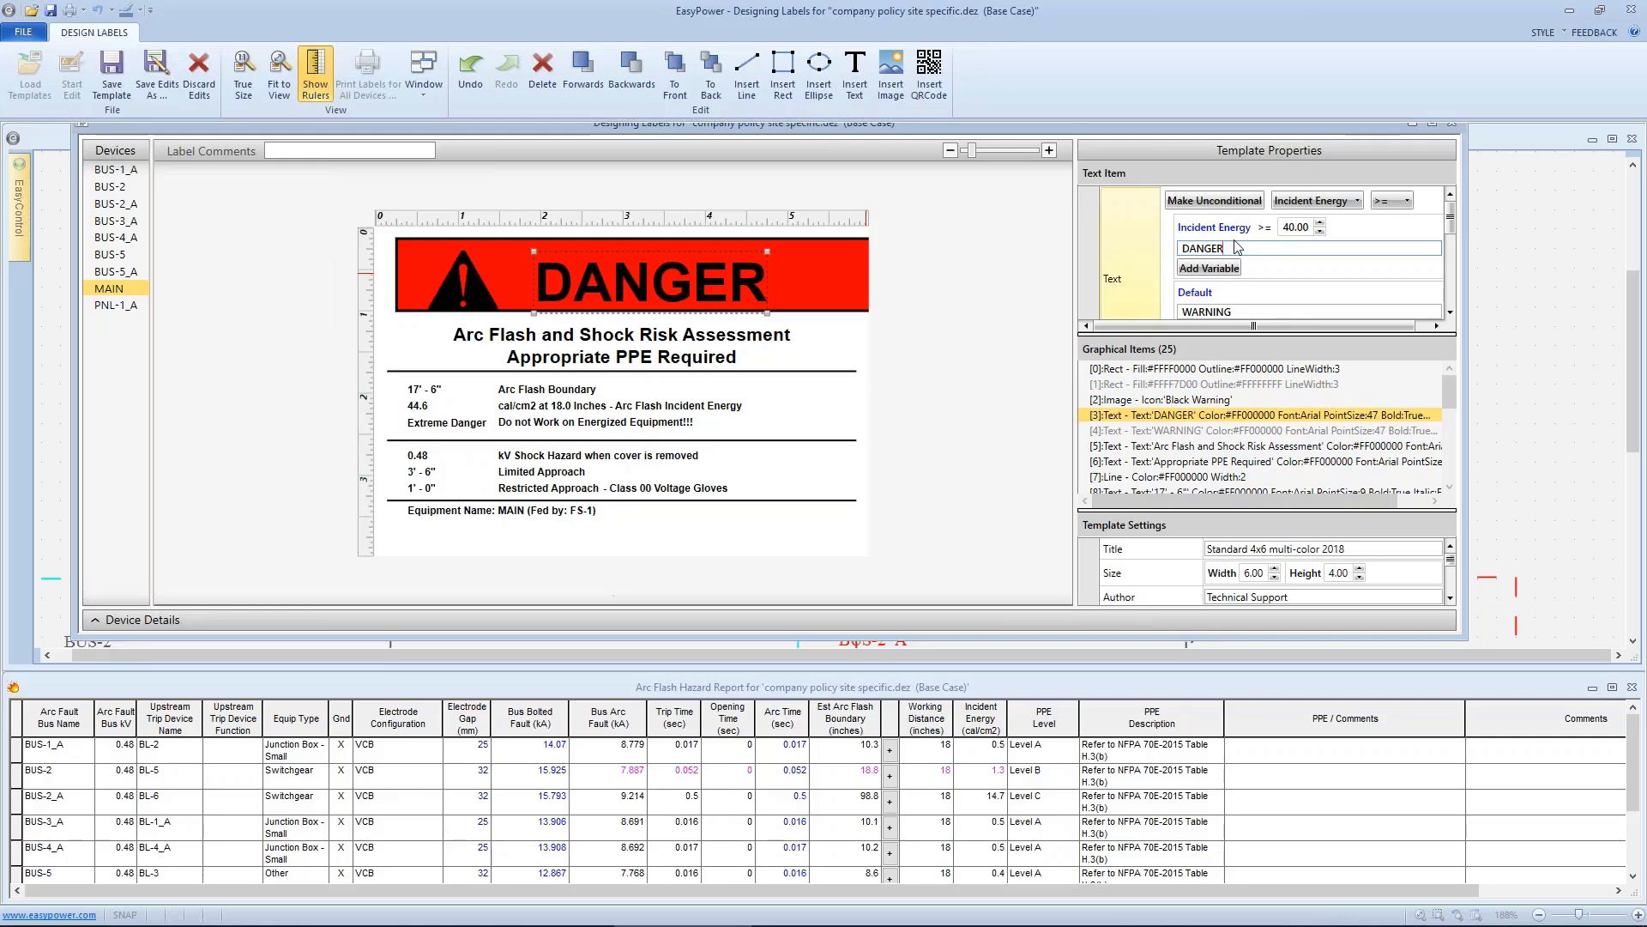
pyautogui.write('!')
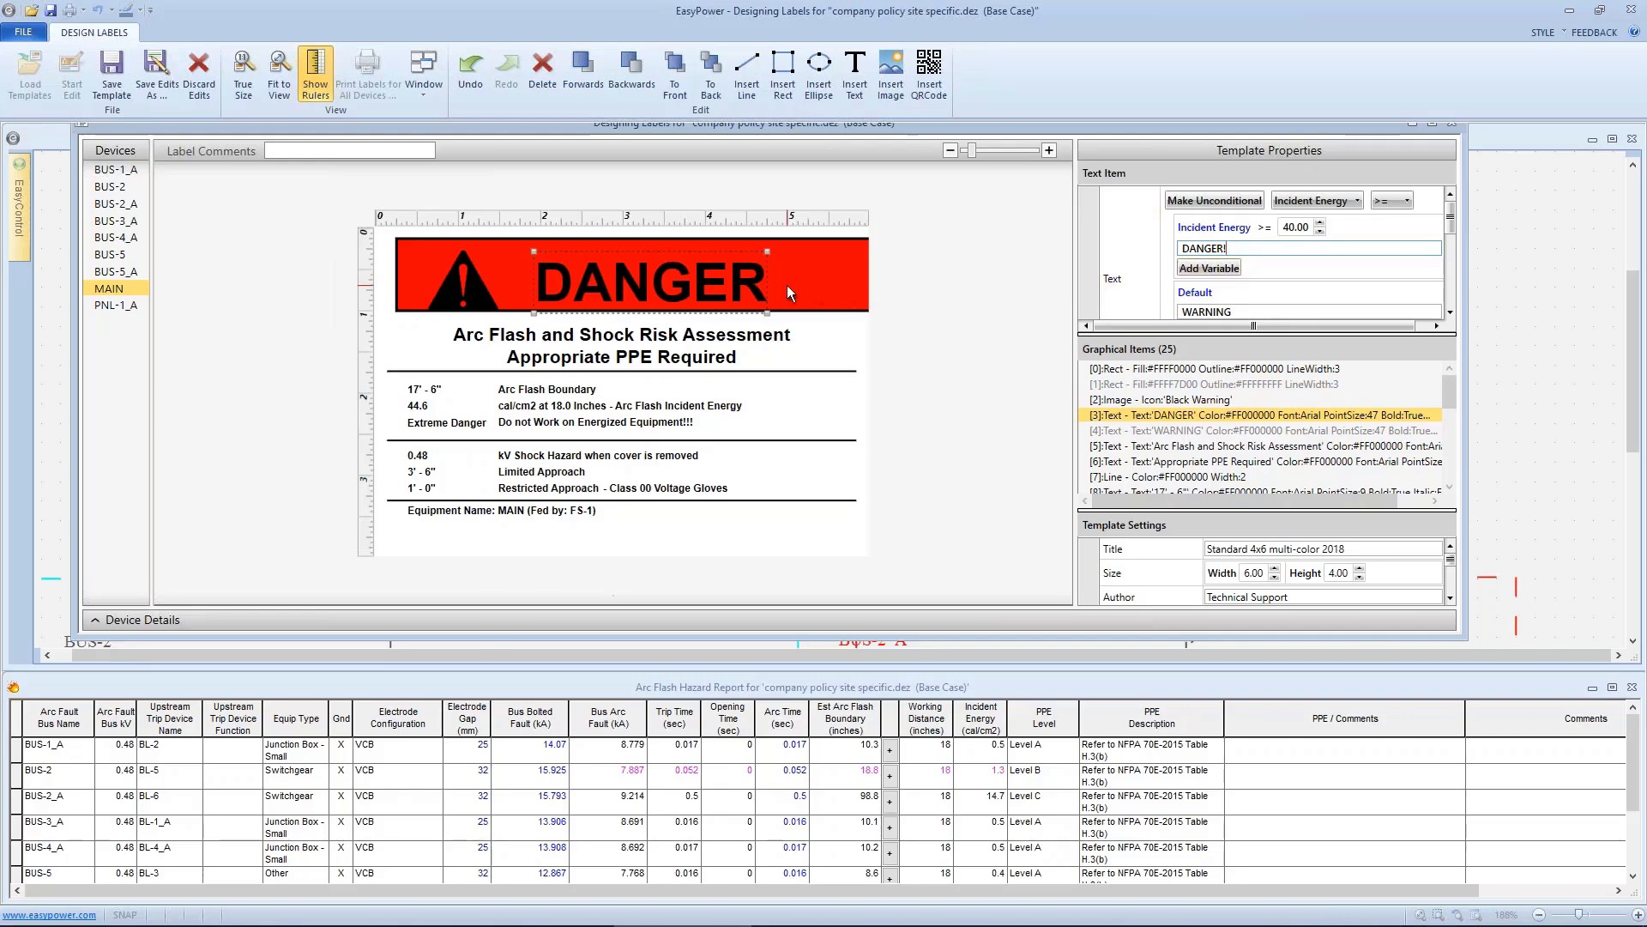
# Compare the header on the labels of PNL-1_A, MAIN and the other buses, and inspect the PPE level text on BUS-2_A.
pyautogui.click(115, 307)
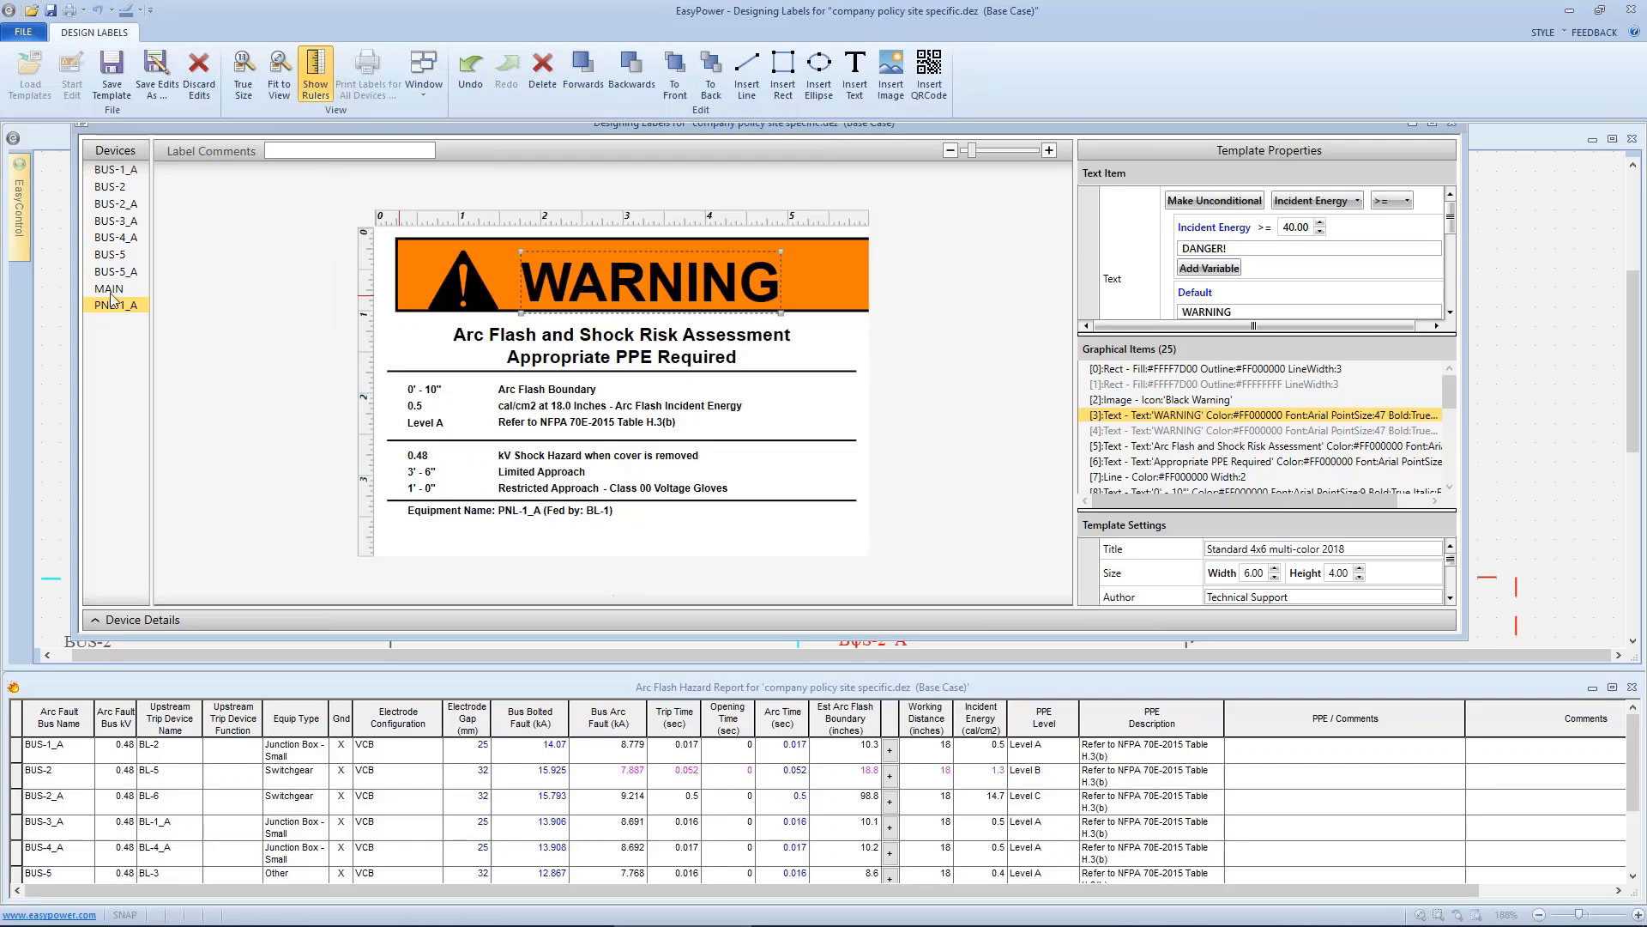
pyautogui.click(112, 292)
pyautogui.click(118, 273)
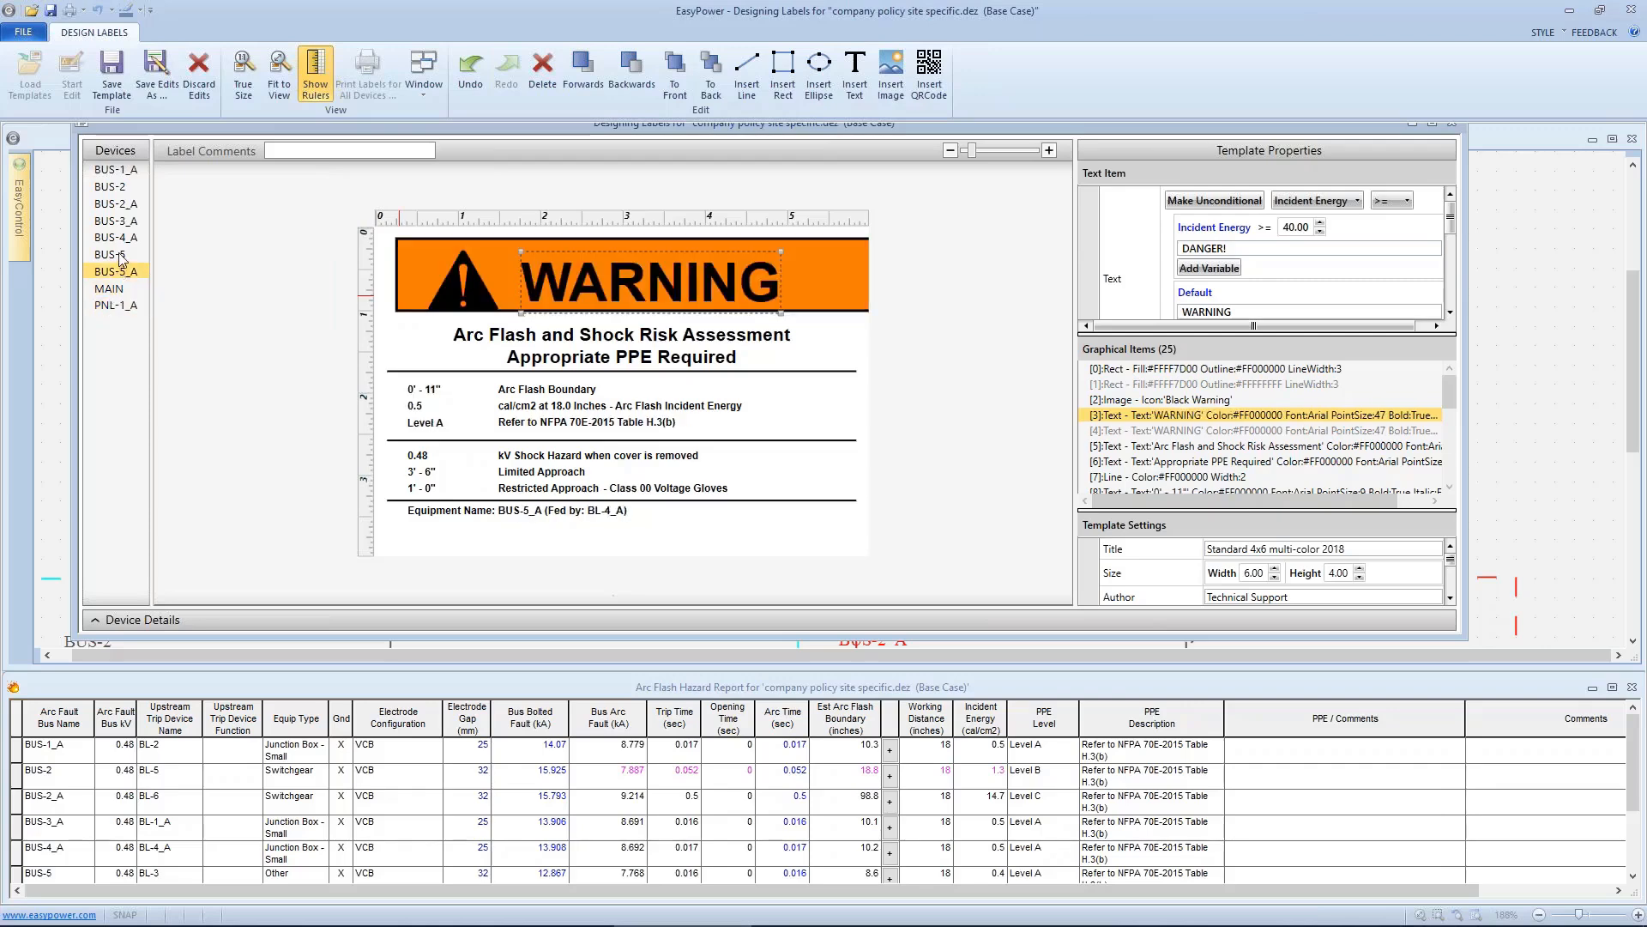
pyautogui.click(120, 256)
pyautogui.click(122, 223)
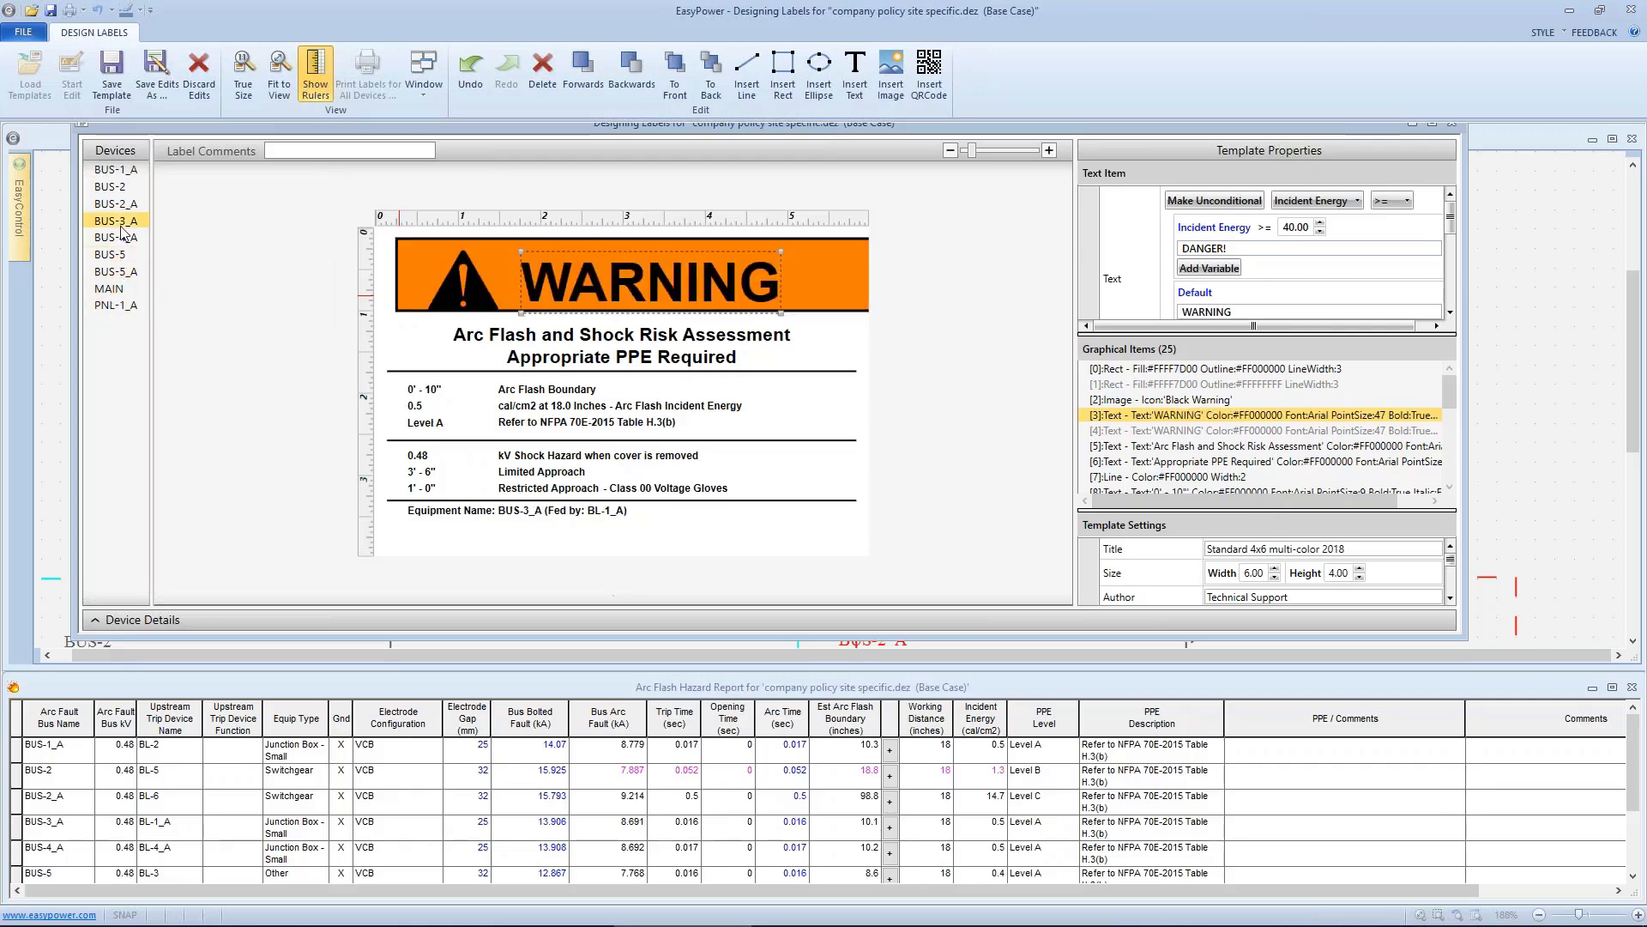
pyautogui.click(118, 290)
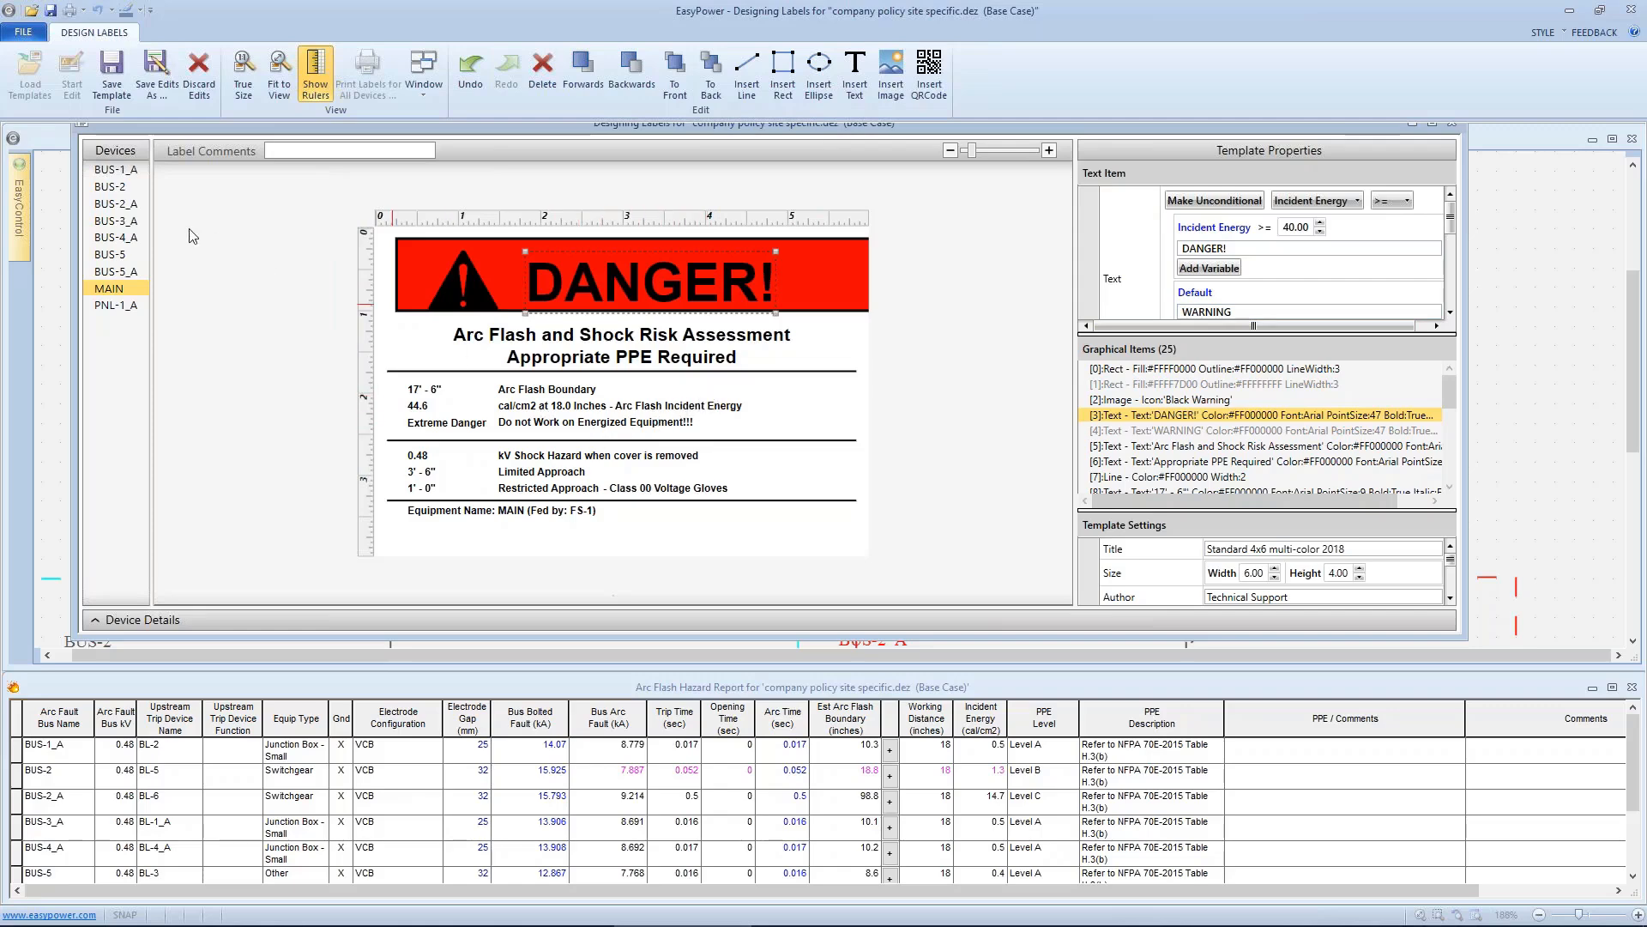
pyautogui.click(120, 204)
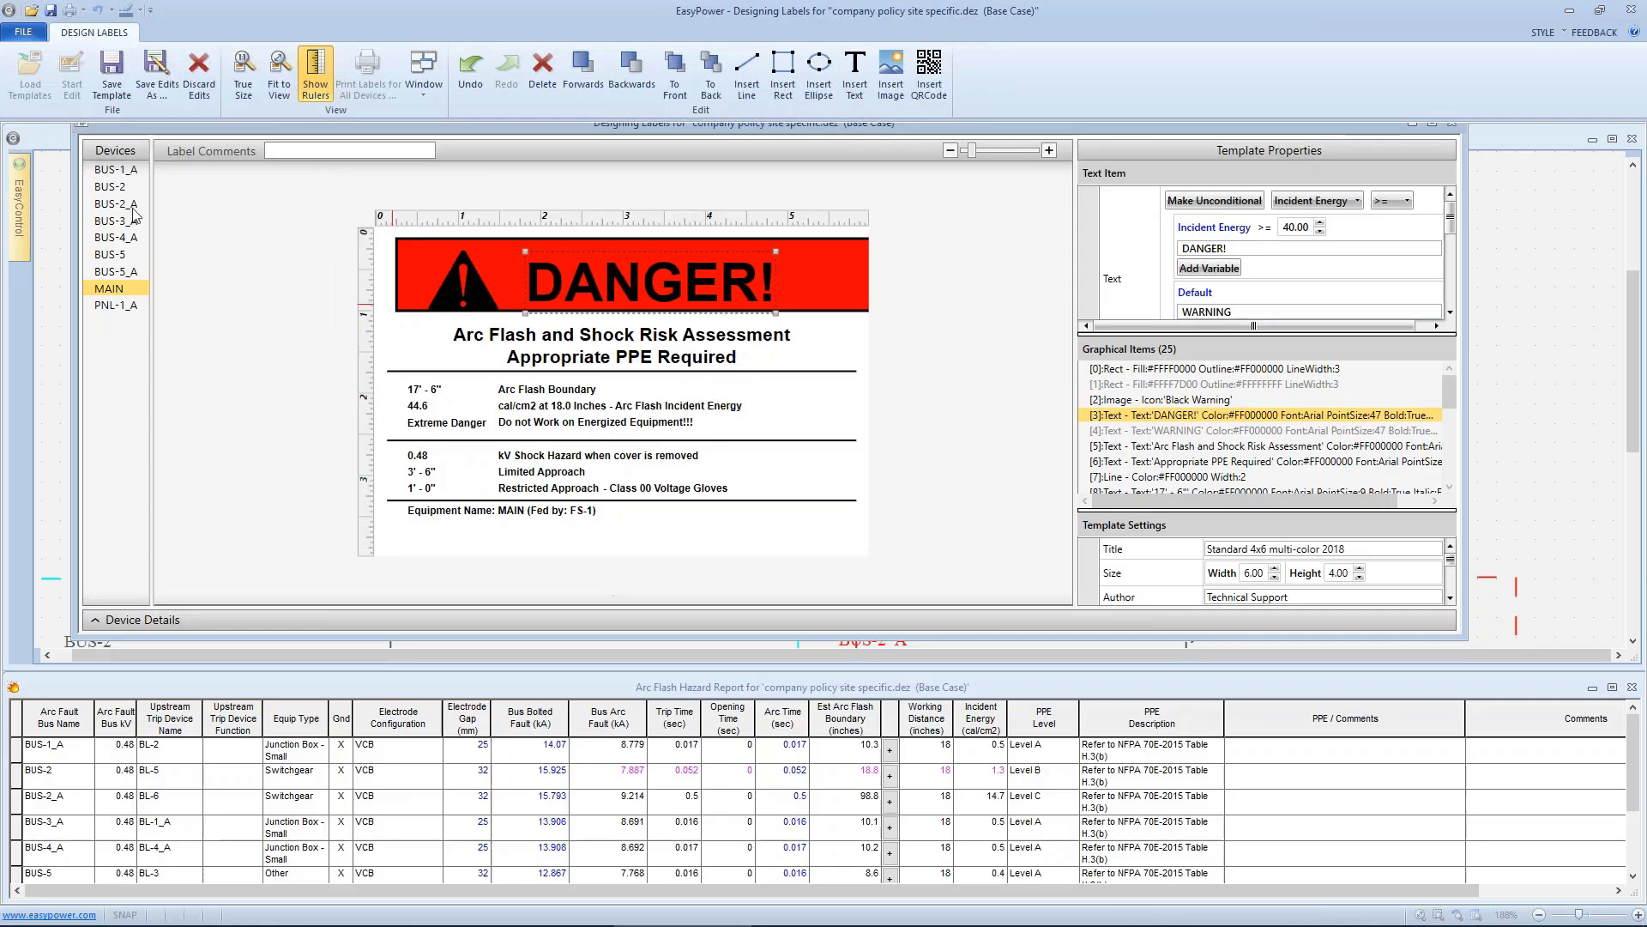
pyautogui.click(433, 426)
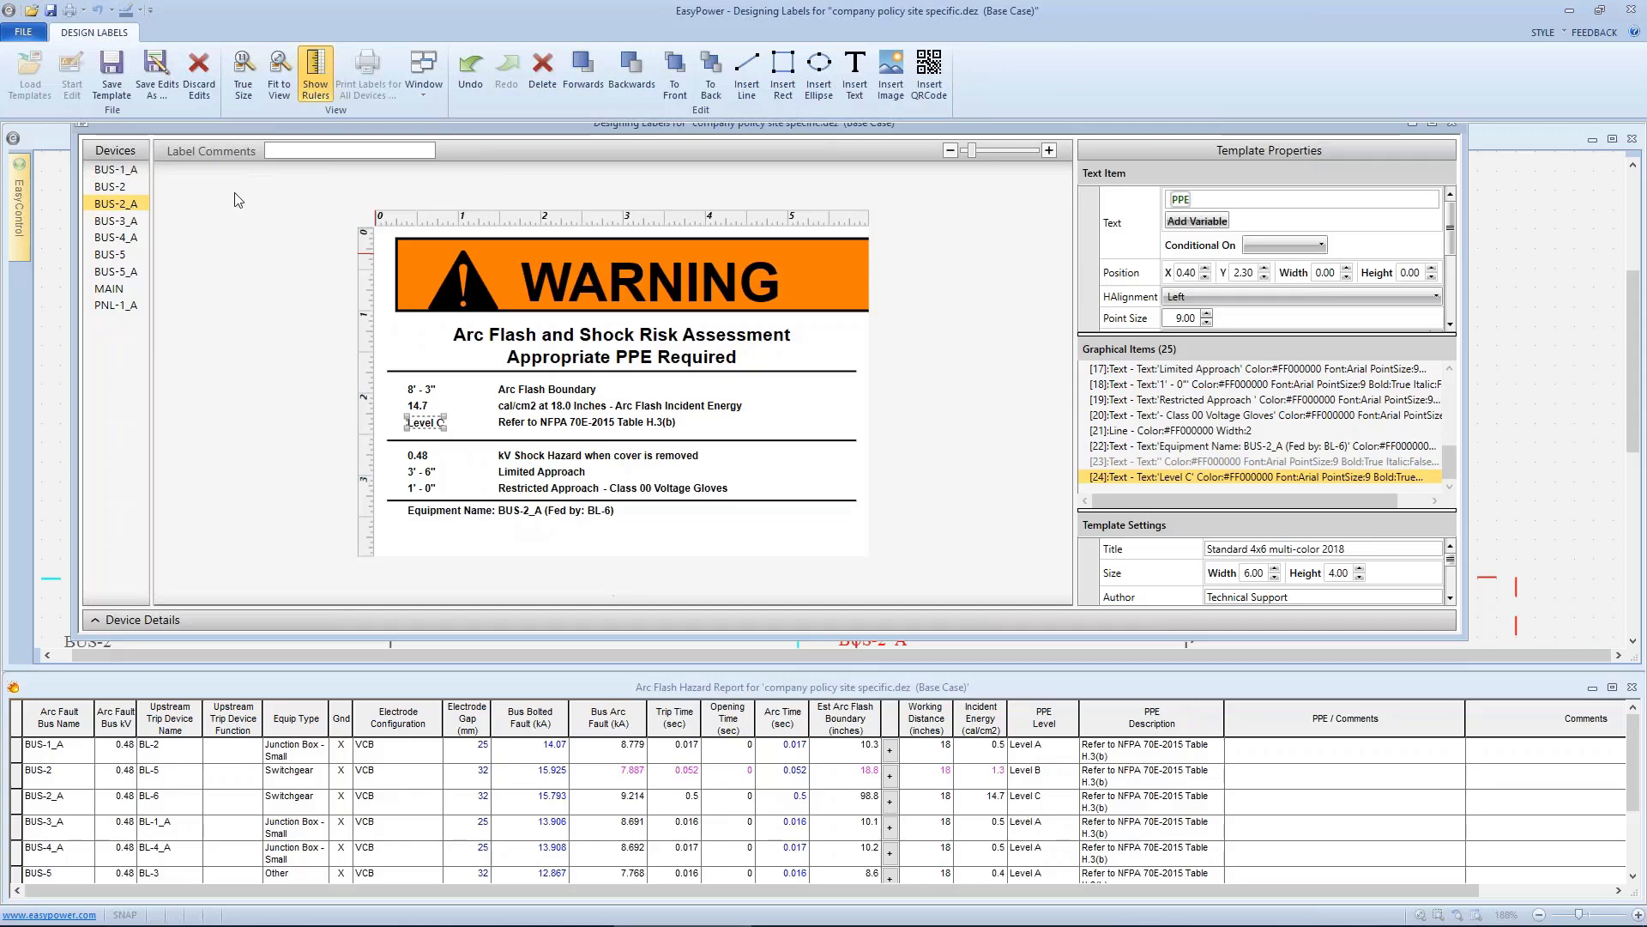
# Exit EasyPower without saving company policy site specific.dez and bring the program up again.
pyautogui.click(23, 32)
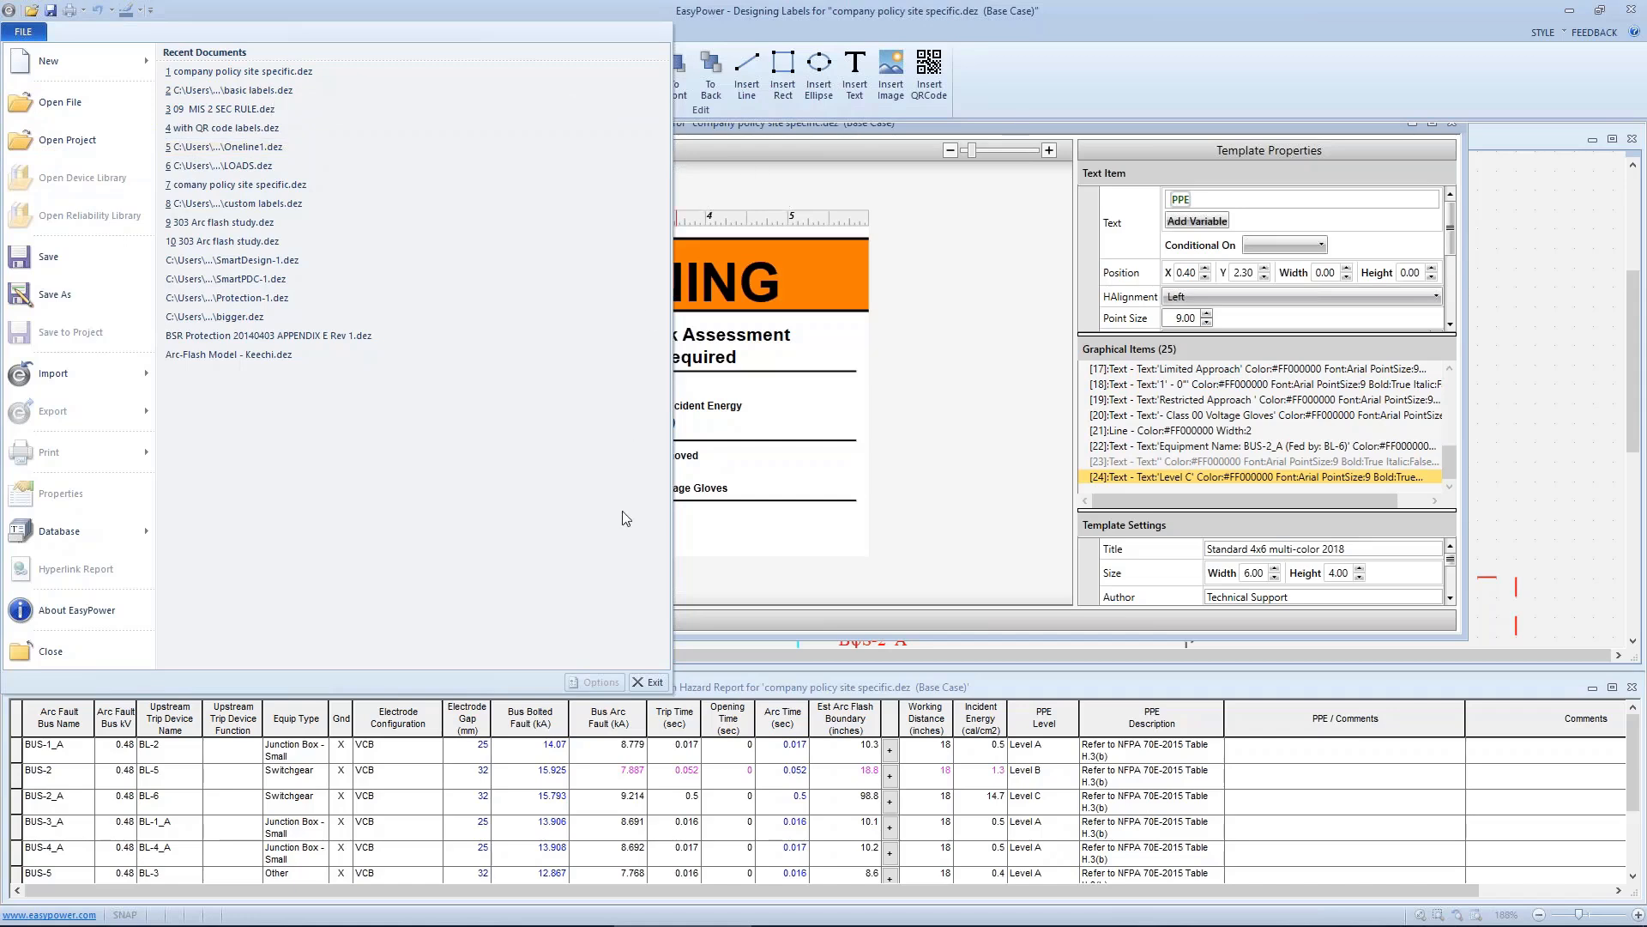
pyautogui.click(649, 681)
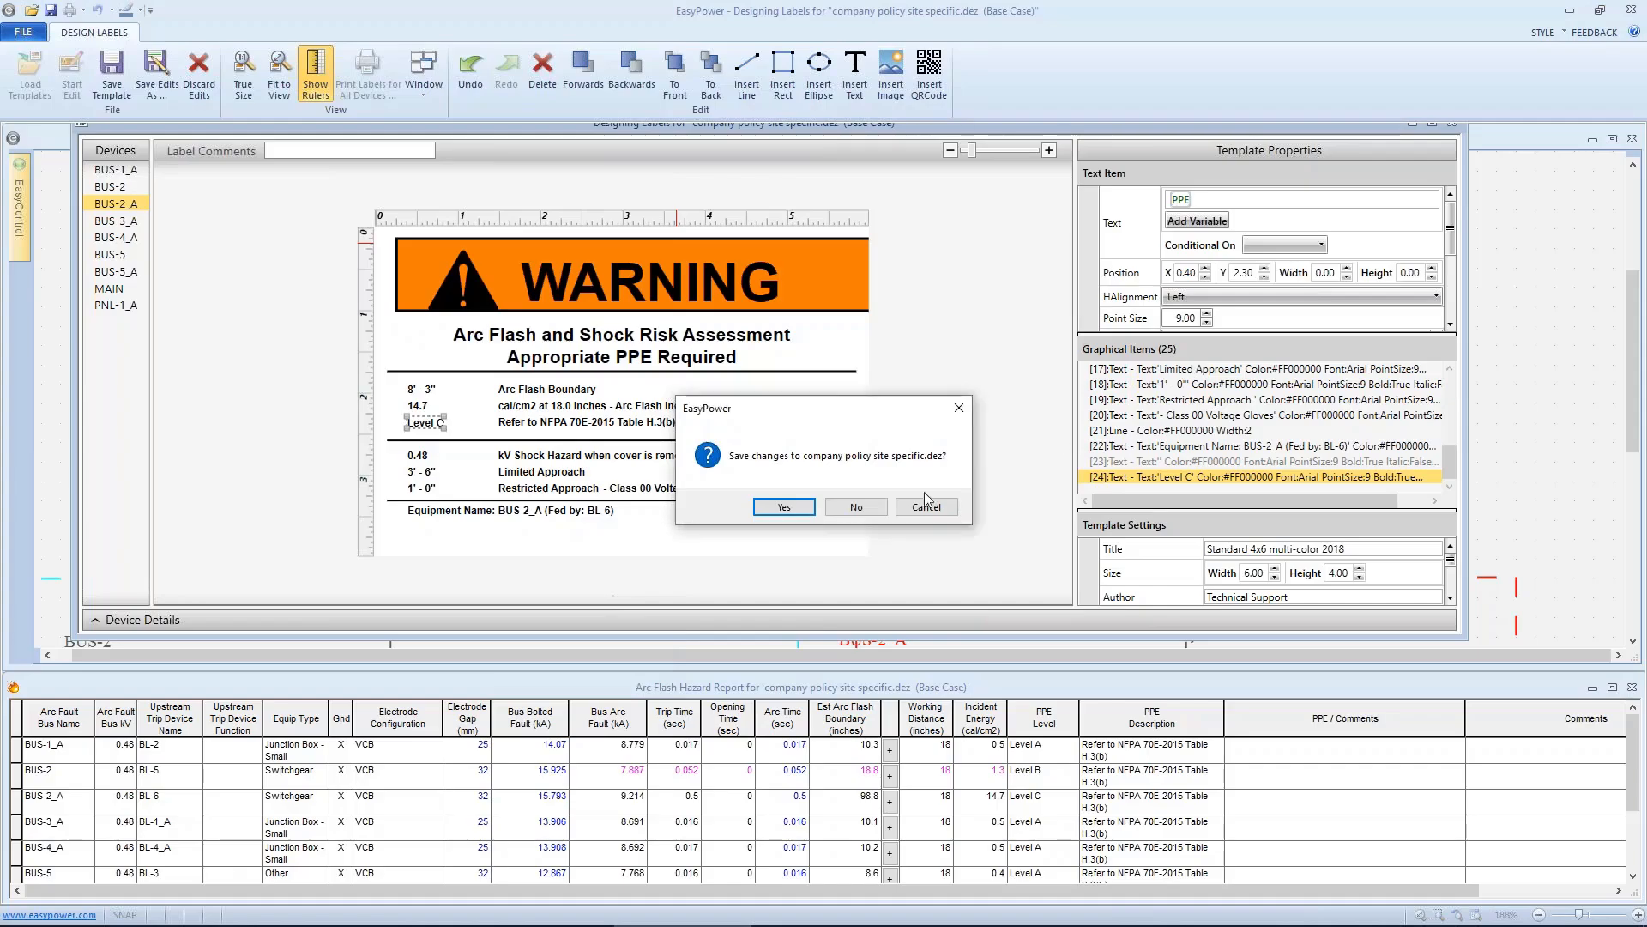
pyautogui.click(884, 507)
pyautogui.moveTo(686, 922)
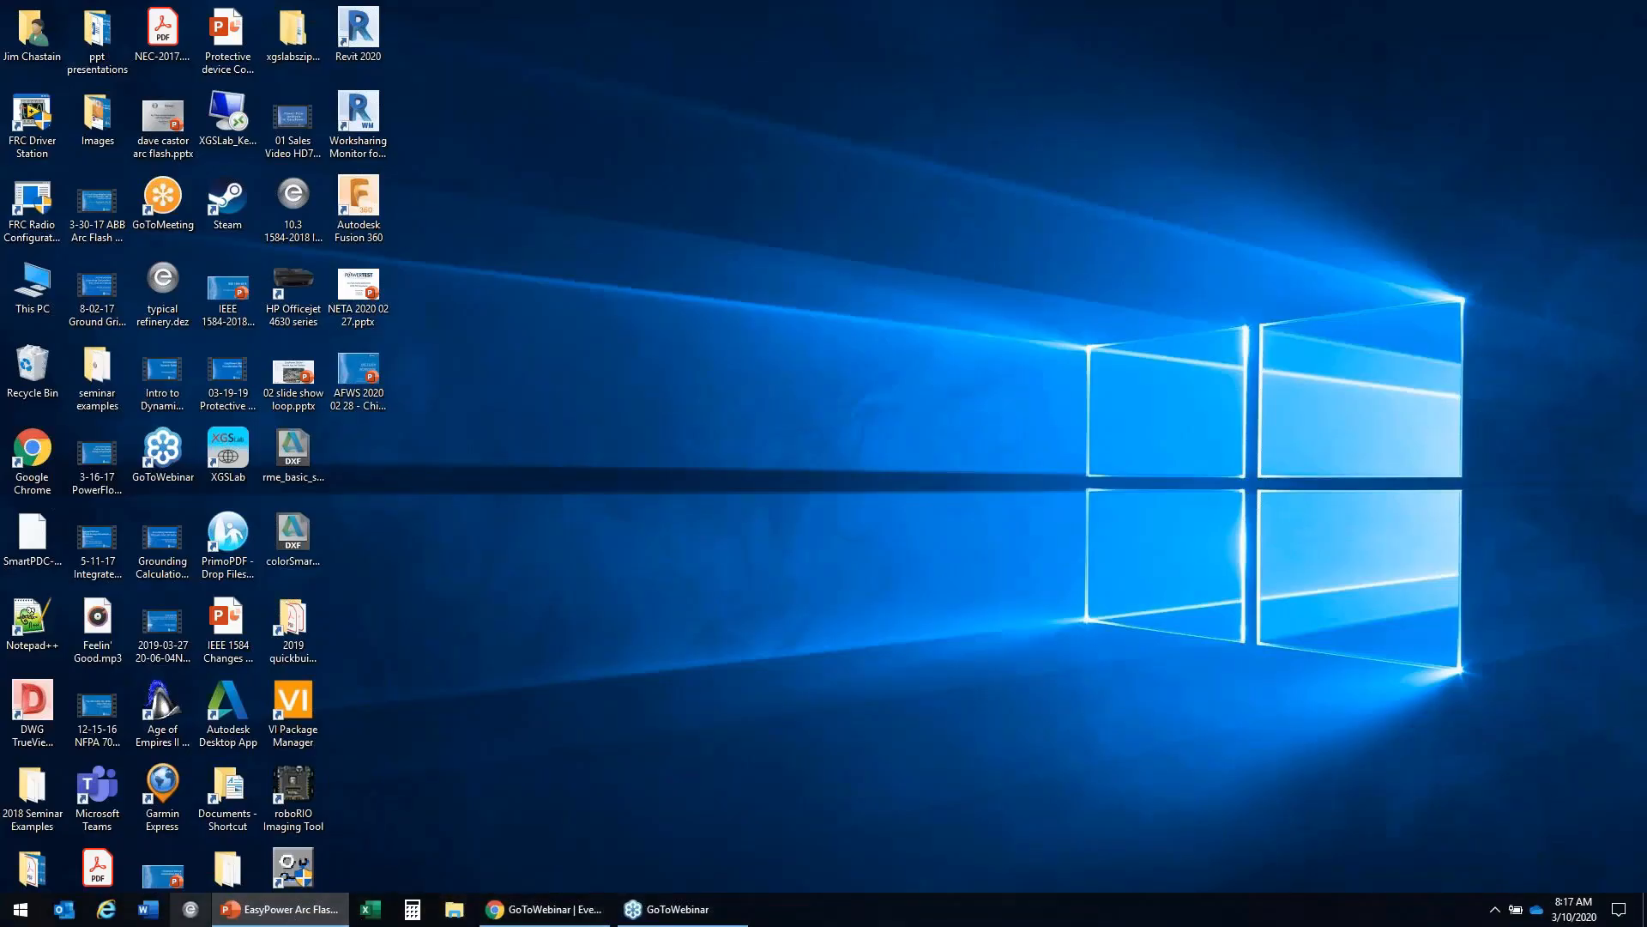
pyautogui.click(190, 908)
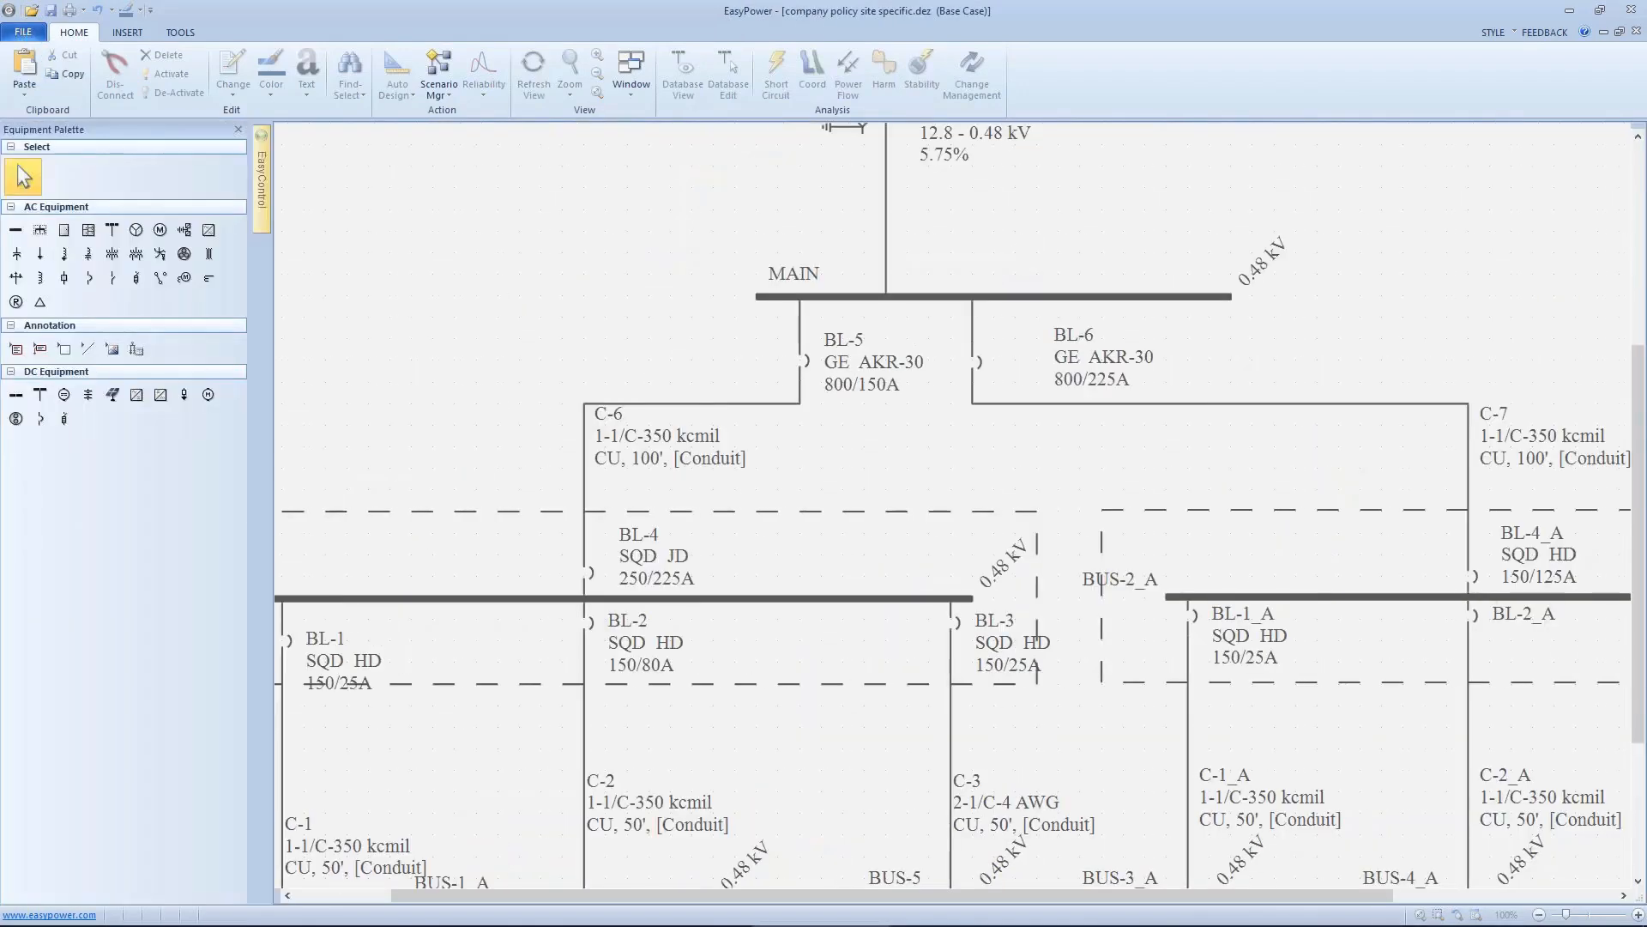
# Open the device library Stdlib.mdb.
pyautogui.click(31, 38)
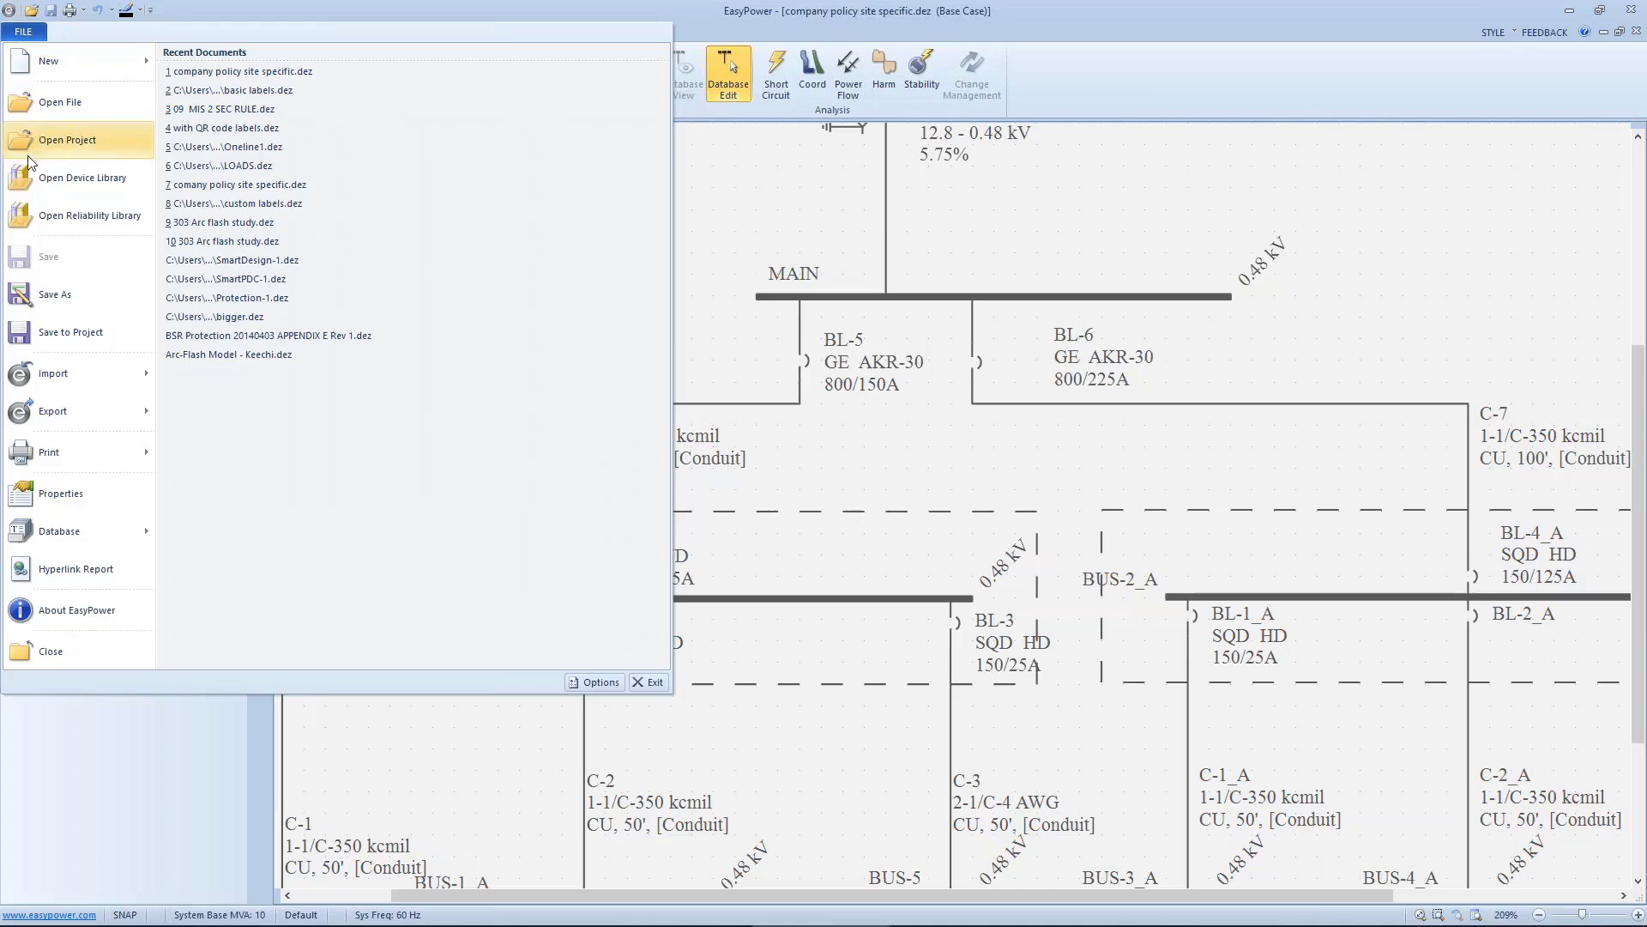
pyautogui.click(30, 182)
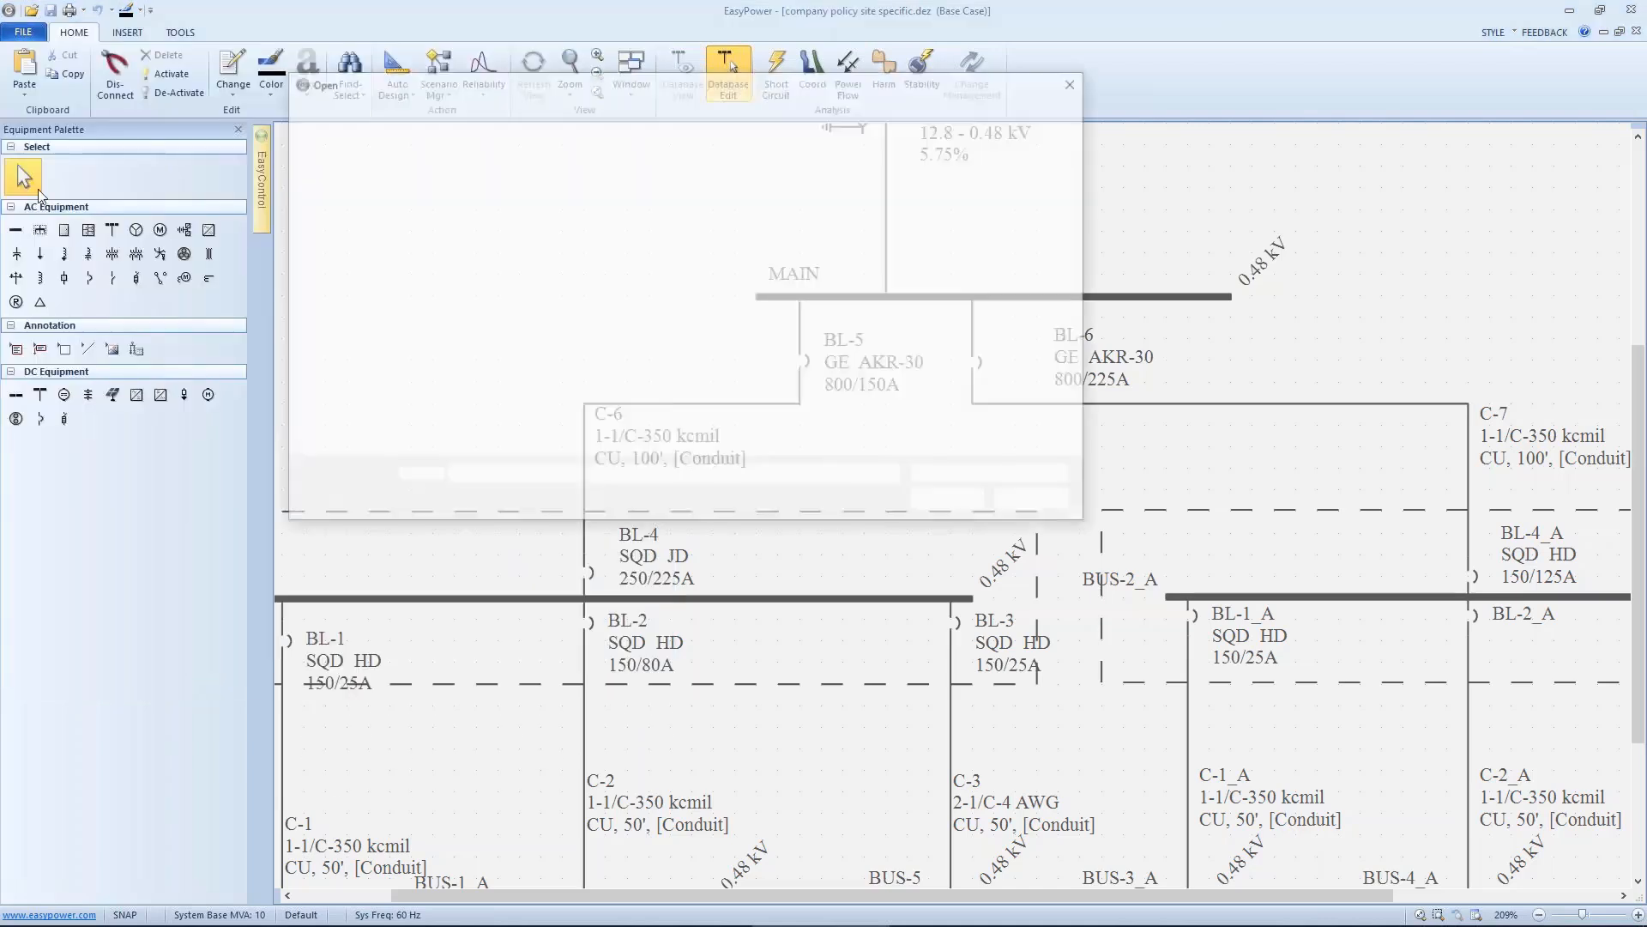
pyautogui.click(477, 223)
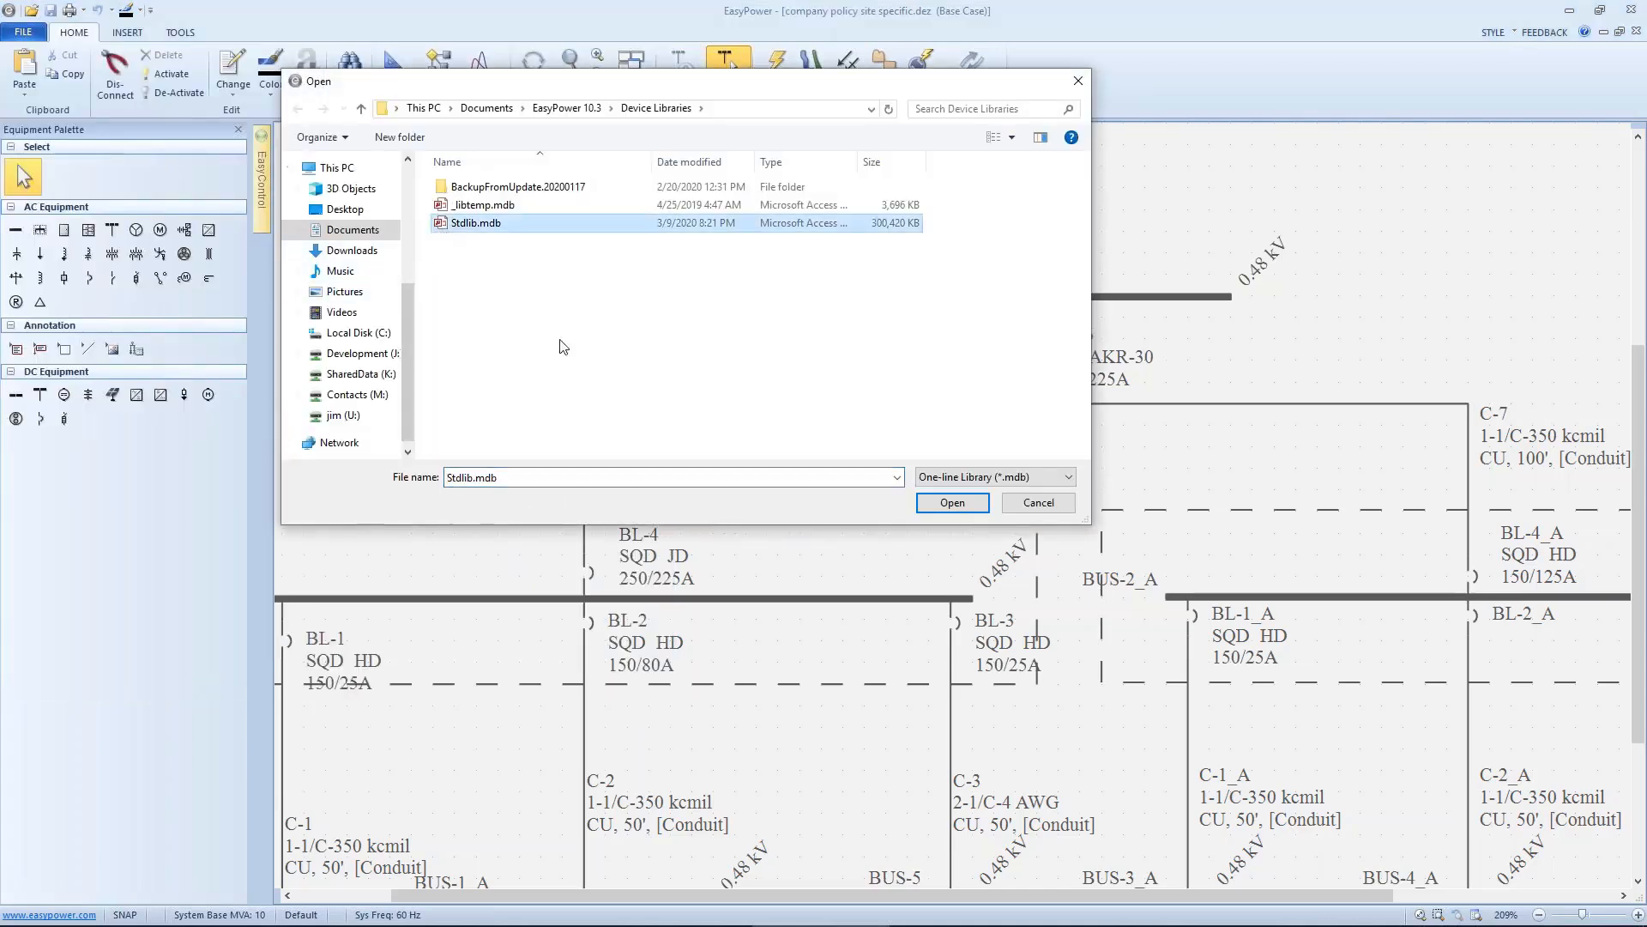
pyautogui.click(951, 502)
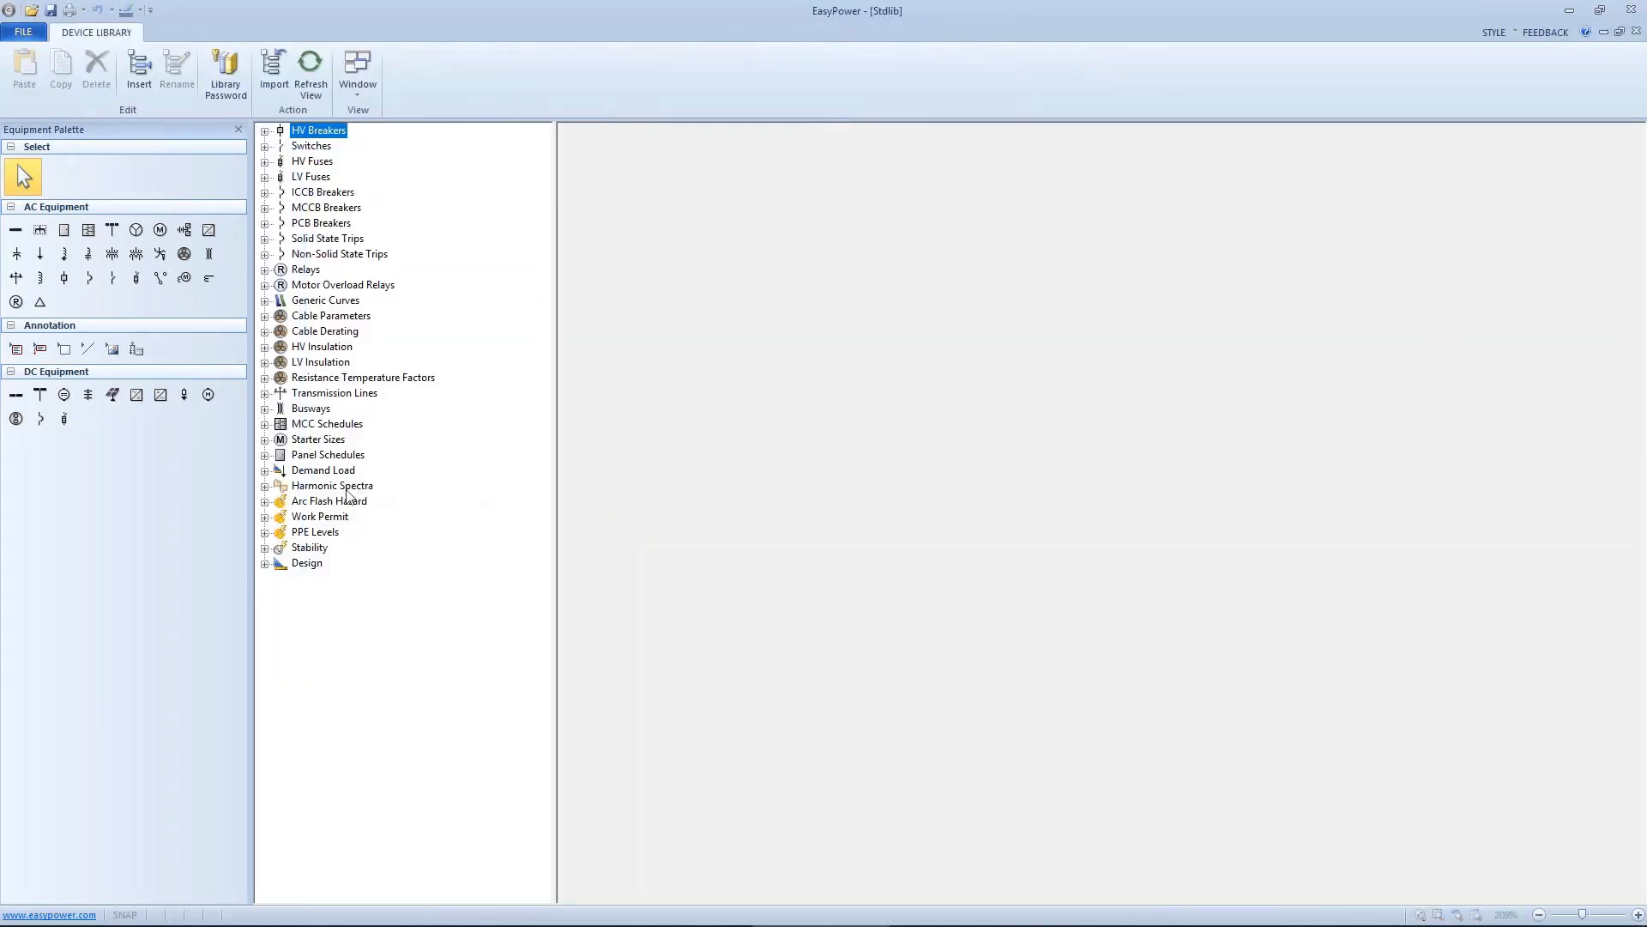
# In the NFPA 70E 2018 130.5(G) PPE levels, change the Level C description to "Refer to company safety manual".
pyautogui.click(265, 533)
pyautogui.click(320, 549)
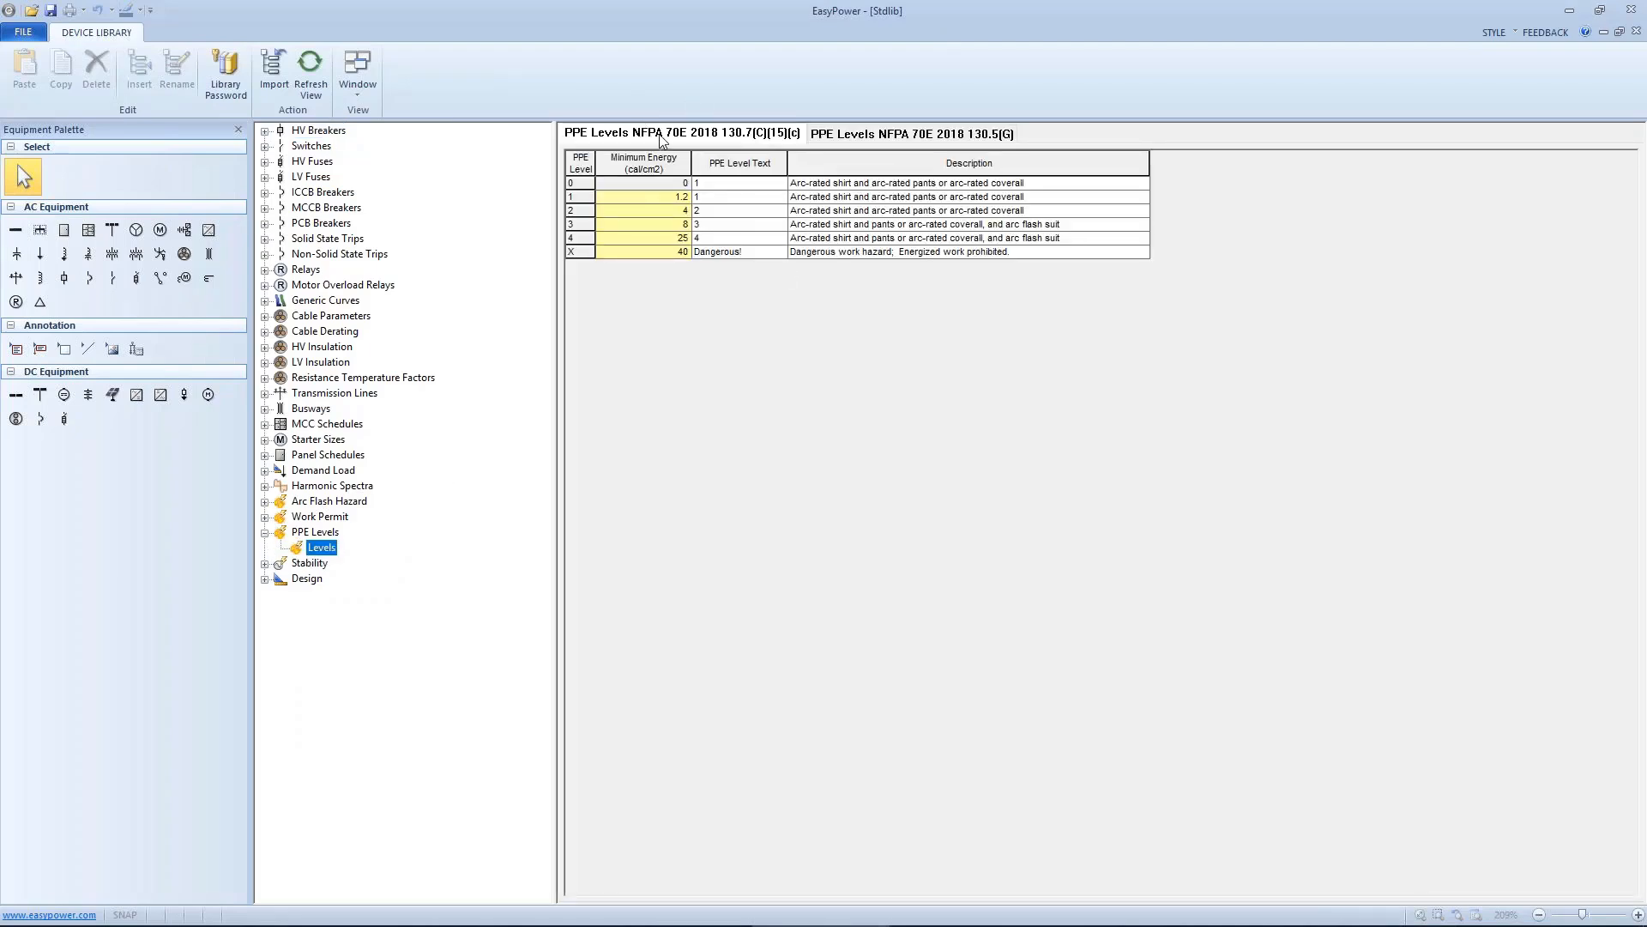
pyautogui.click(874, 137)
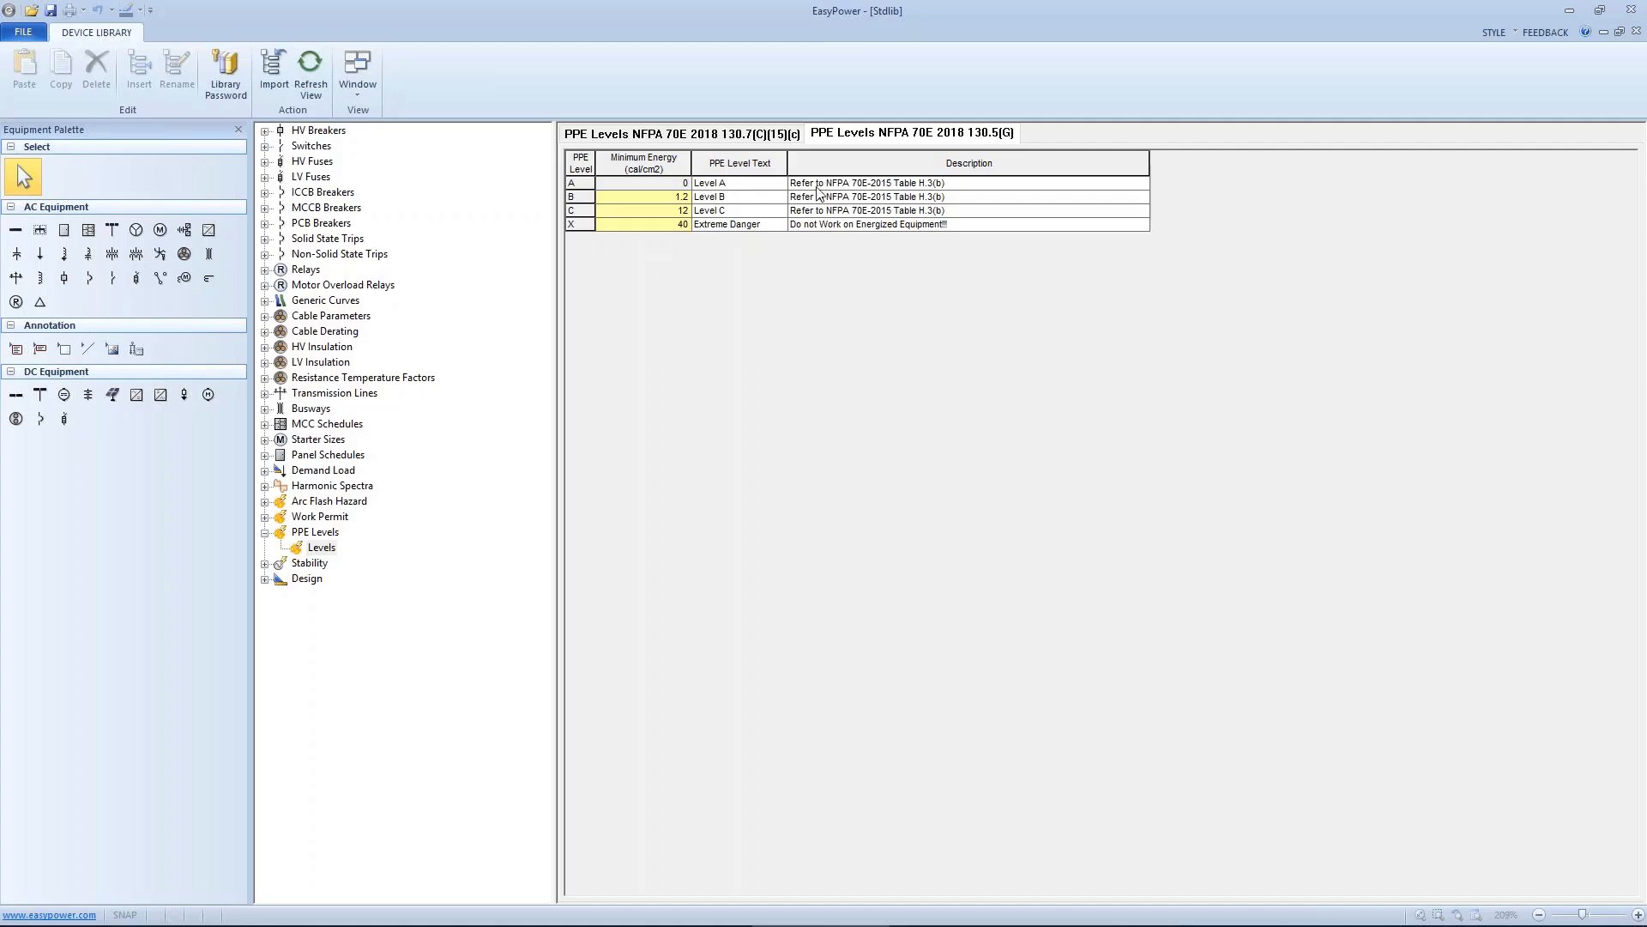
pyautogui.click(869, 210)
pyautogui.moveTo(945, 210); pyautogui.dragTo(790, 214)
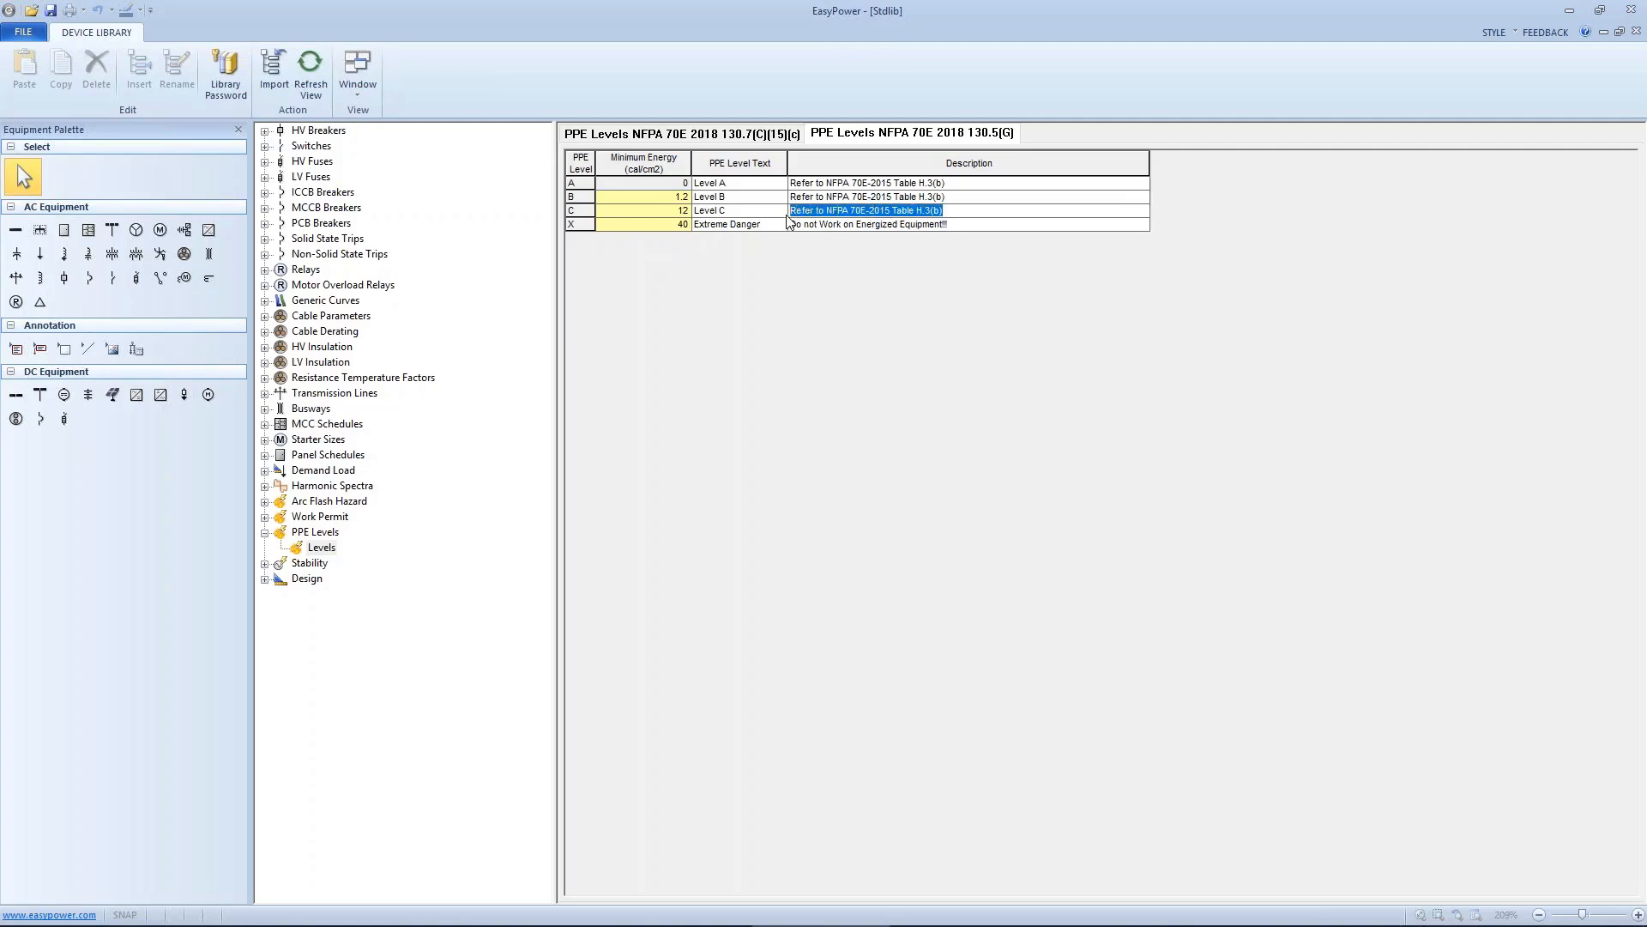
pyautogui.write('Refer to company safety manual')
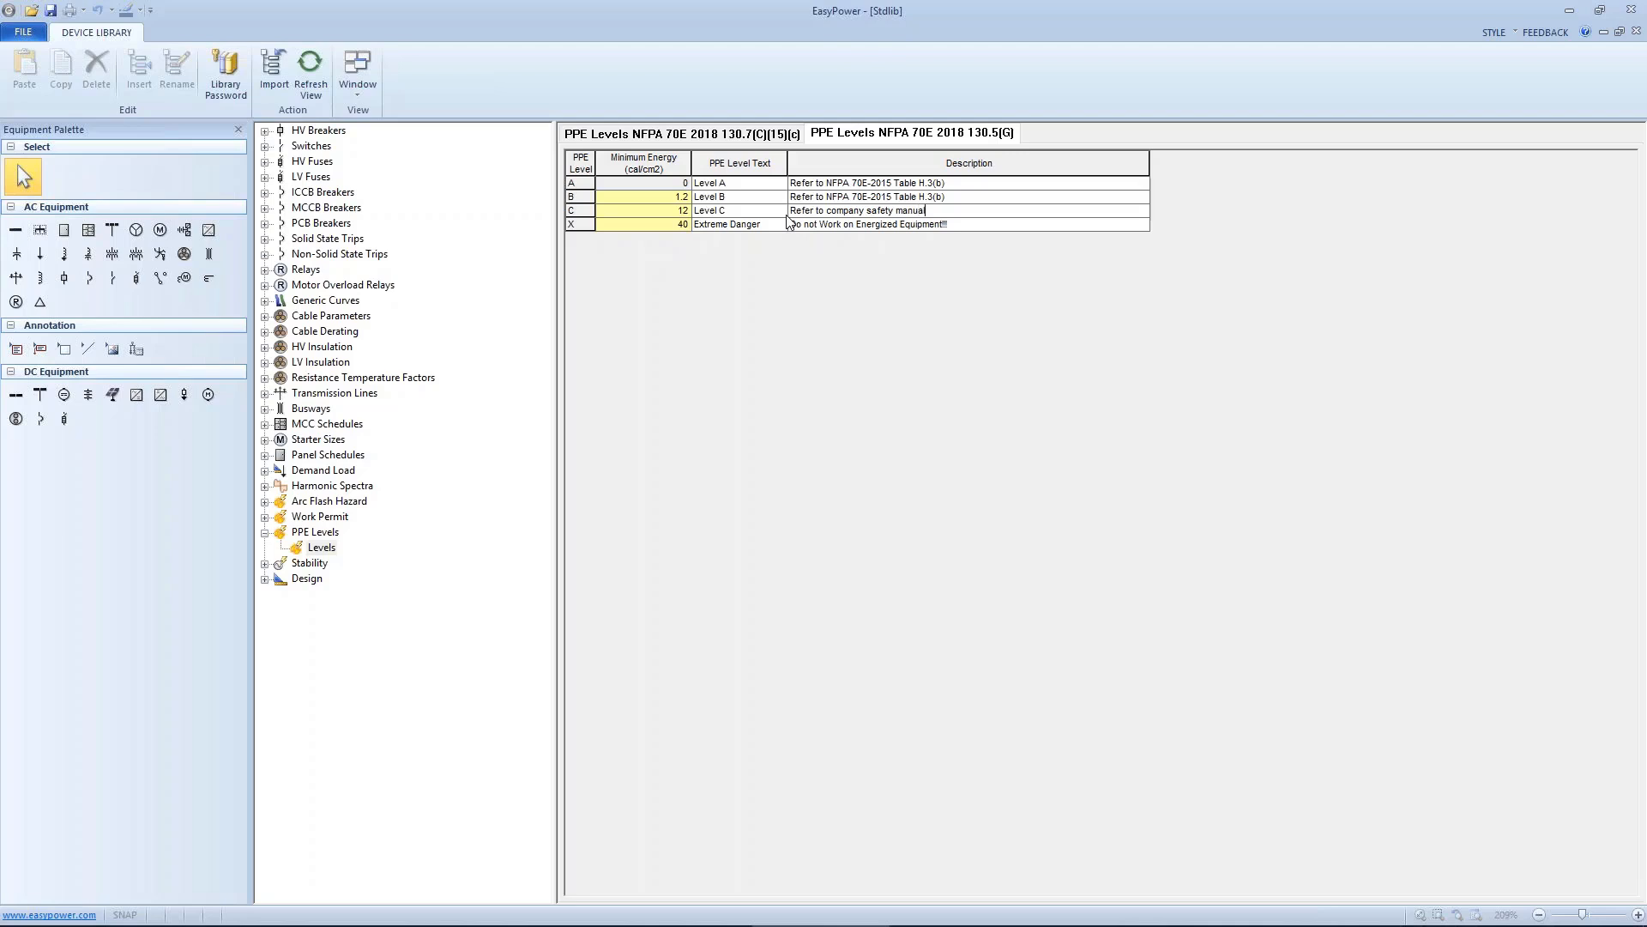
# Commit the edited Level C description and close the device library.
pyautogui.click(778, 227)
pyautogui.click(12, 34)
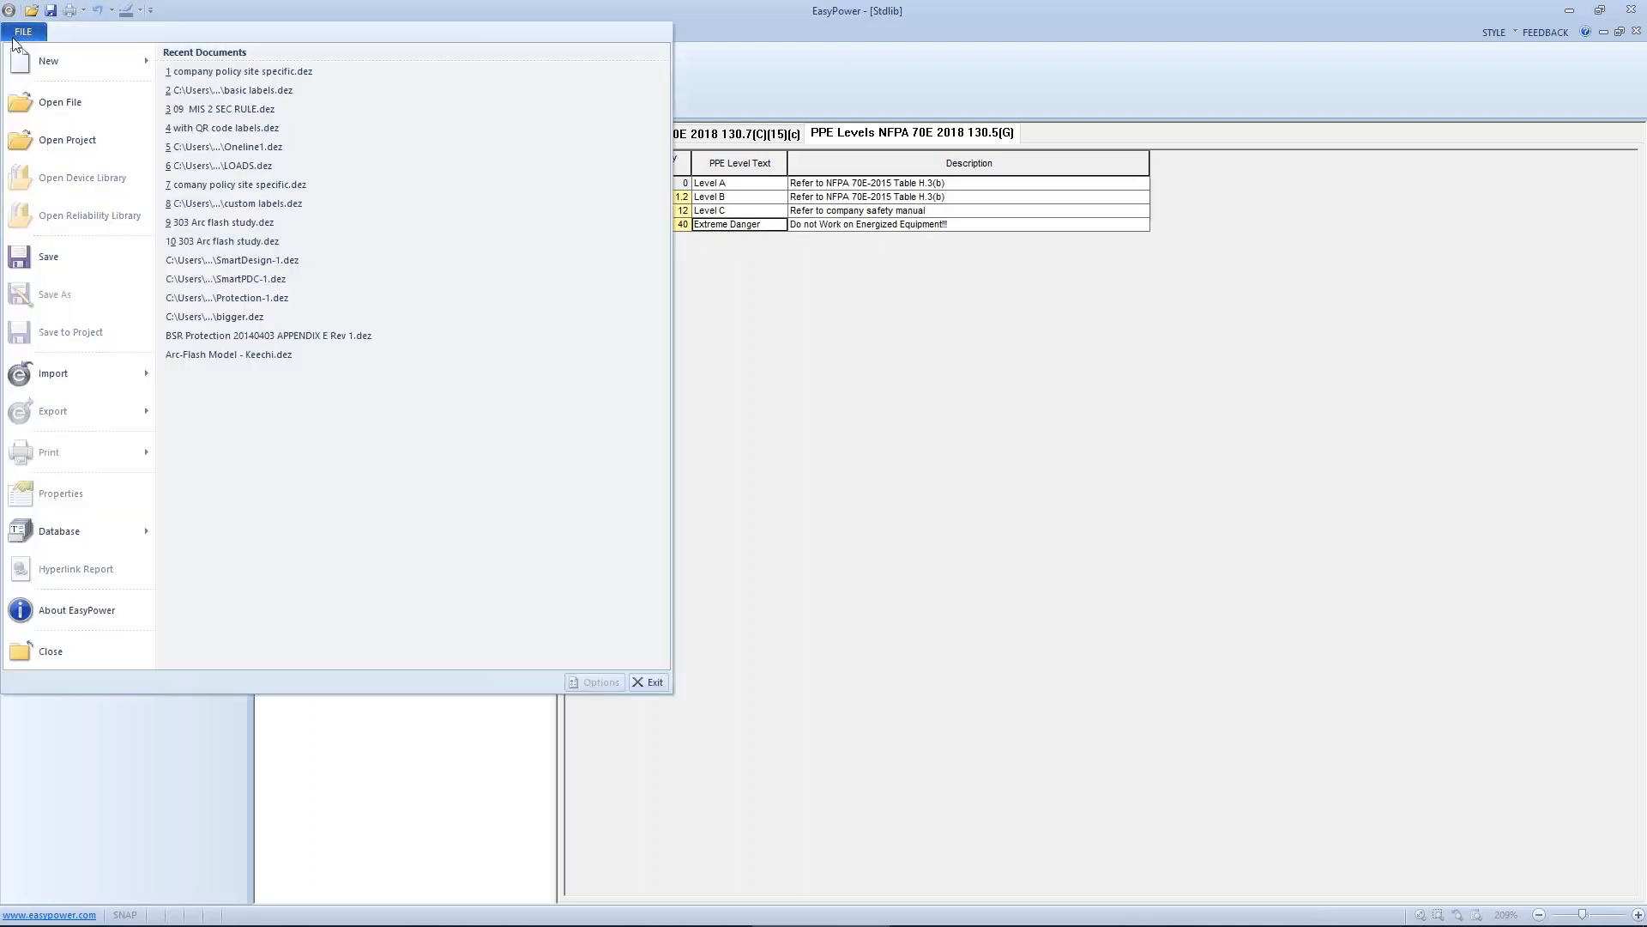
pyautogui.click(31, 642)
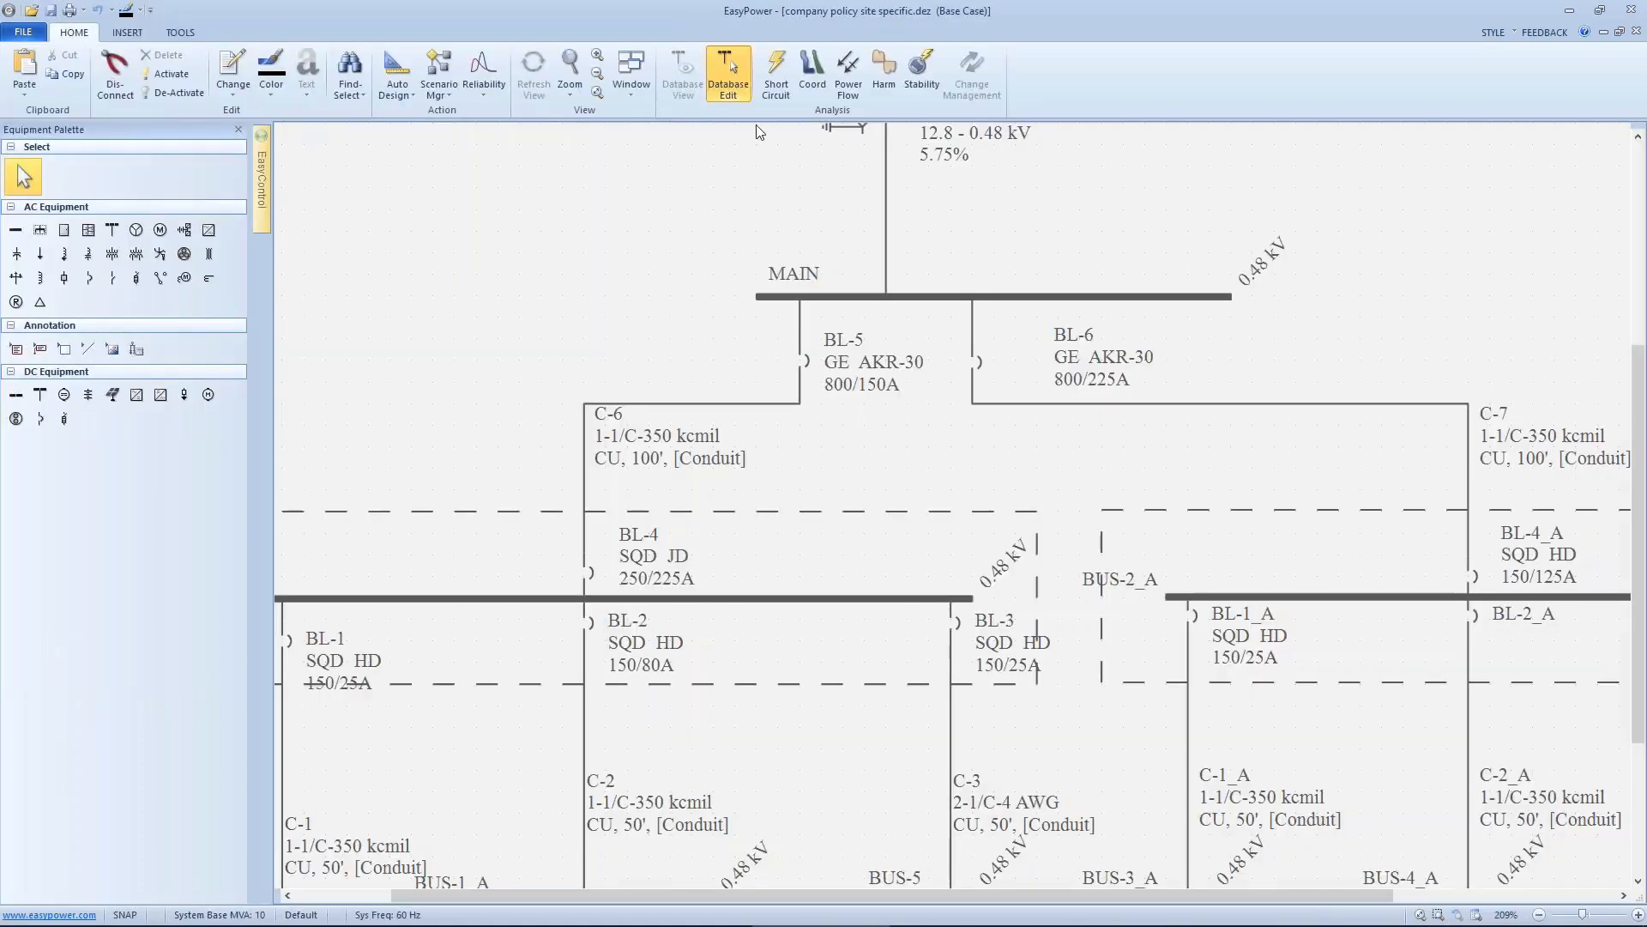
# Fault all buses in the short circuit analysis, arrange the arc flash report, and open the label print preview.
pyautogui.click(775, 73)
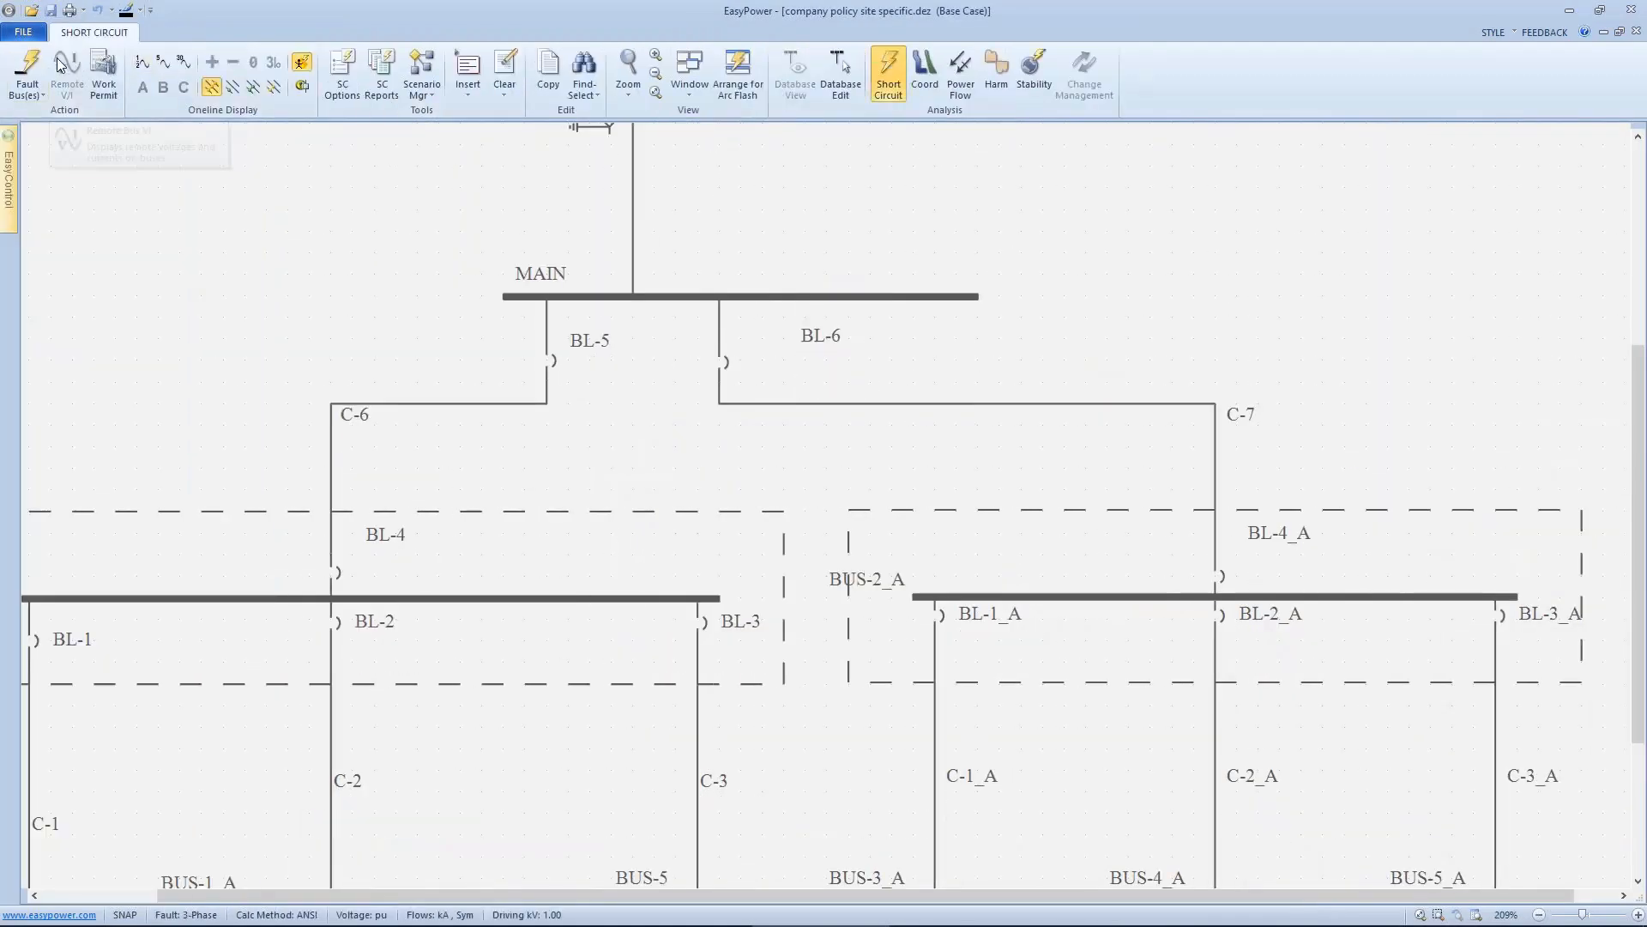
pyautogui.click(20, 64)
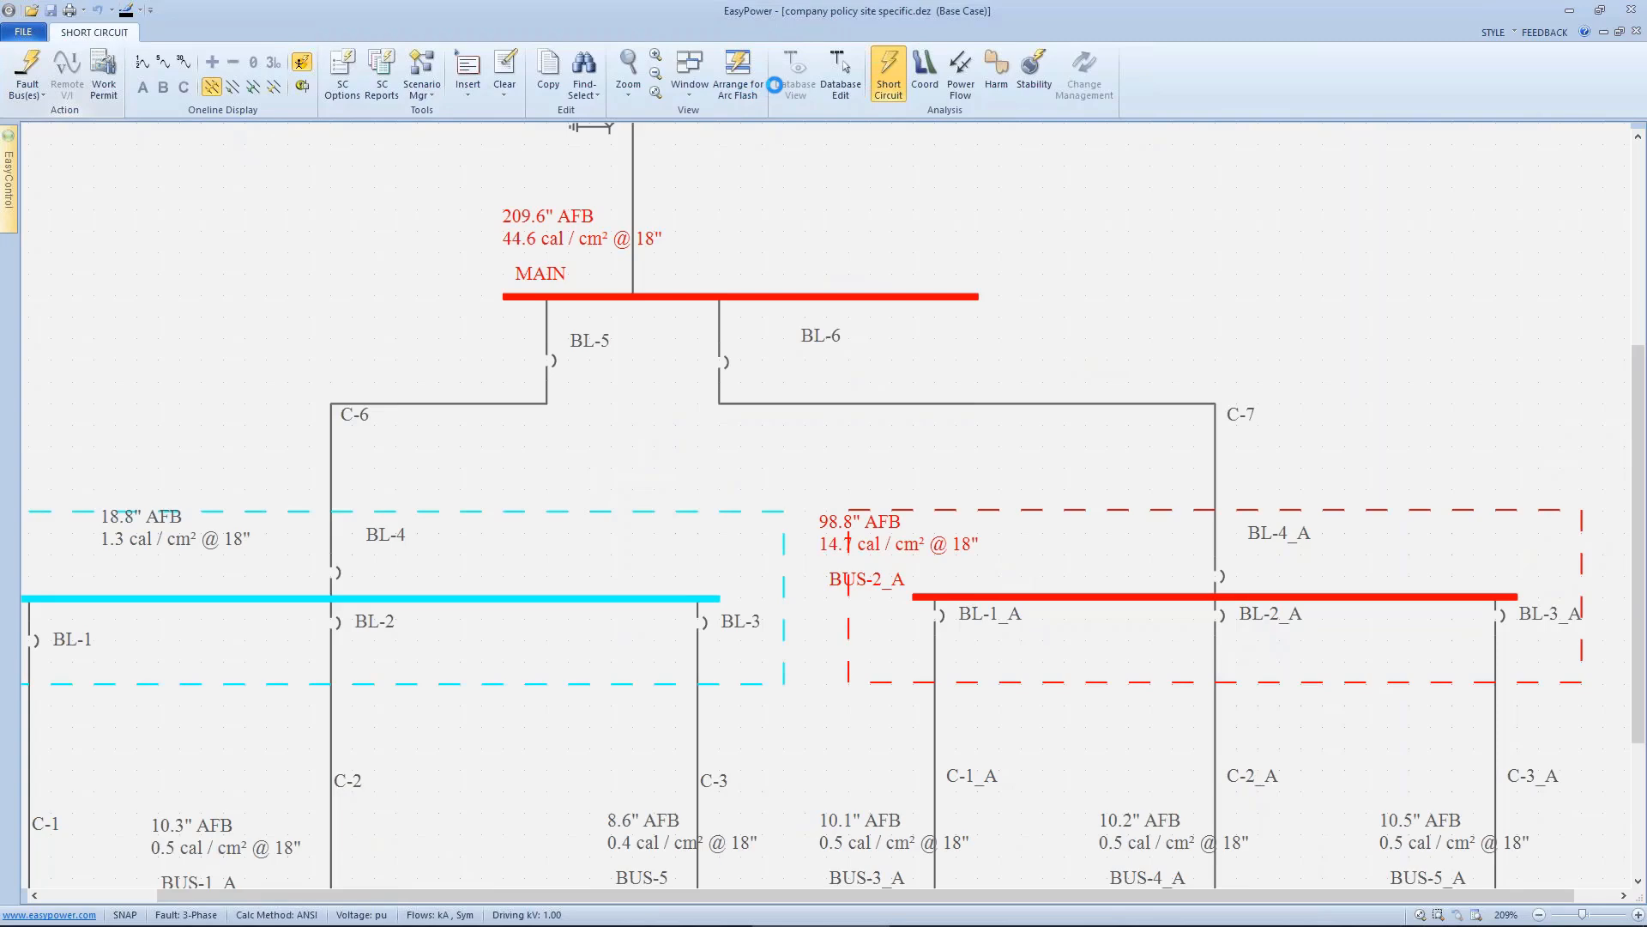
pyautogui.click(738, 73)
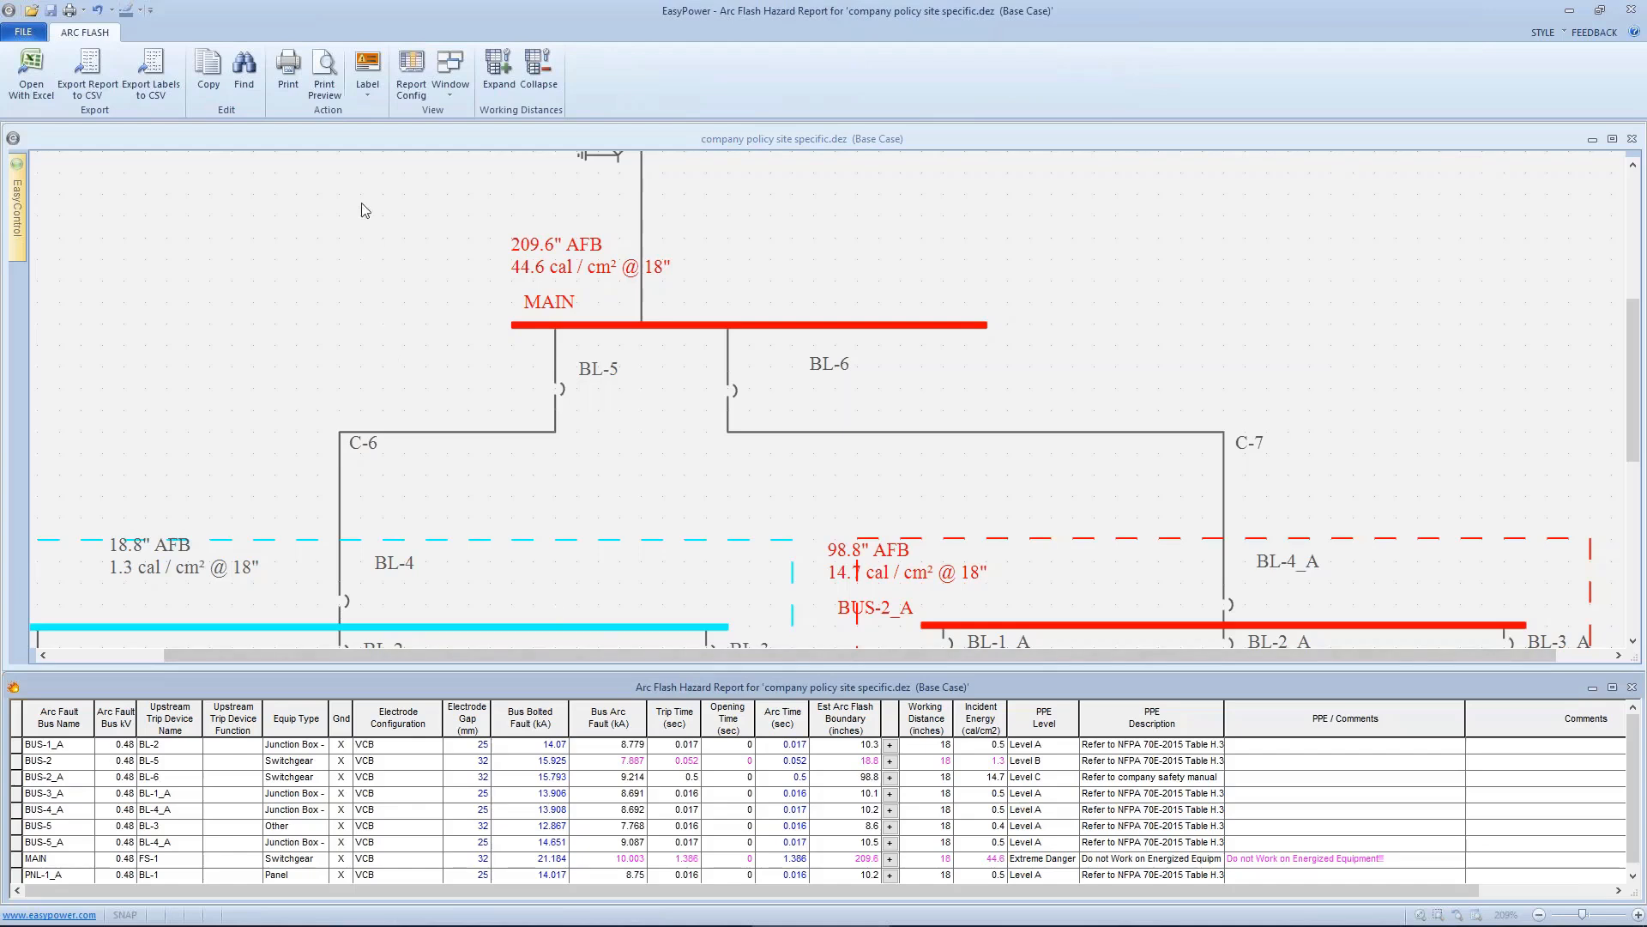
pyautogui.click(378, 85)
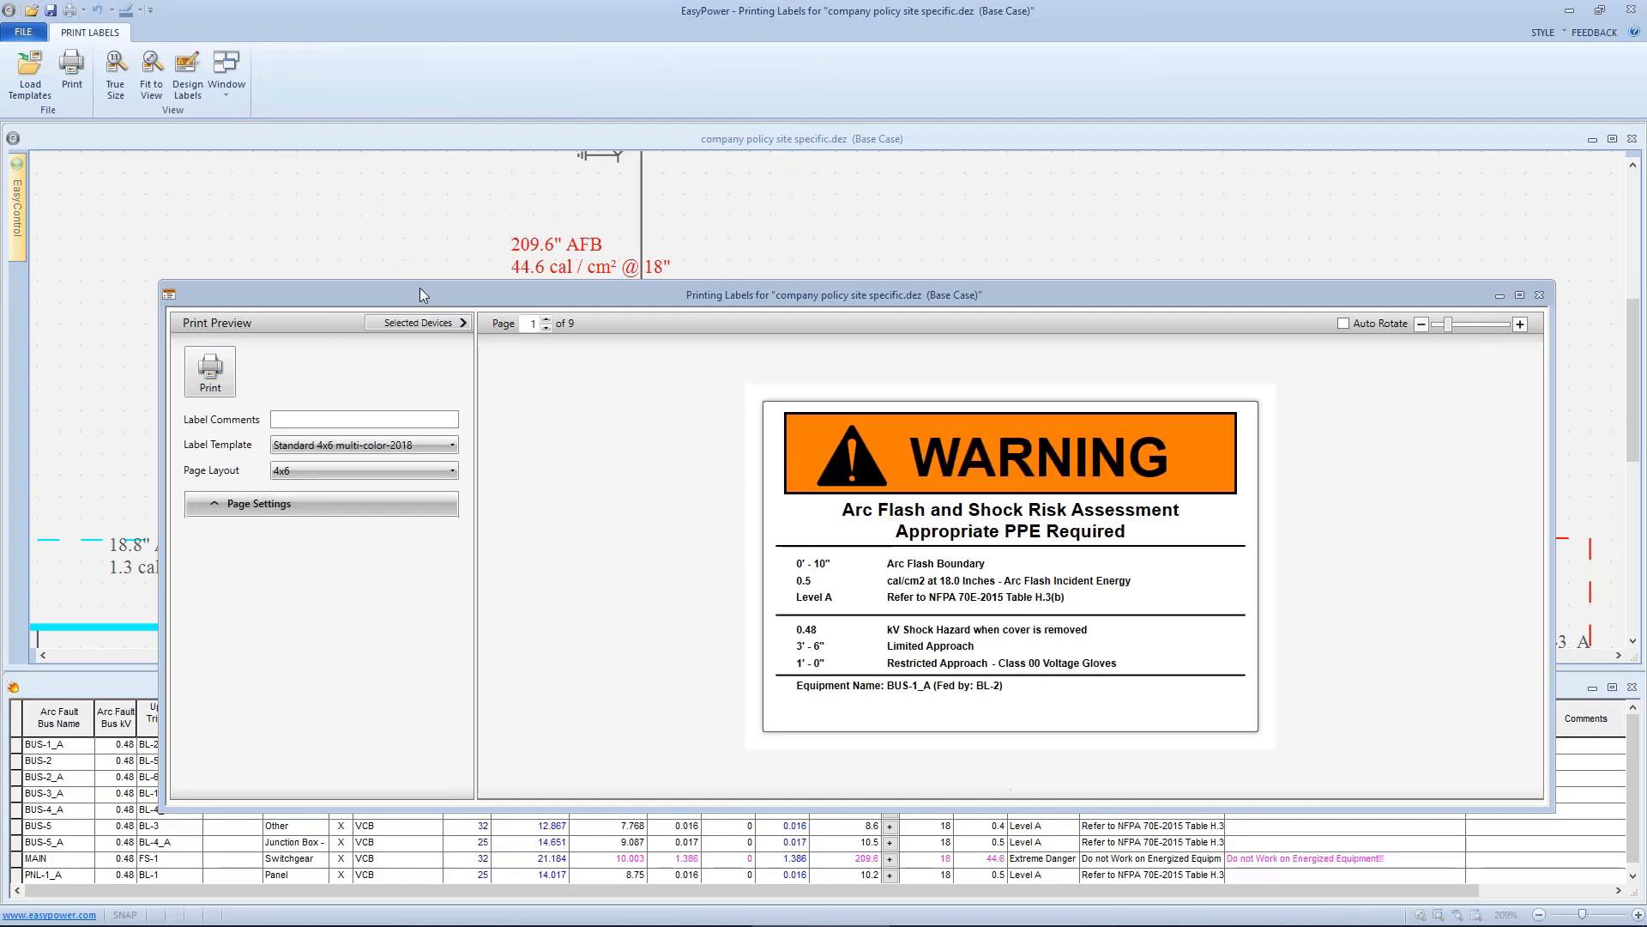
pyautogui.moveTo(419, 293); pyautogui.dragTo(360, 142)
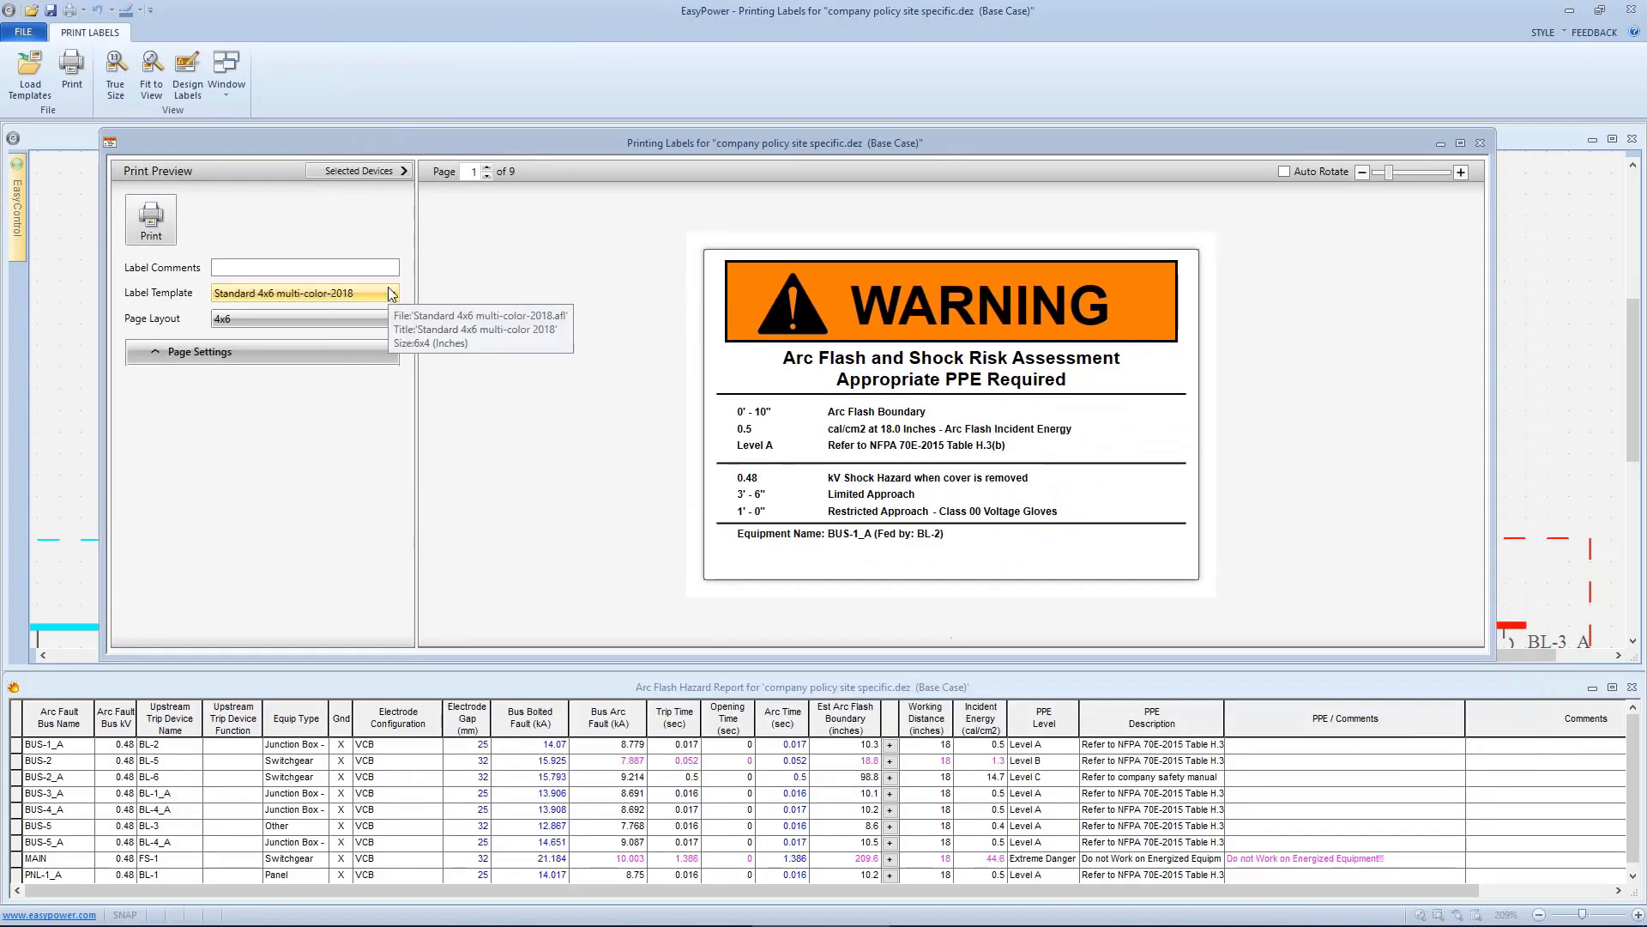
# Look through the label pages up to MAIN and back to BUS-2_A, examining each PPE level description.
pyautogui.click(487, 167)
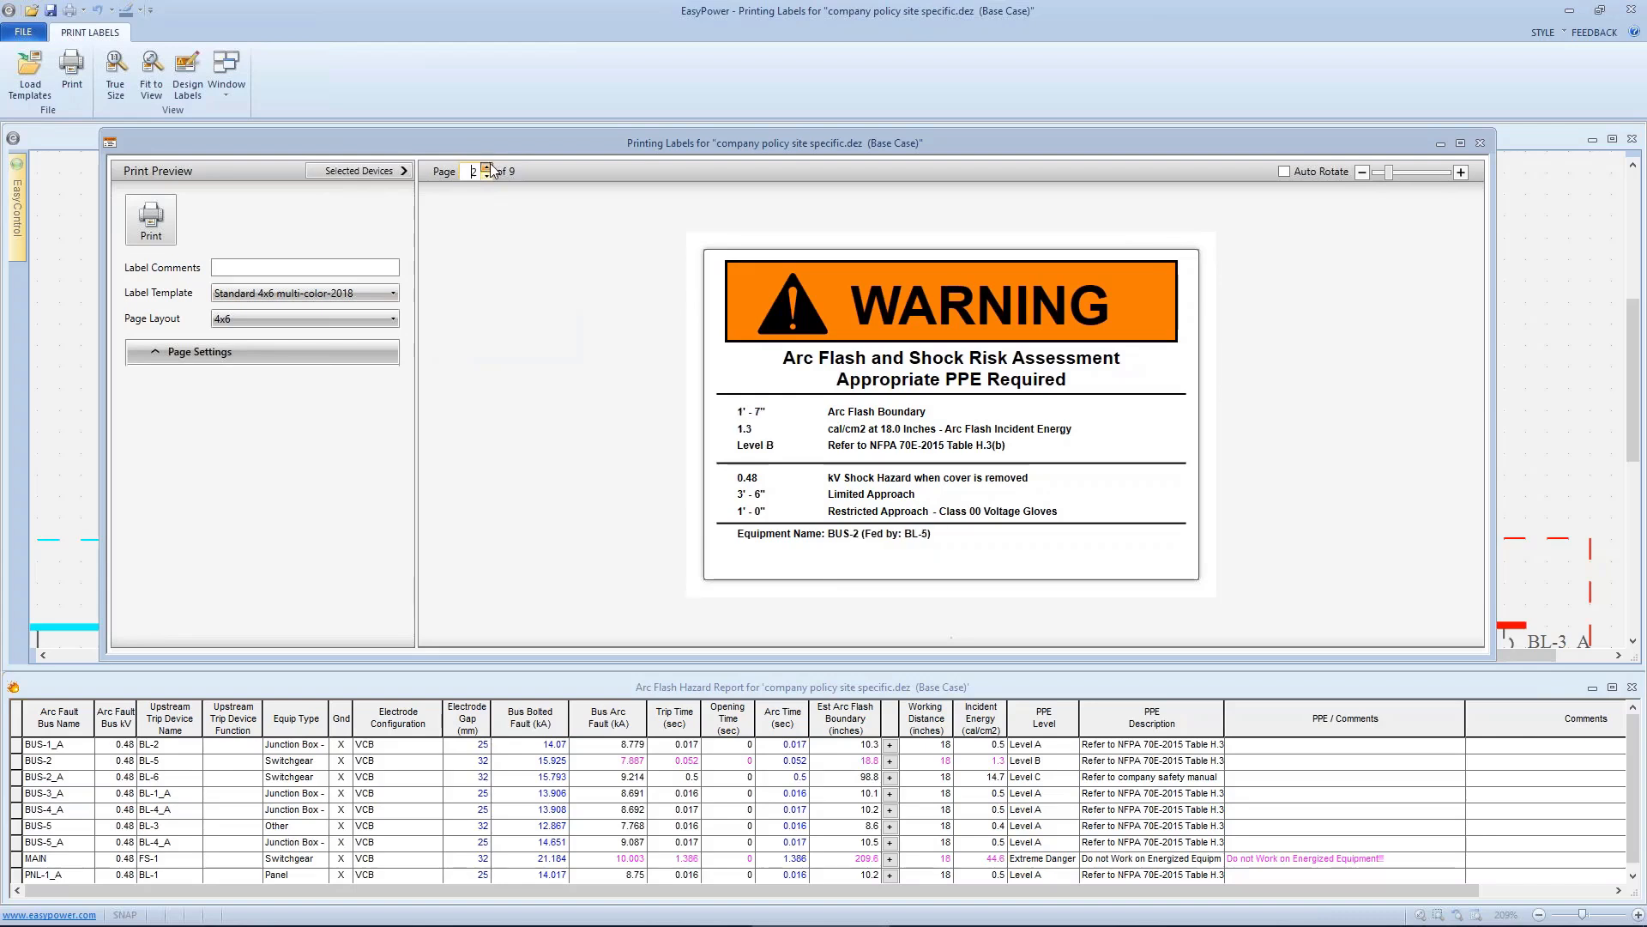
pyautogui.click(486, 167)
pyautogui.click(486, 167)
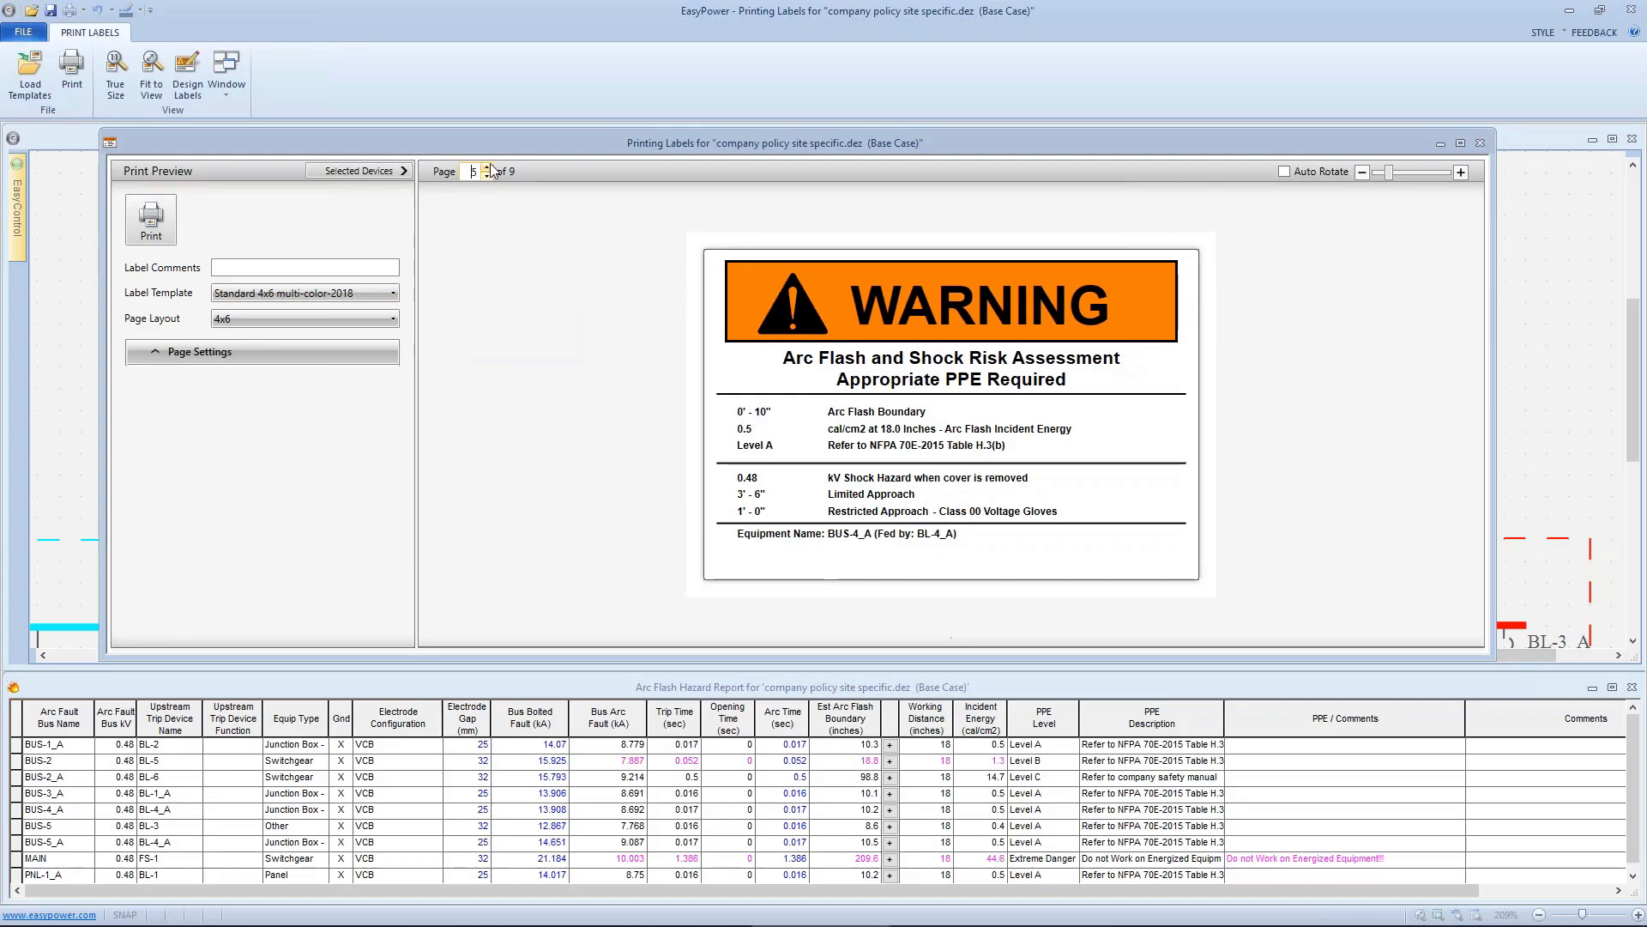
pyautogui.click(487, 167)
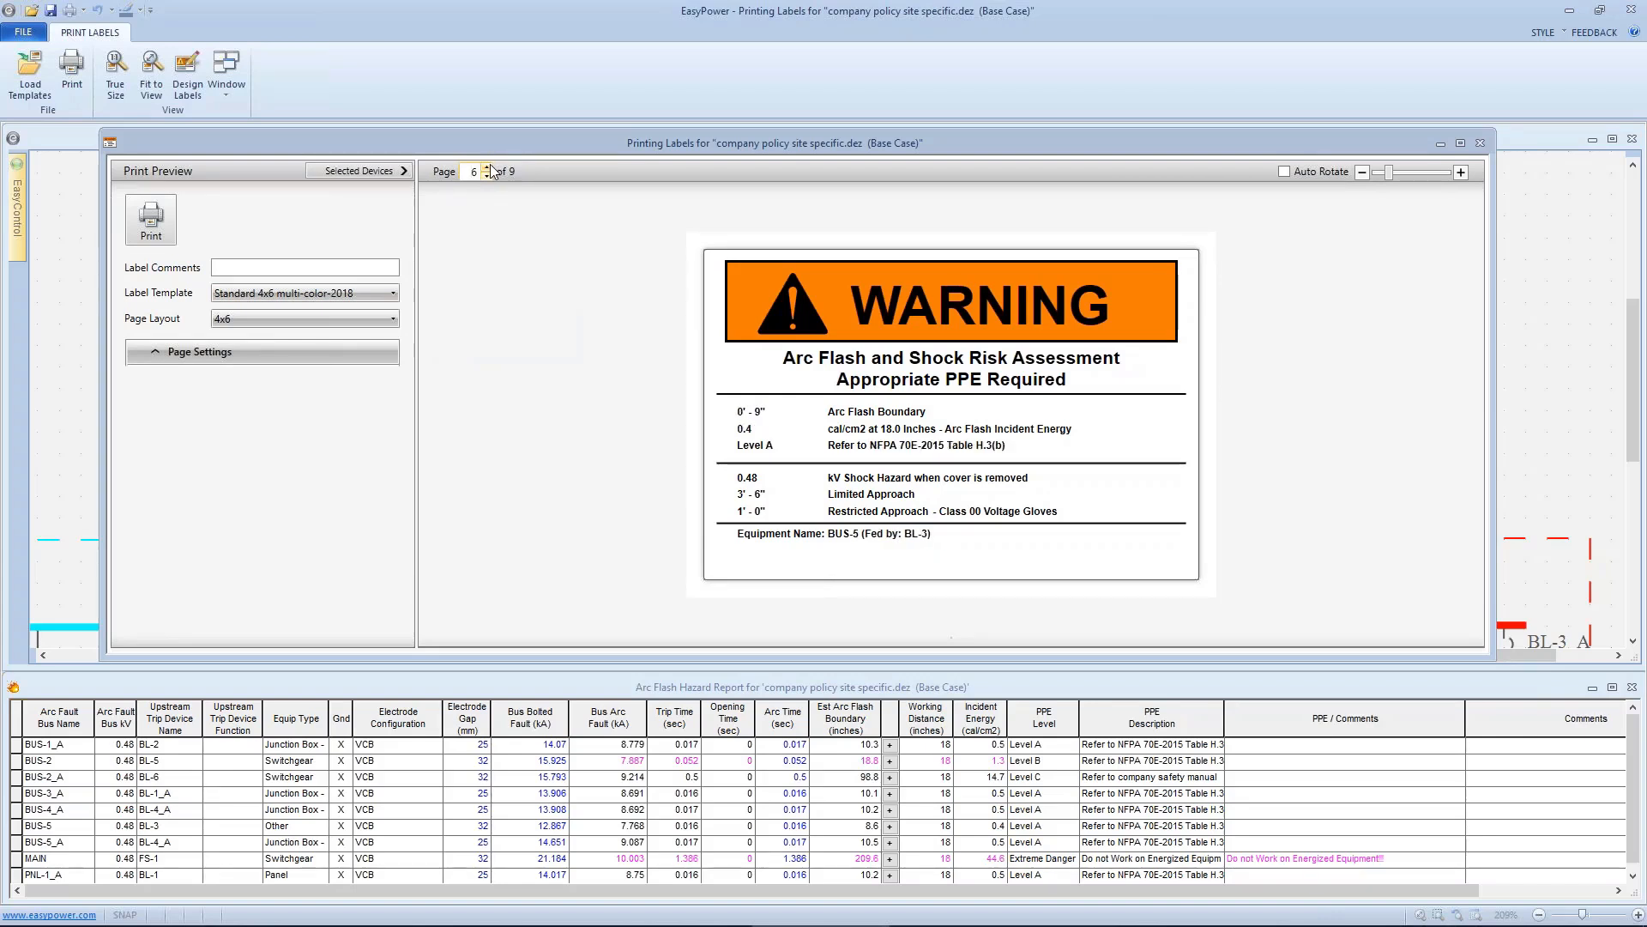
pyautogui.click(487, 167)
pyautogui.click(486, 167)
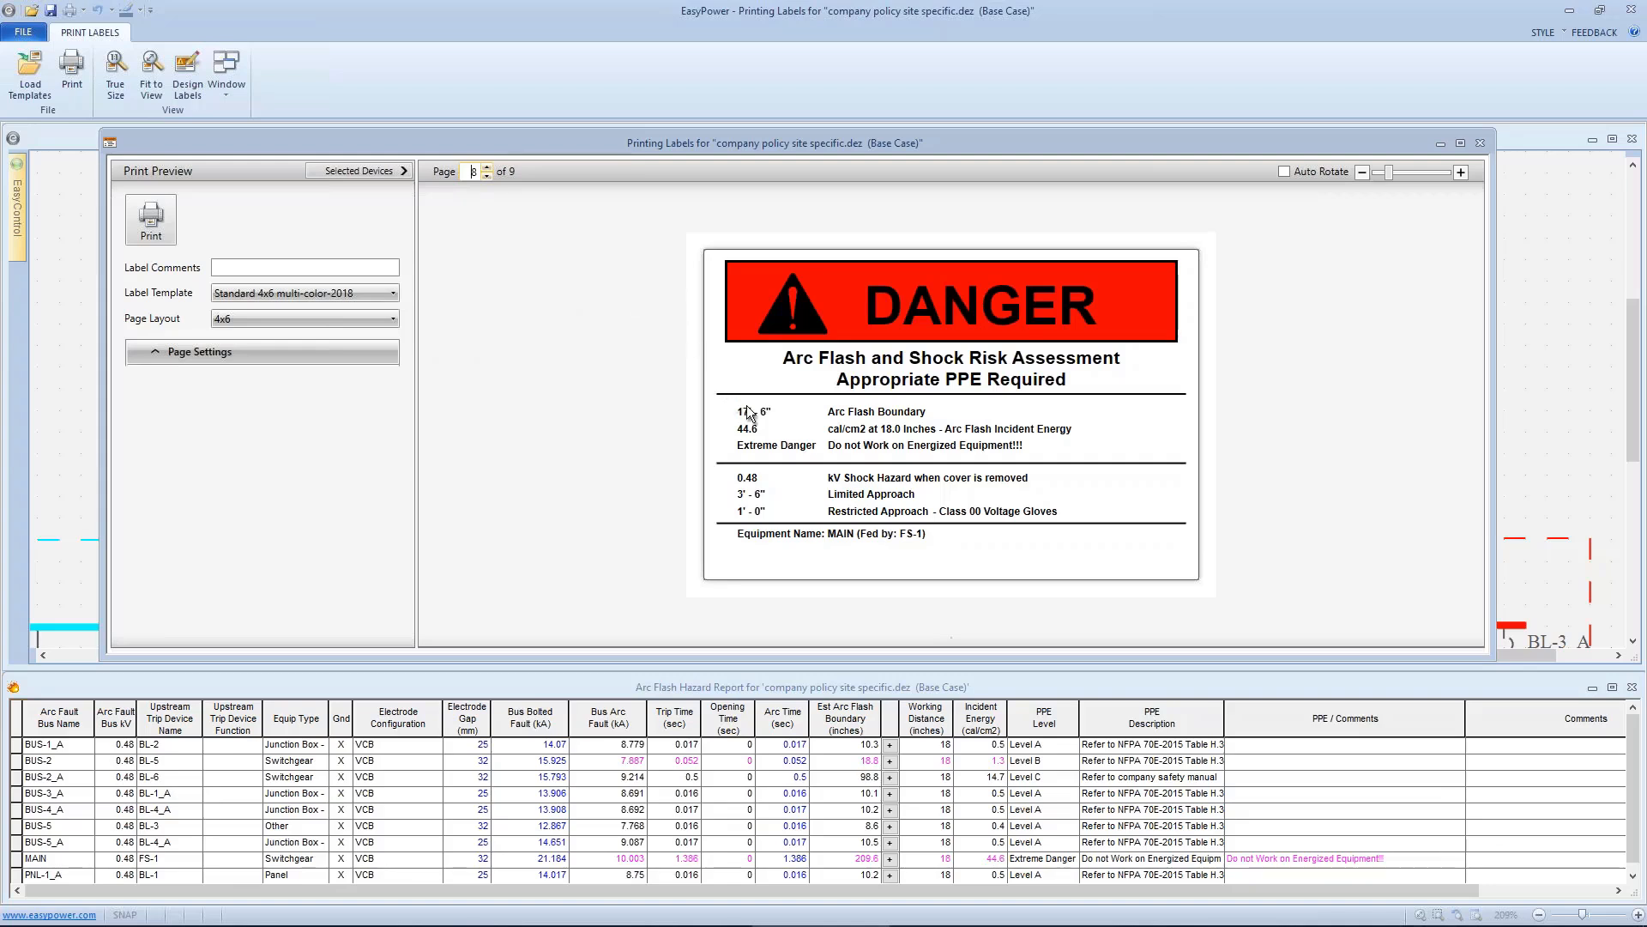
pyautogui.click(487, 175)
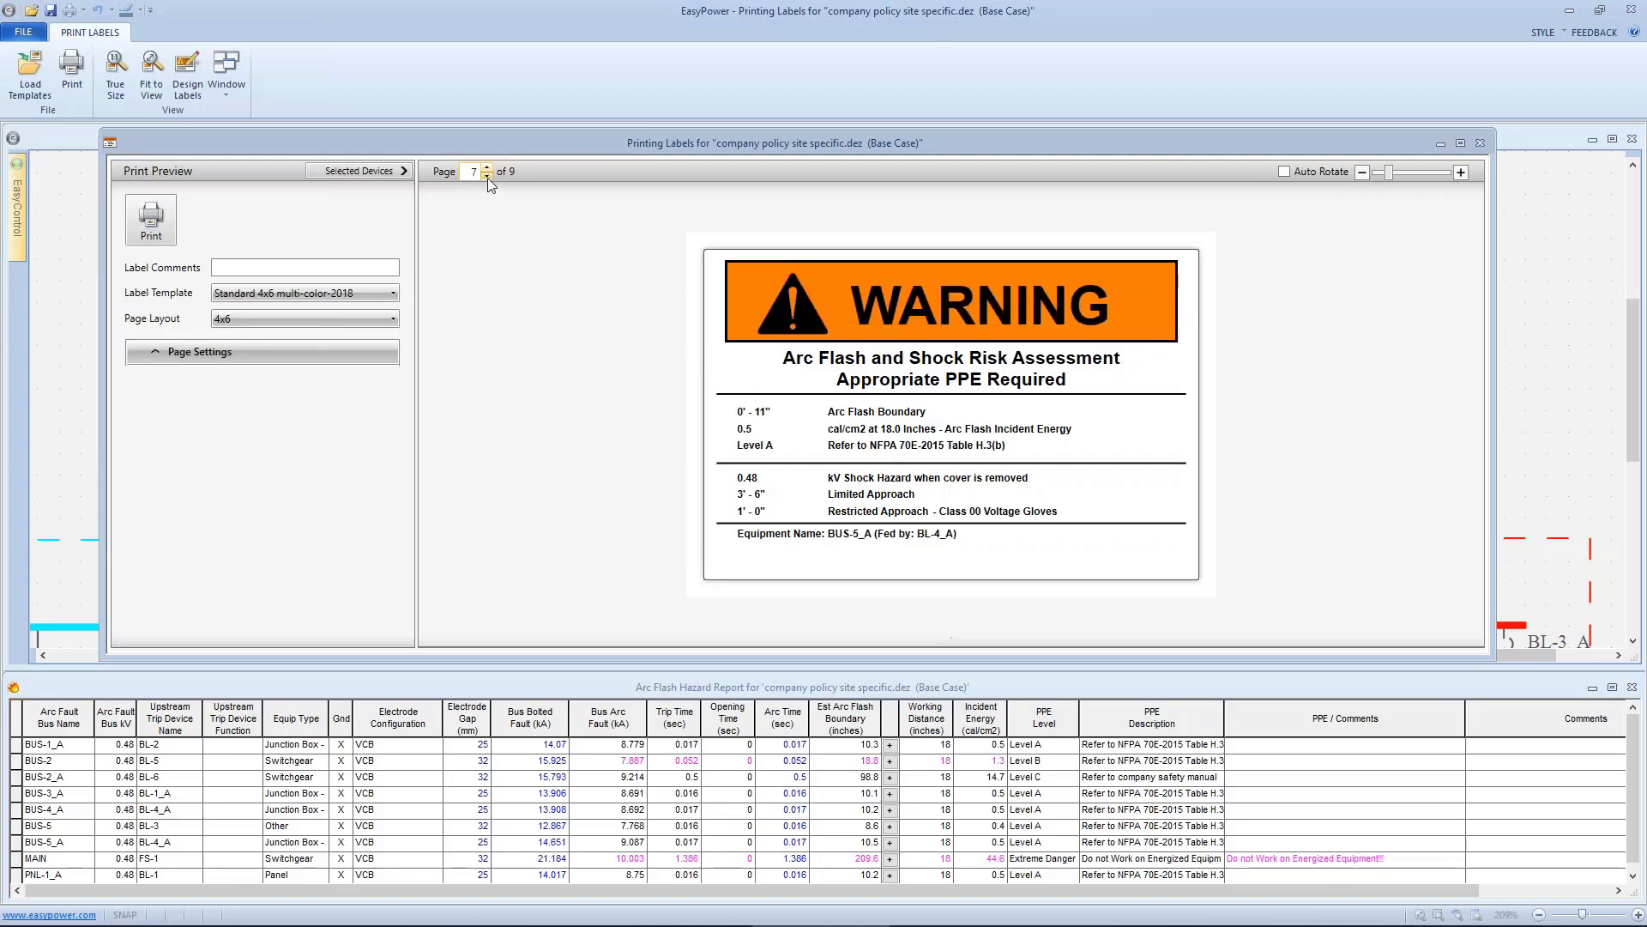
pyautogui.click(487, 175)
pyautogui.click(486, 175)
pyautogui.click(487, 175)
pyautogui.click(487, 175)
pyautogui.click(486, 169)
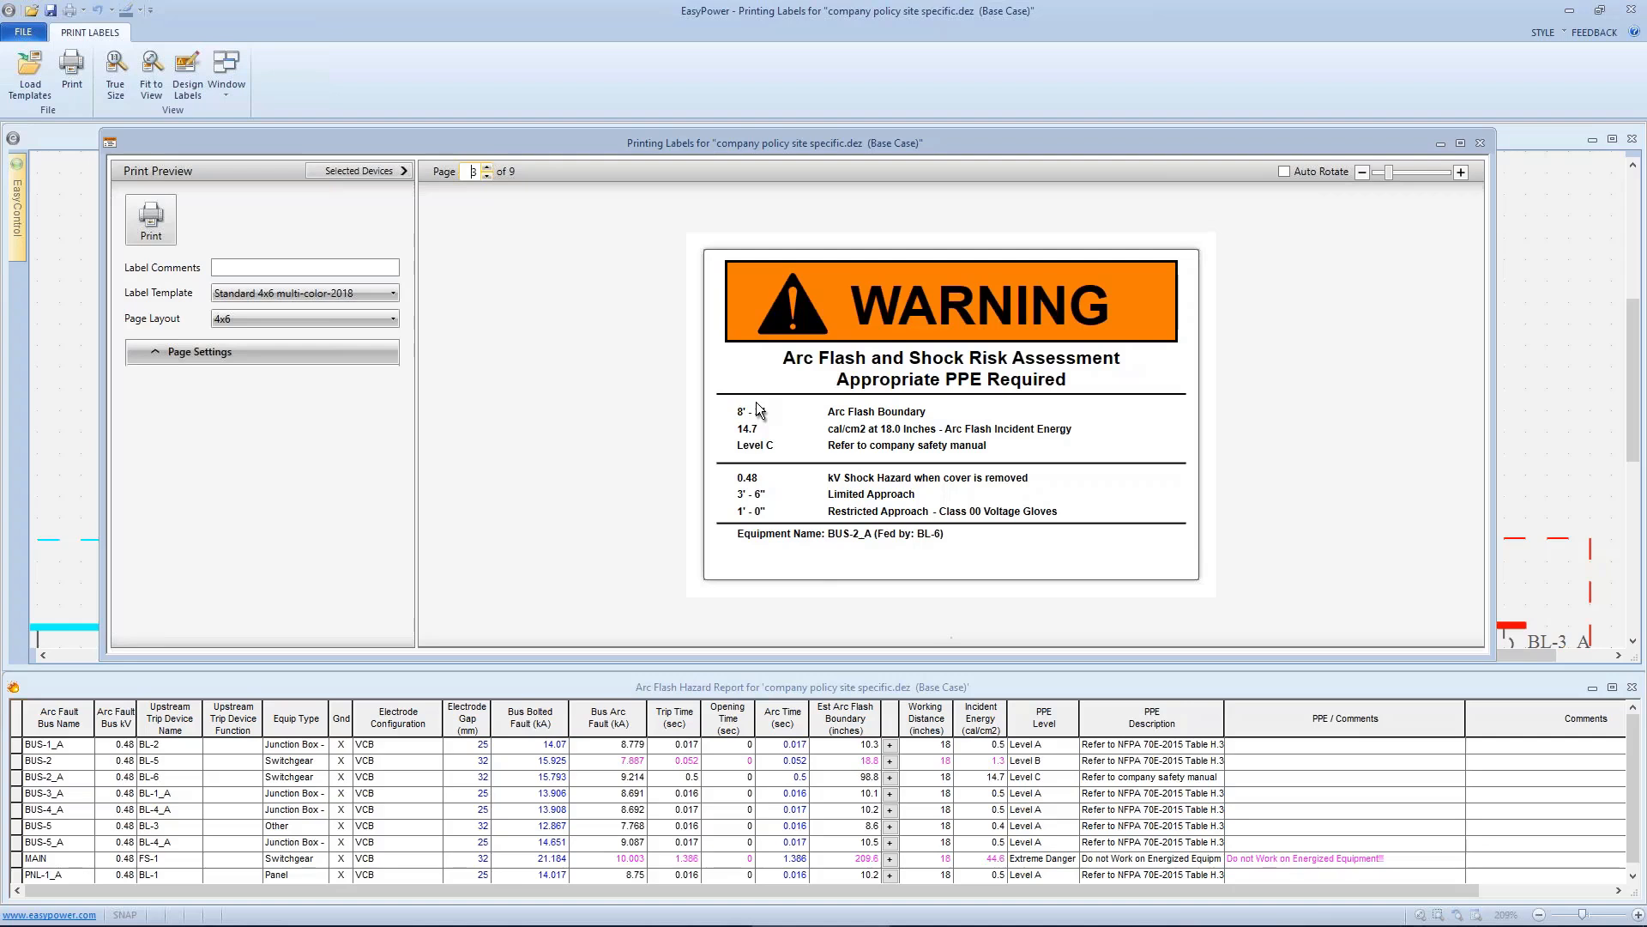
# Open the label designer and review which columns the arc flash hazard report configuration includes.
pyautogui.click(188, 77)
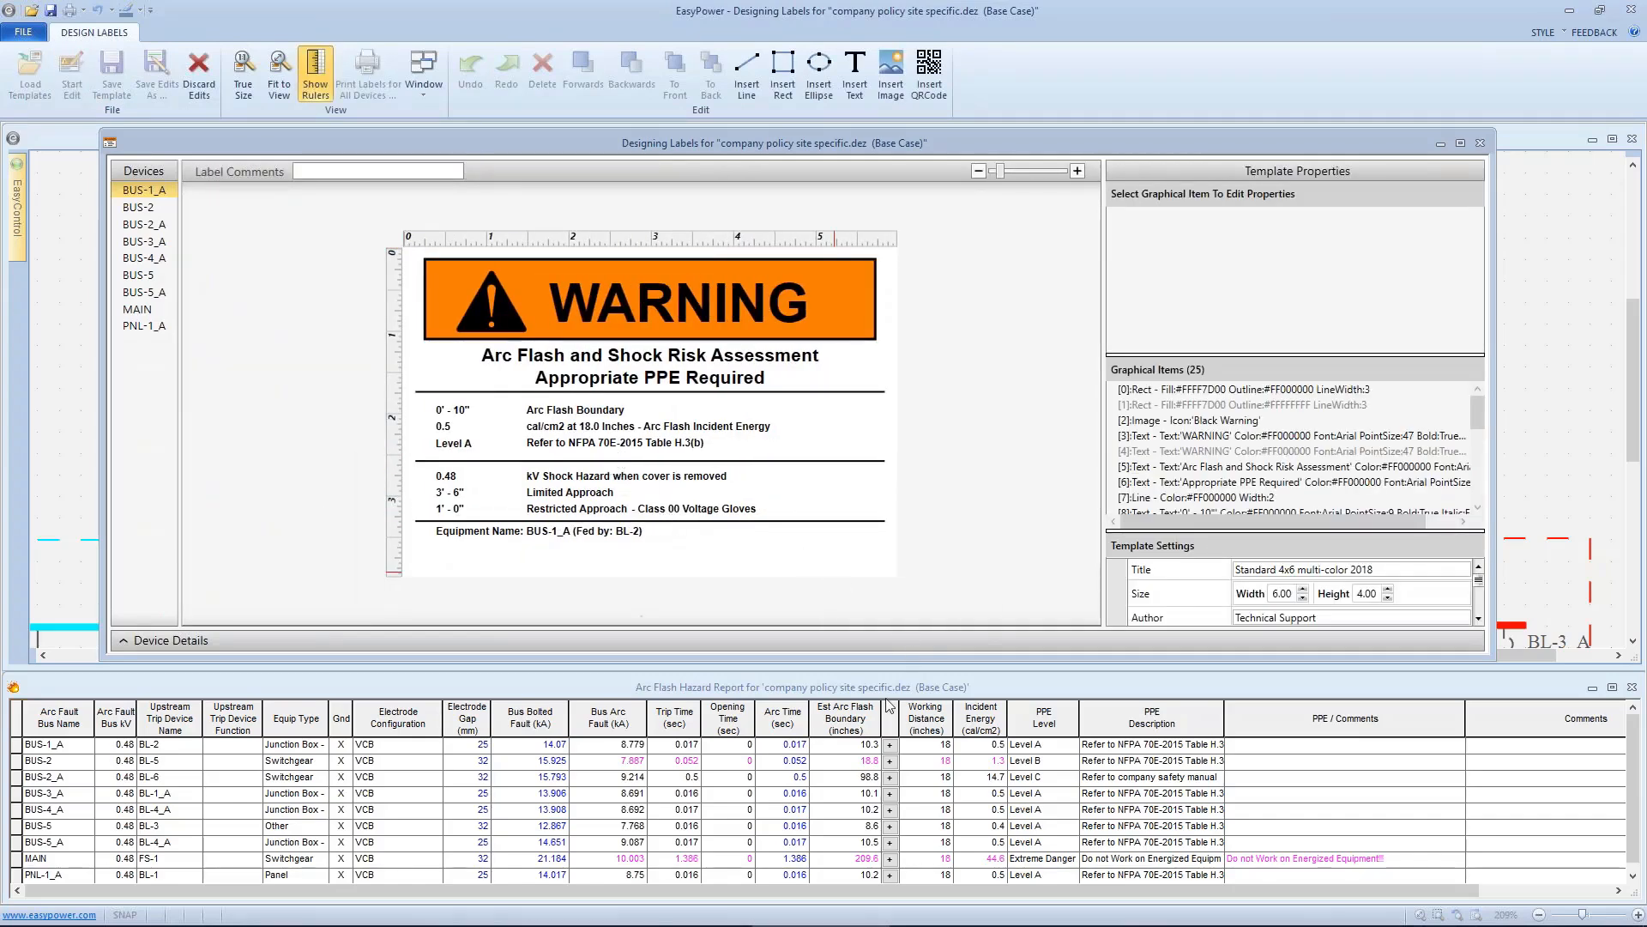
pyautogui.click(1191, 686)
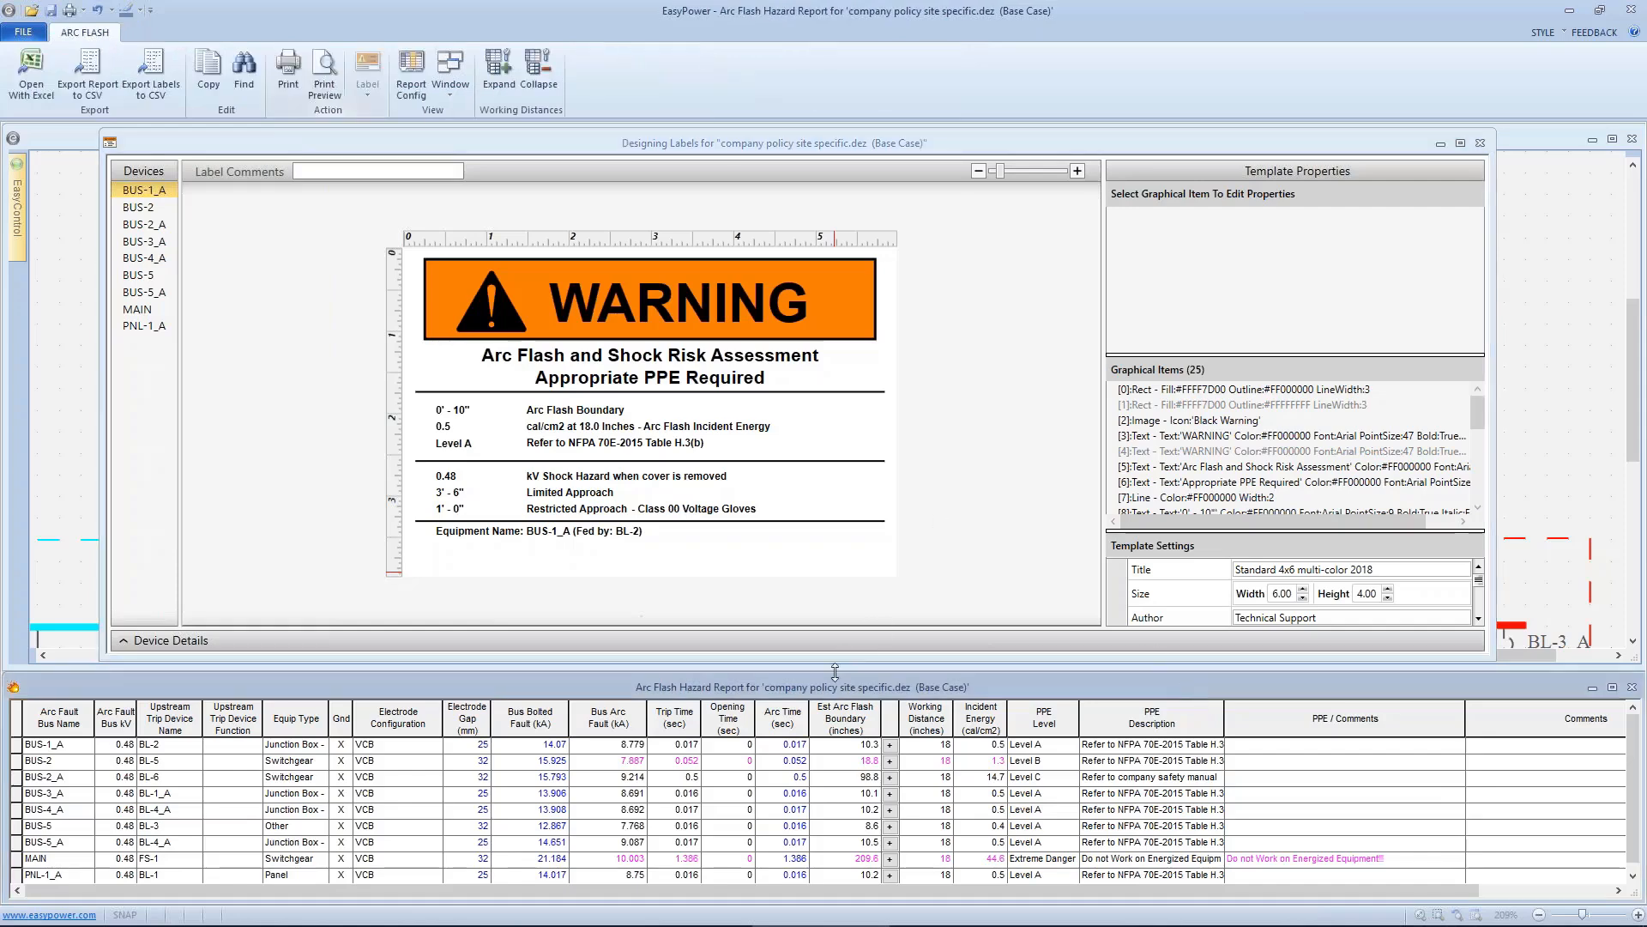
pyautogui.click(410, 69)
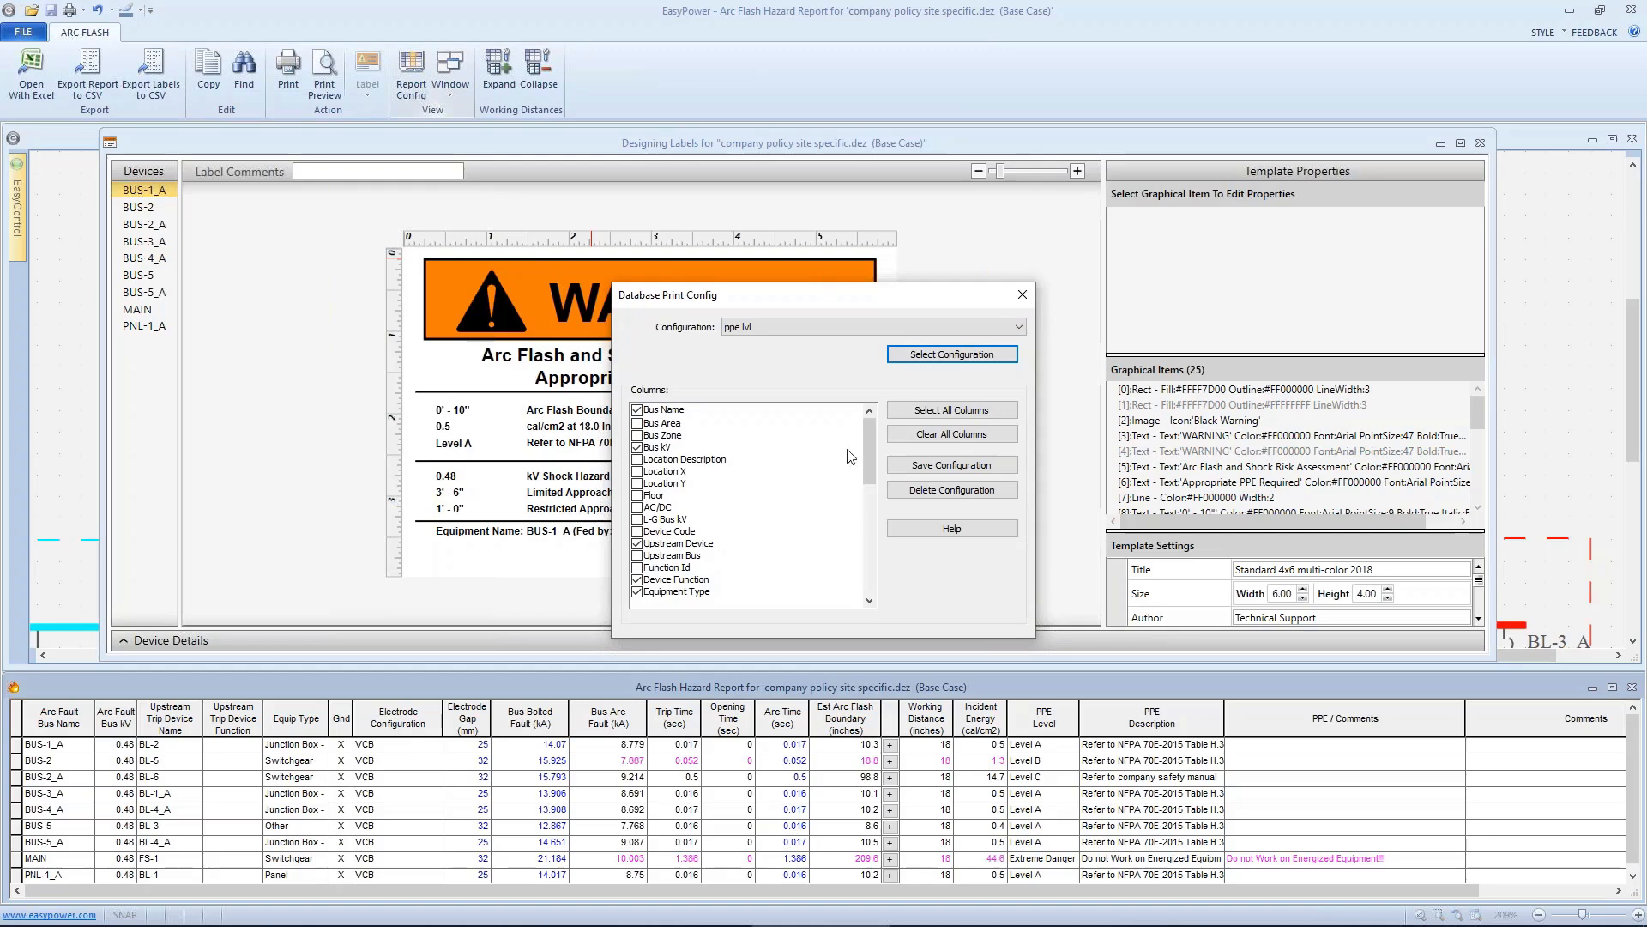
pyautogui.moveTo(863, 441); pyautogui.dragTo(862, 550)
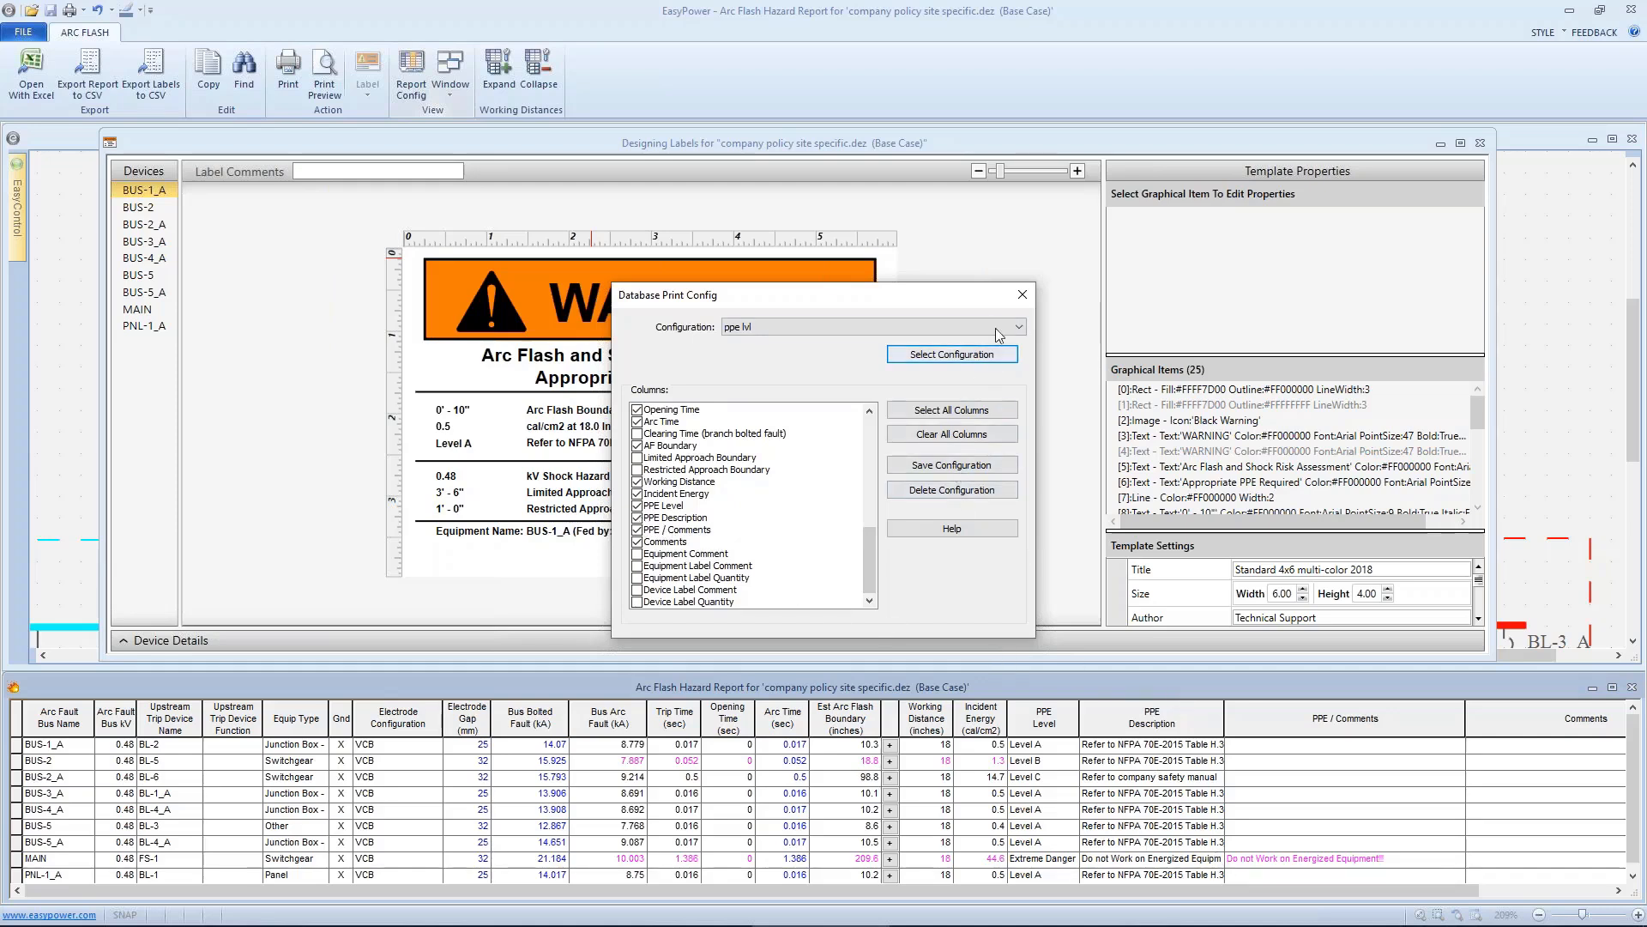
pyautogui.click(1023, 295)
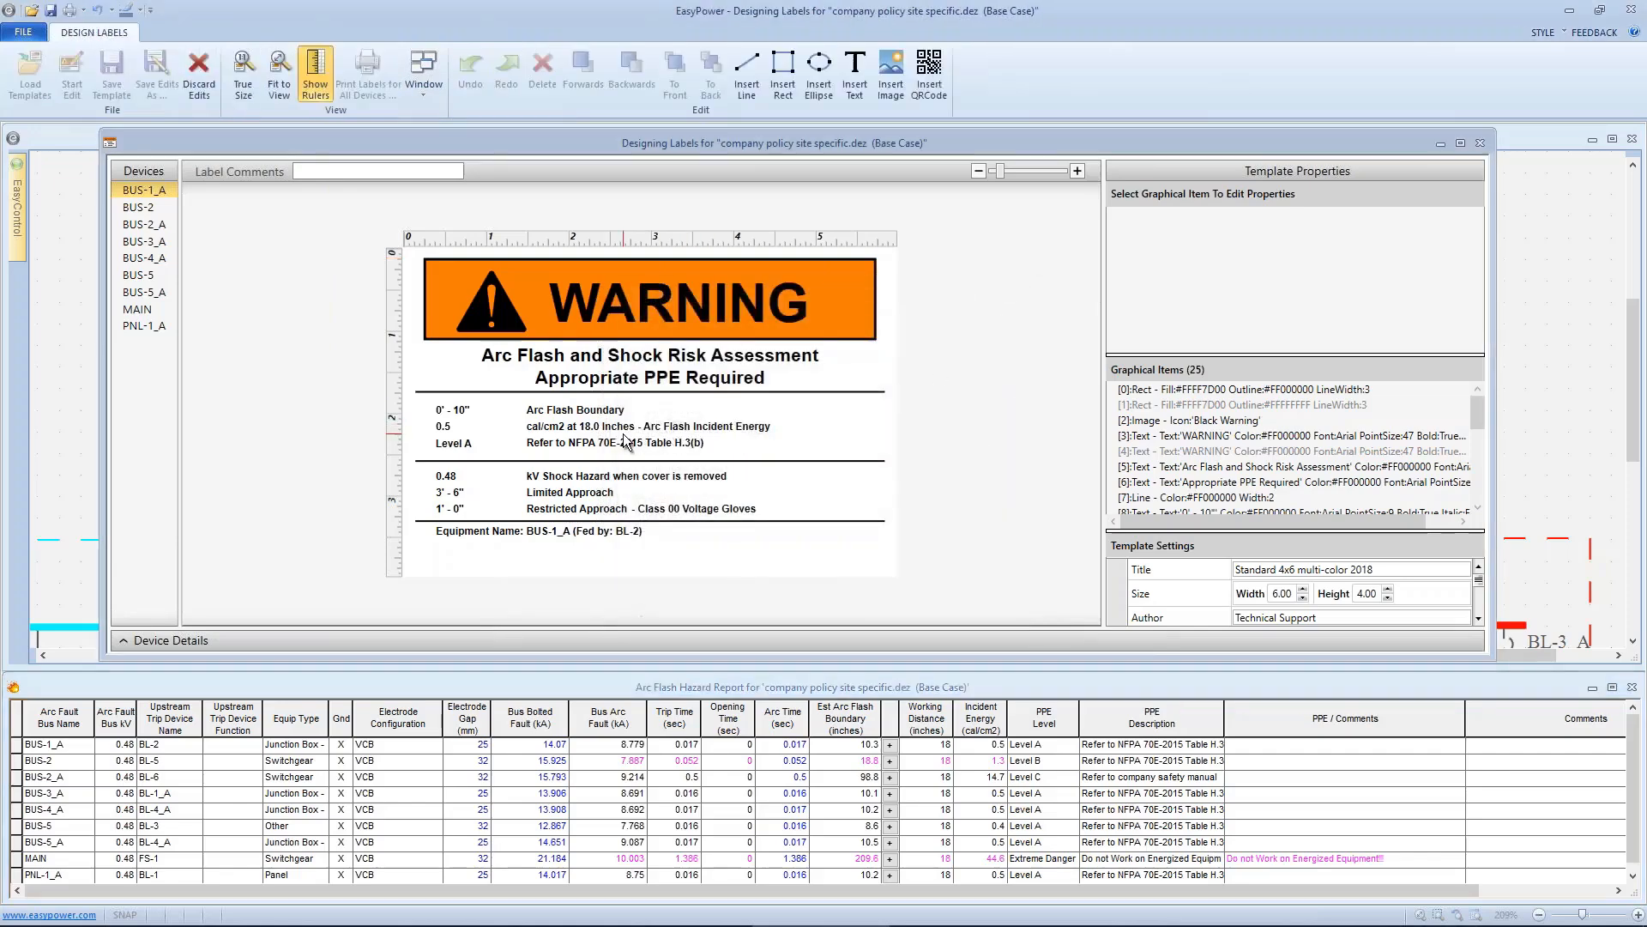
# Inspect the PPE level text item on the BUS-1_A, BUS-2_A, BUS-5 and BUS-5_A labels, and close the label designer.
pyautogui.click(465, 445)
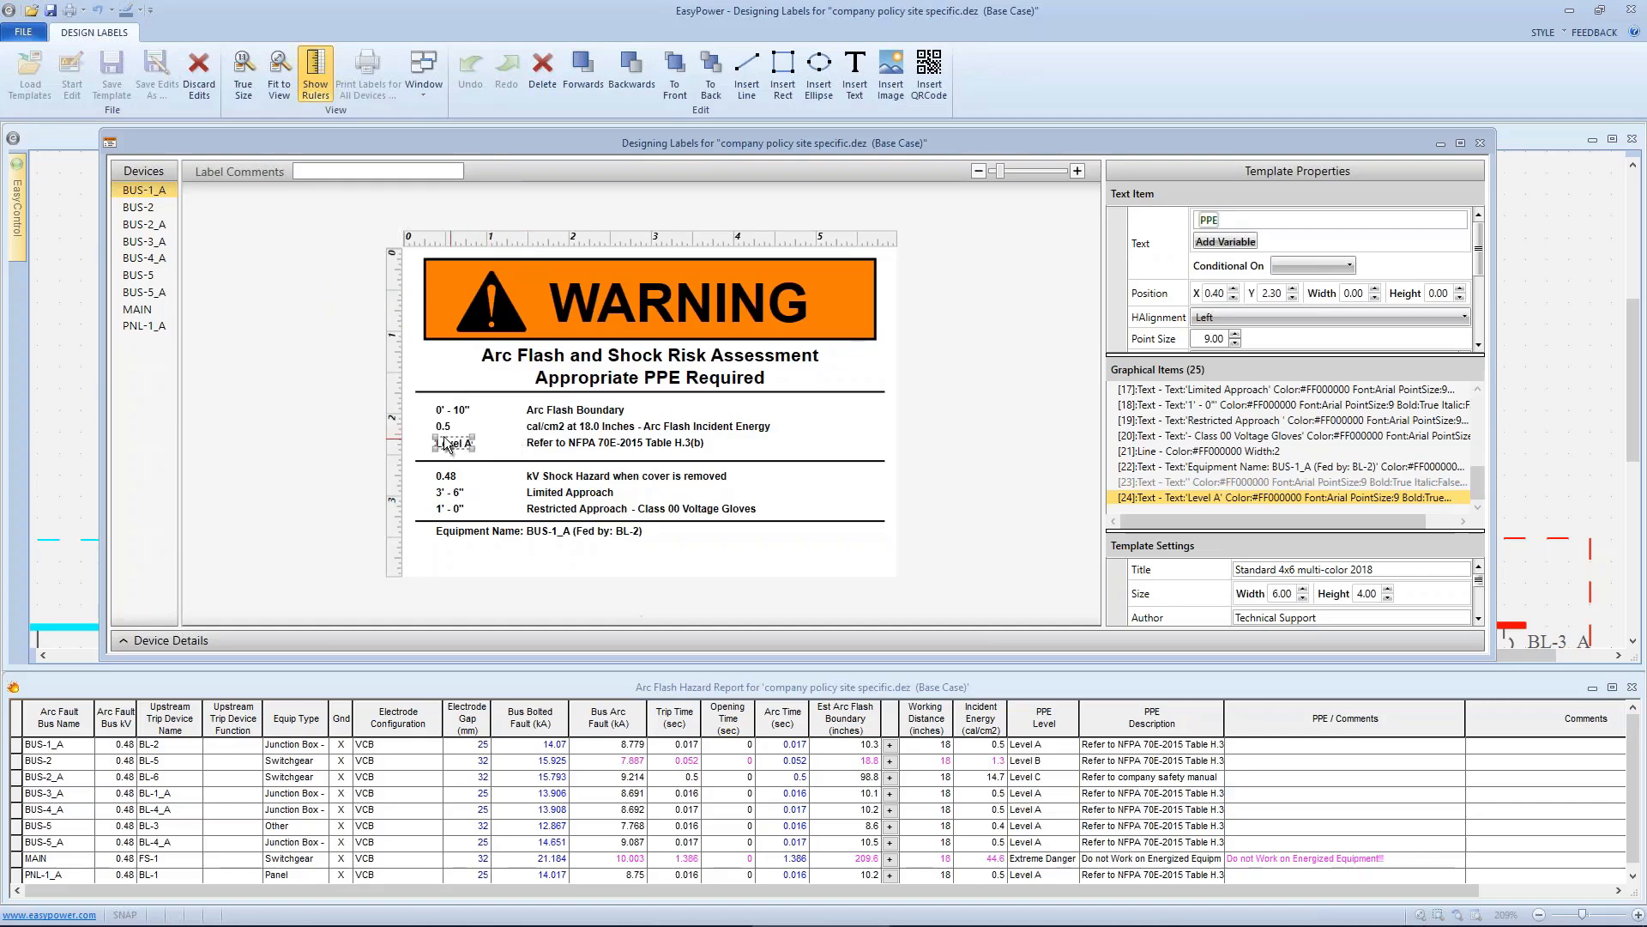
pyautogui.click(169, 224)
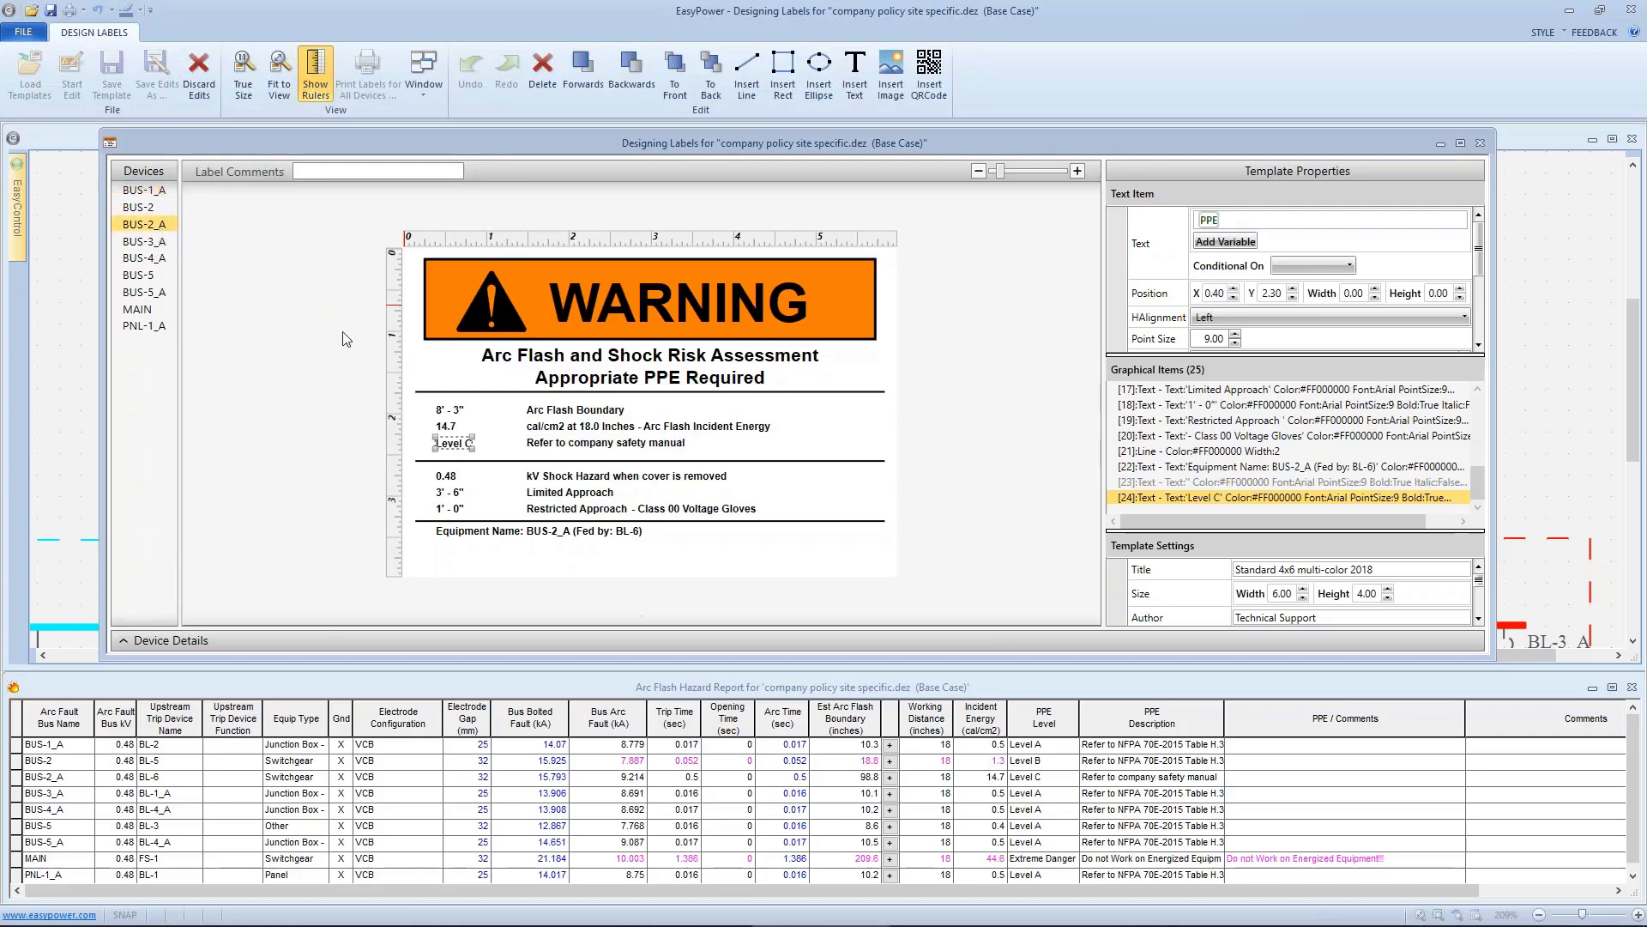
pyautogui.click(156, 276)
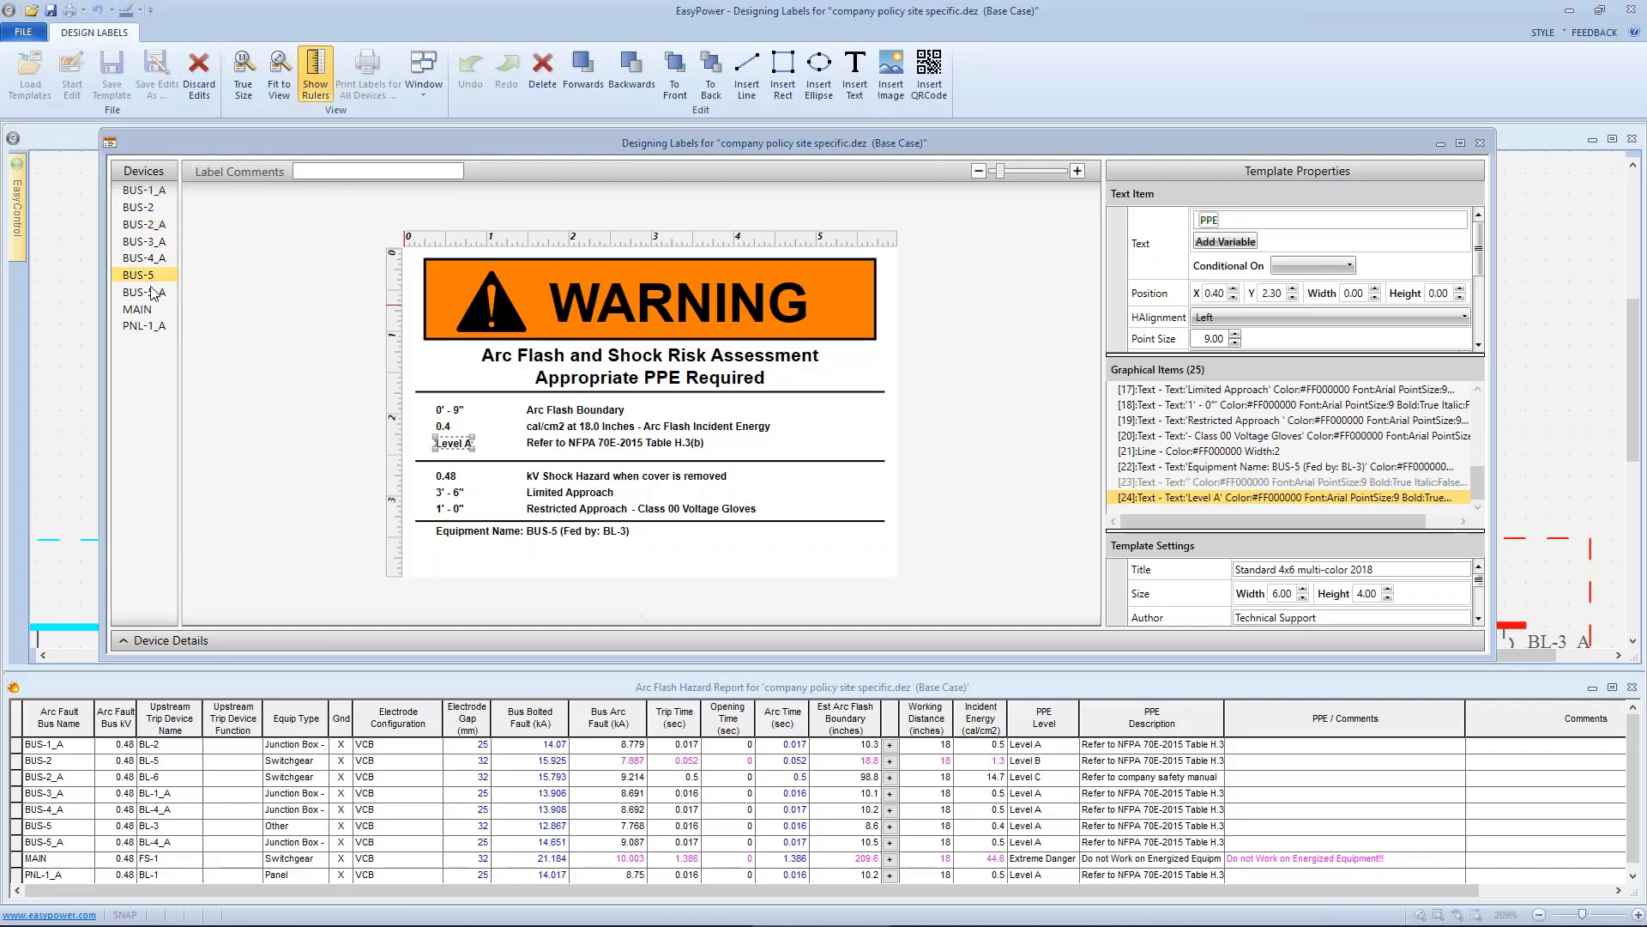
pyautogui.click(155, 293)
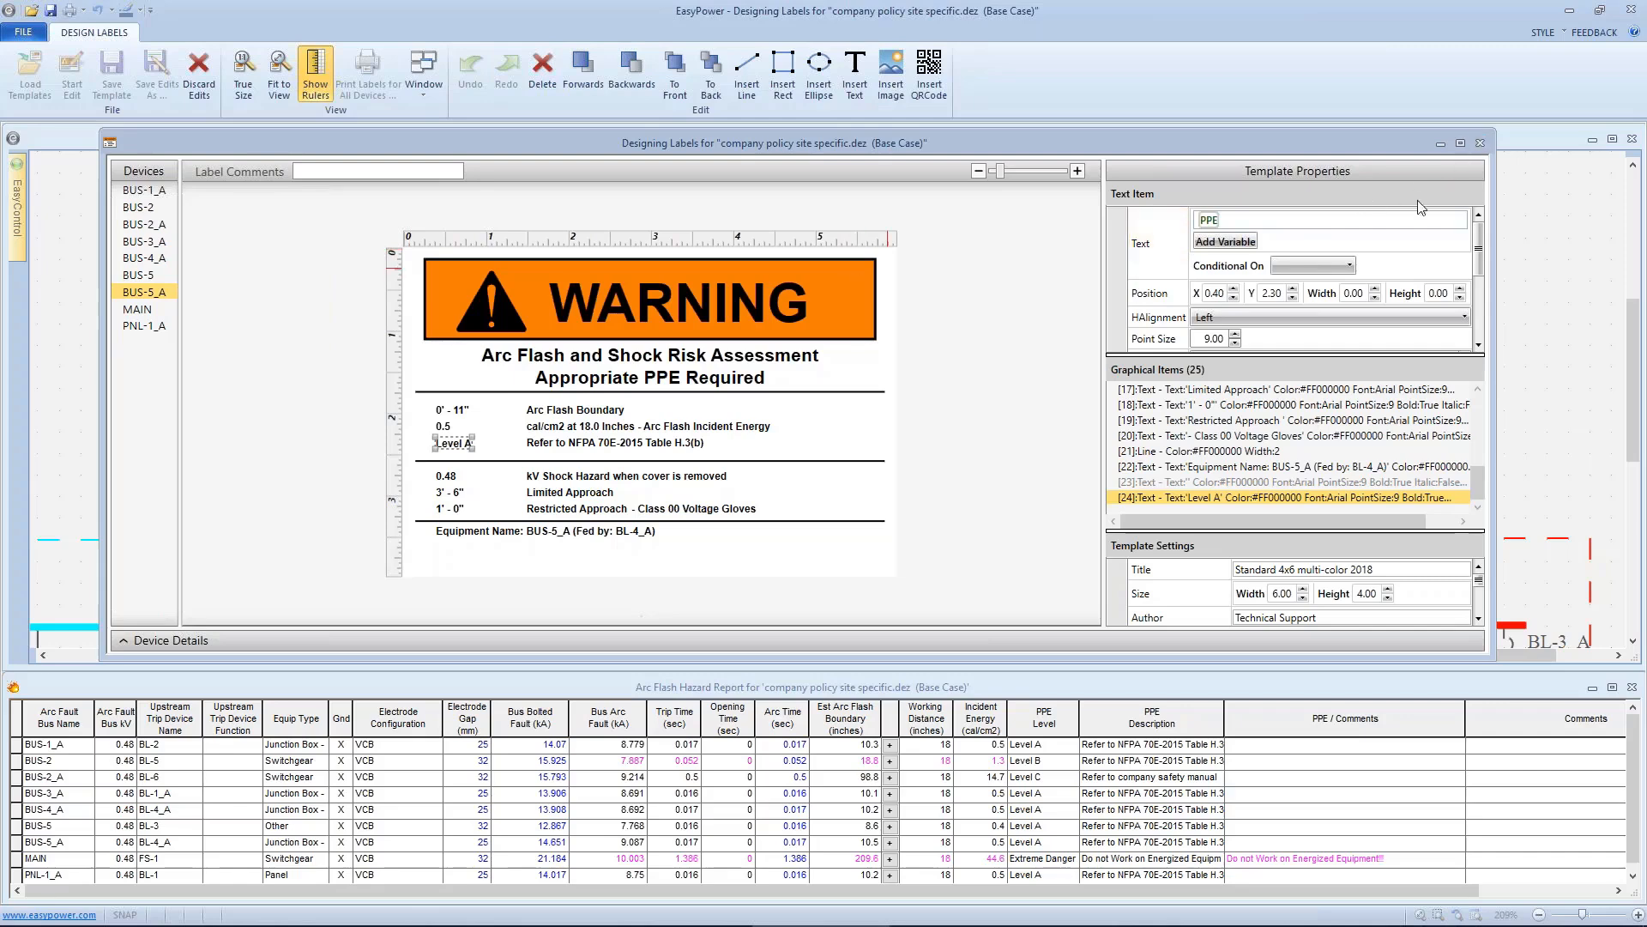
pyautogui.click(1480, 142)
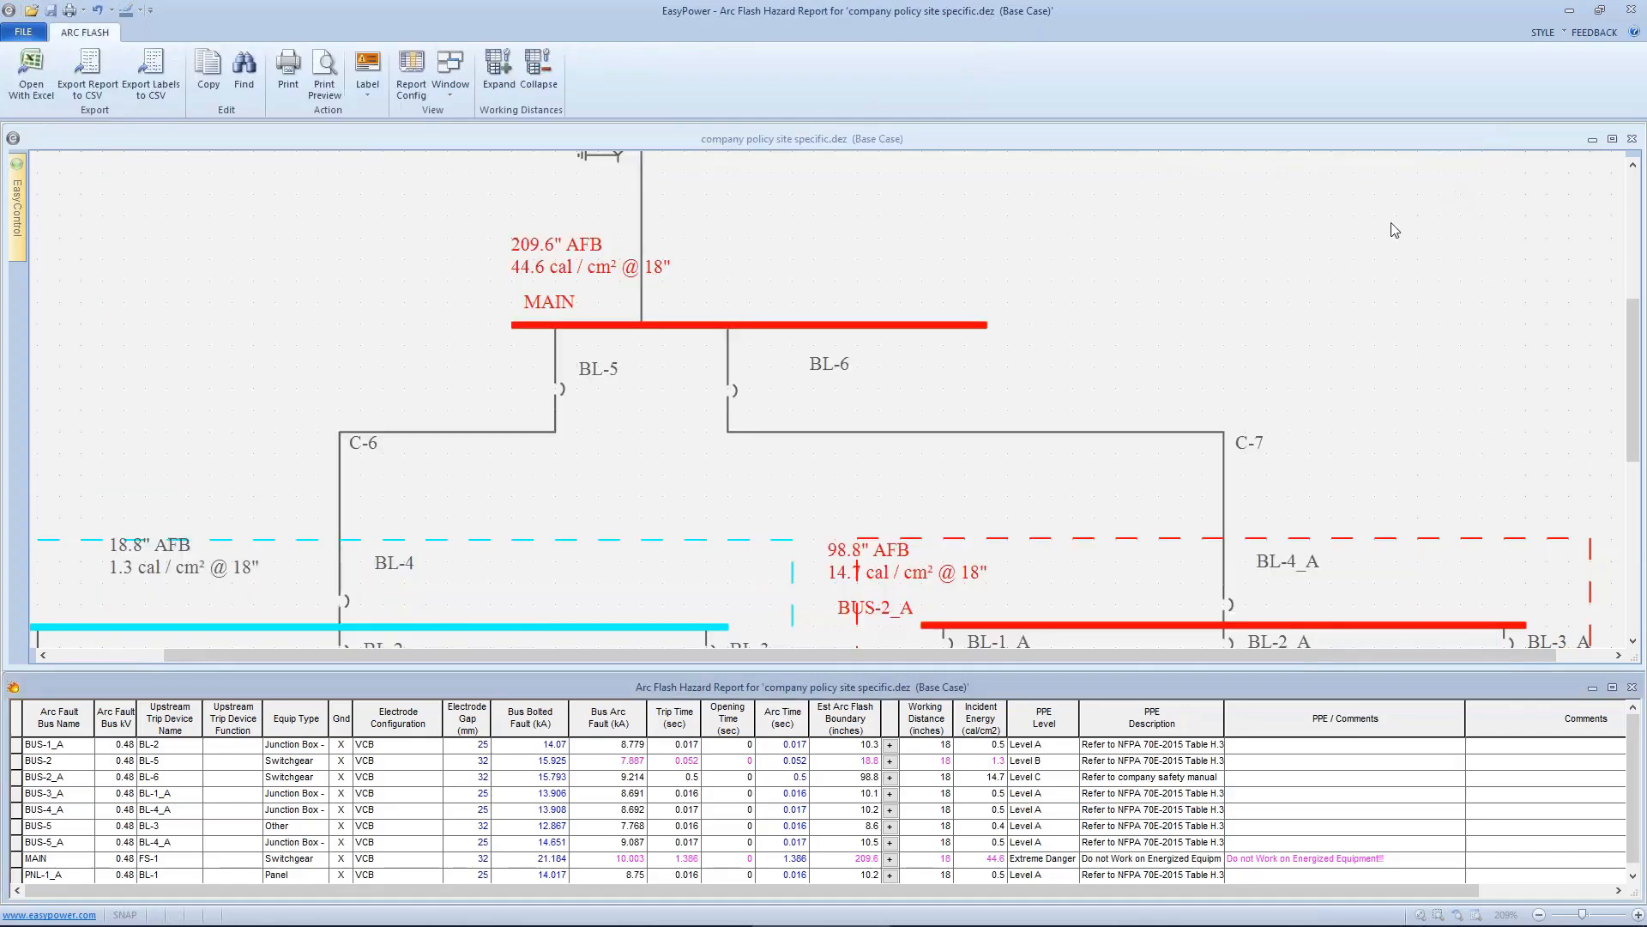
# Close the one-line file company policy site specific.dez.
pyautogui.click(486, 266)
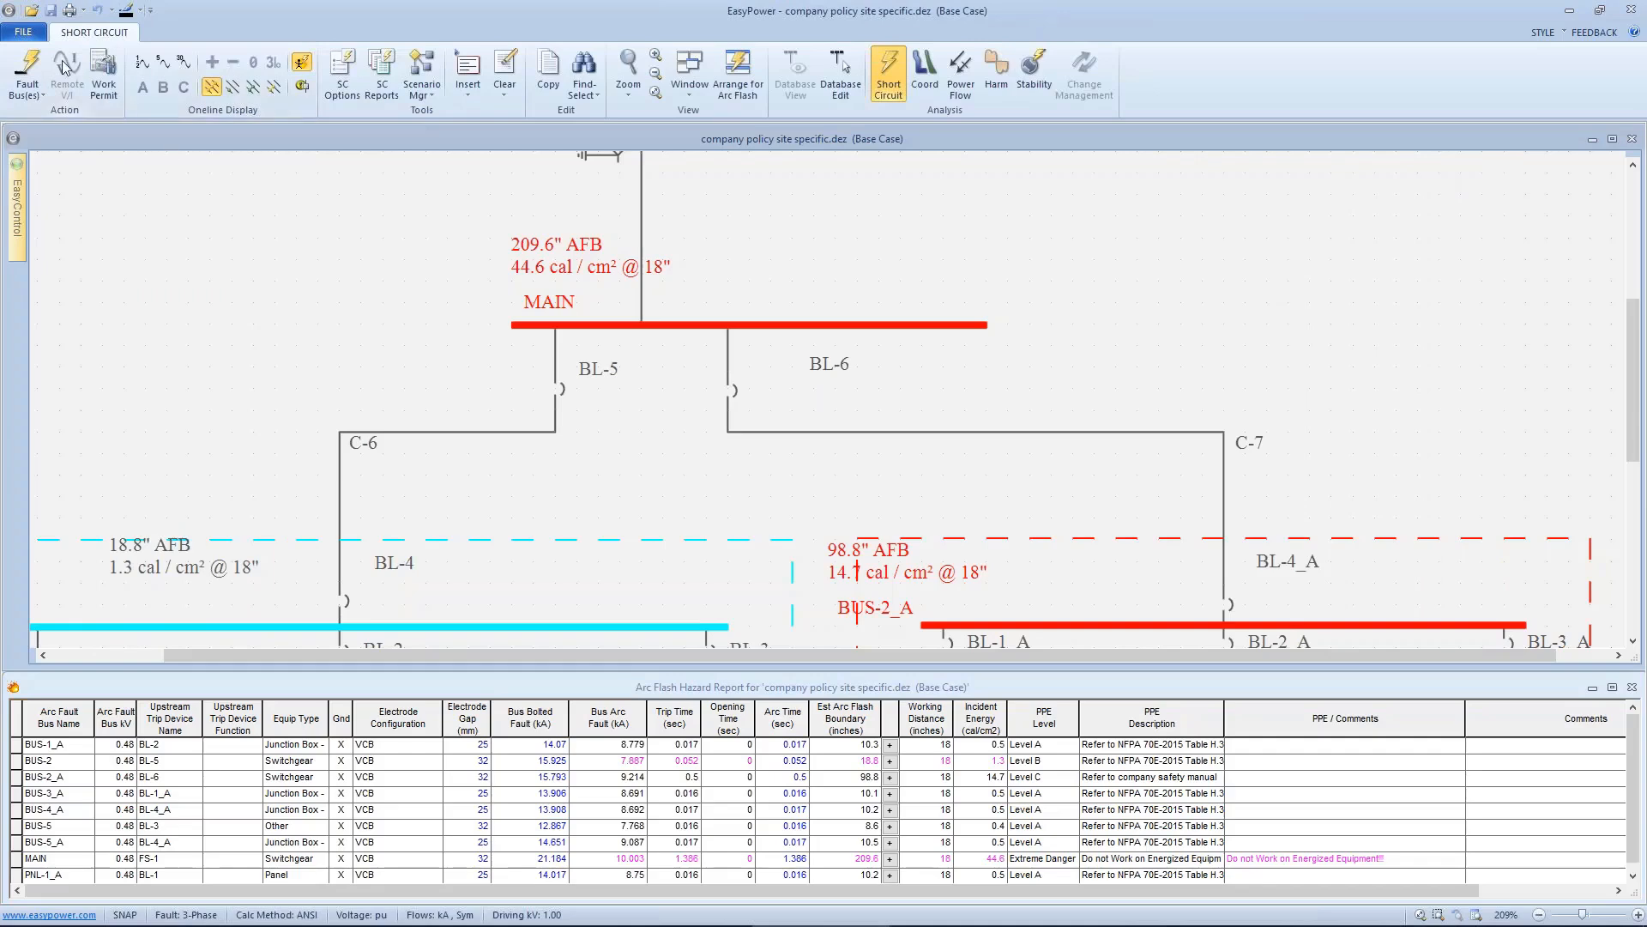
pyautogui.click(23, 32)
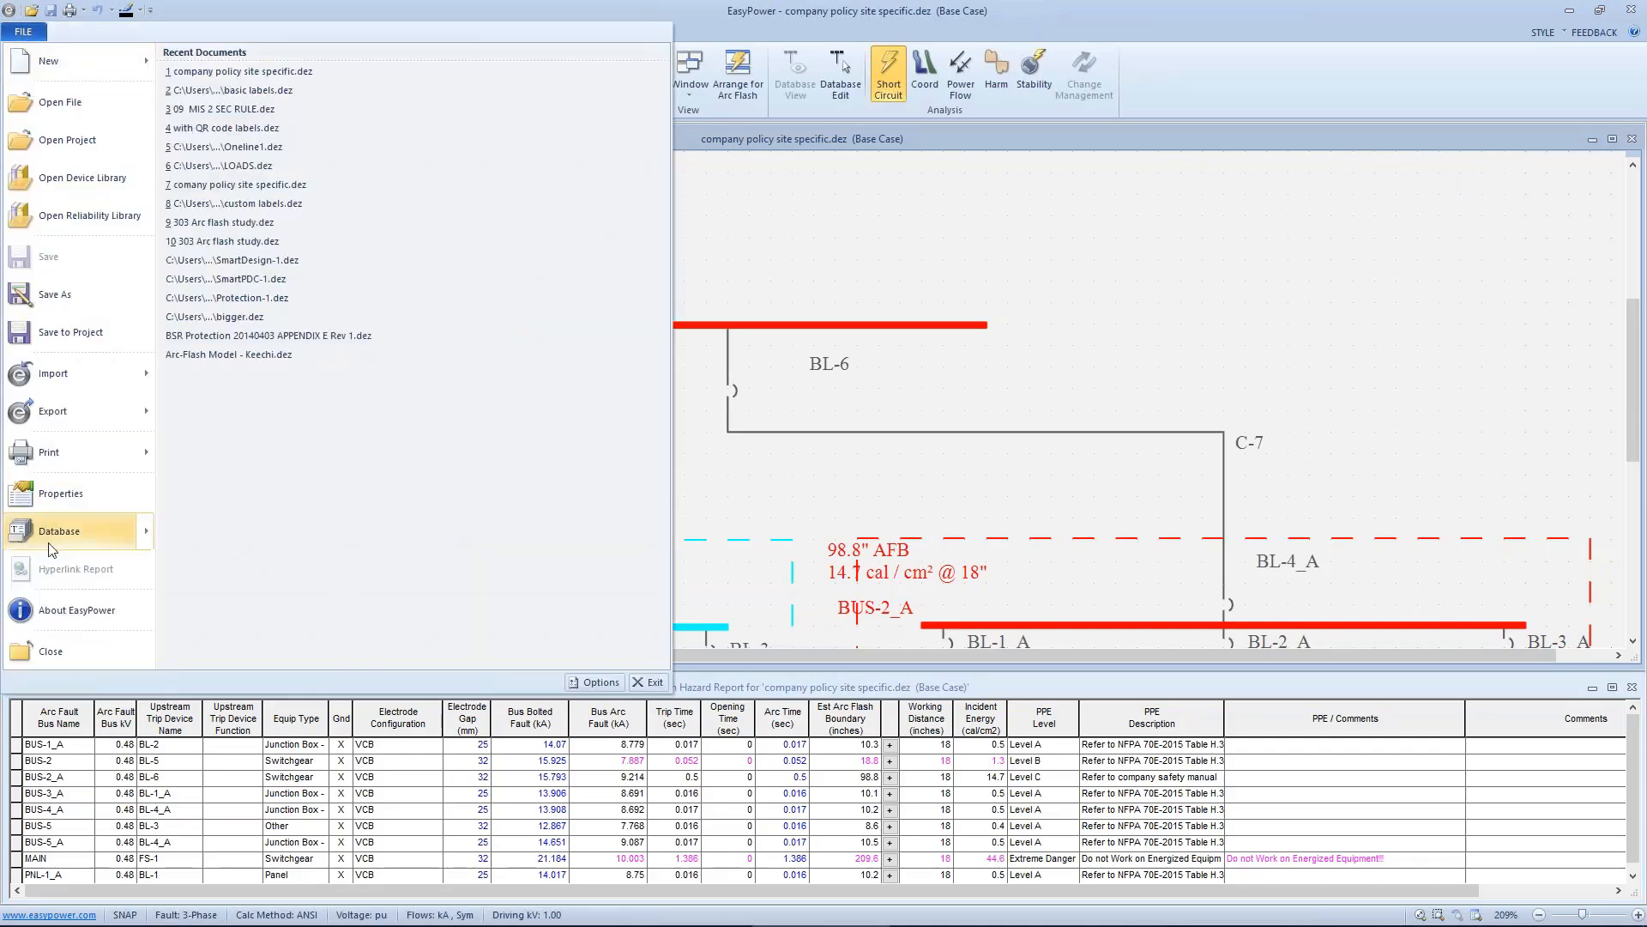
pyautogui.click(30, 650)
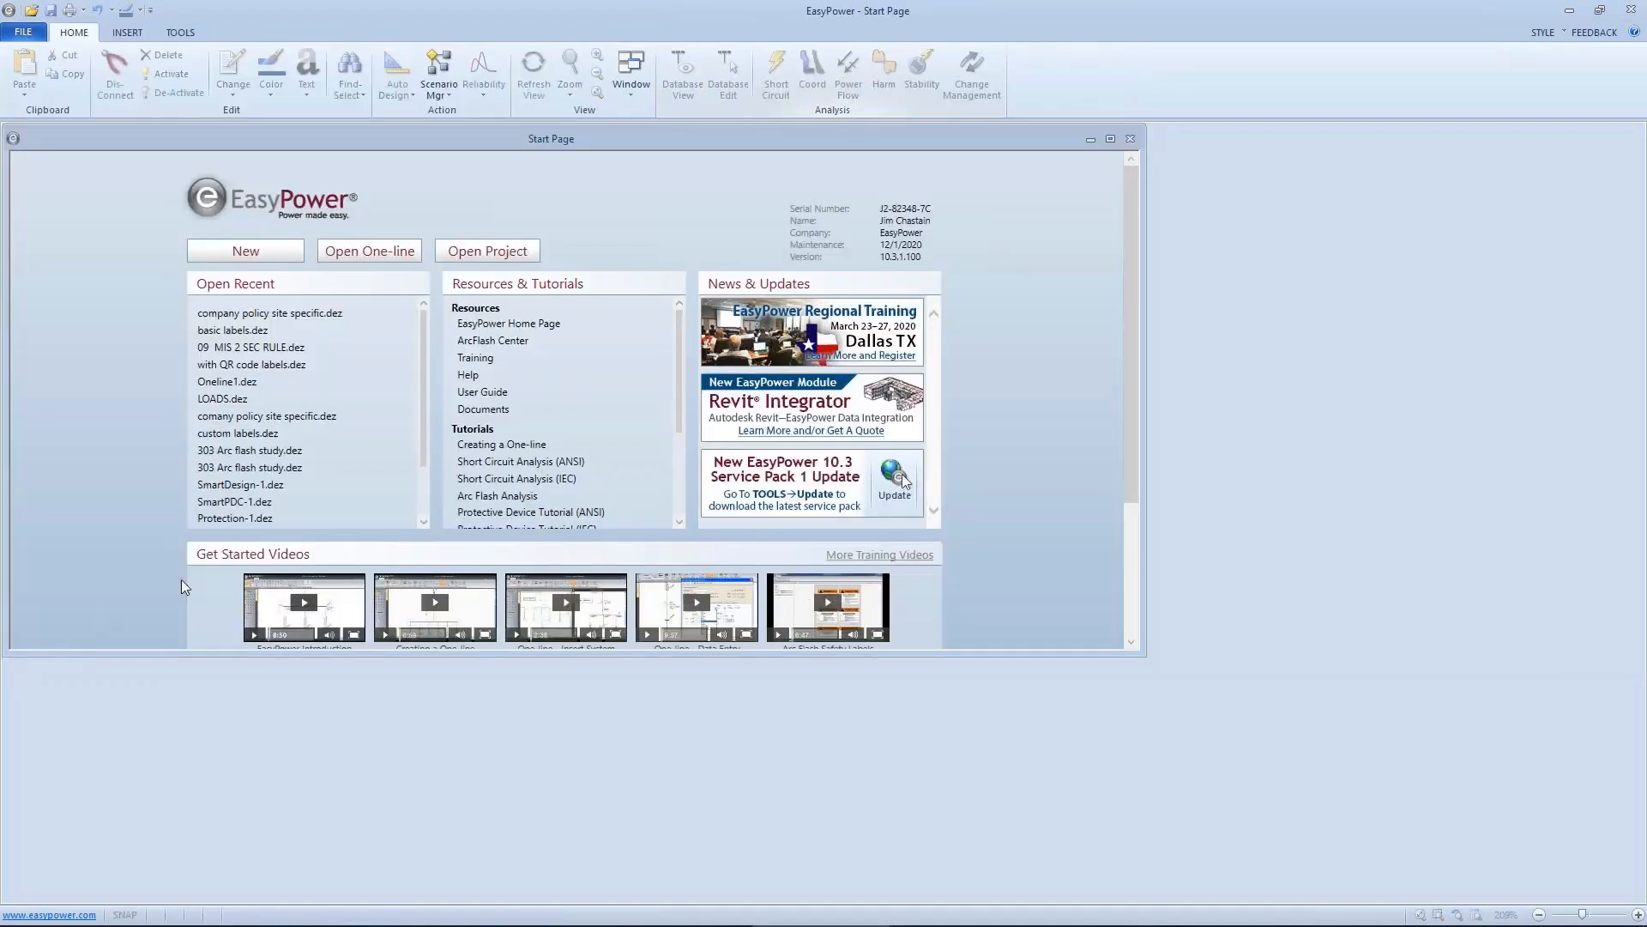
# Open the one-line file with QR code labels.dez from the labels folder.
pyautogui.click(1110, 139)
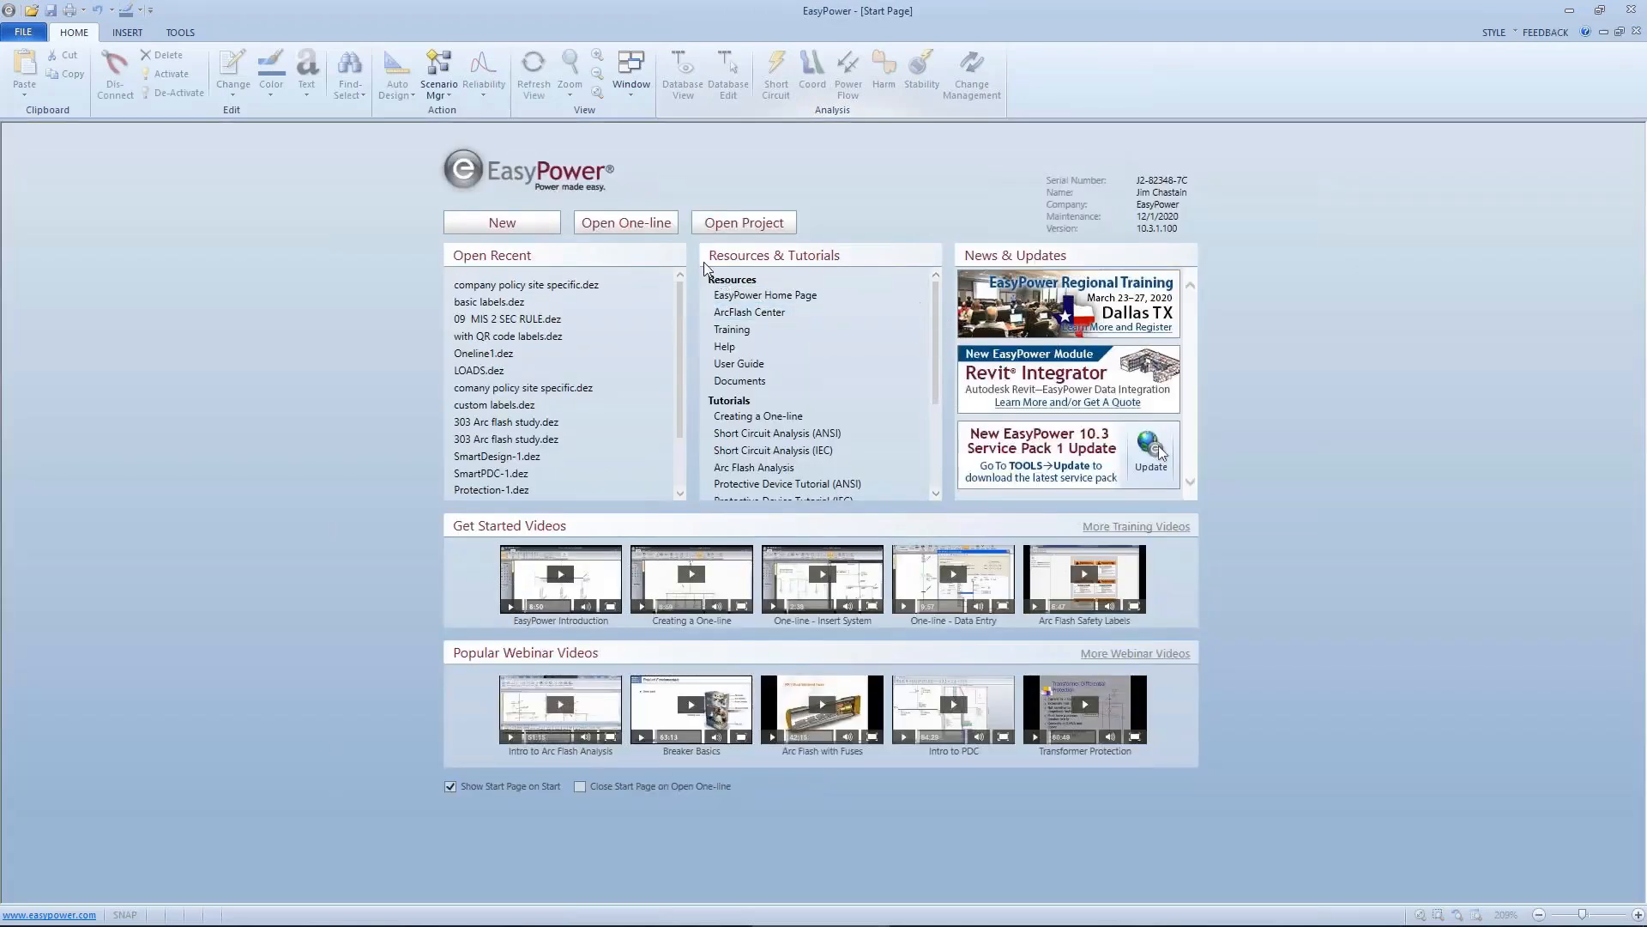
pyautogui.click(646, 233)
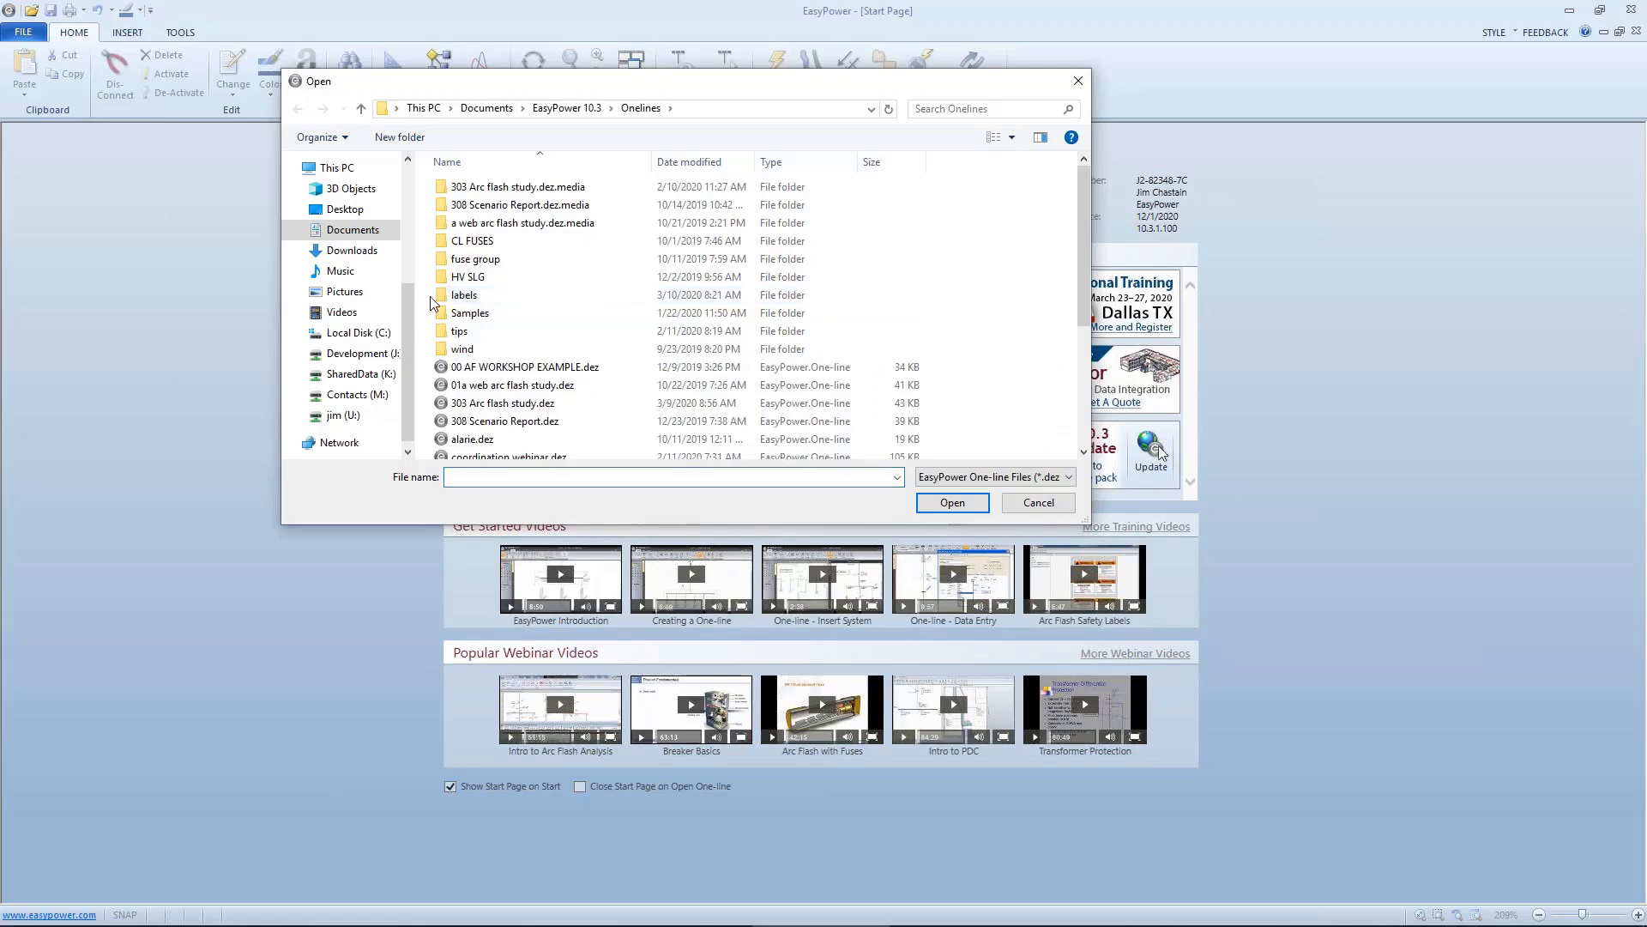
pyautogui.doubleClick(438, 296)
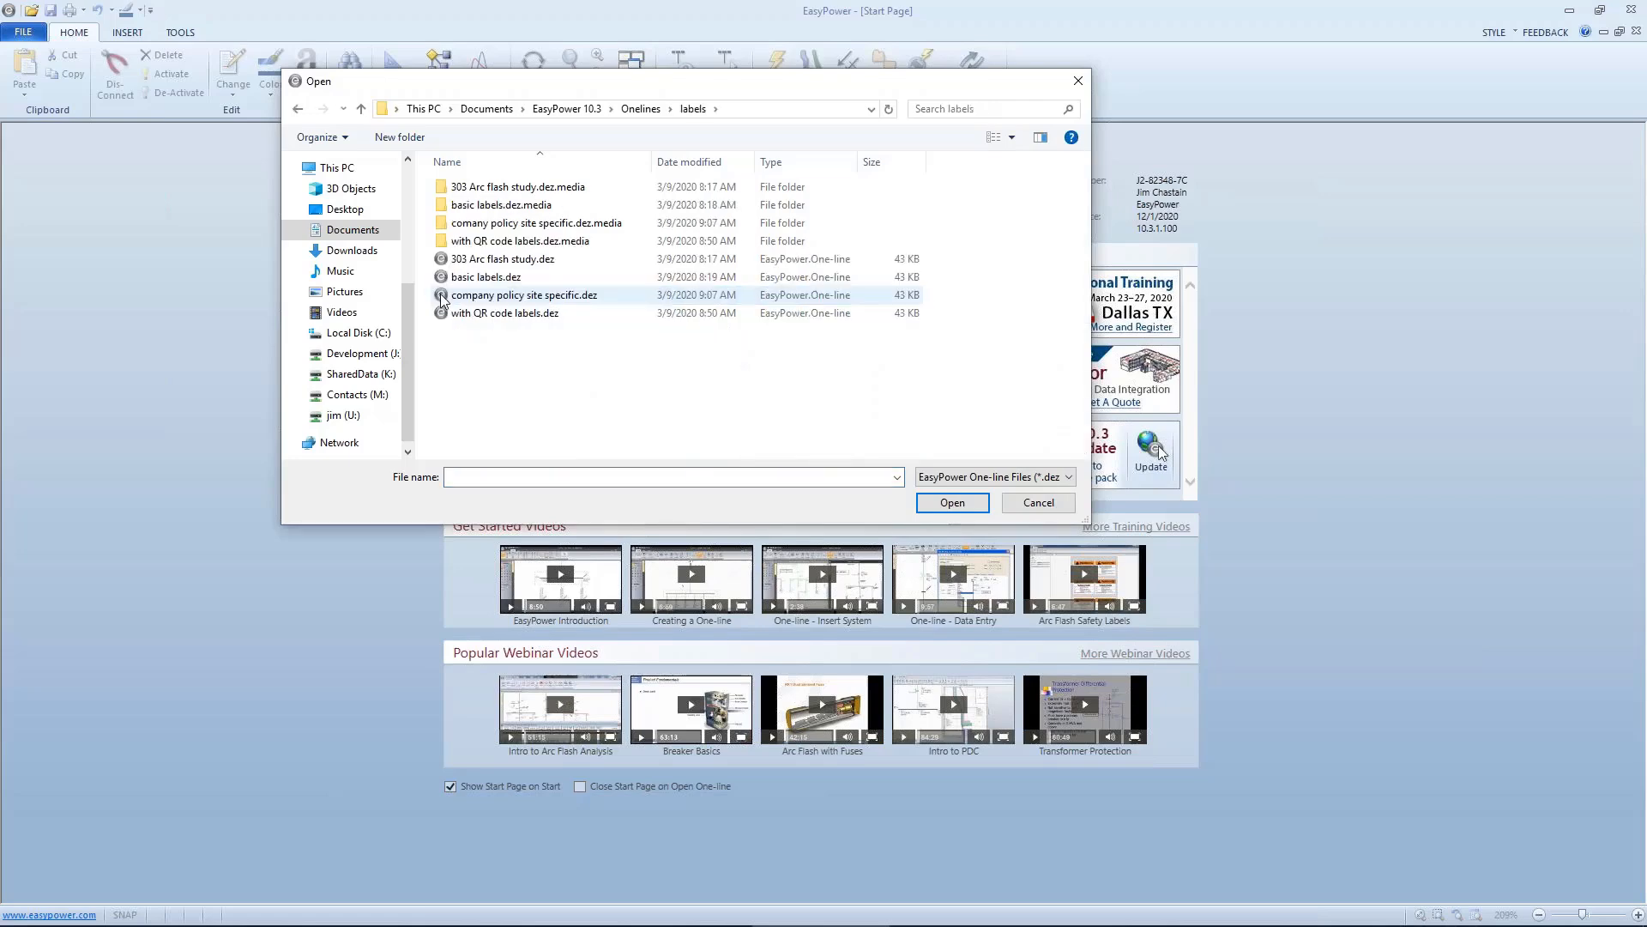
pyautogui.click(481, 313)
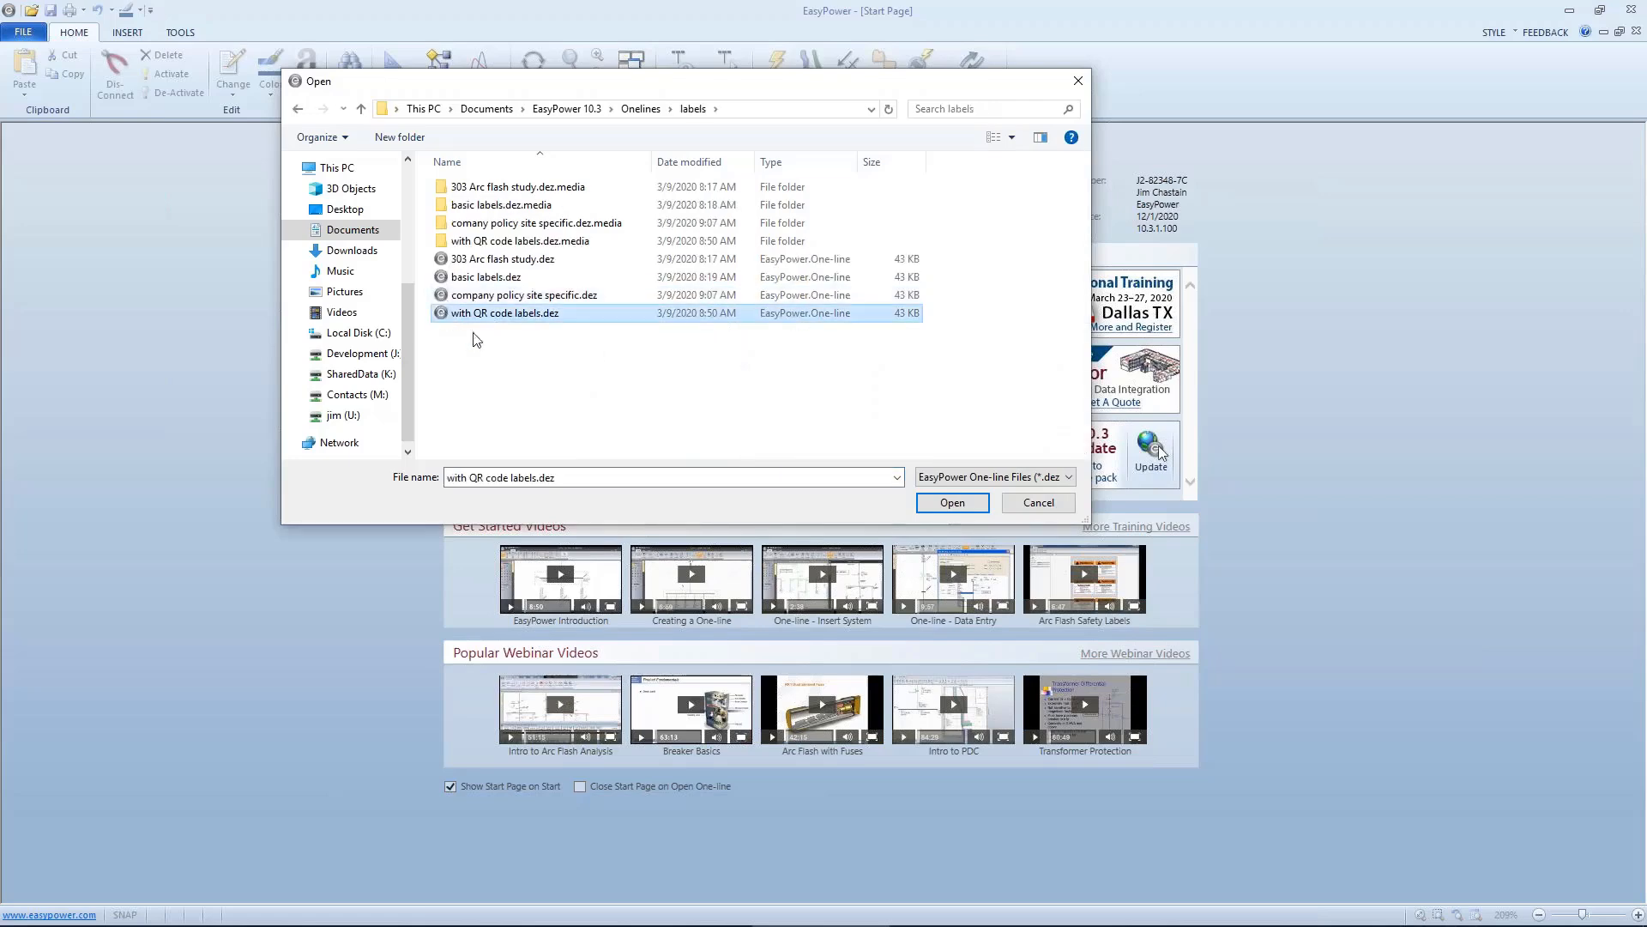
pyautogui.click(952, 505)
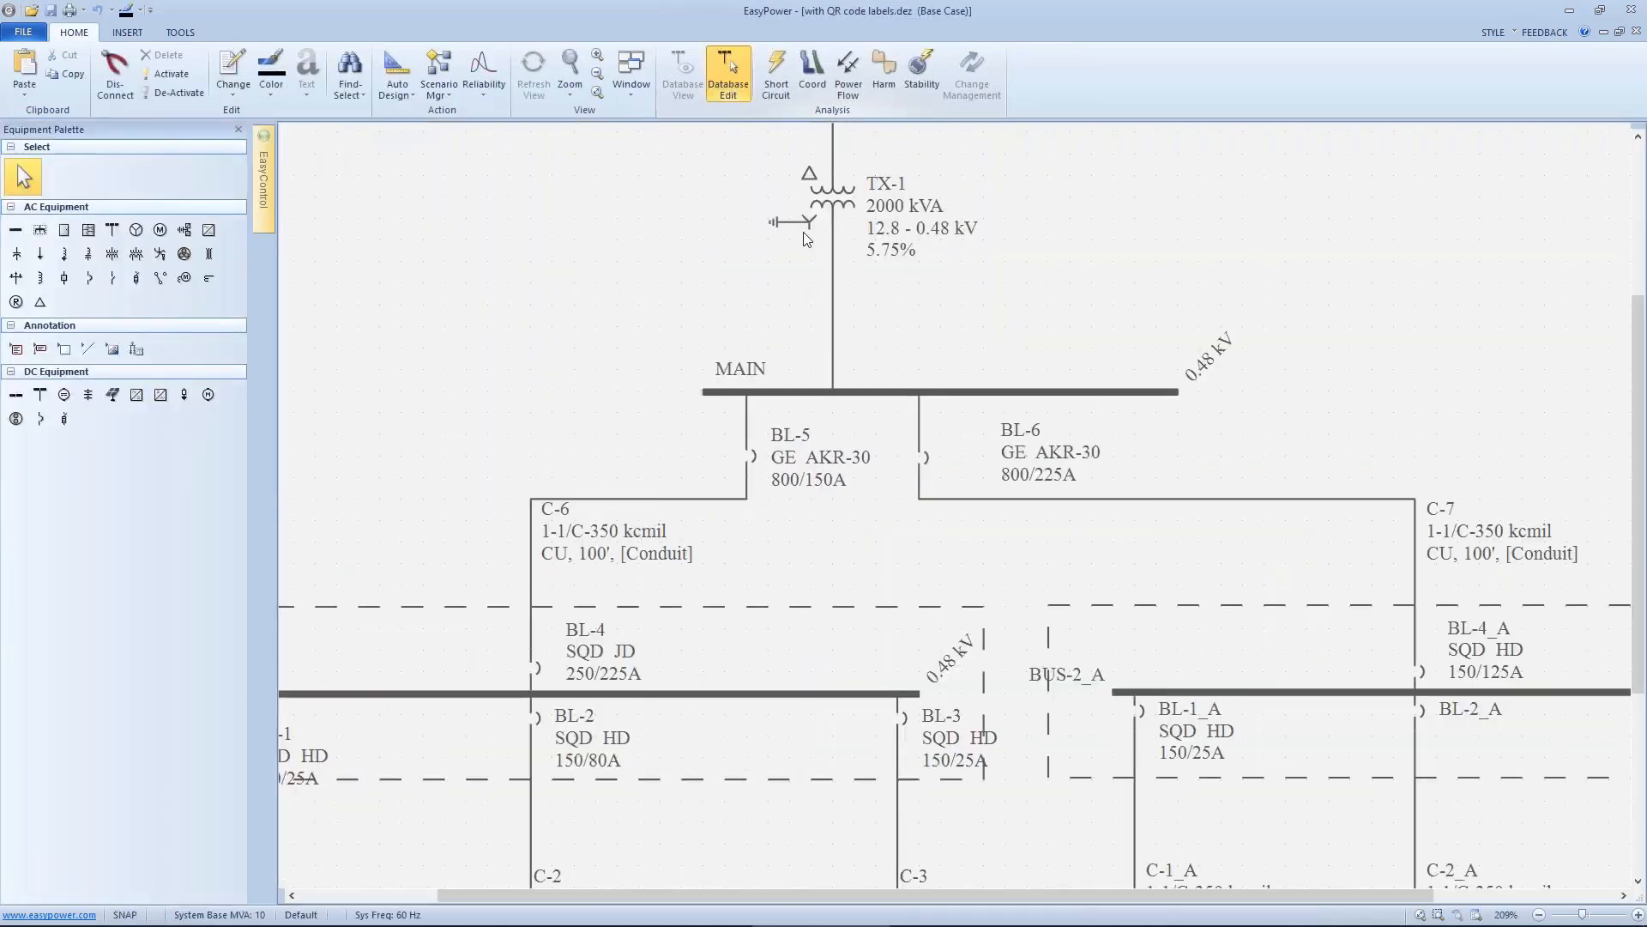
# Fault all buses of the QR code one-line and open the label print preview from its arc flash report.
pyautogui.click(779, 76)
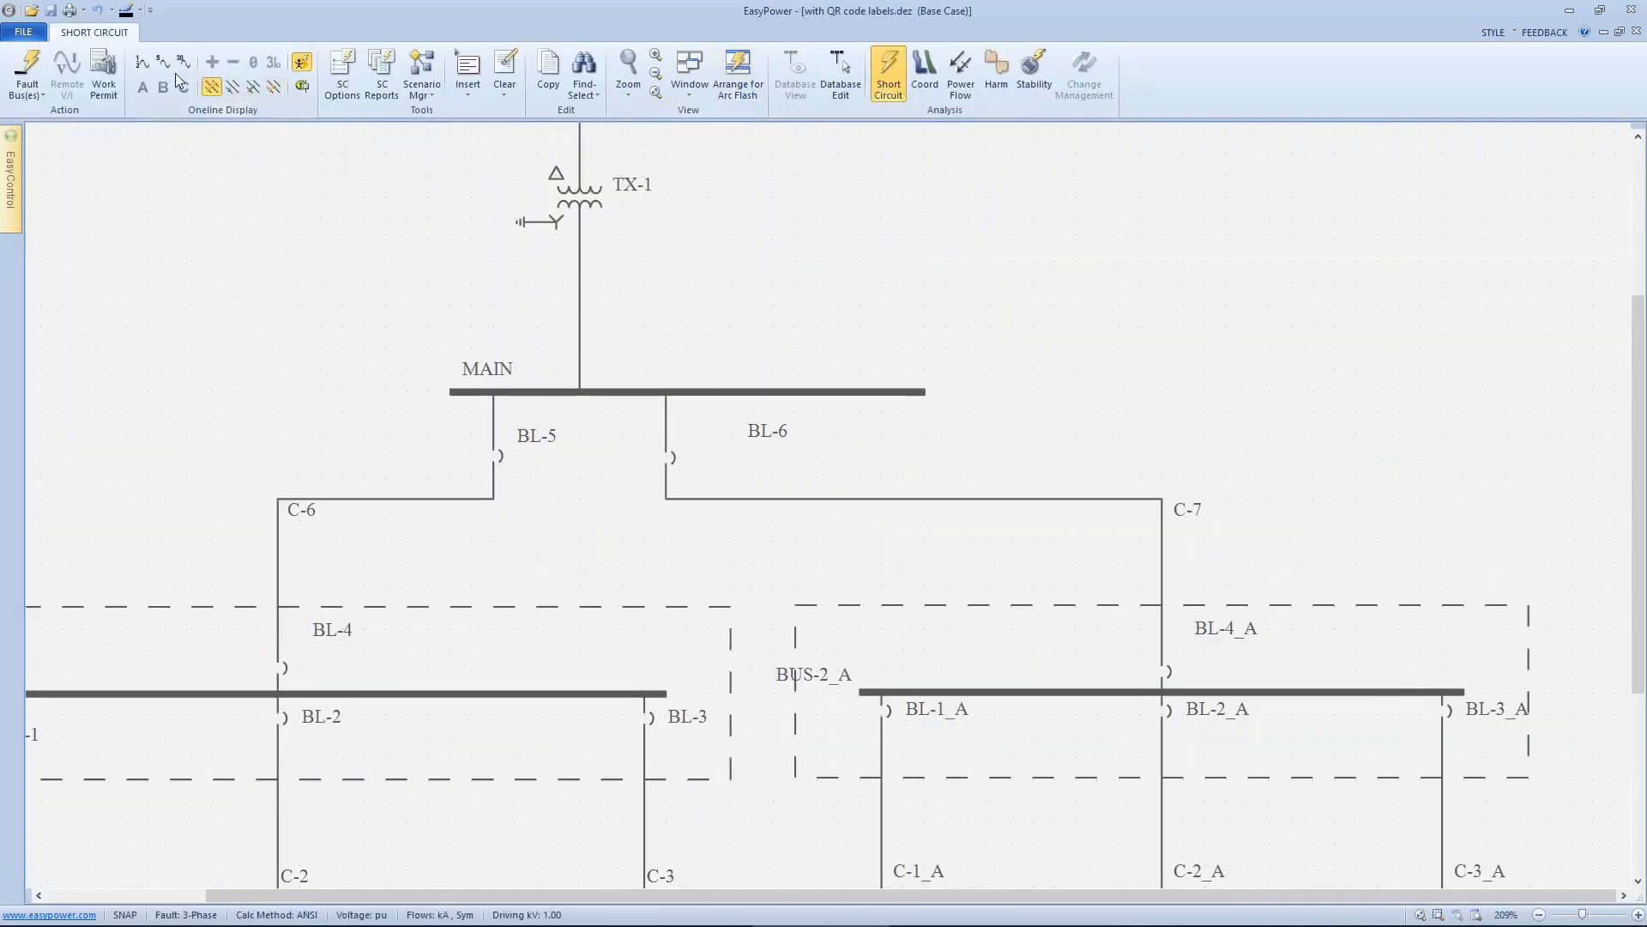
pyautogui.click(27, 69)
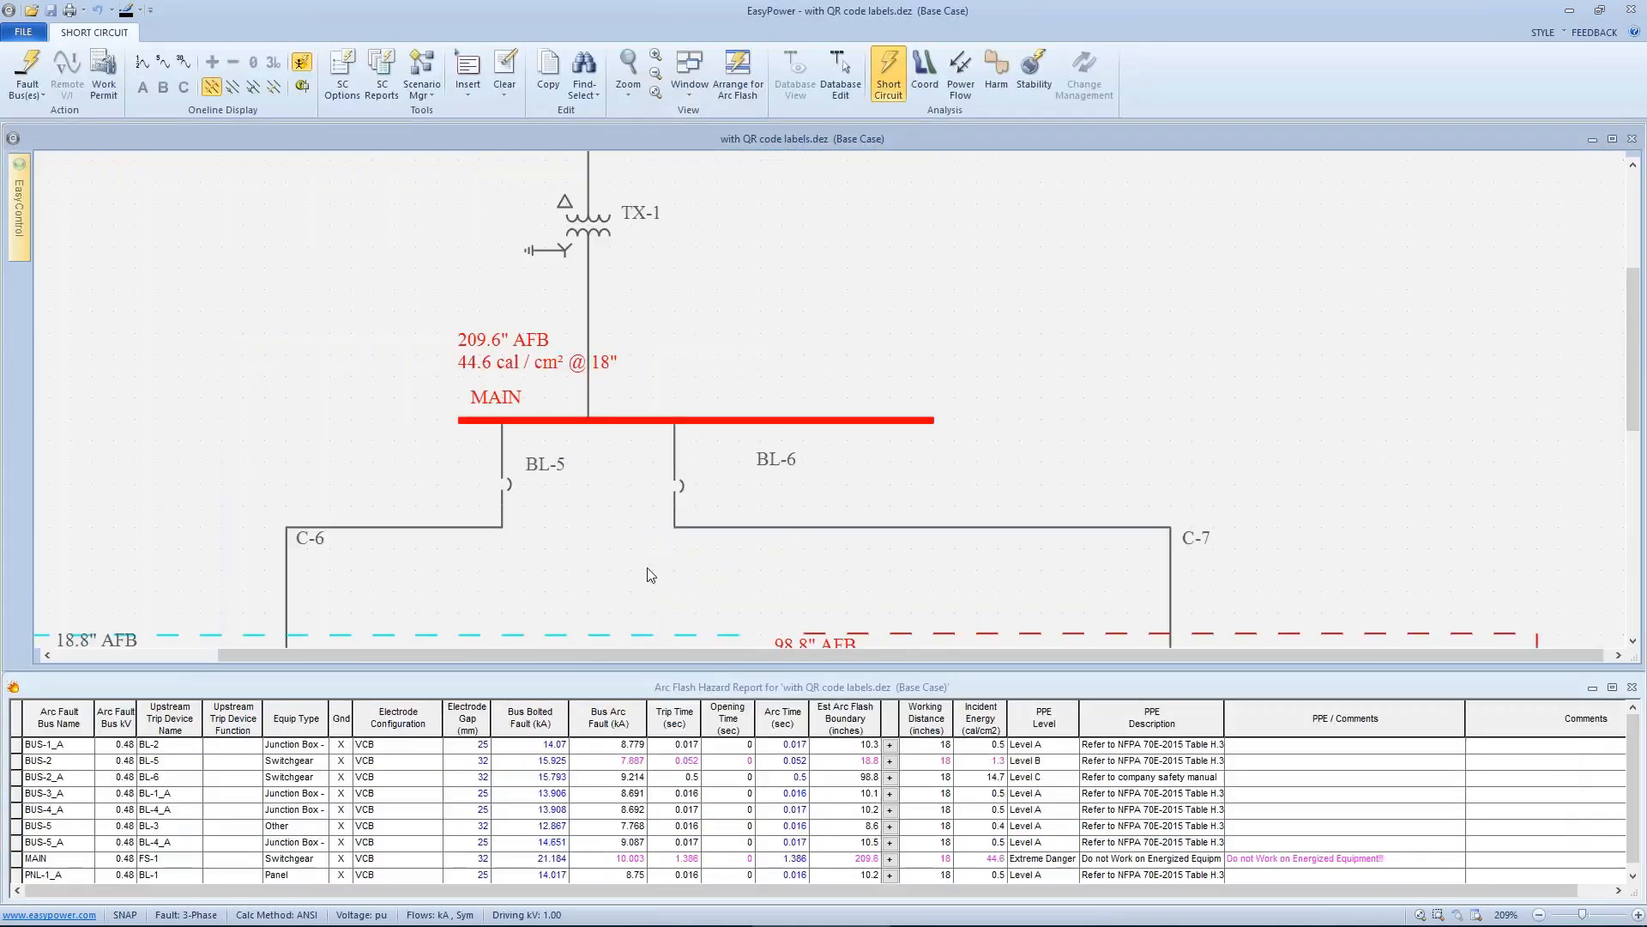
pyautogui.click(678, 687)
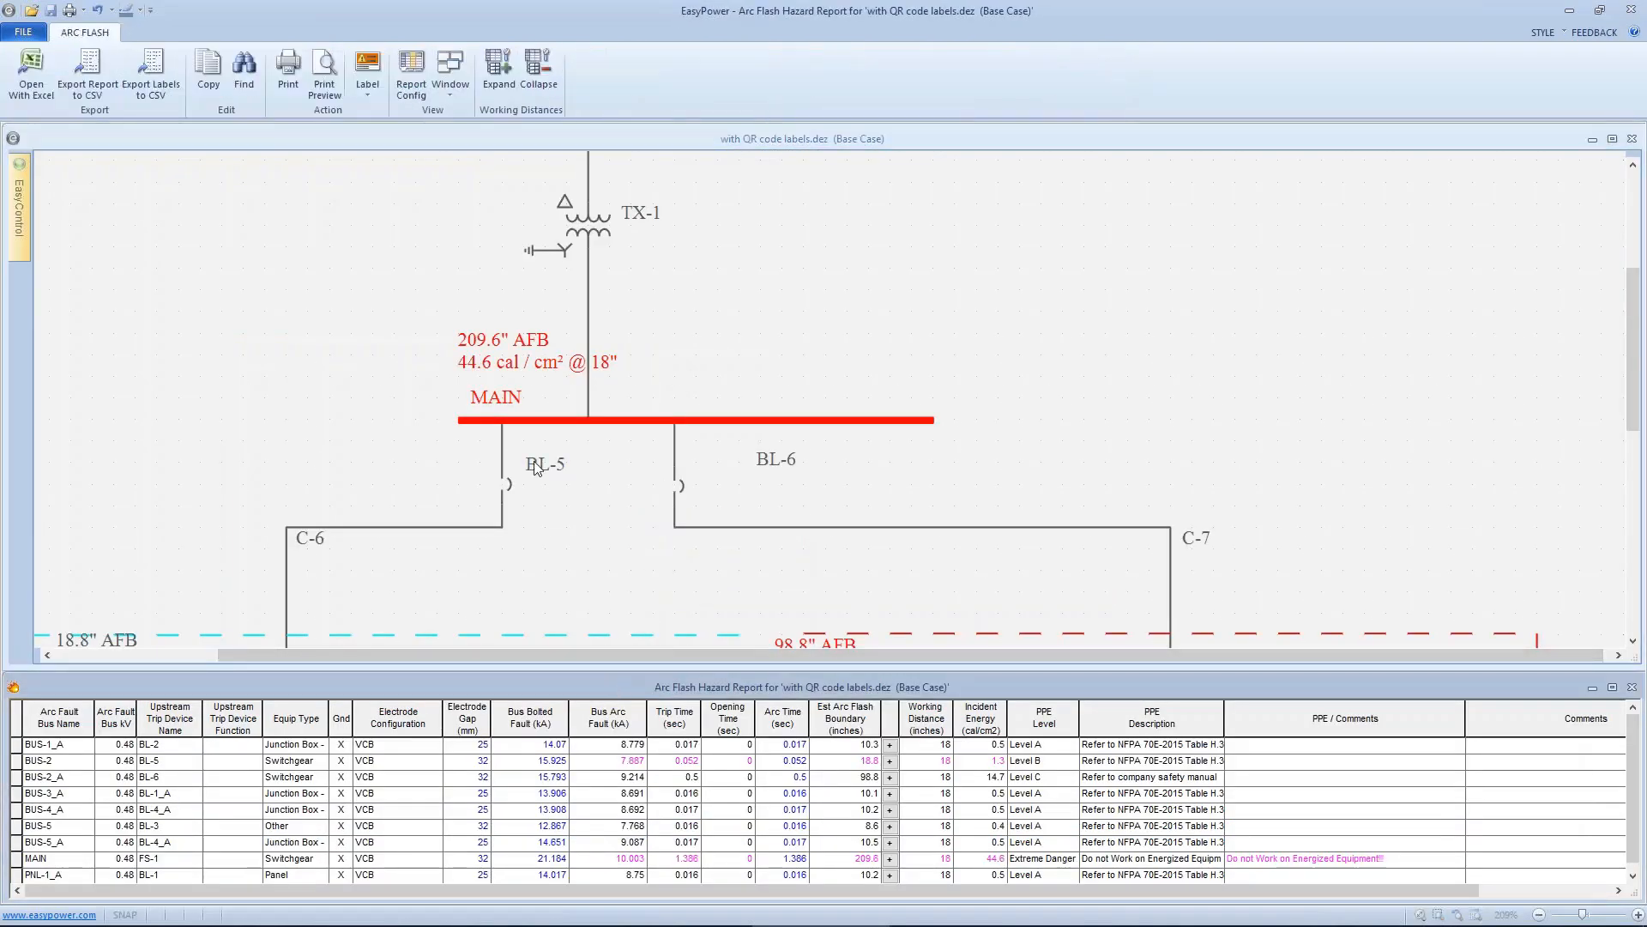
pyautogui.click(369, 77)
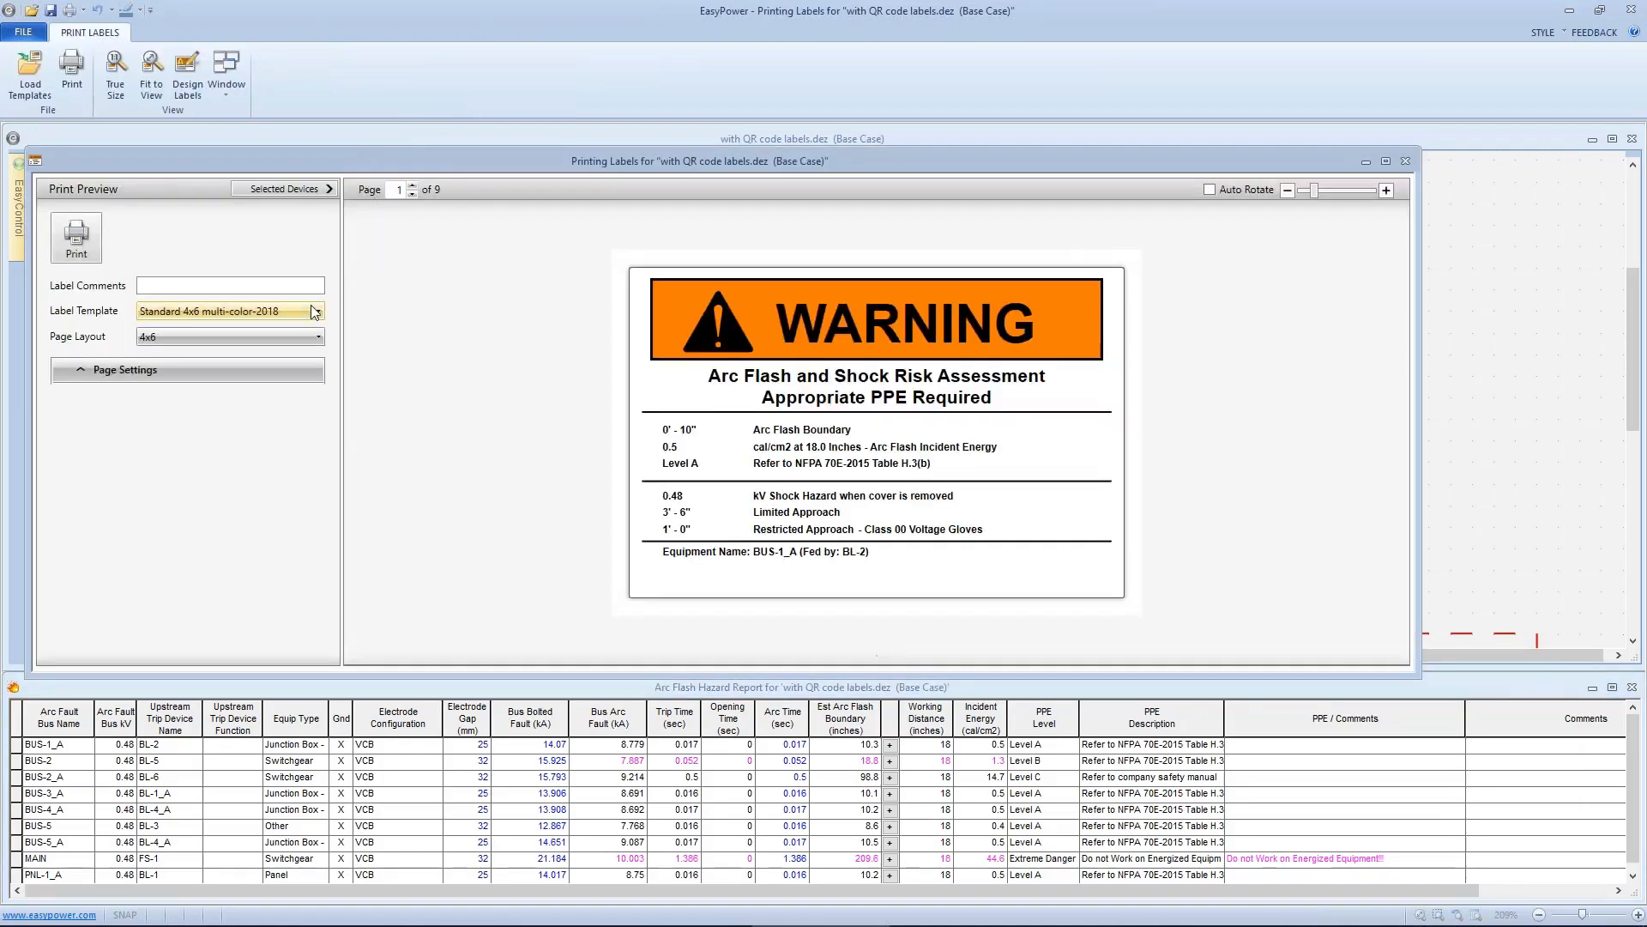
# Close the label print preview and switch the QR code one-line to Database Edit.
pyautogui.click(319, 311)
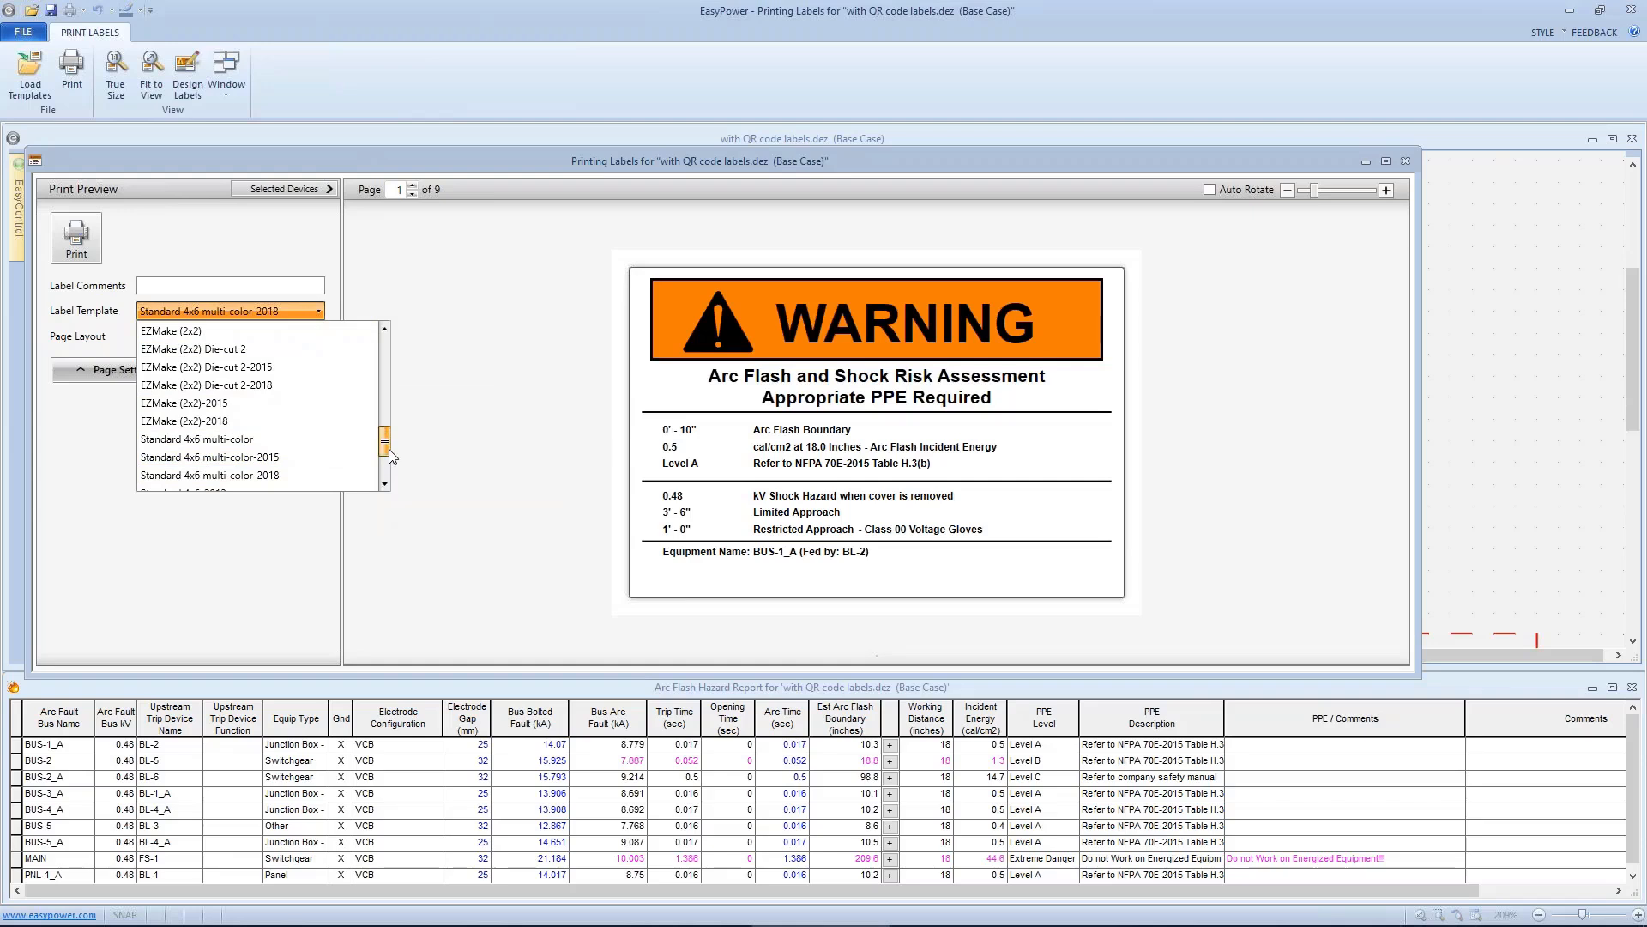
pyautogui.click(1506, 298)
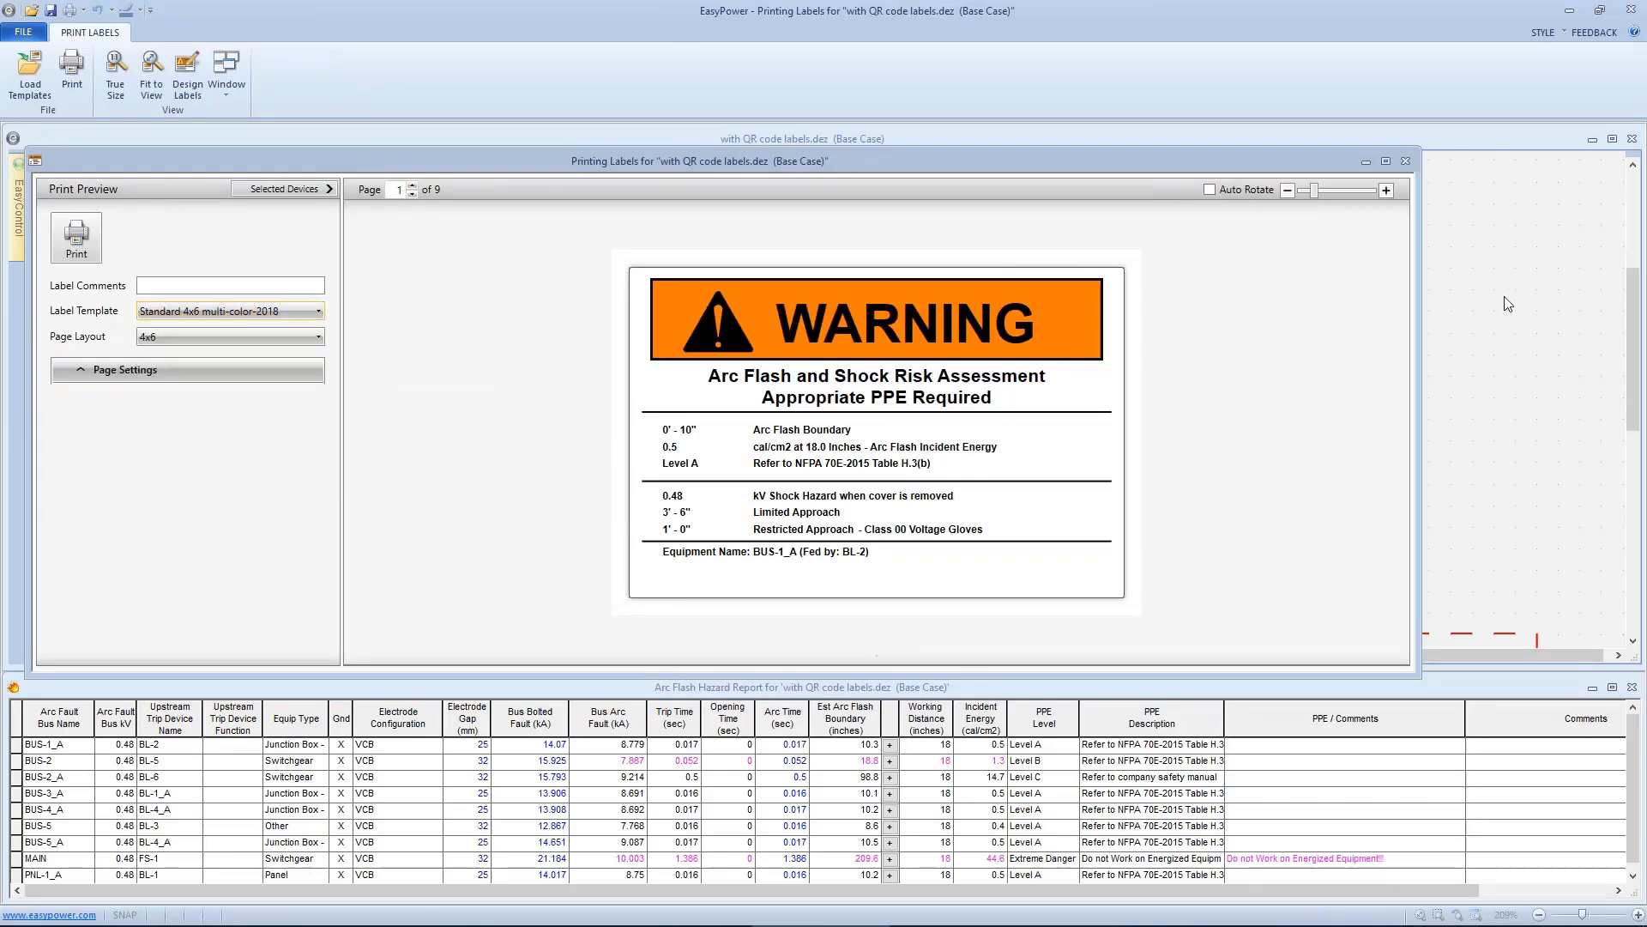
pyautogui.click(1407, 161)
pyautogui.click(522, 231)
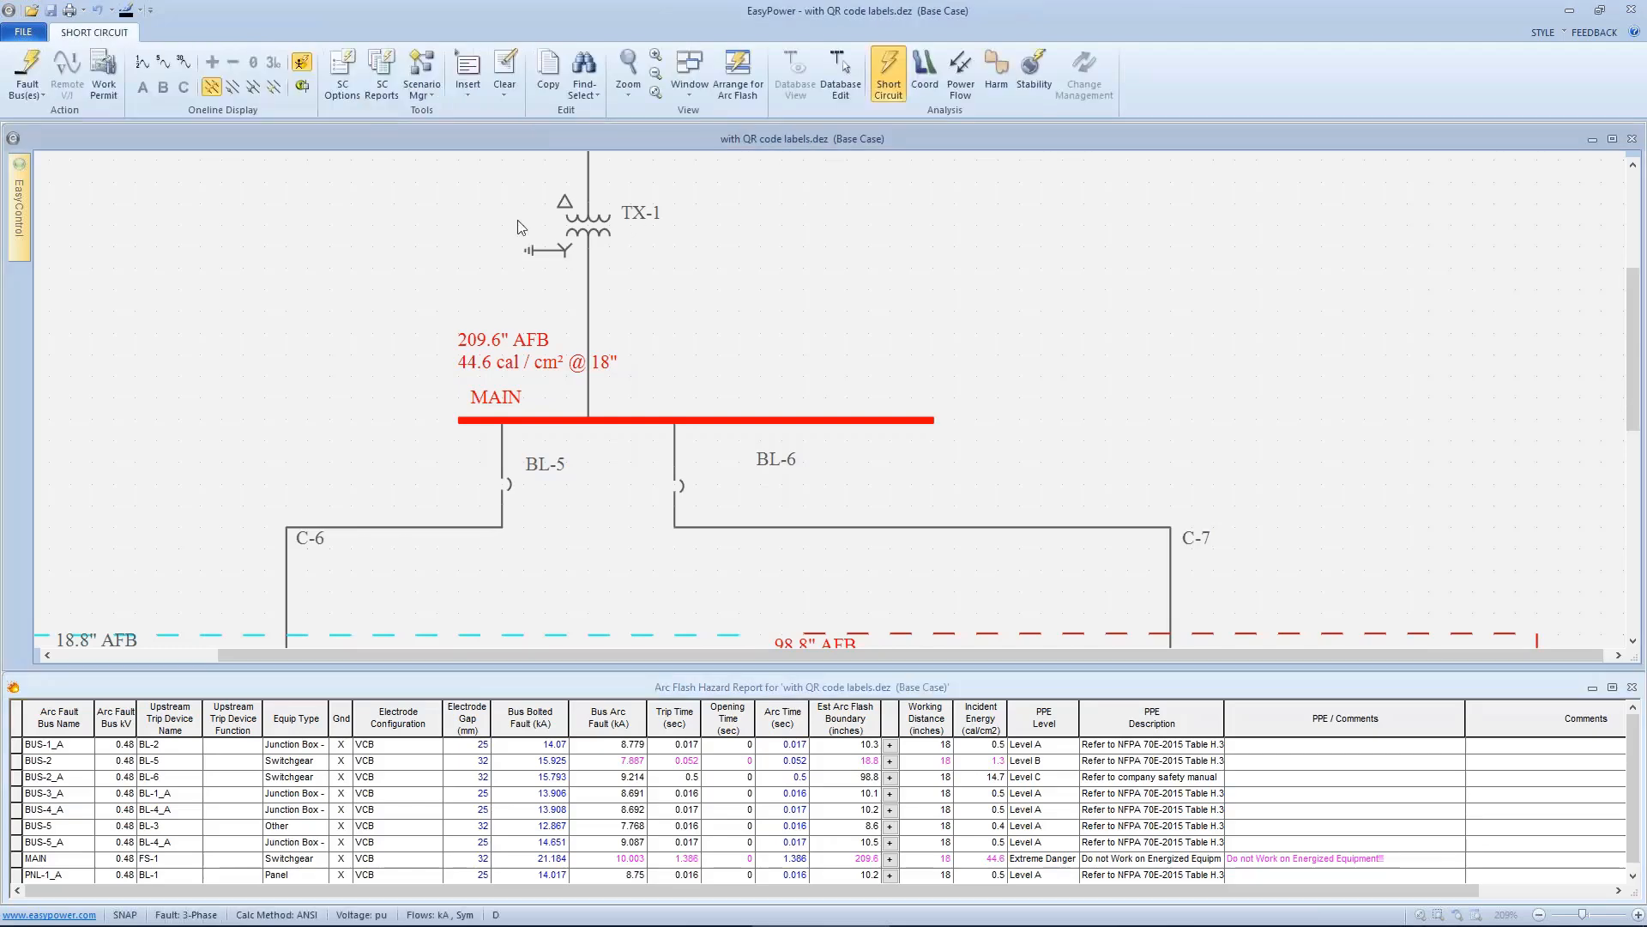
pyautogui.click(825, 77)
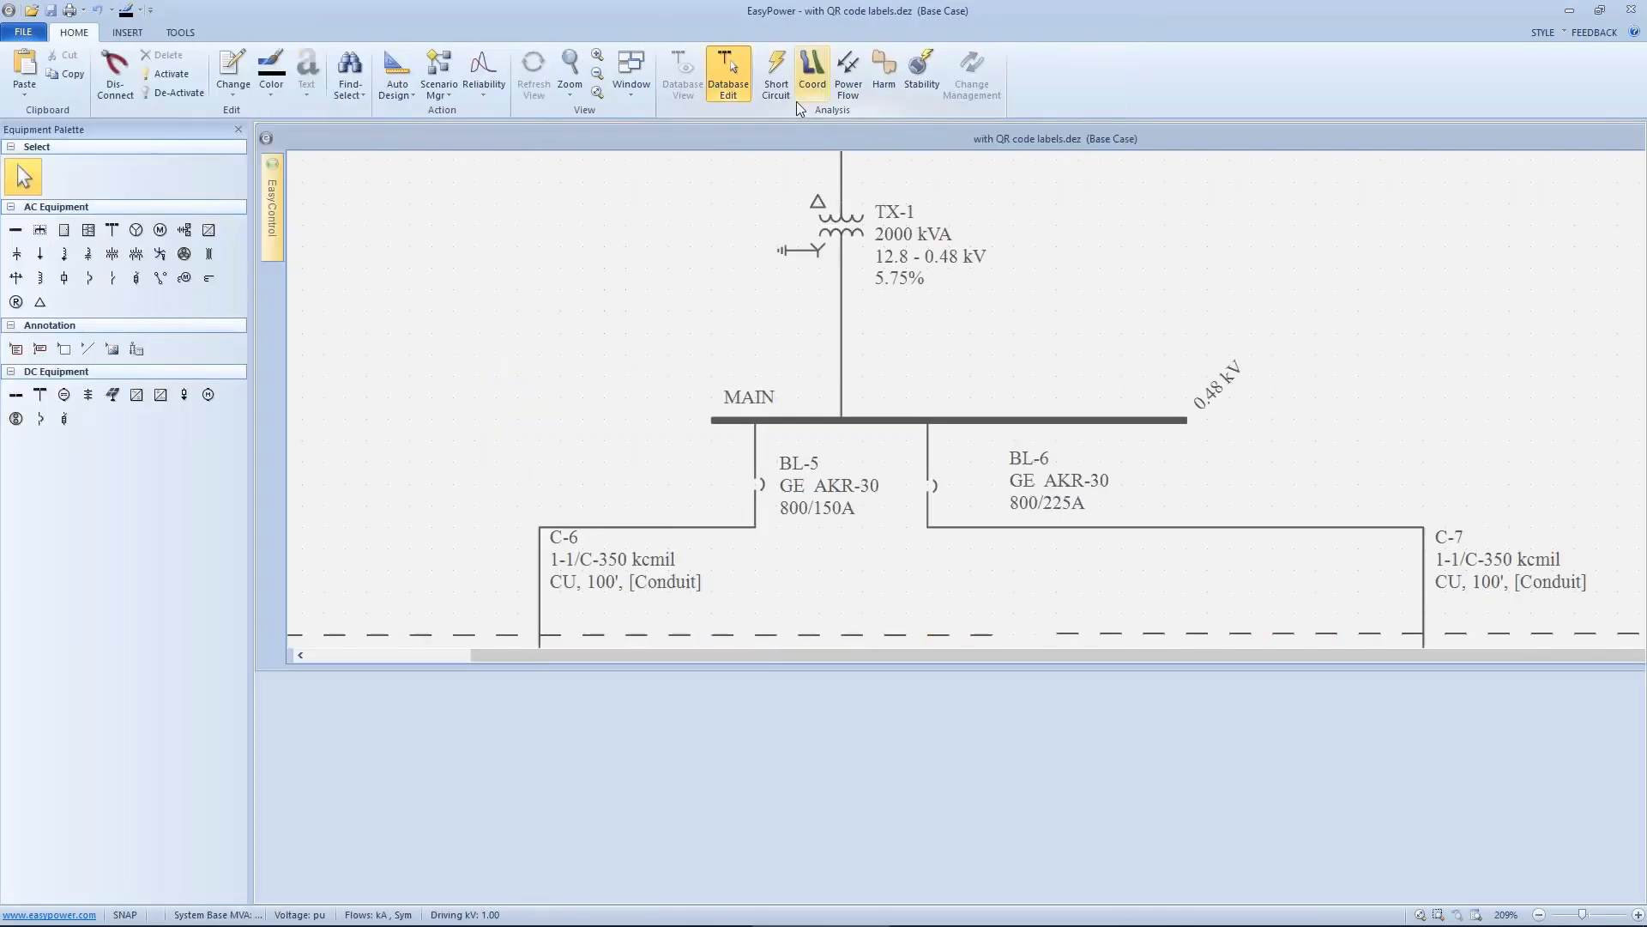
# Examine the MAIN bus's location, comments and specifications data, including its device code, and close the bus data.
pyautogui.doubleClick(736, 422)
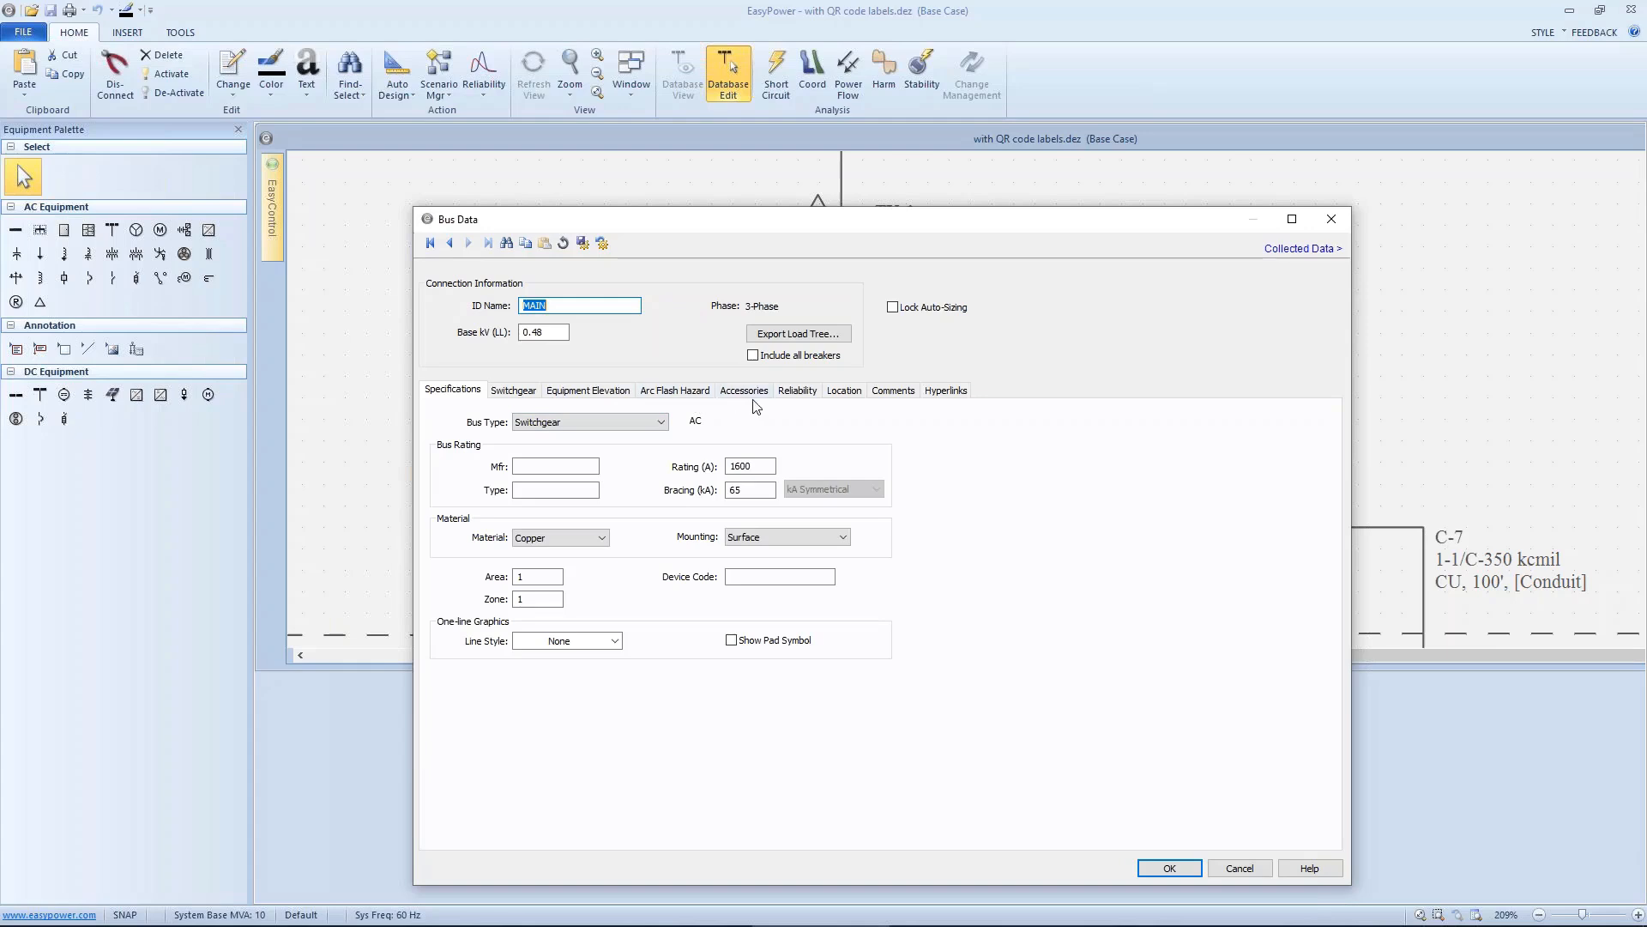
pyautogui.click(867, 396)
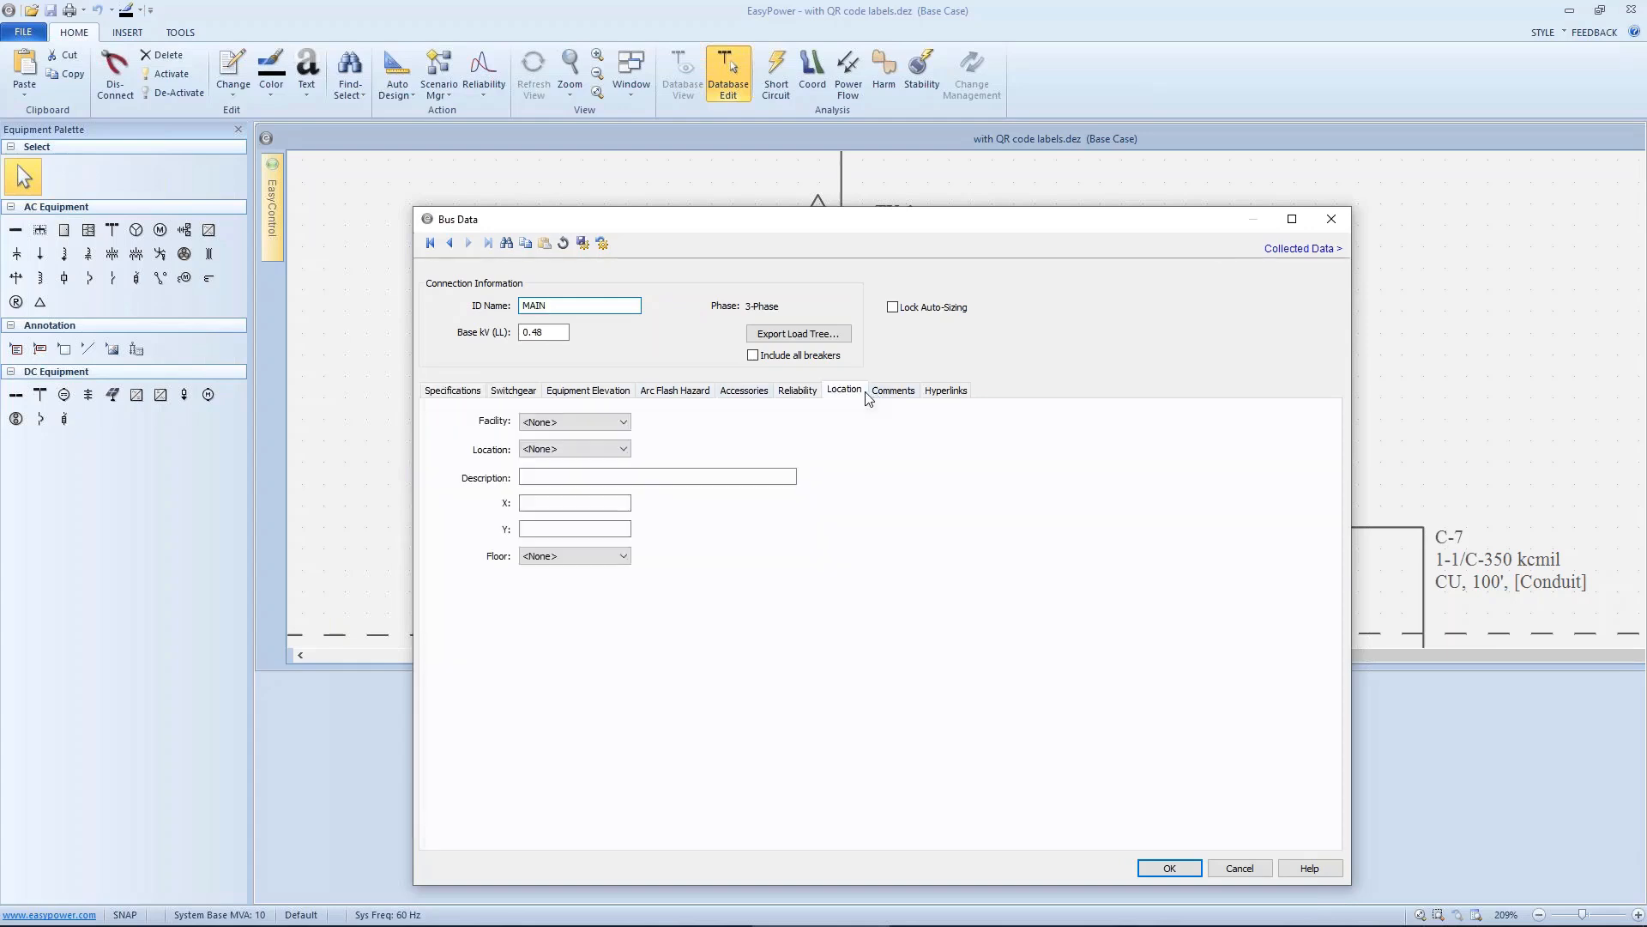
pyautogui.click(880, 396)
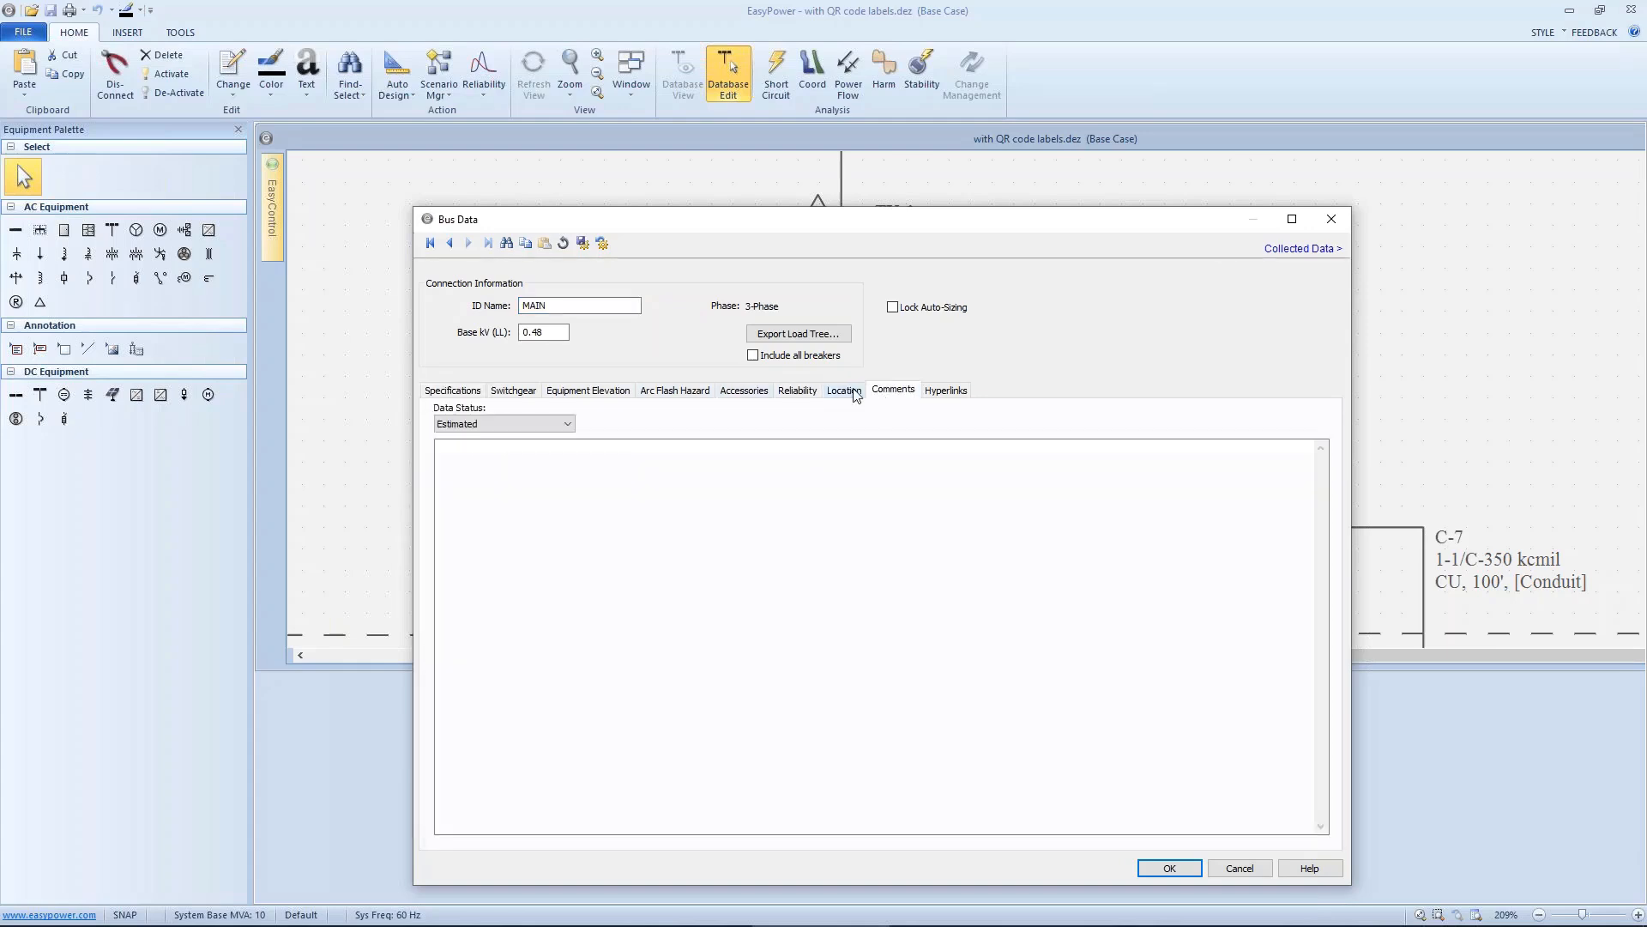
pyautogui.click(855, 395)
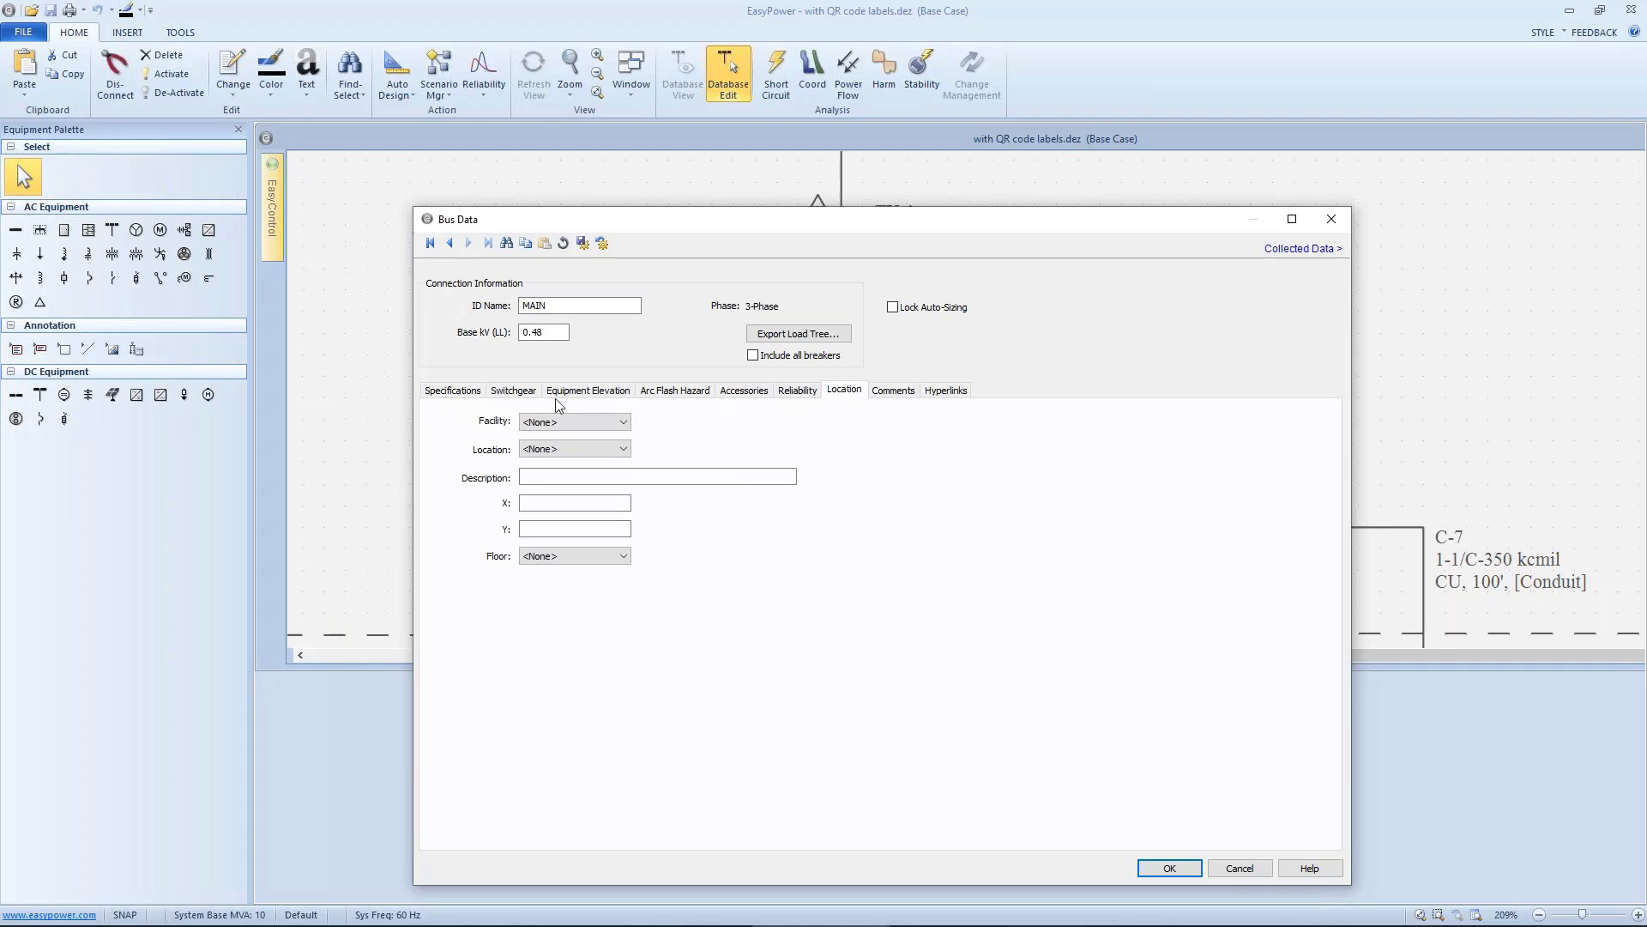
pyautogui.click(472, 393)
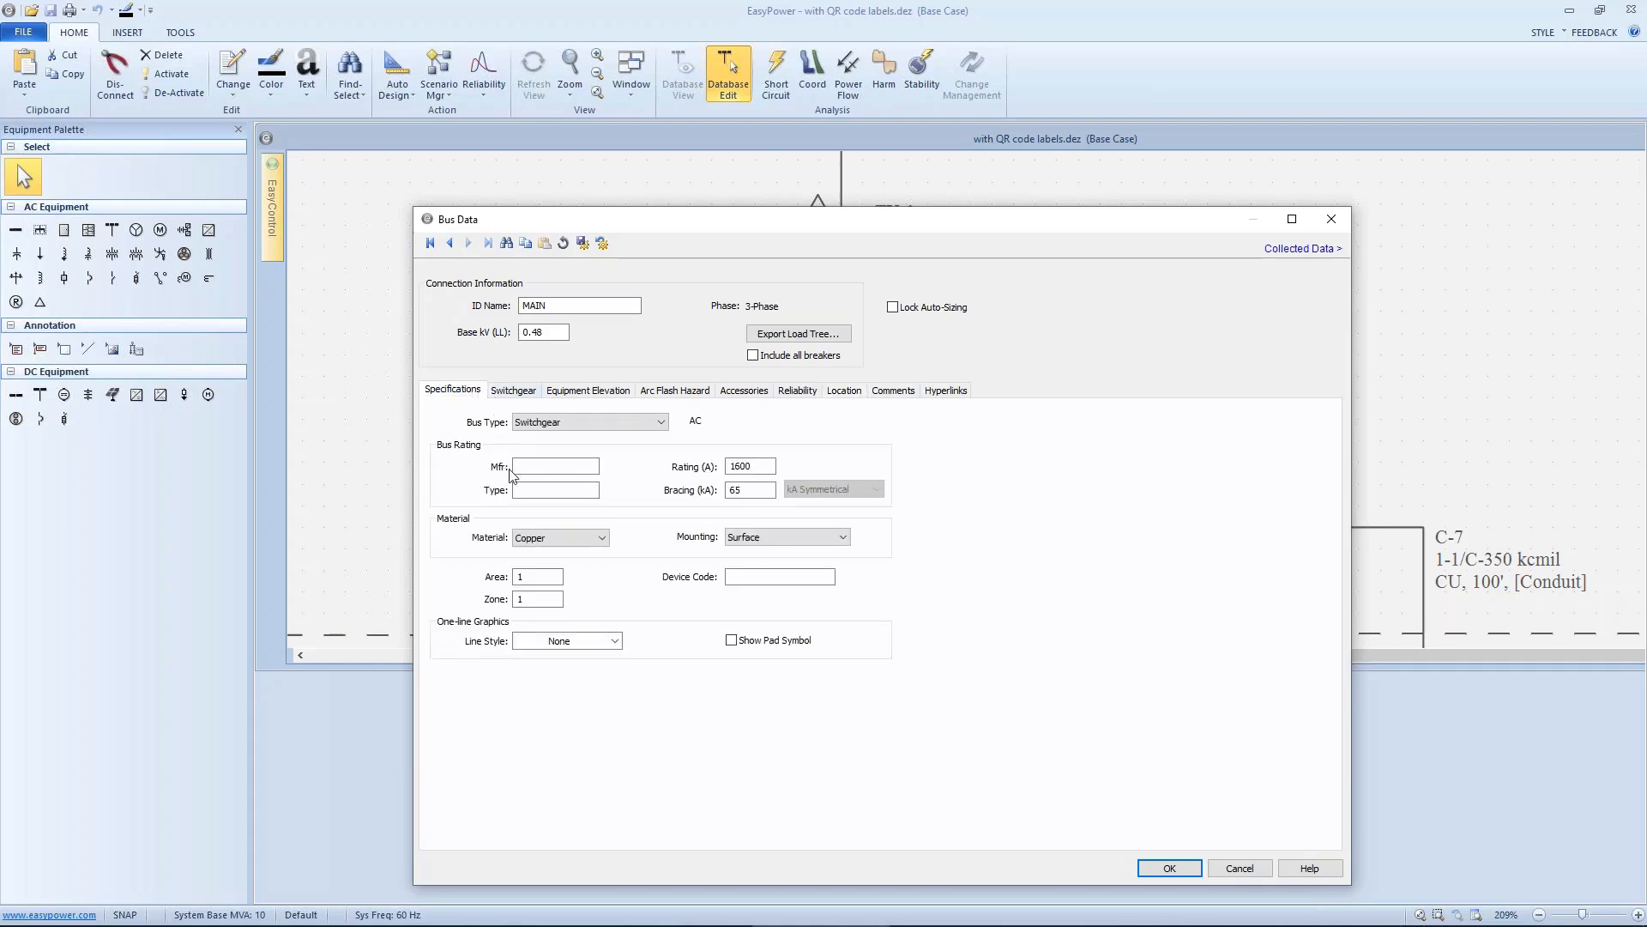
pyautogui.click(767, 581)
pyautogui.click(1167, 867)
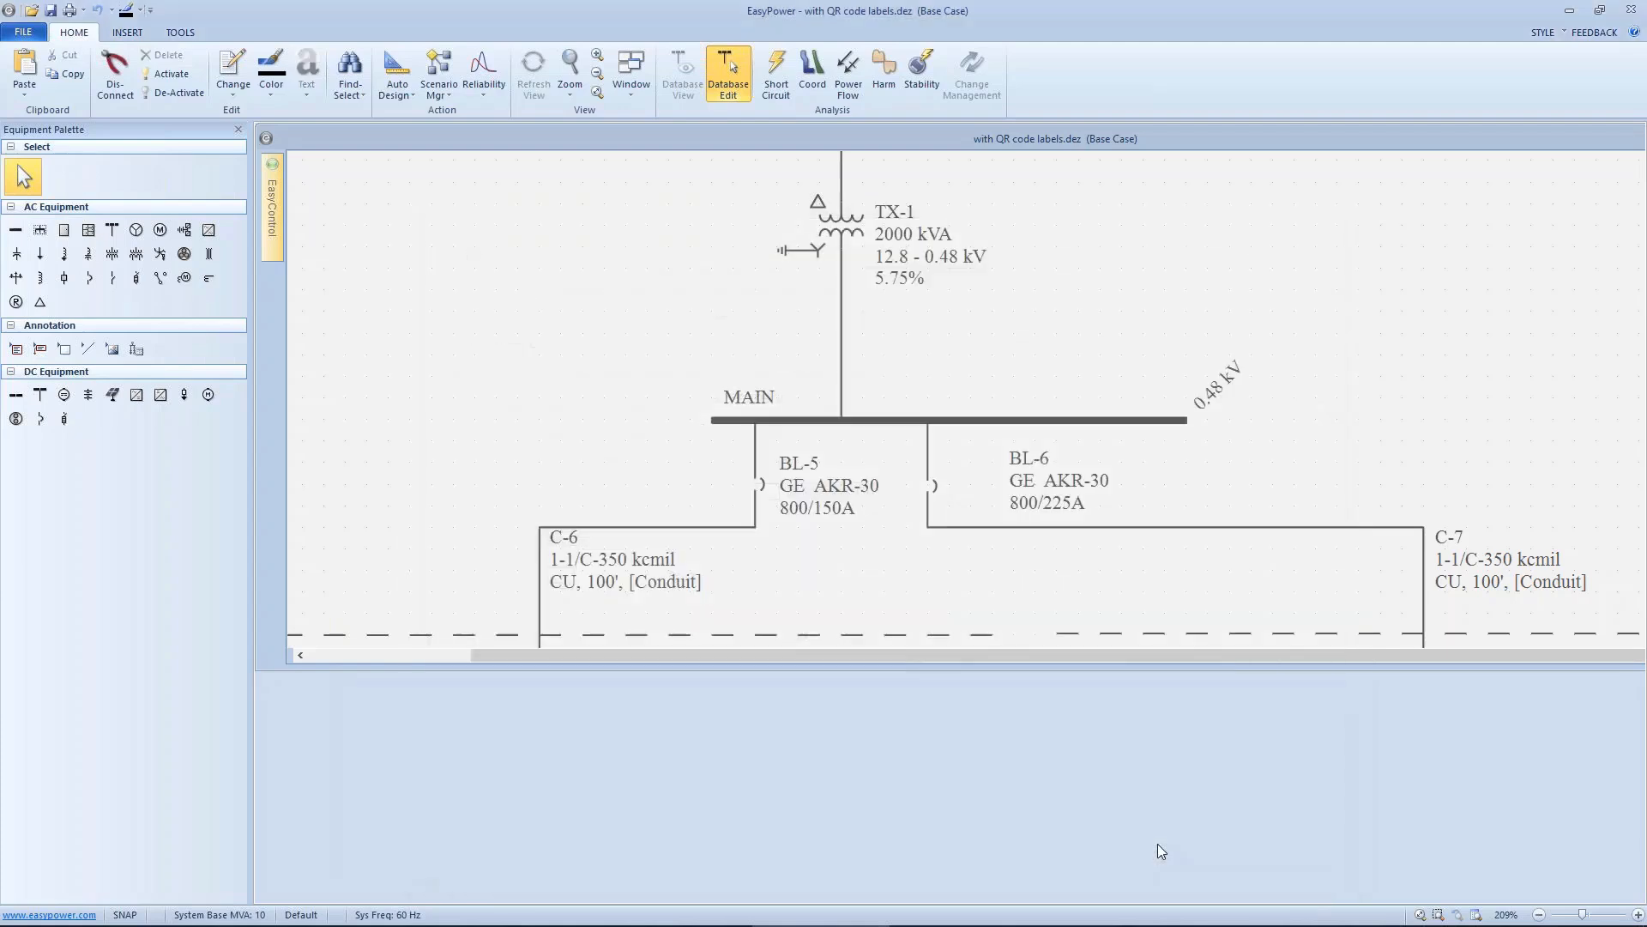
# Check the device codes in the bus data of BUS-2 and BUS-2_A.
pyautogui.scroll(-3, 966, 399)
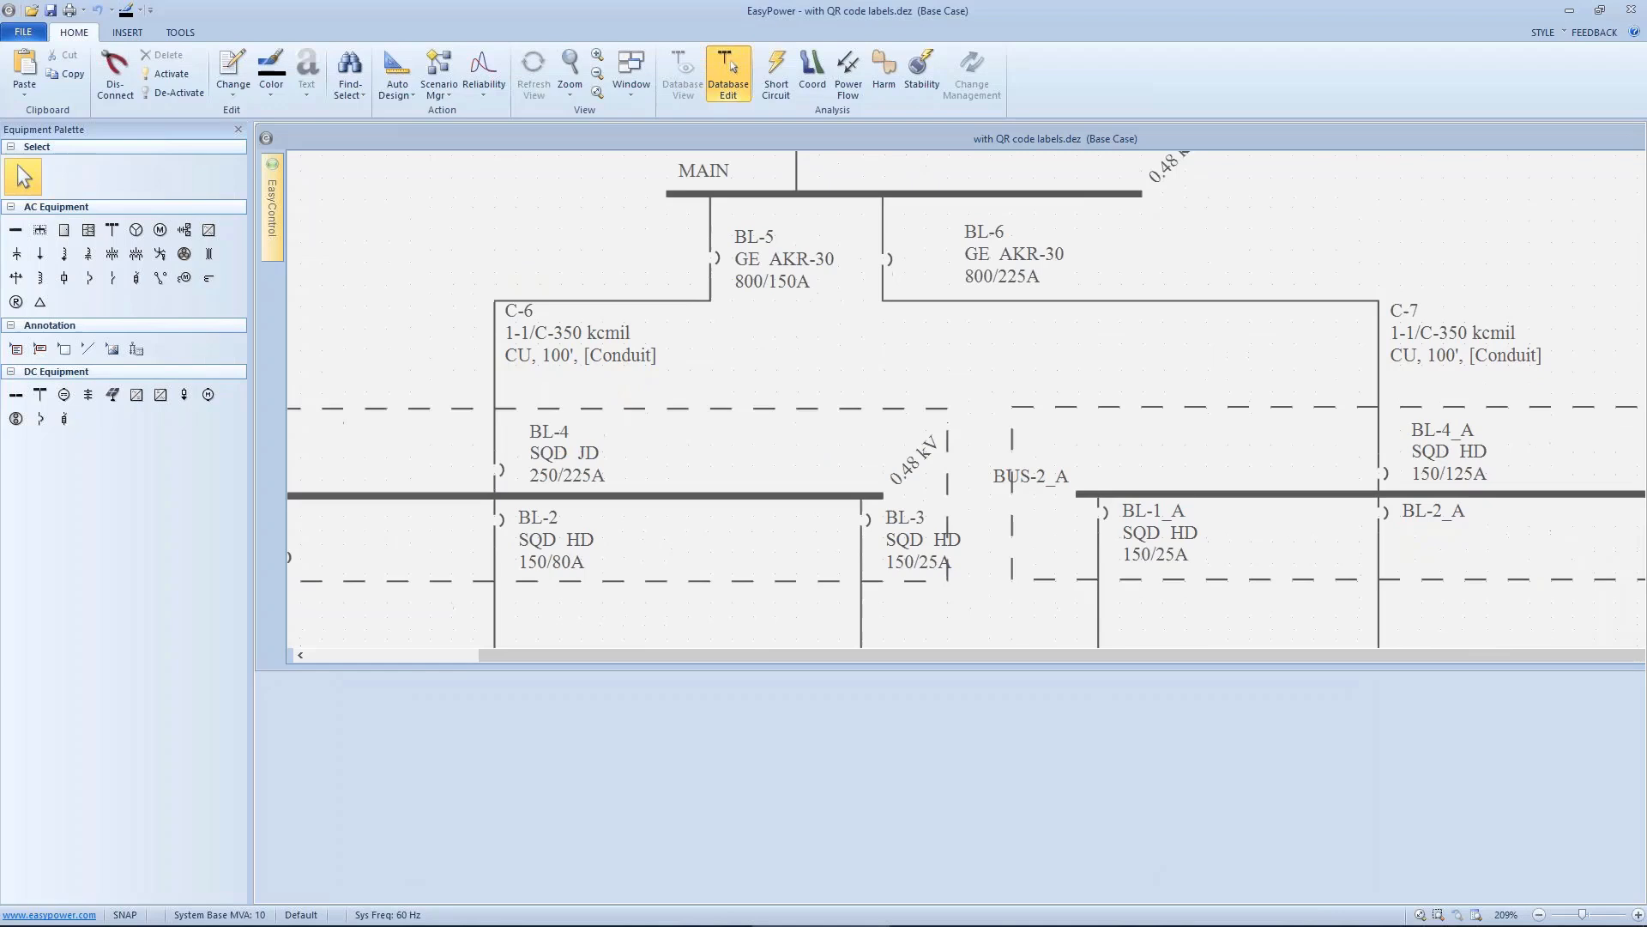
pyautogui.click(773, 491)
pyautogui.doubleClick(772, 493)
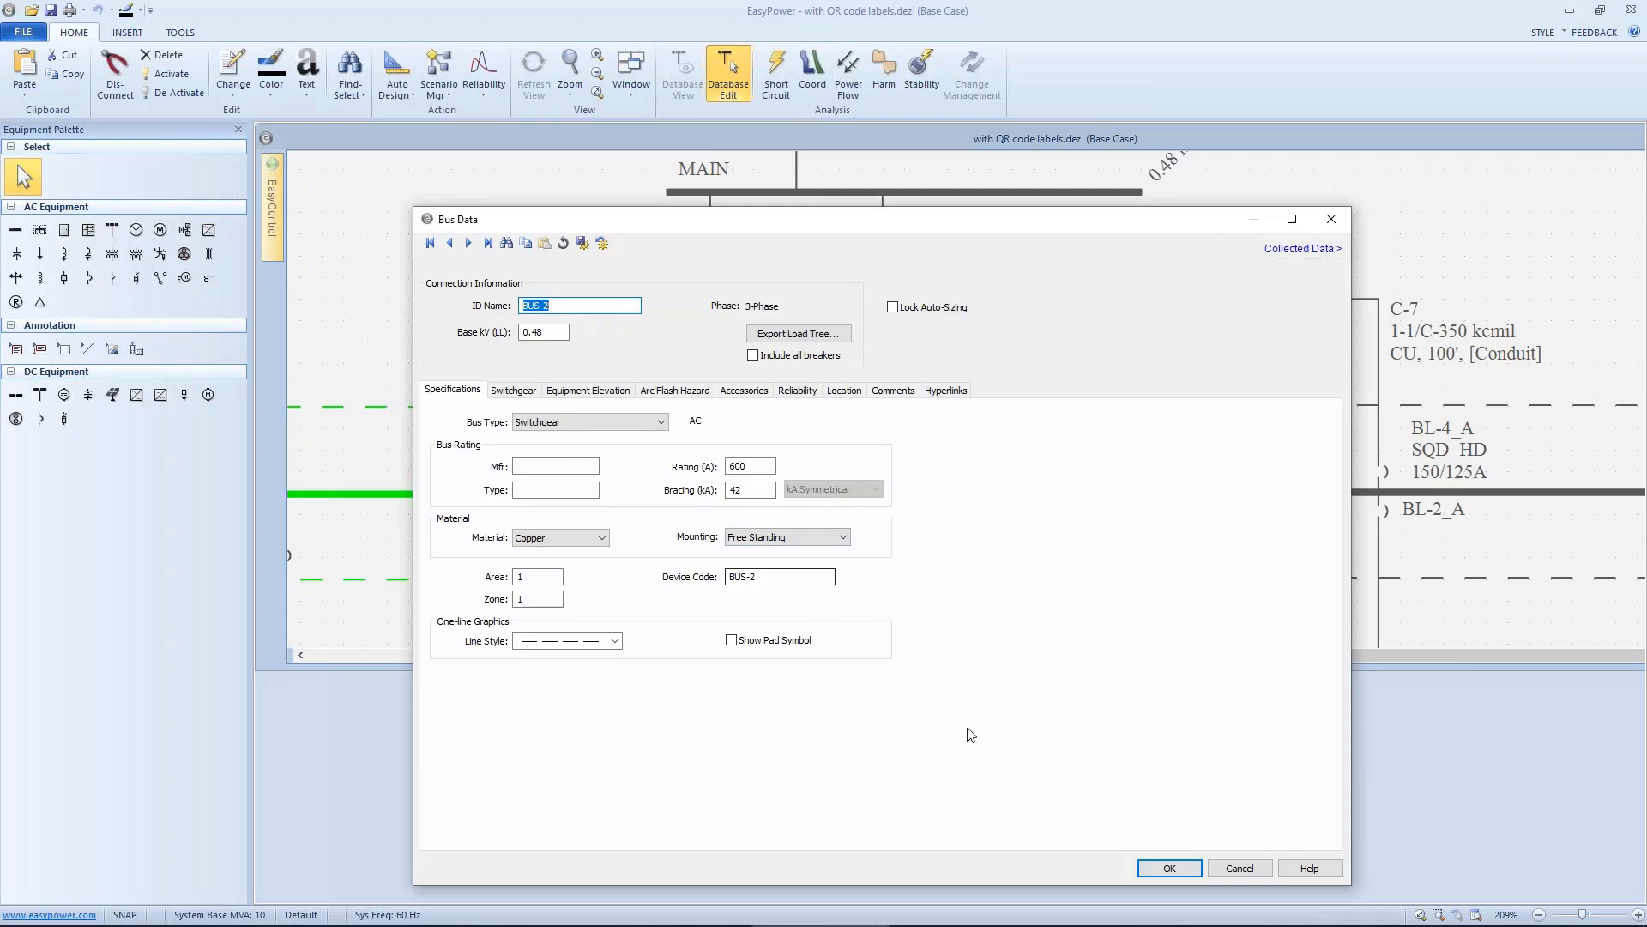
pyautogui.click(1167, 868)
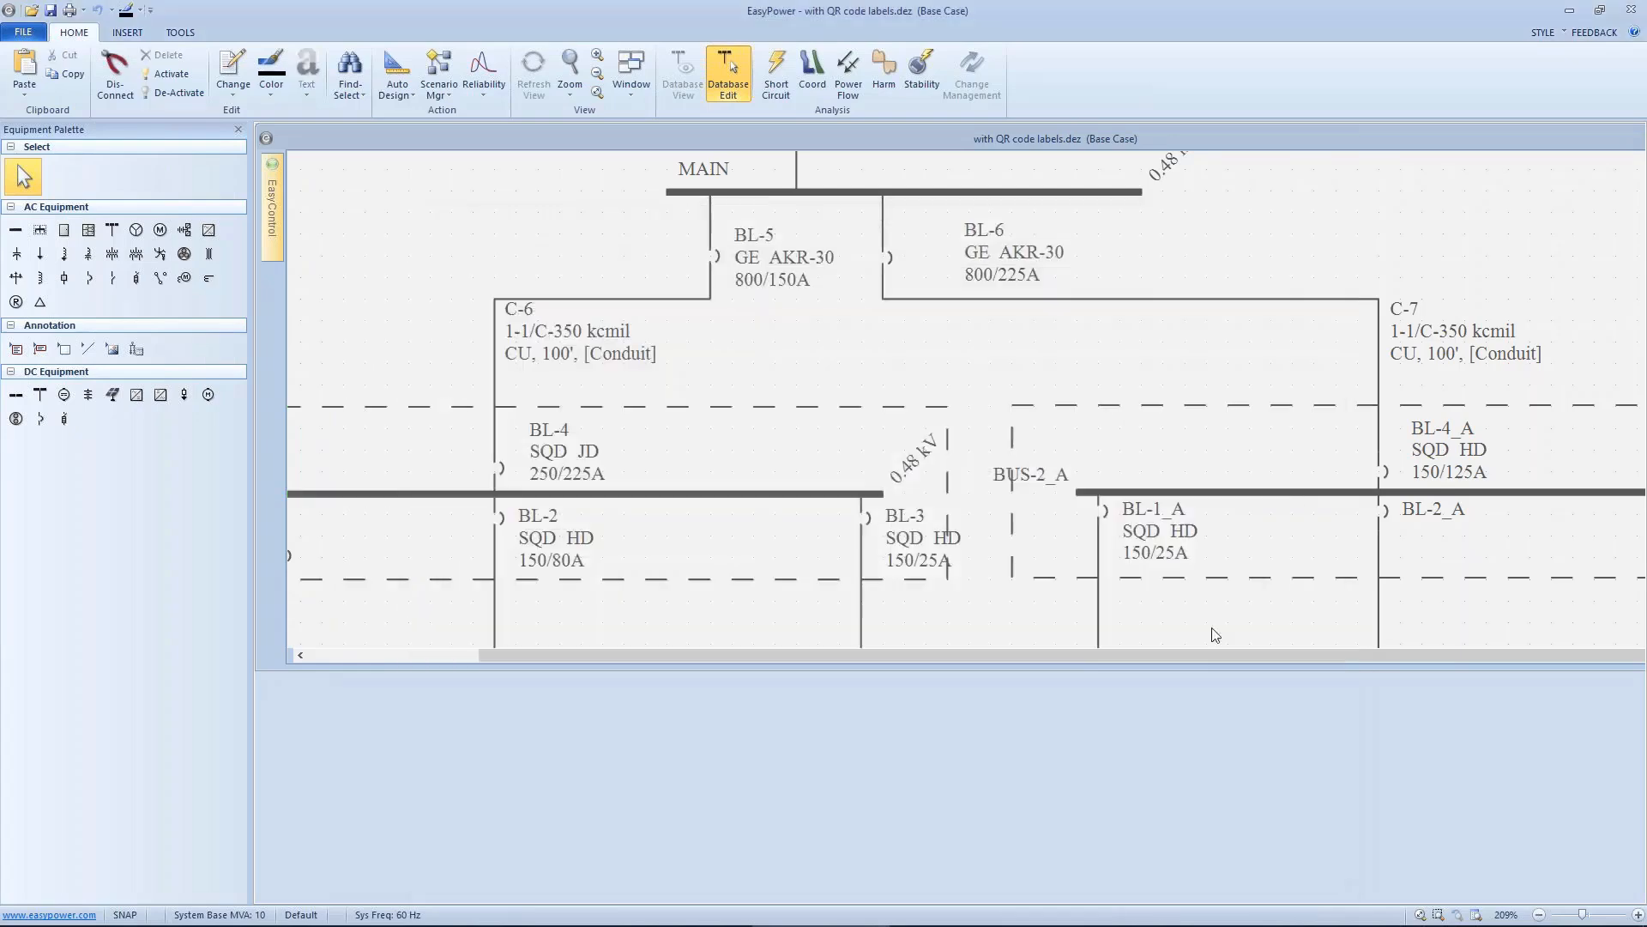
pyautogui.doubleClick(1224, 496)
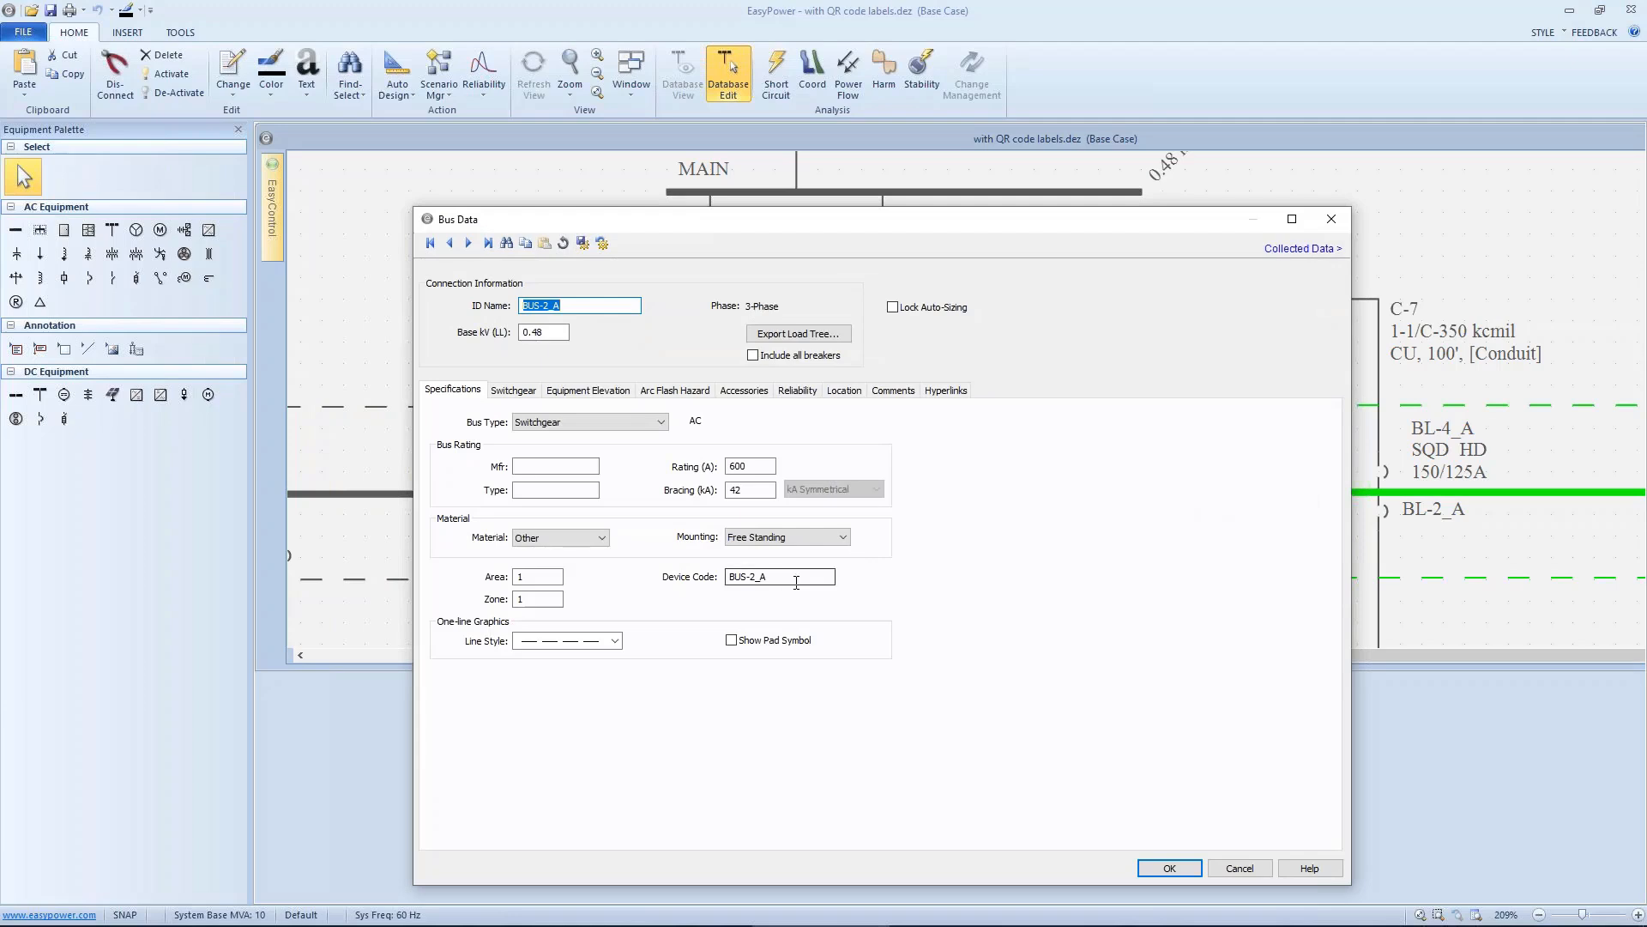
pyautogui.click(1169, 867)
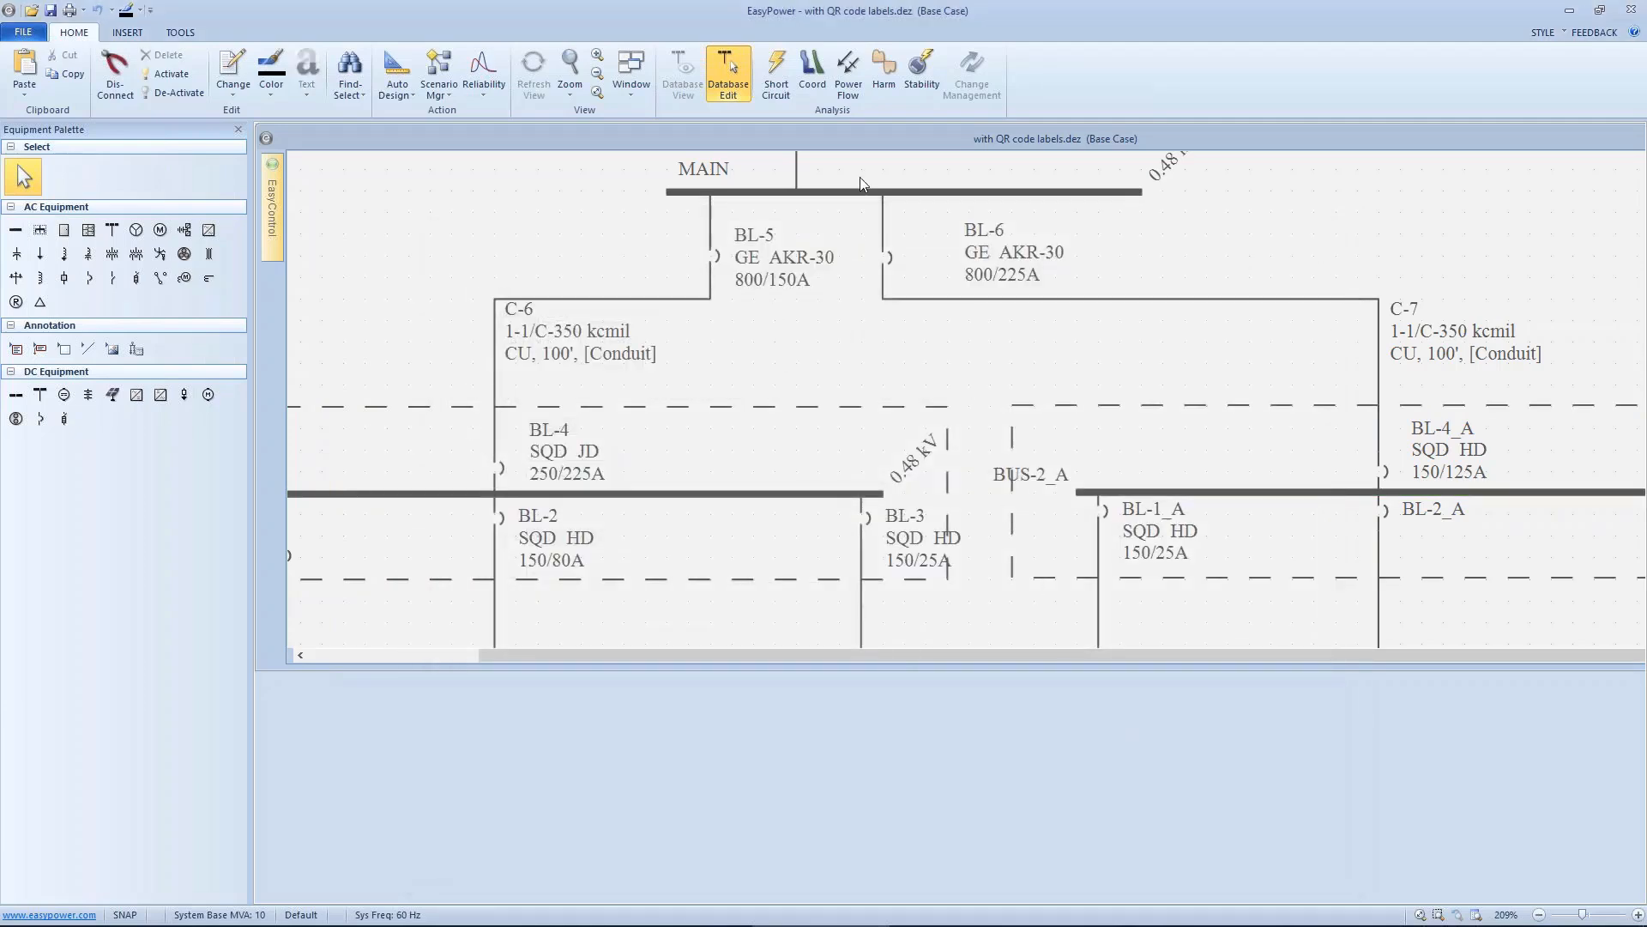
# Fault all buses in Short Circuit analysis and arrange the windows for arc flash.
pyautogui.click(788, 77)
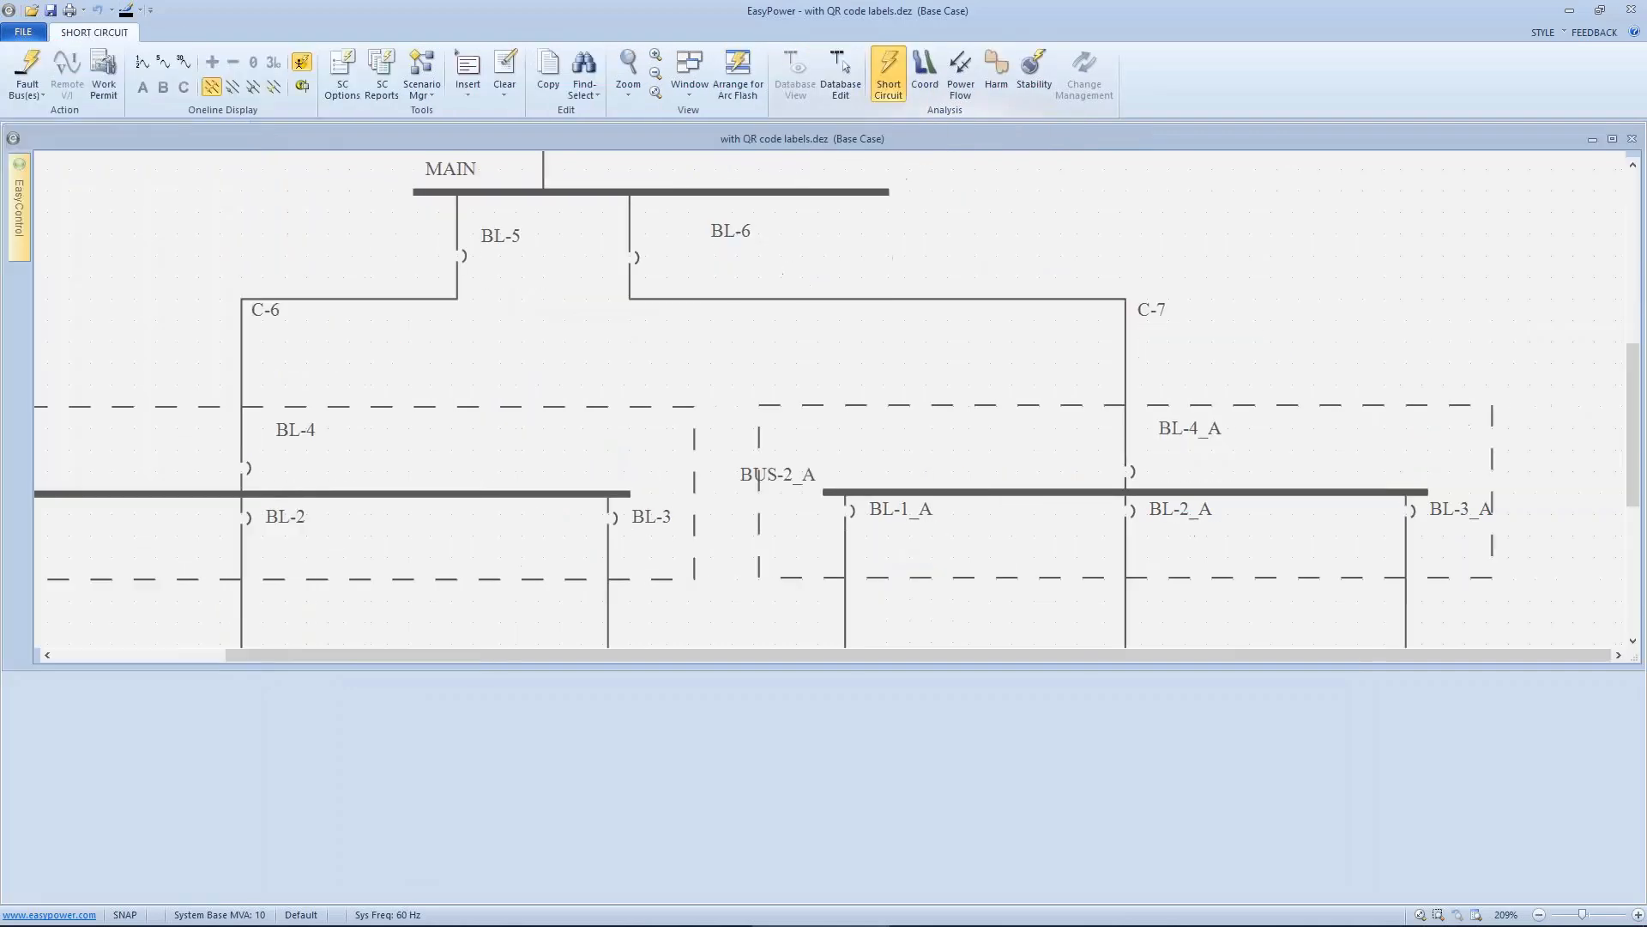
pyautogui.click(31, 73)
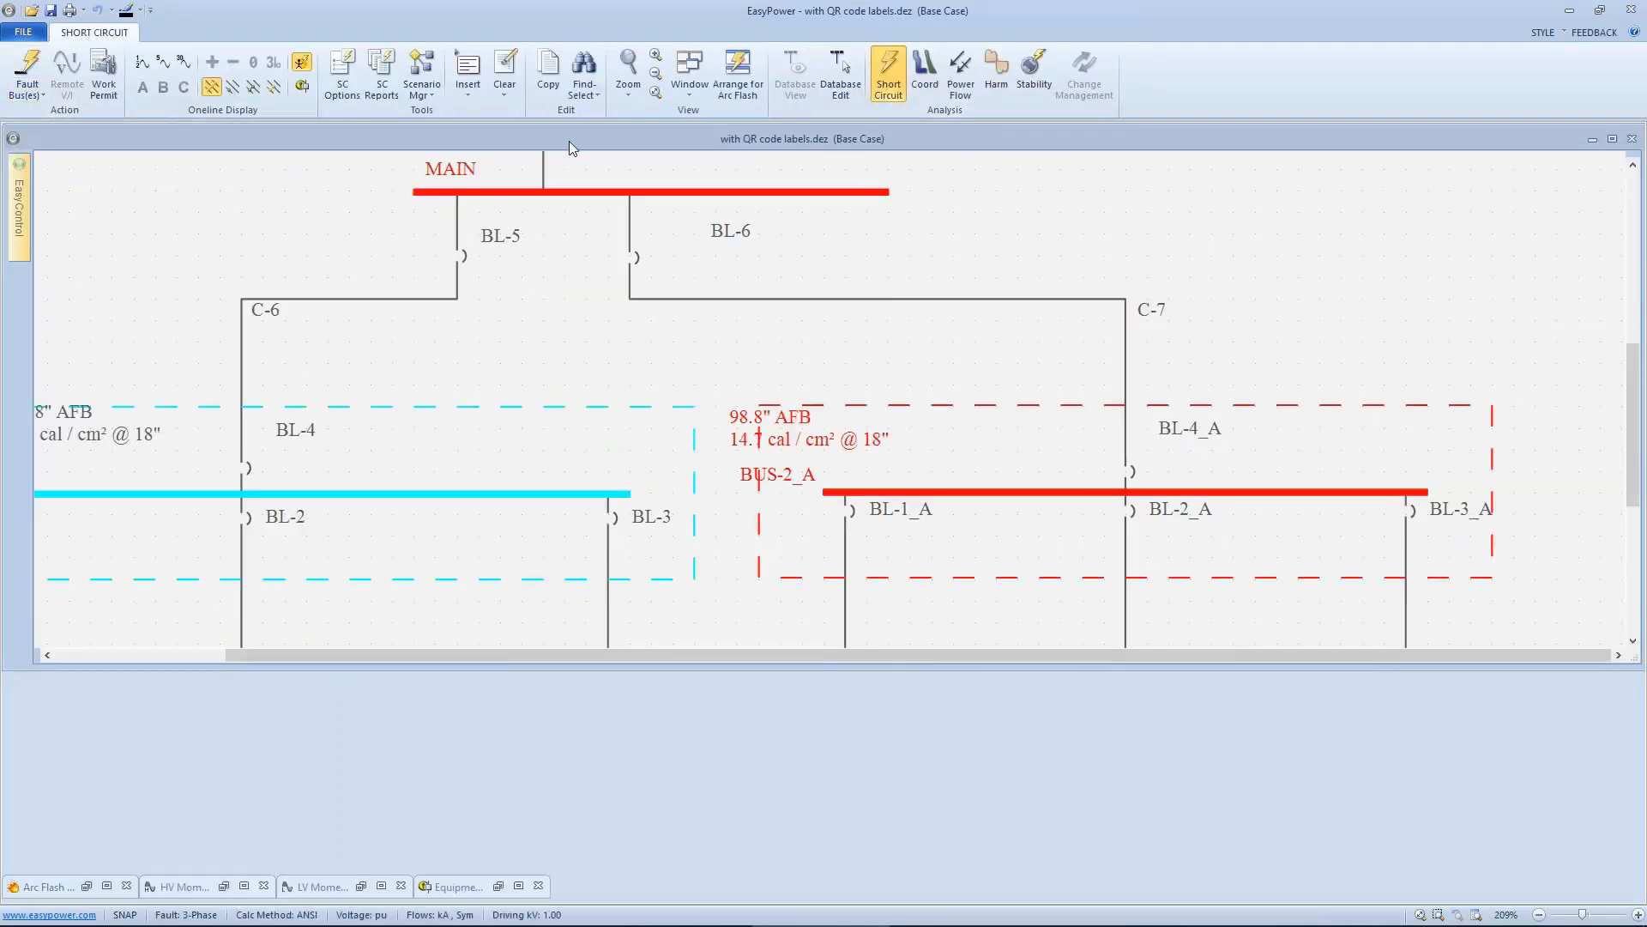
pyautogui.click(737, 73)
pyautogui.click(755, 130)
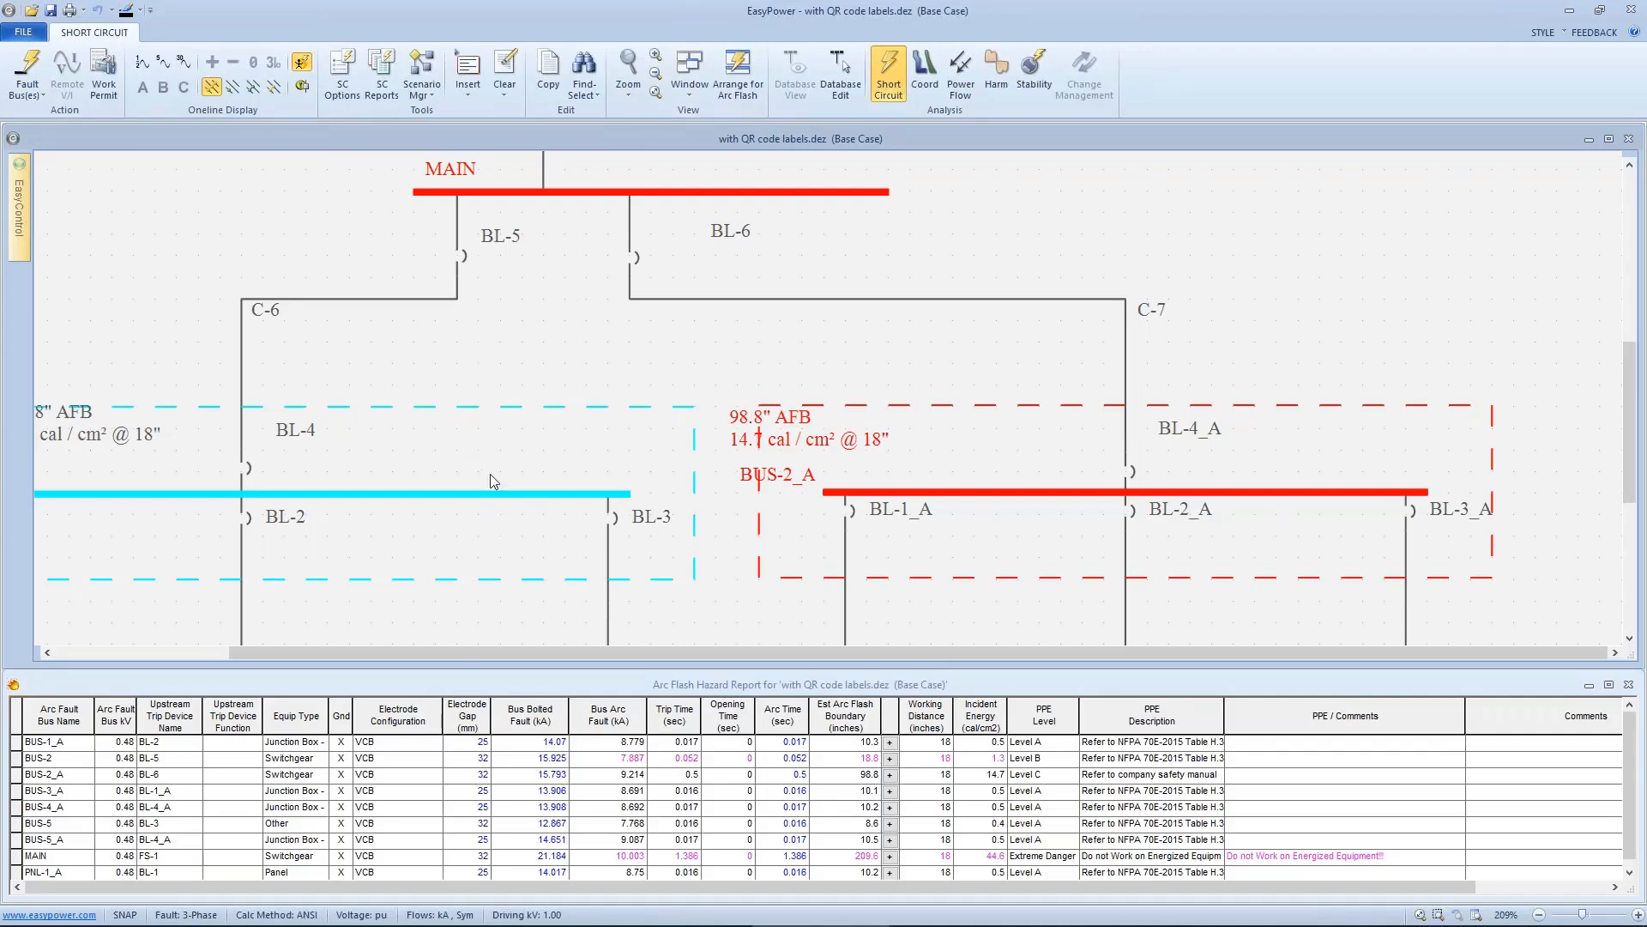
# Open the label print preview from the arc flash hazard report and switch it to the label designer.
pyautogui.click(471, 686)
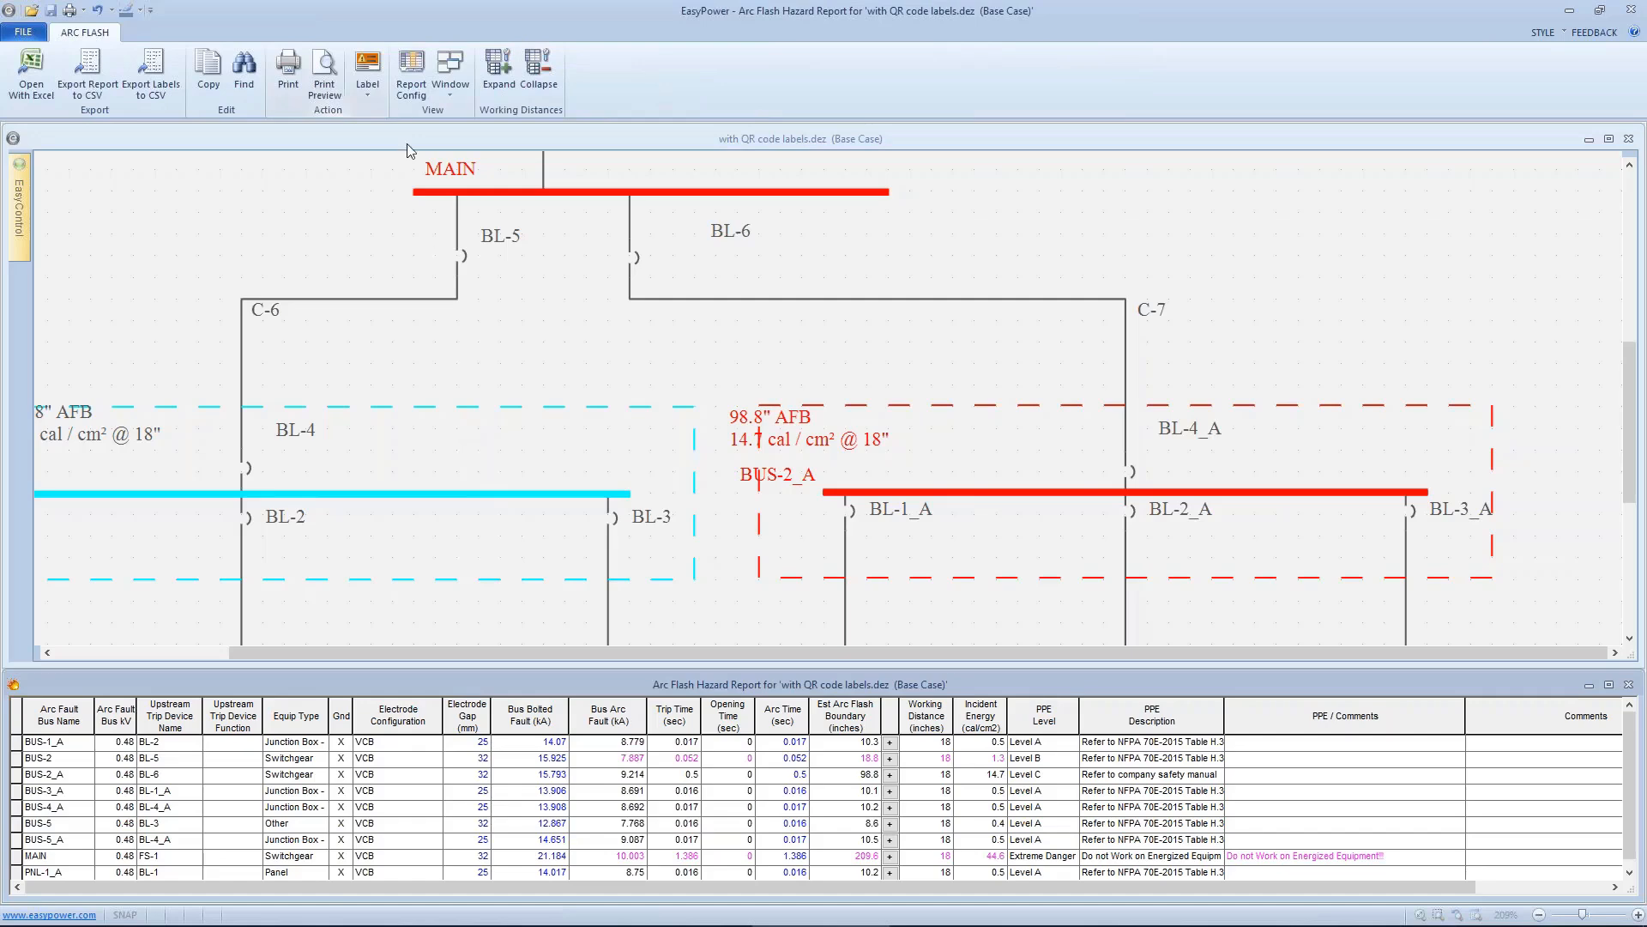
pyautogui.click(371, 75)
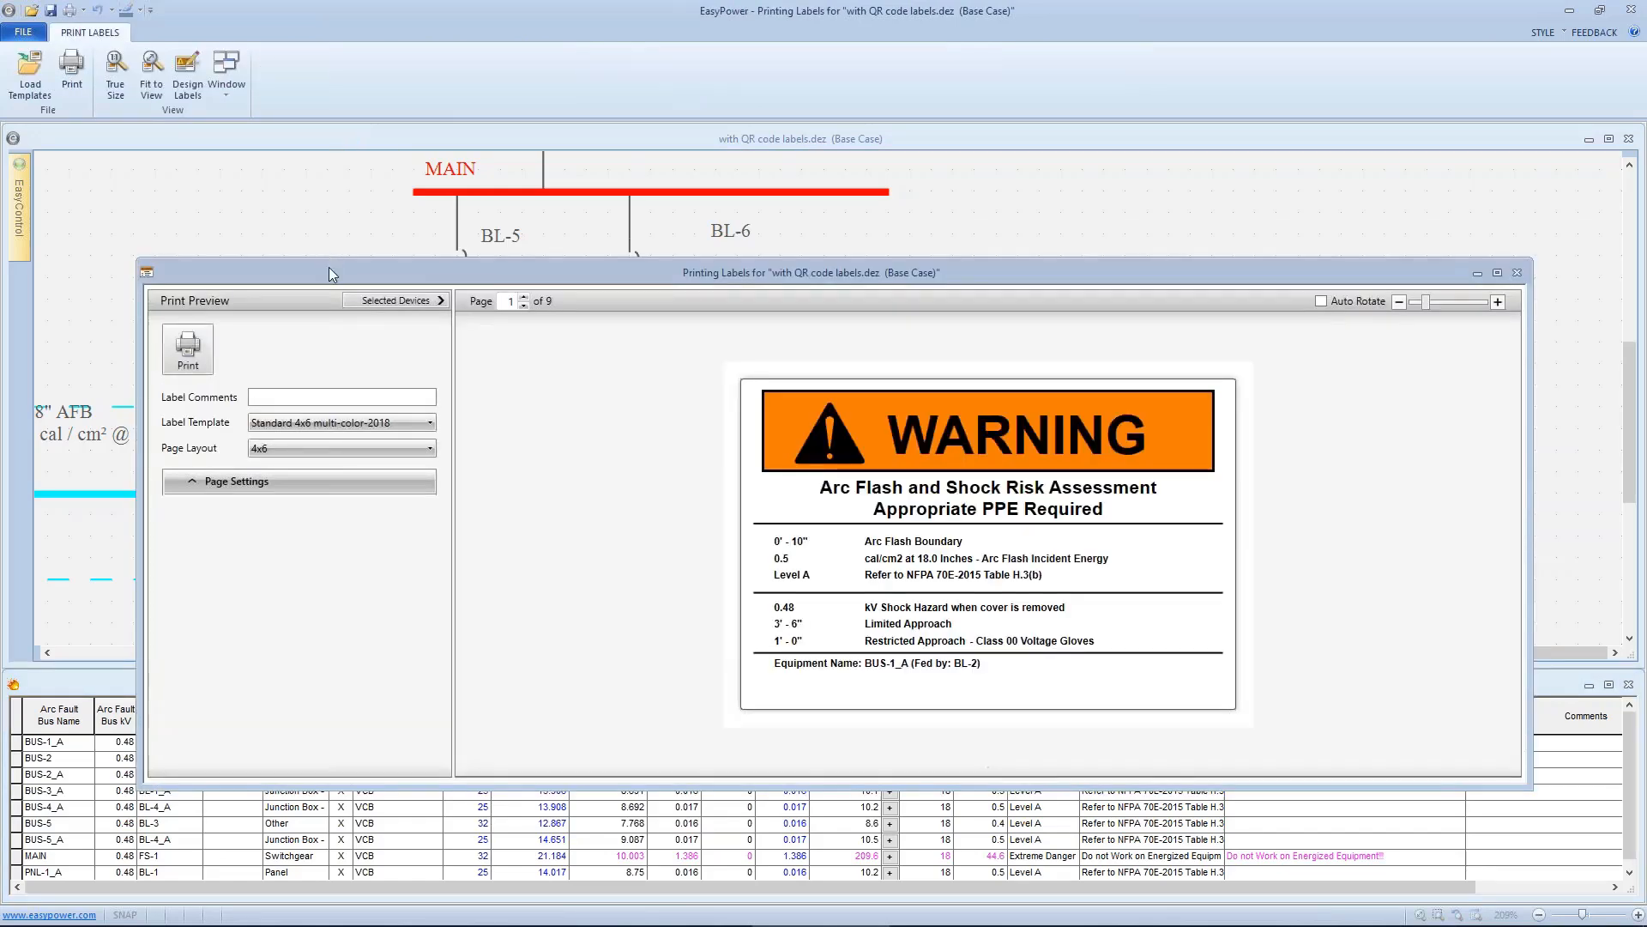
pyautogui.moveTo(328, 266); pyautogui.dragTo(272, 136)
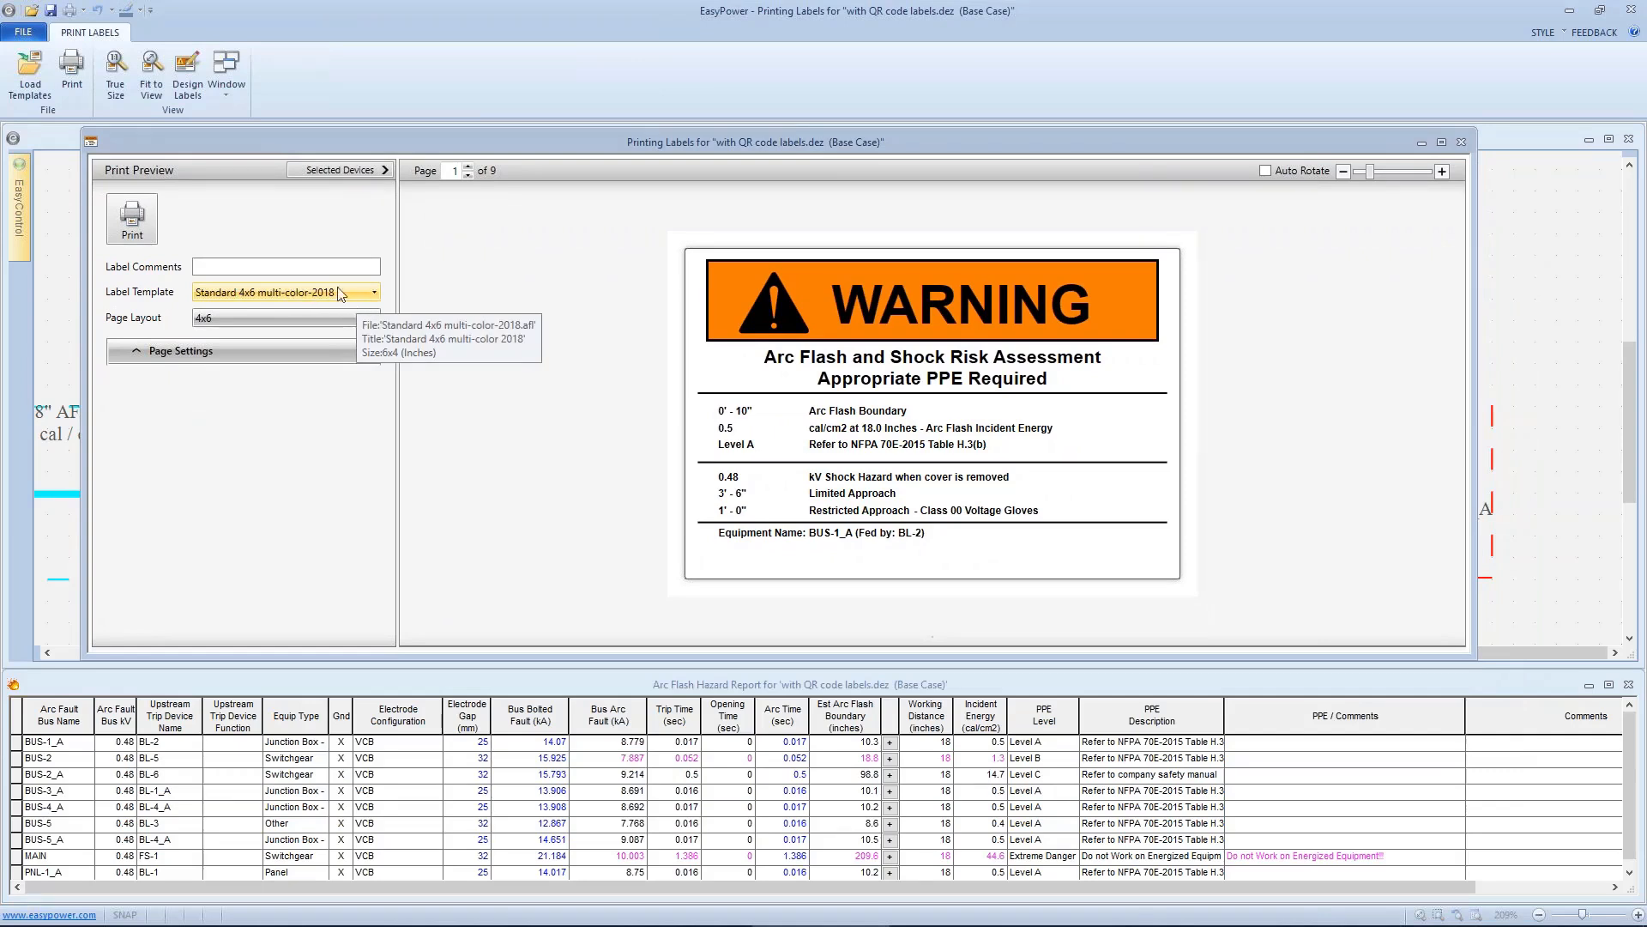
pyautogui.click(190, 73)
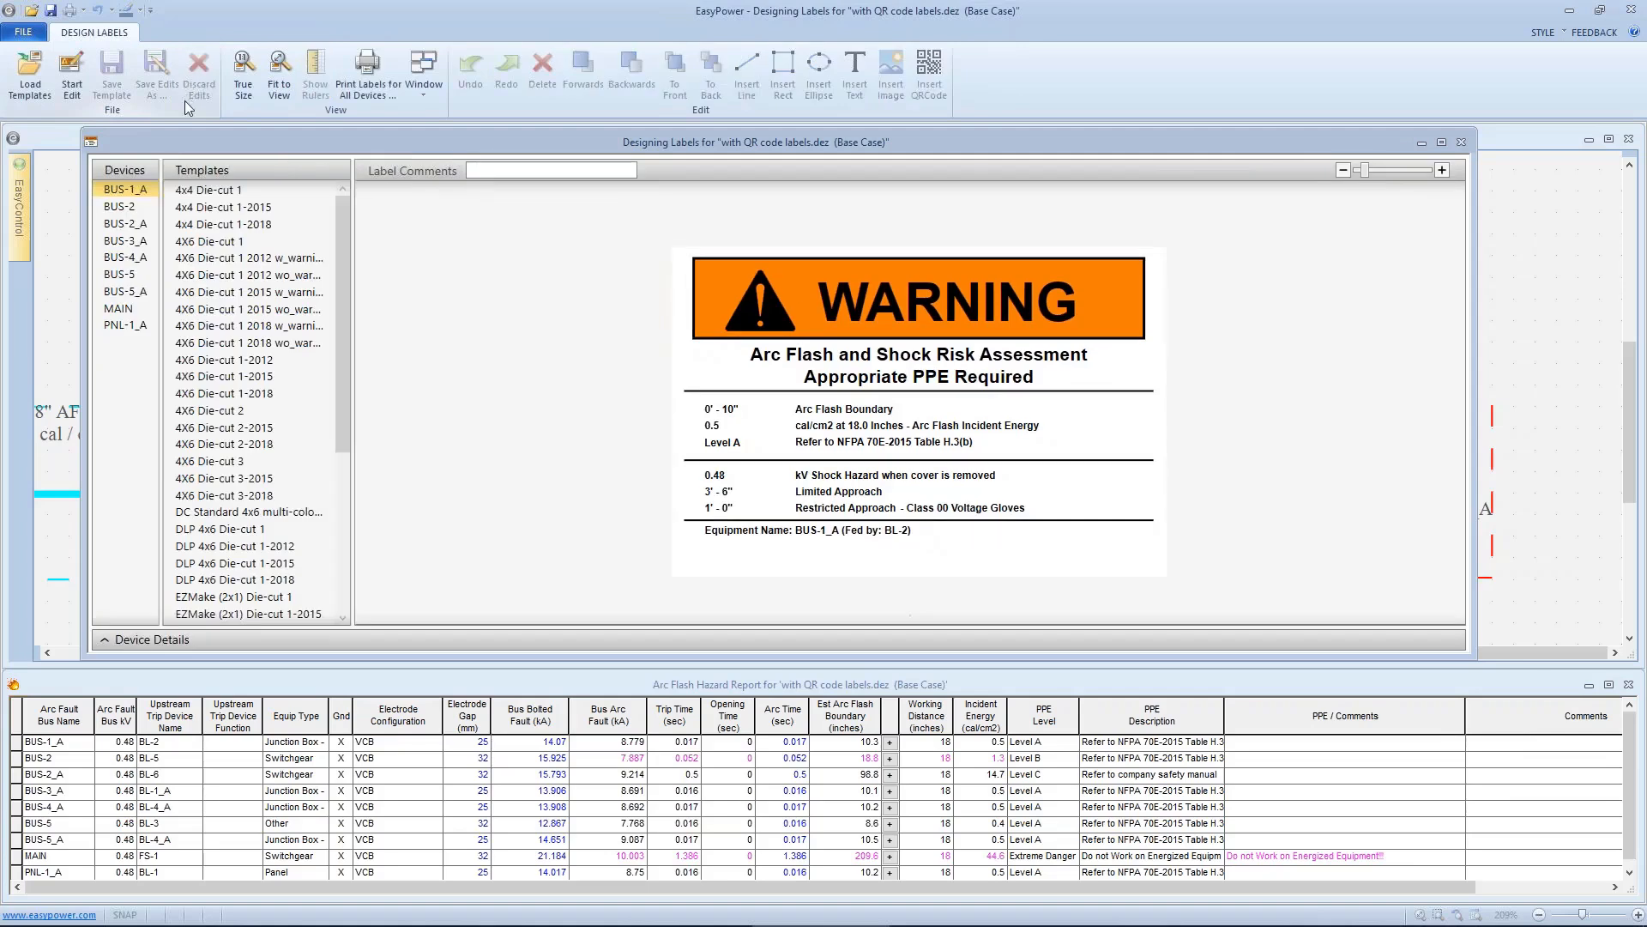
# Start editing the DC Standard 4x6 multi-color template and select the "Appropriate PPE Required" text item for editing.
pyautogui.click(276, 513)
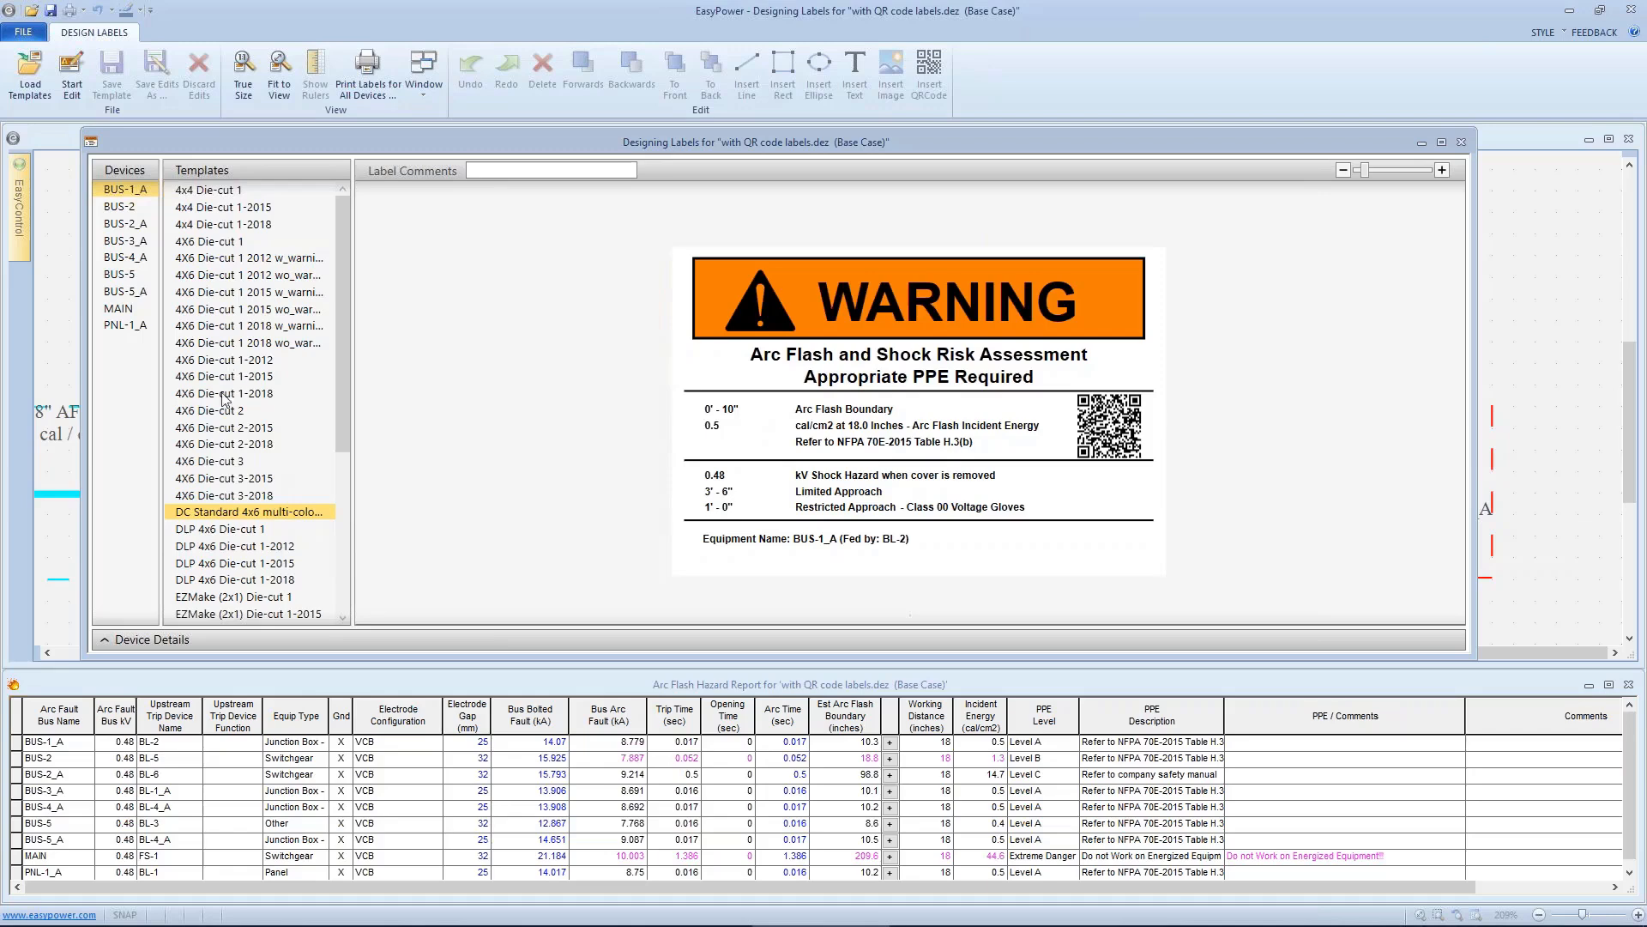
pyautogui.click(72, 90)
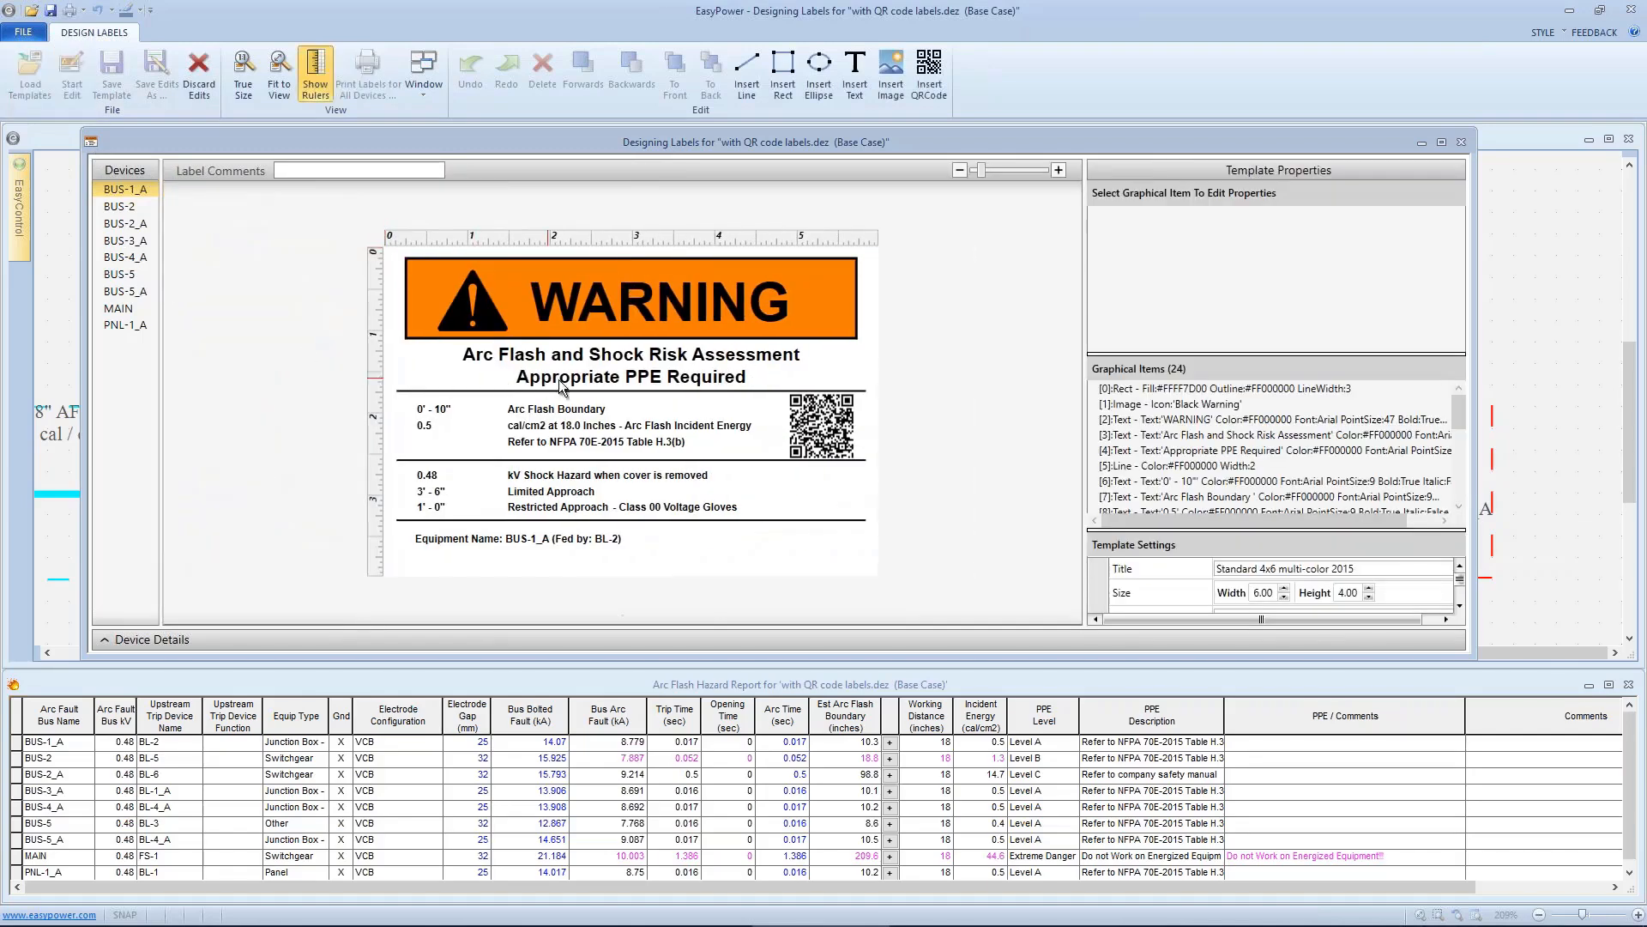
pyautogui.click(749, 377)
pyautogui.click(770, 368)
pyautogui.click(744, 375)
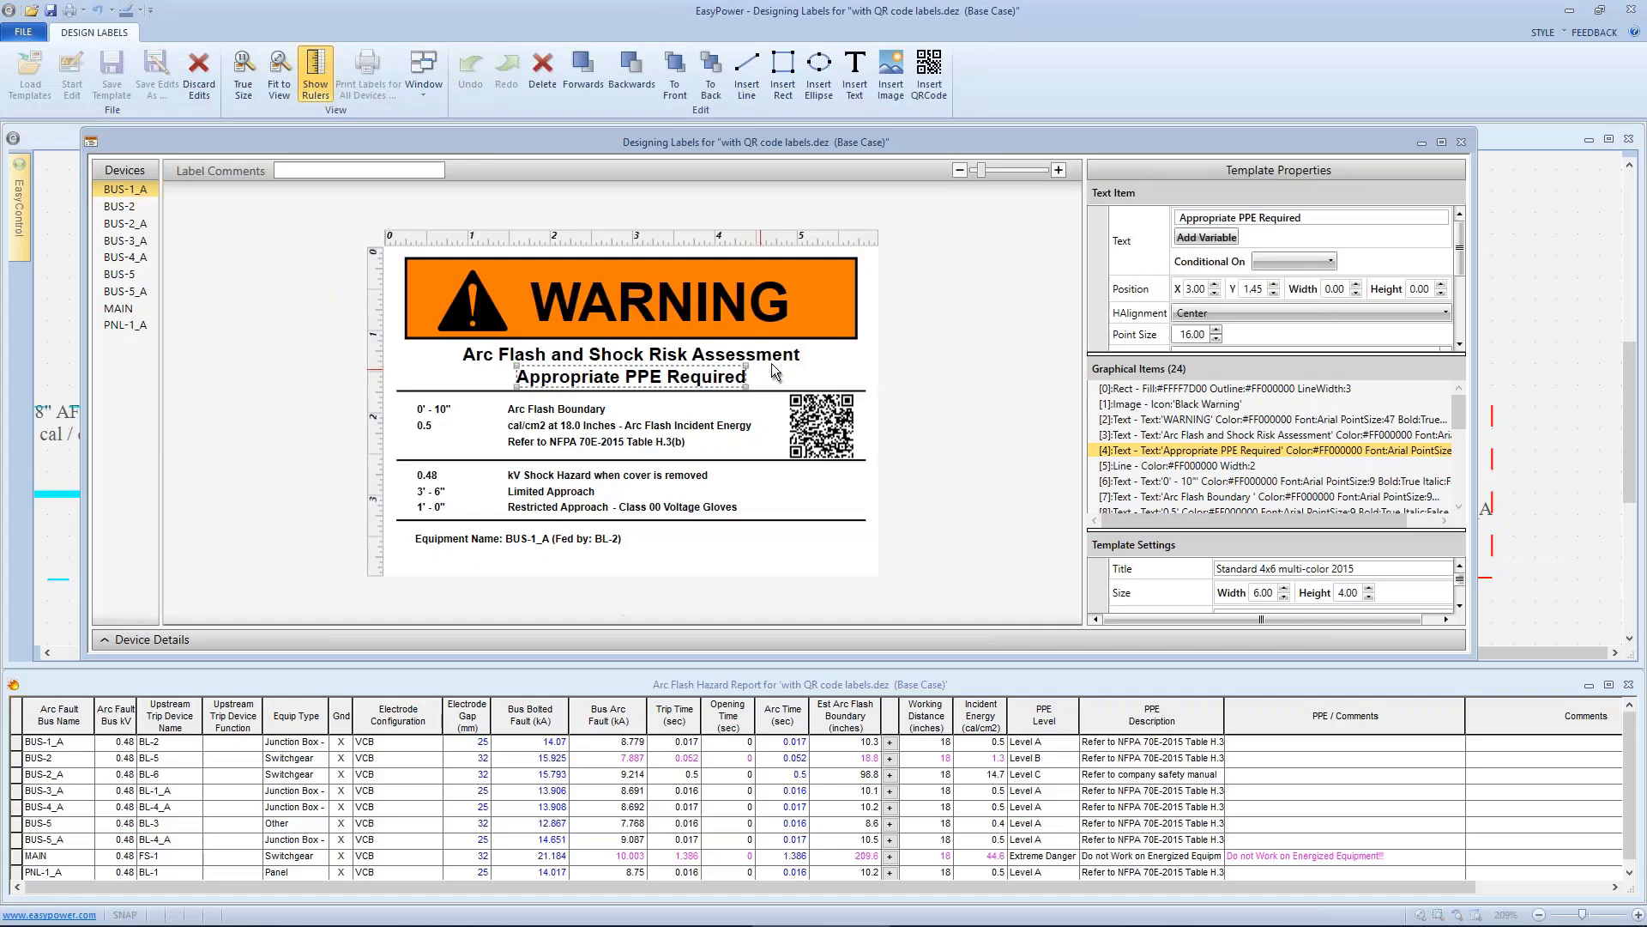
pyautogui.click(1312, 219)
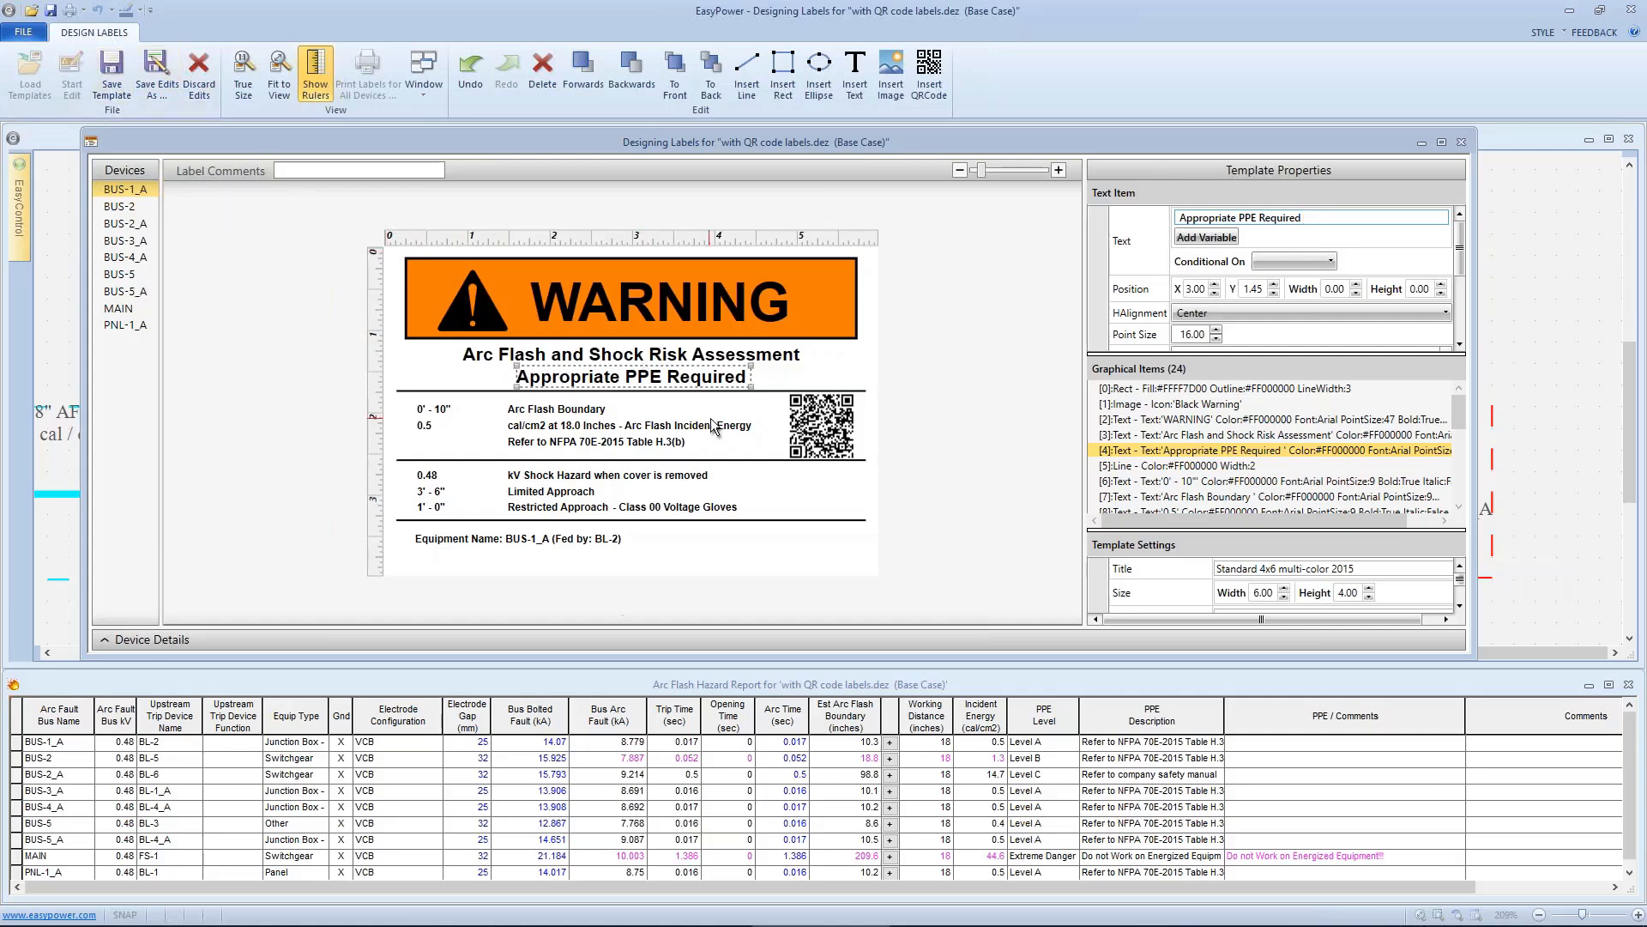
# Inspect the QR code item's device code visibility condition and compare the code across the BUS-1_A to BUS-5 labels.
pyautogui.click(810, 423)
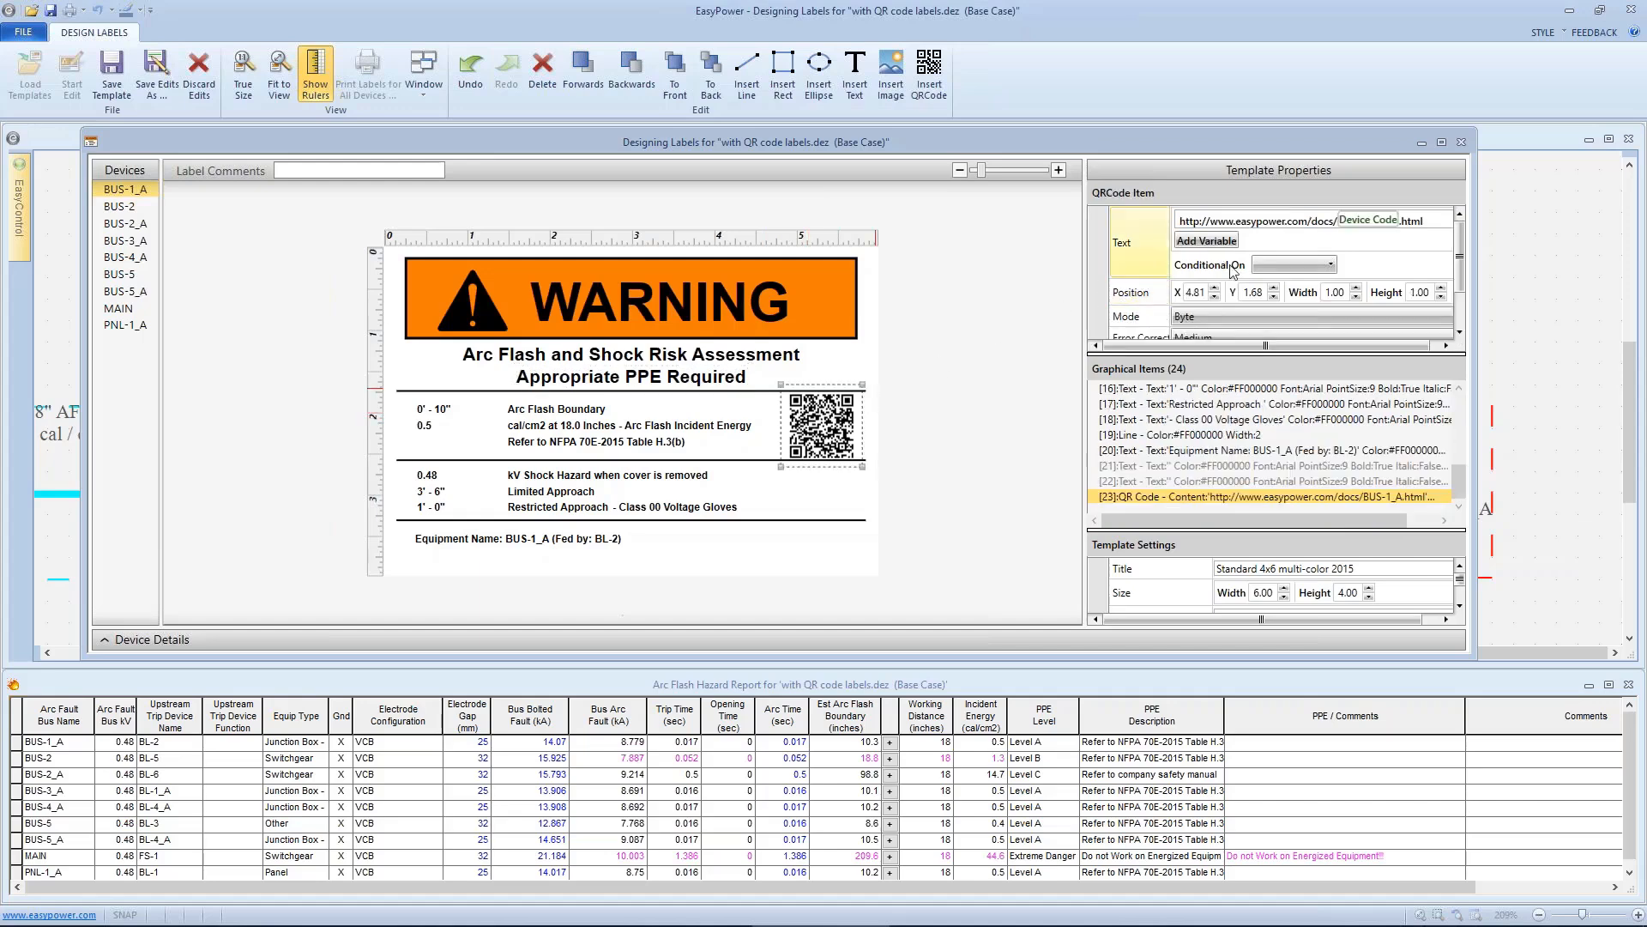
pyautogui.scroll(-2, 1332, 319)
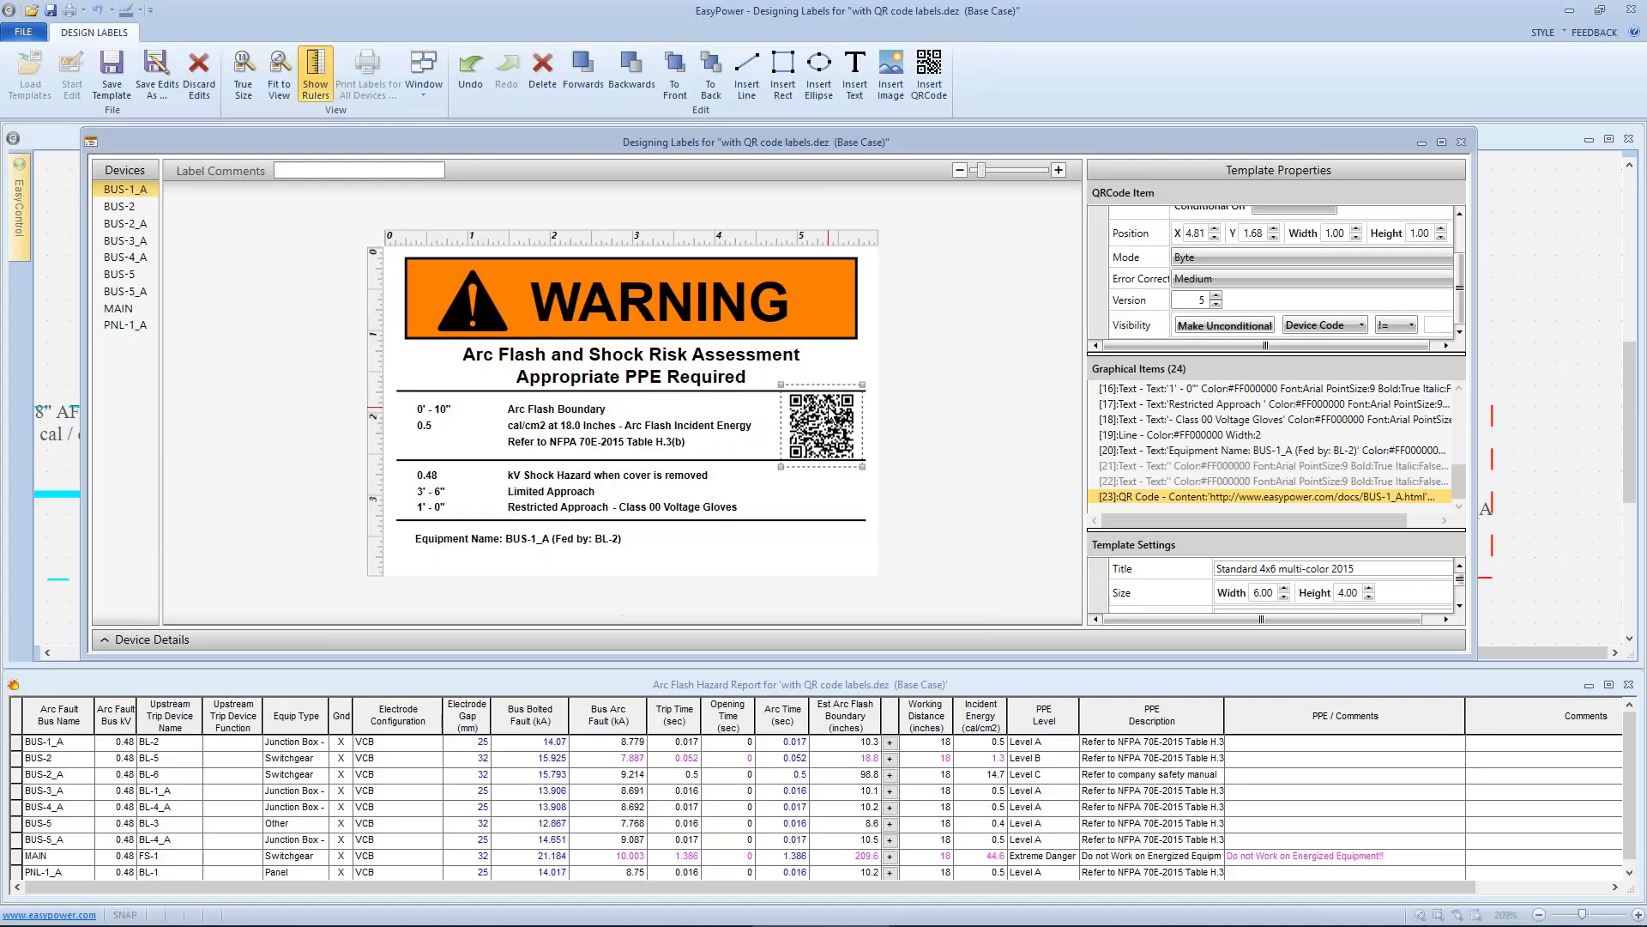
pyautogui.click(119, 210)
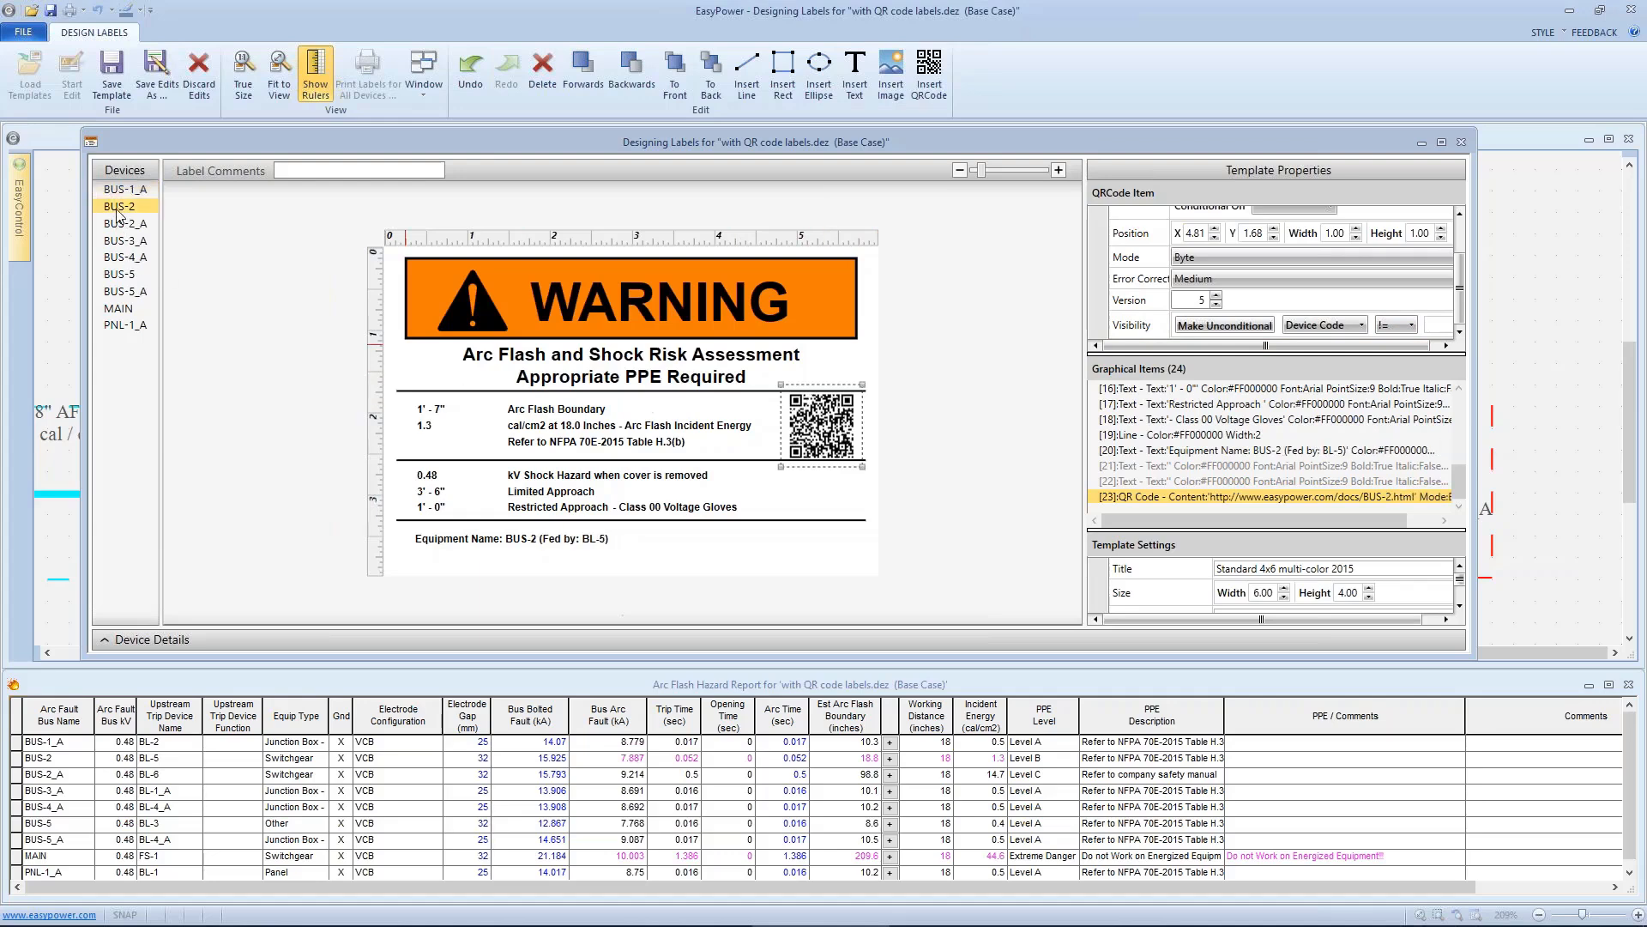
pyautogui.click(119, 224)
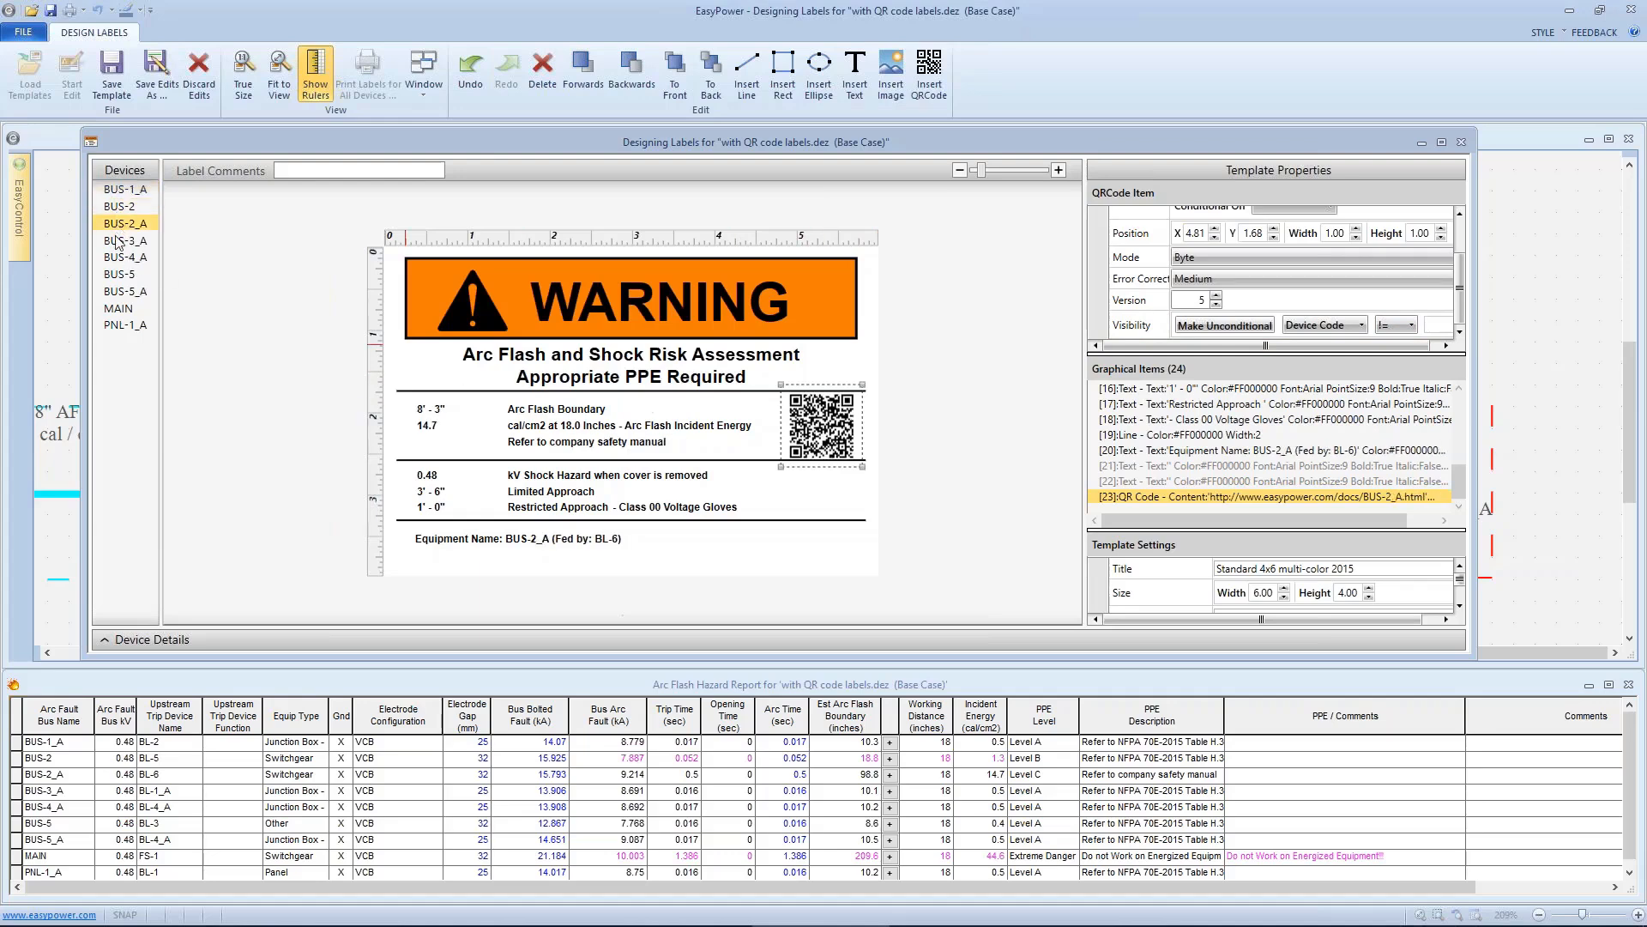
pyautogui.click(119, 241)
pyautogui.click(119, 257)
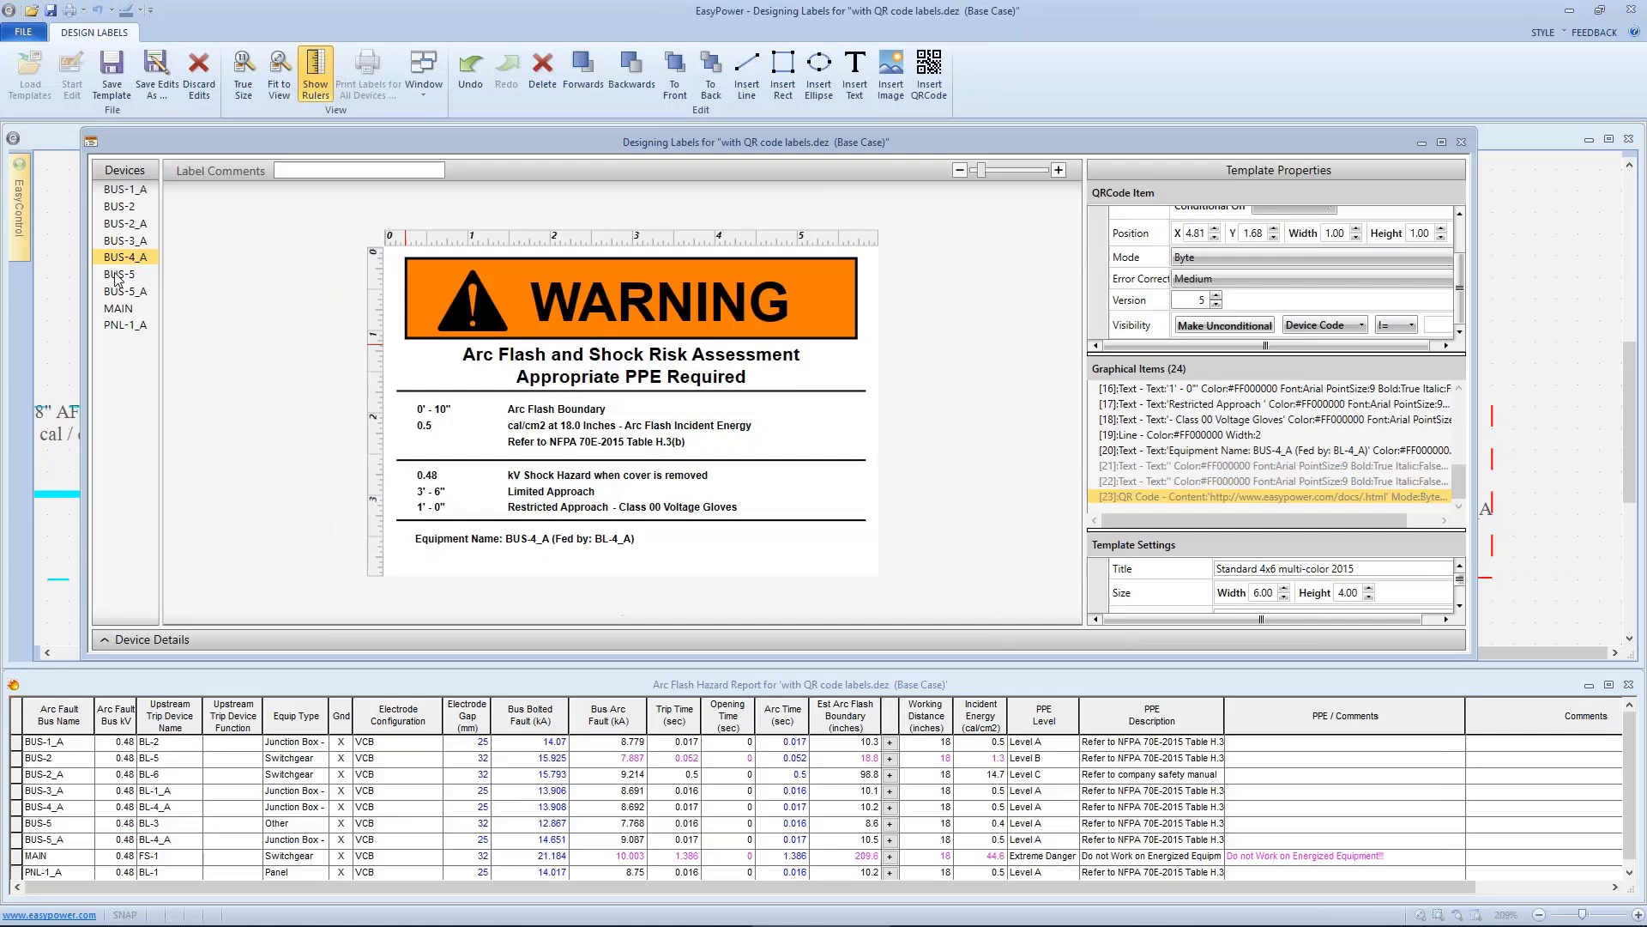
pyautogui.click(120, 276)
pyautogui.click(128, 197)
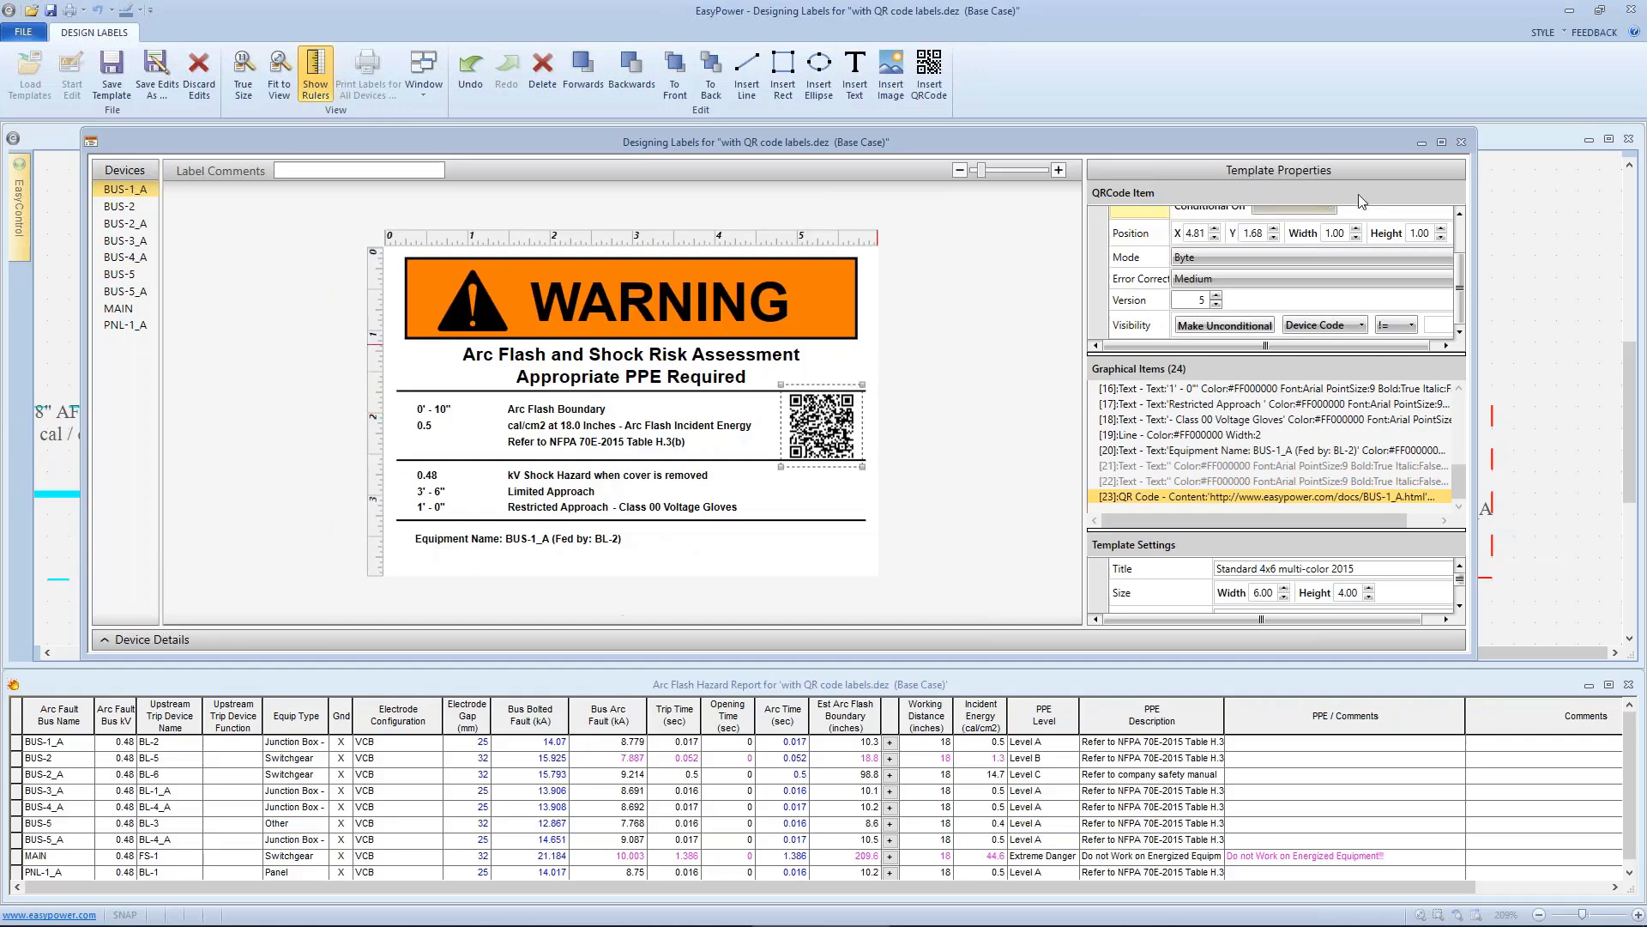
# Examine the QR code's web address text with its Device Code variable on the BUS-1_A, BUS-2 and BUS-2_A labels.
pyautogui.click(1460, 225)
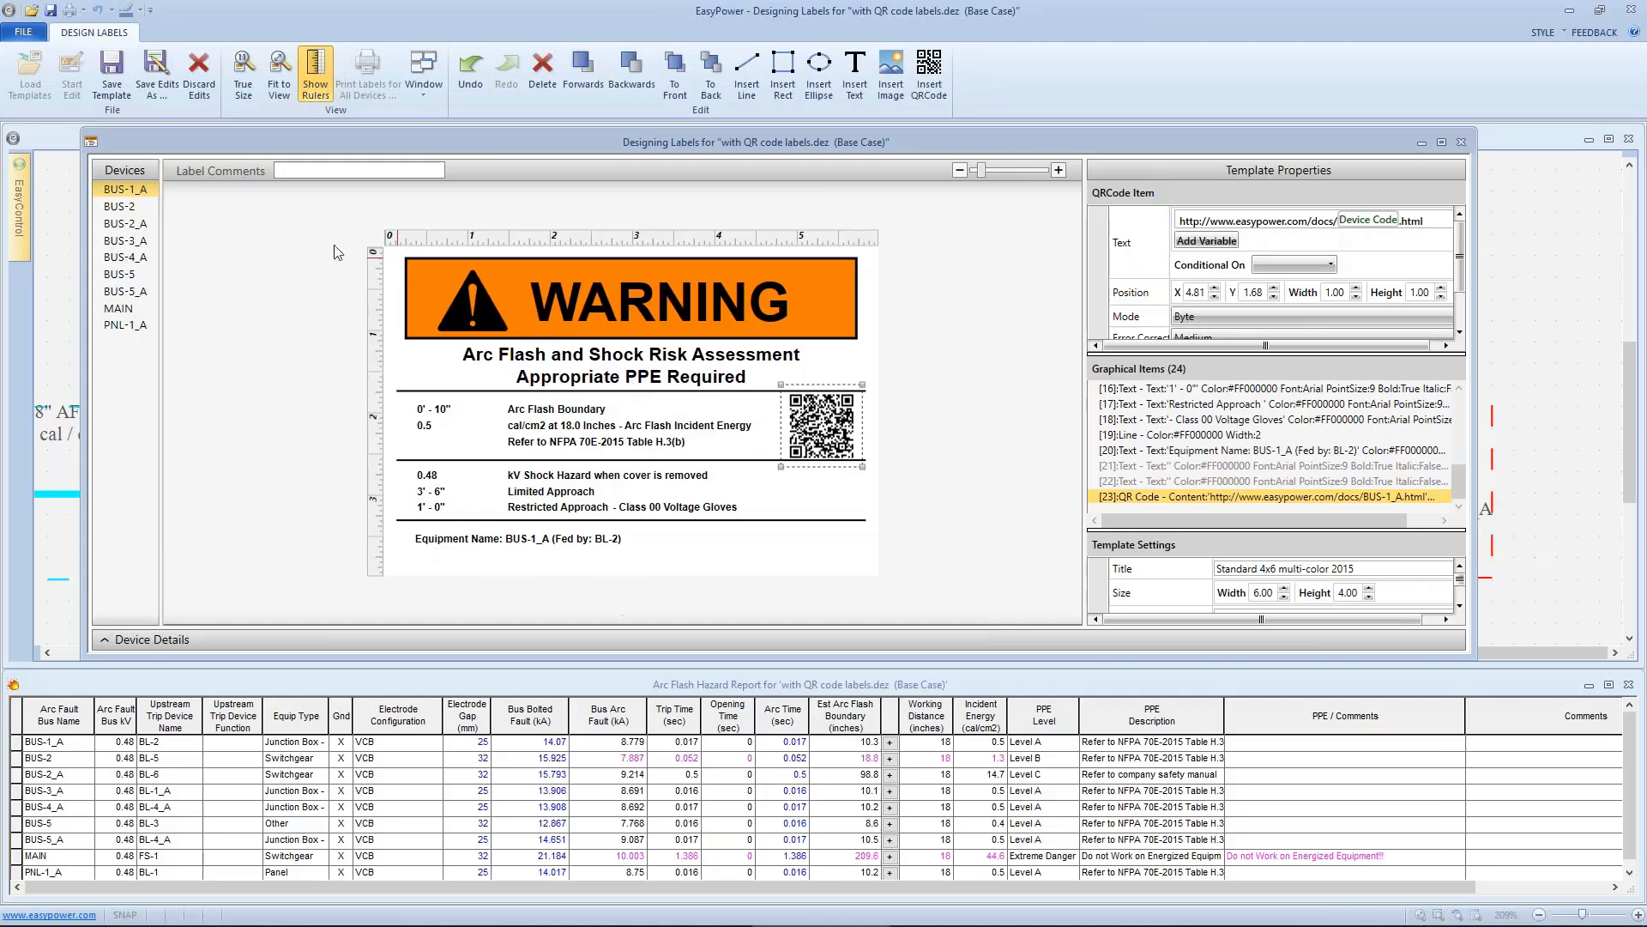
pyautogui.click(133, 207)
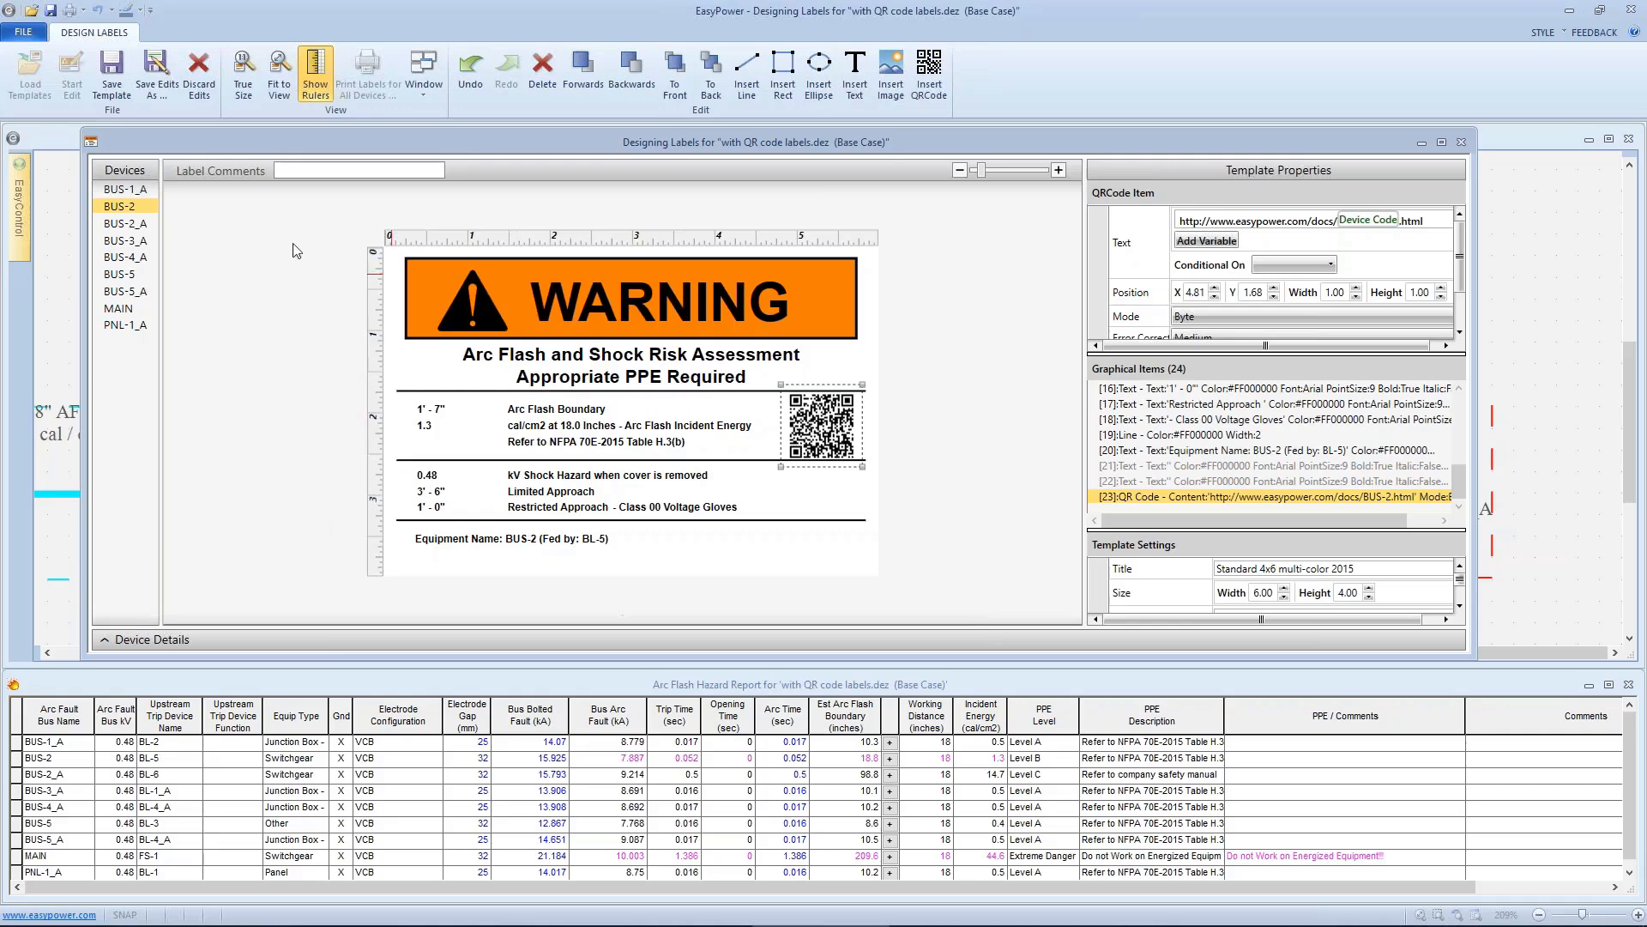
pyautogui.click(142, 225)
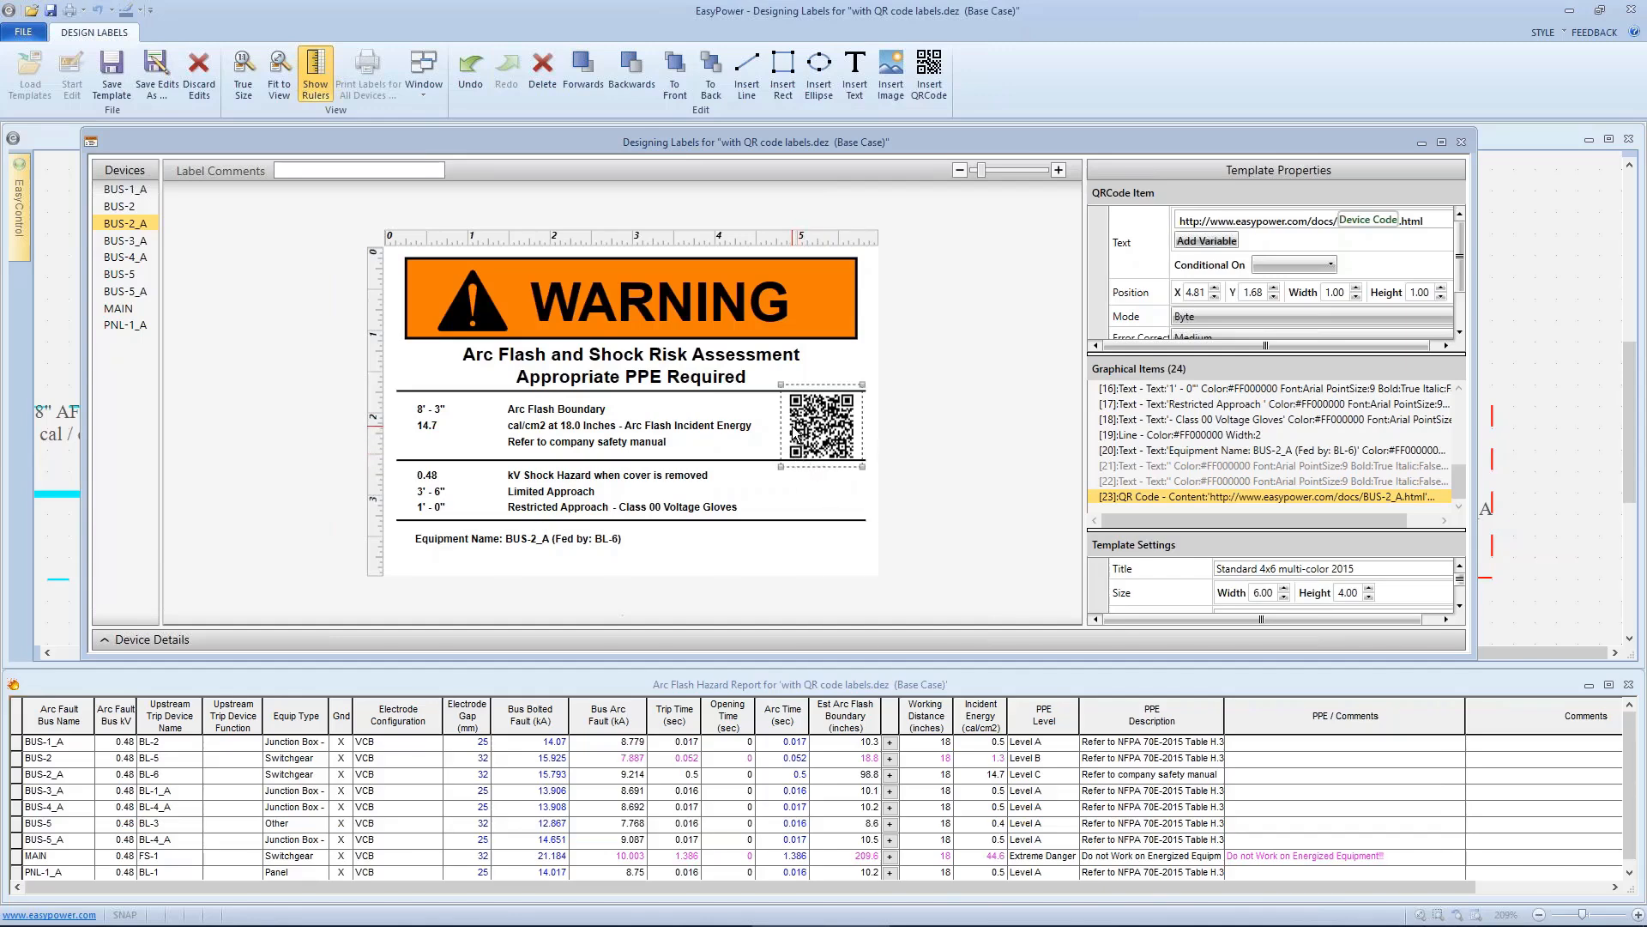
# Try adding a 1 after easypower.com in the QR code's web address, and remove it again.
pyautogui.click(1316, 219)
pyautogui.click(1263, 221)
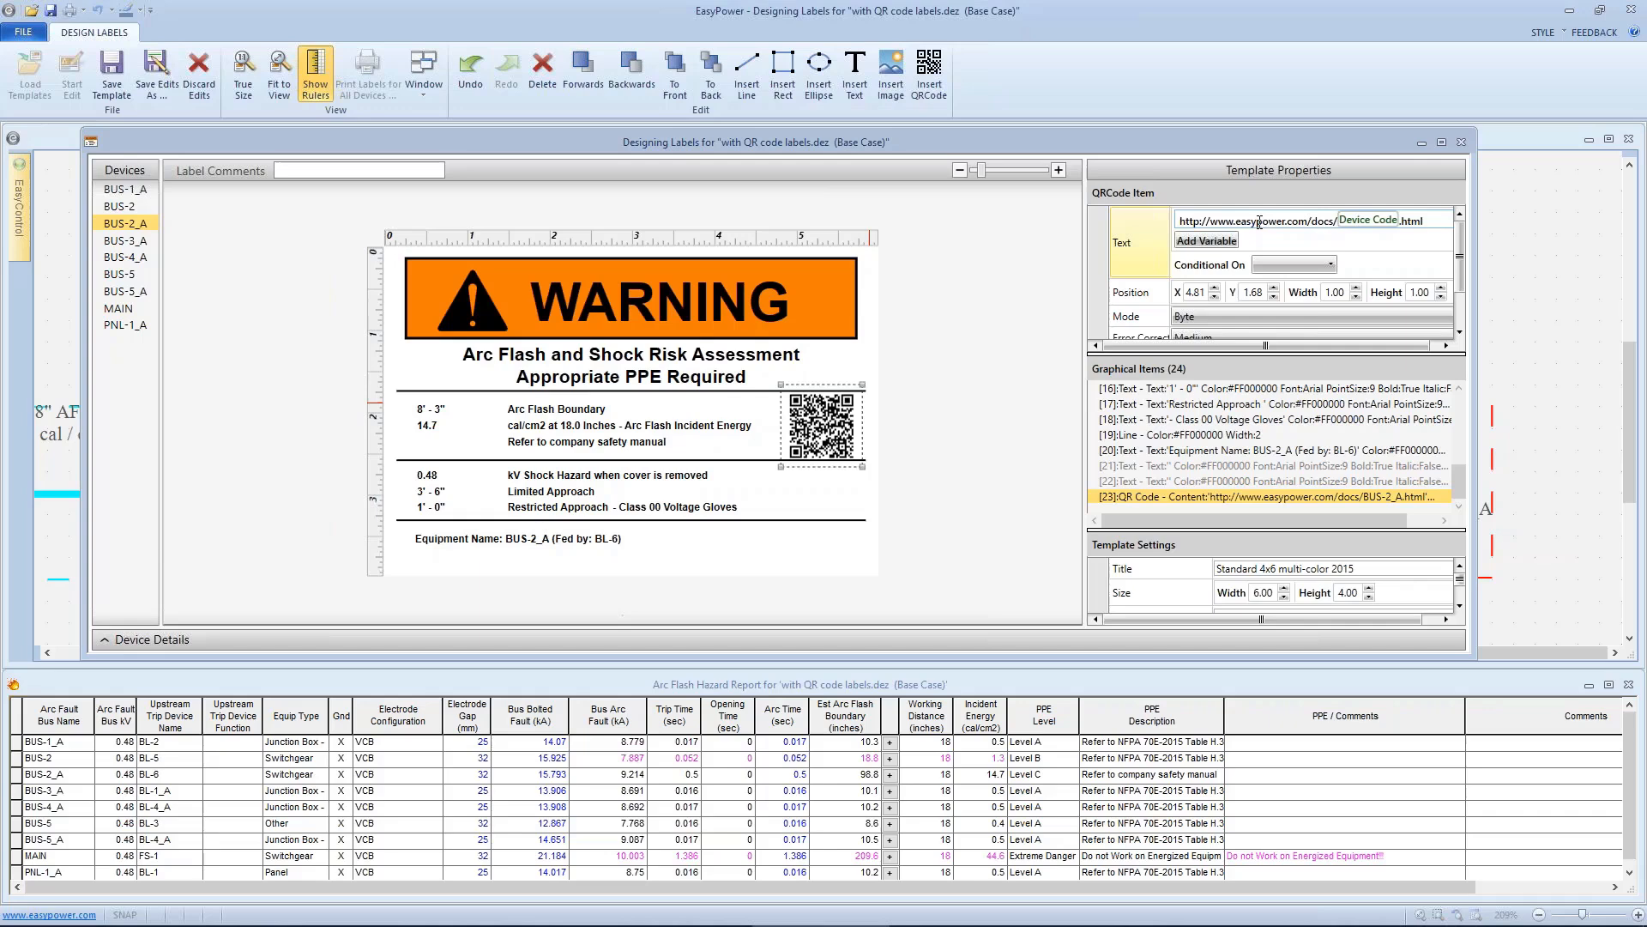
pyautogui.click(1309, 220)
pyautogui.write('1')
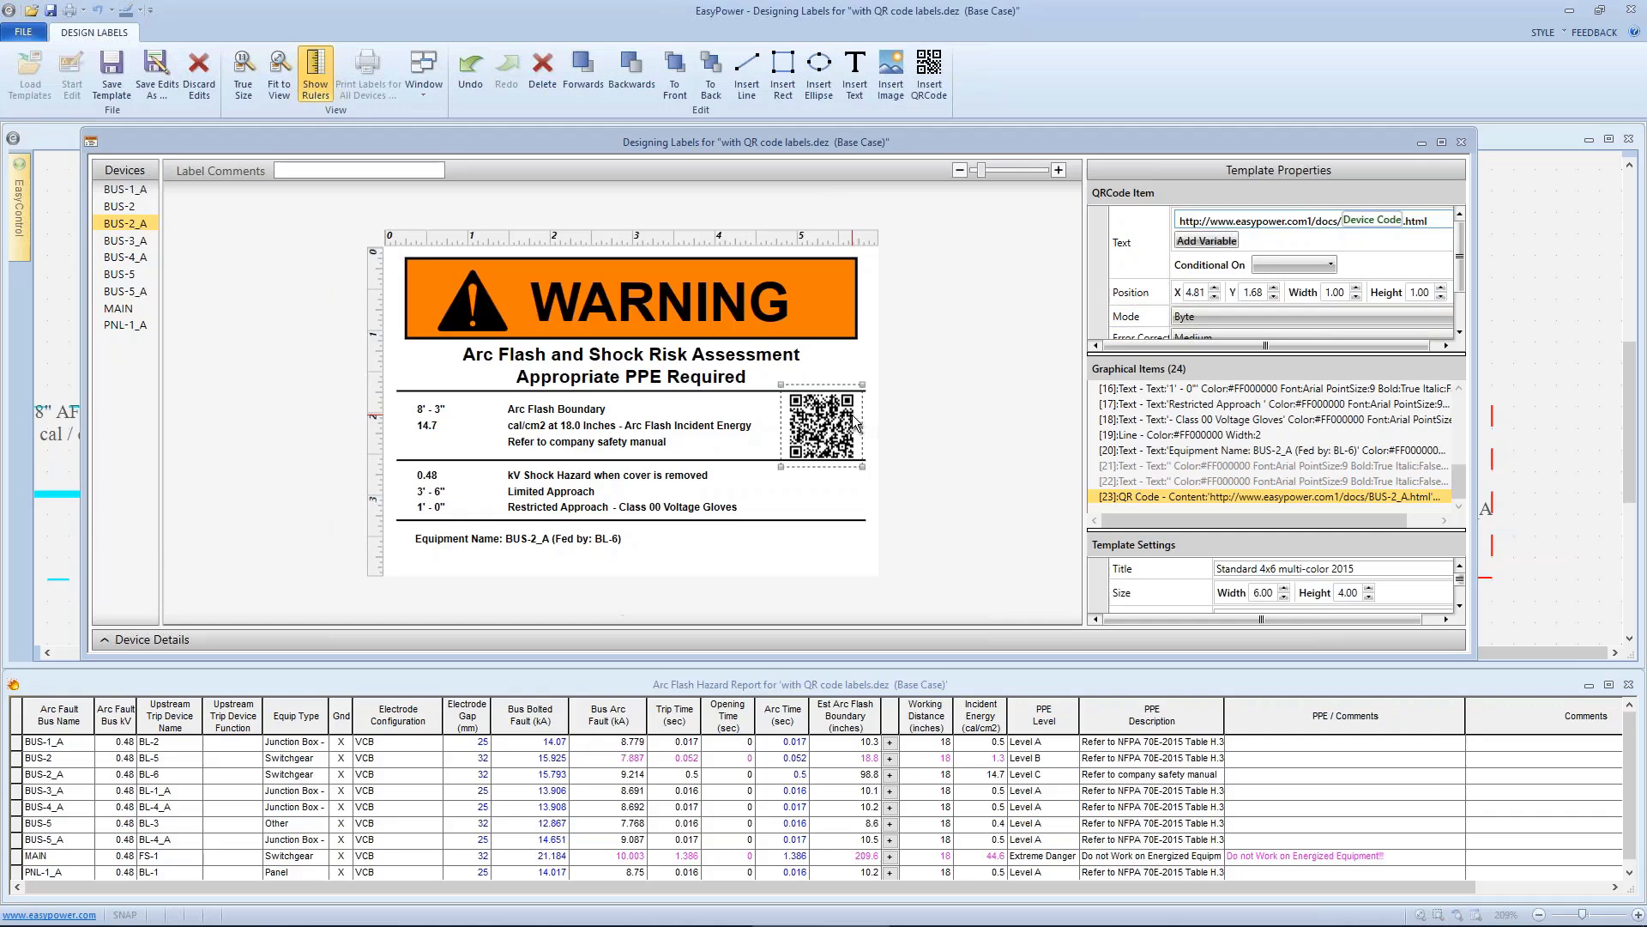
pyautogui.press('BackSpace')
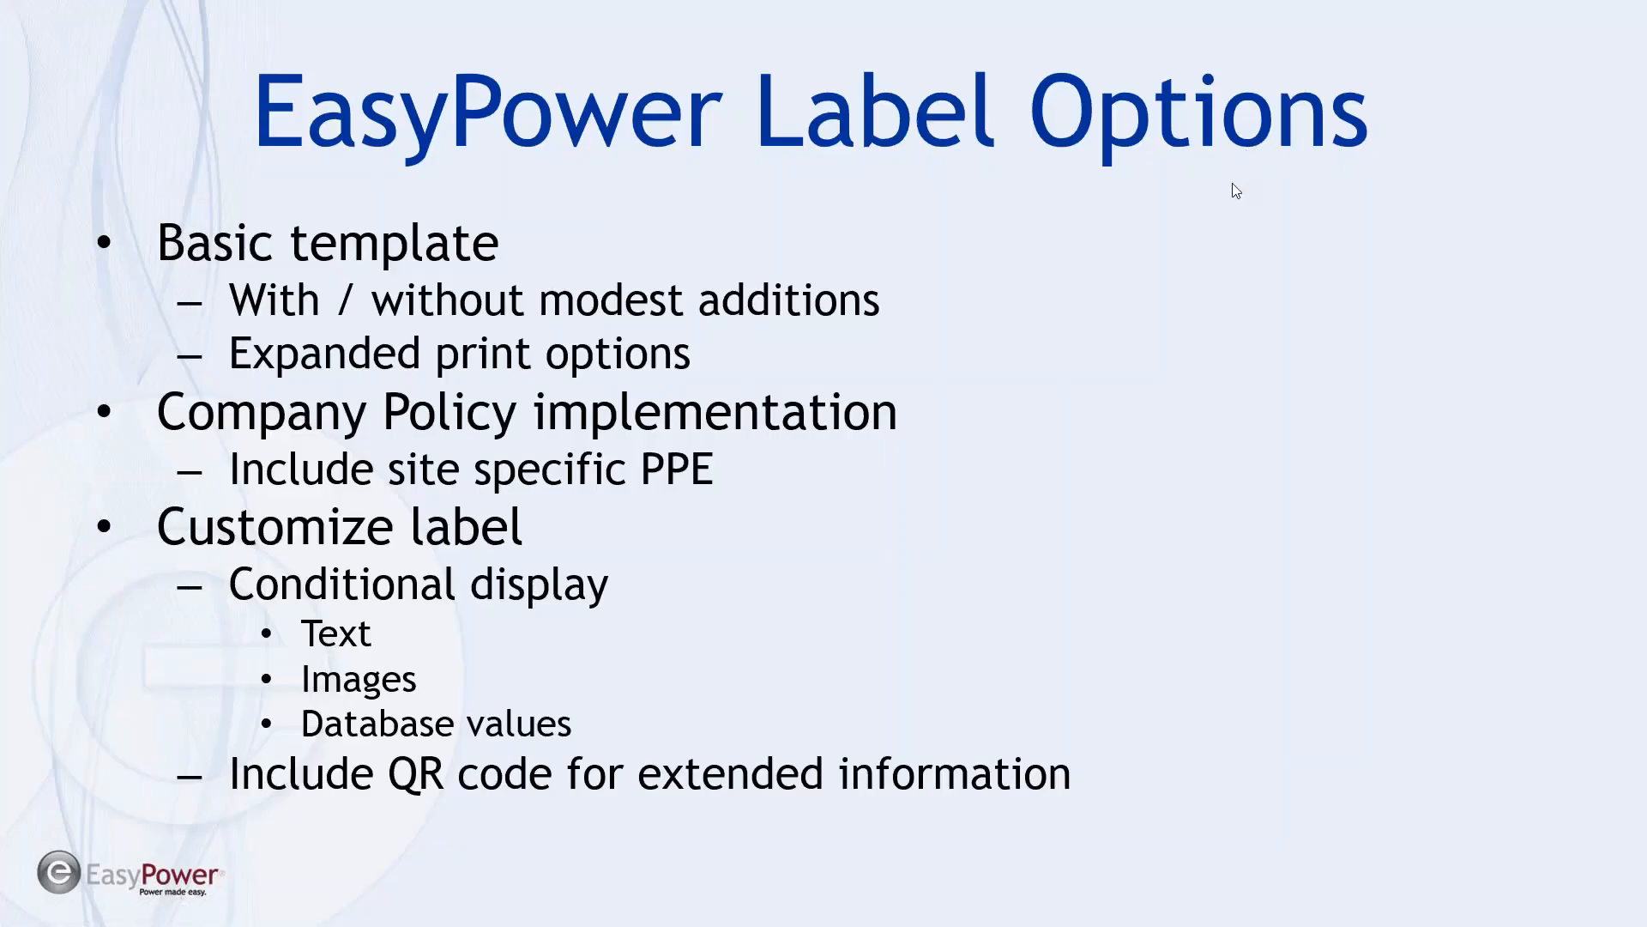
pyautogui.click(1236, 199)
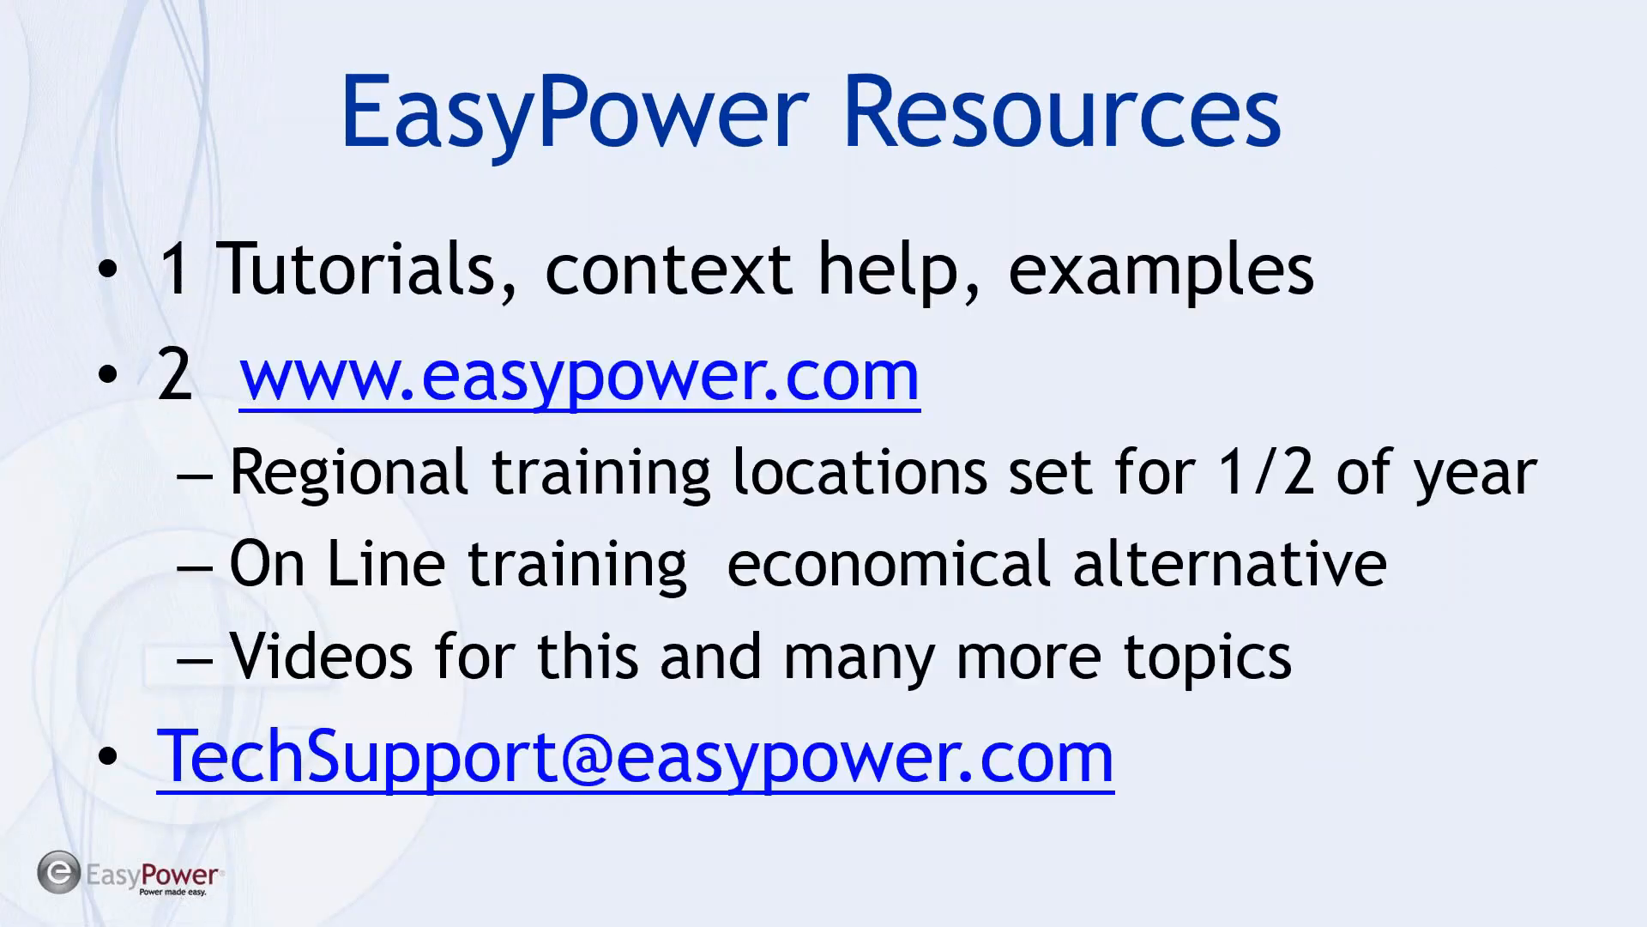